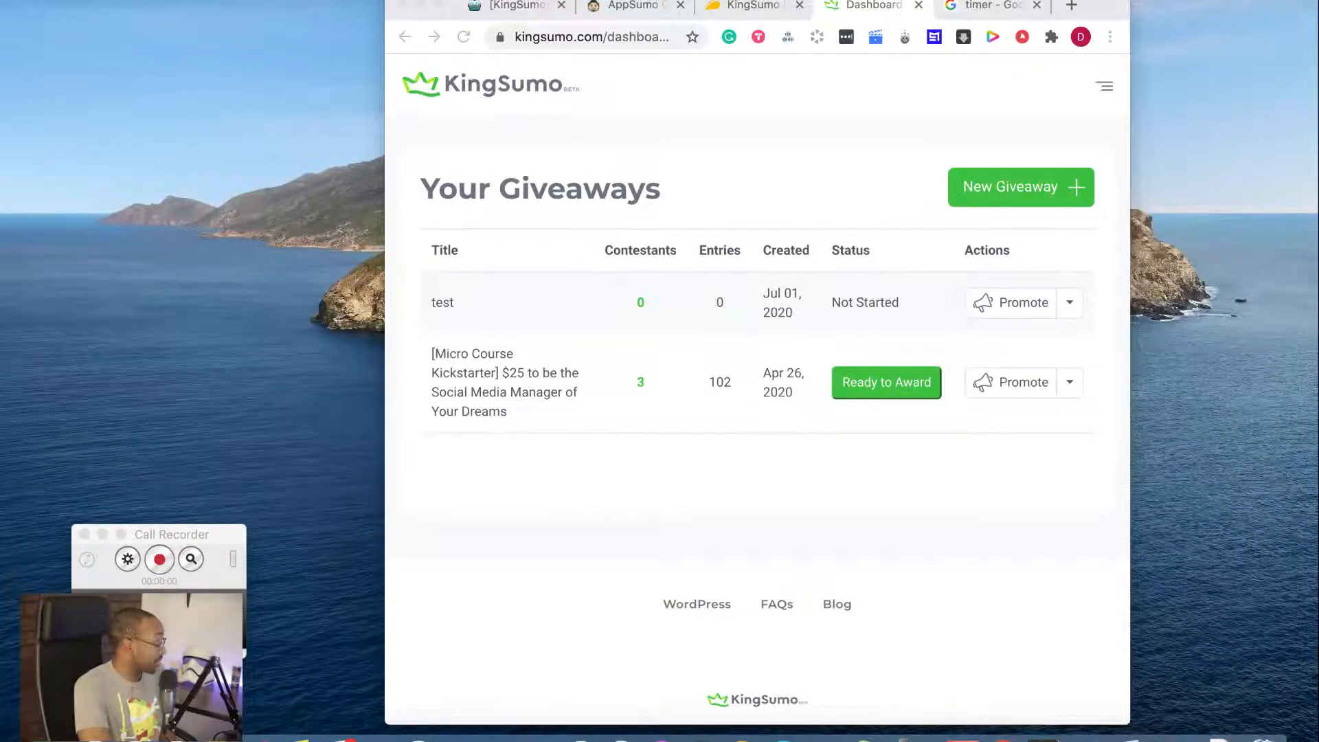
# Start creating a new giveaway from the Your Giveaways dashboard
pyautogui.click(437, 4)
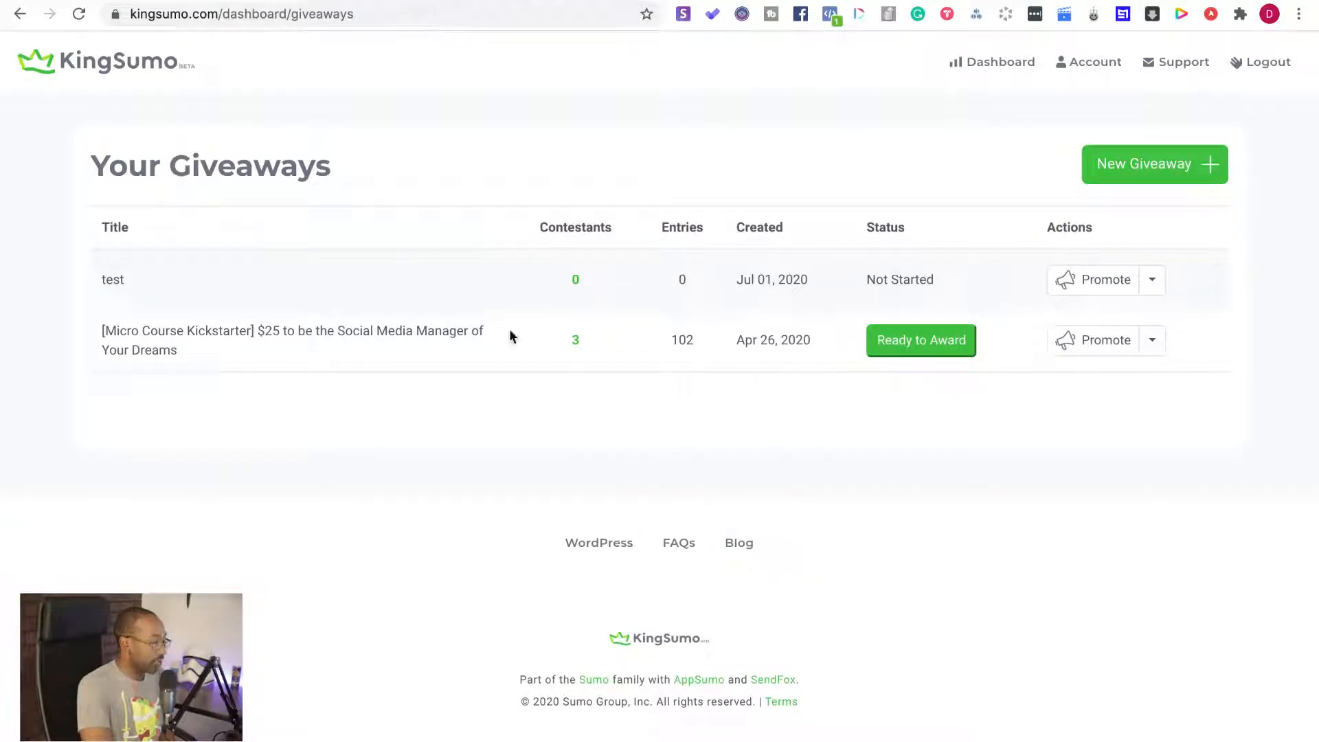
pyautogui.click(1098, 221)
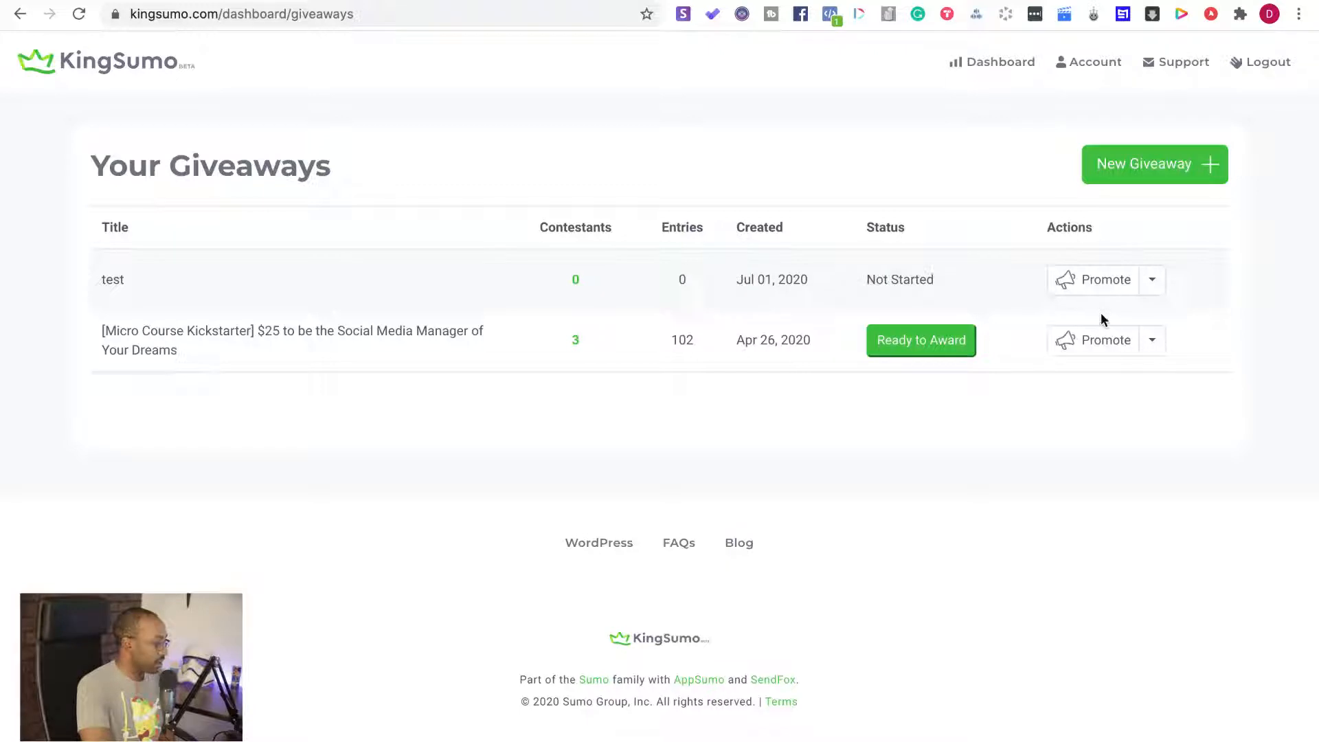
pyautogui.click(1121, 173)
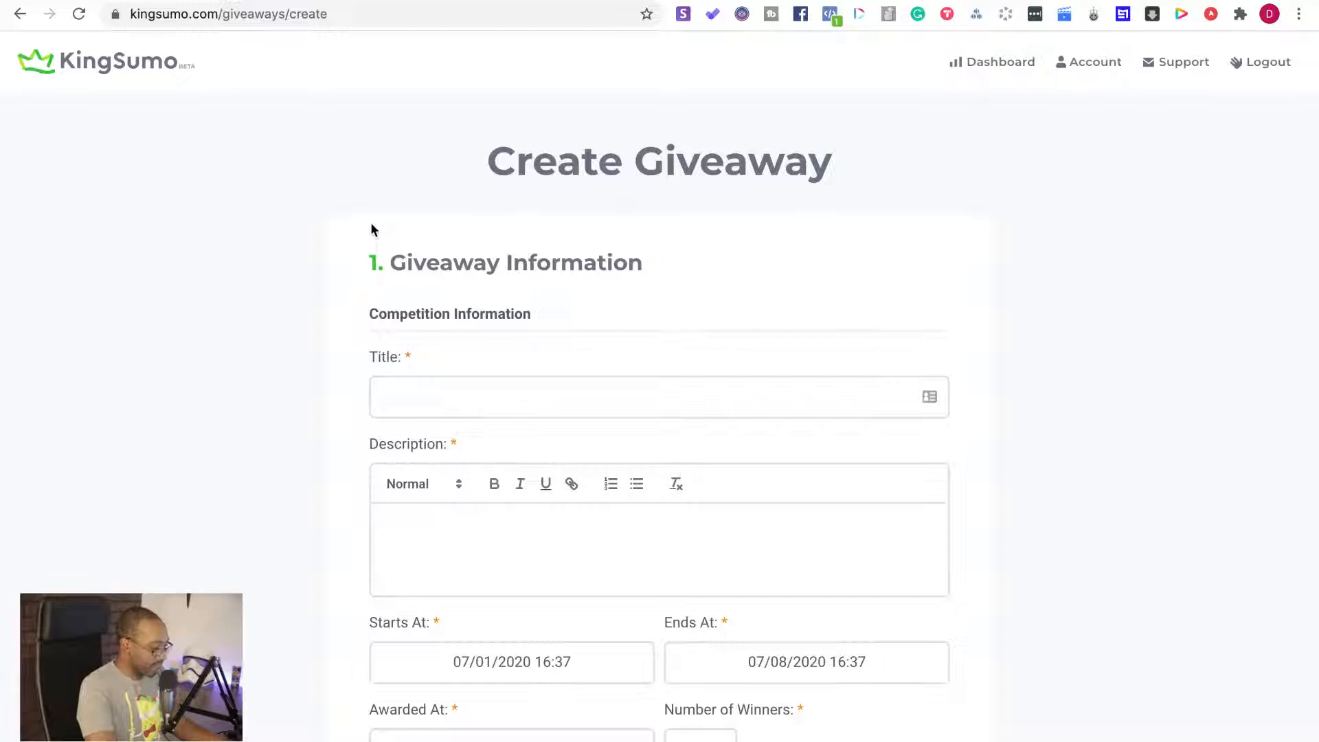
# Enter "Clarity for Your Next Side Hustle" as the giveaway's title
pyautogui.click(418, 389)
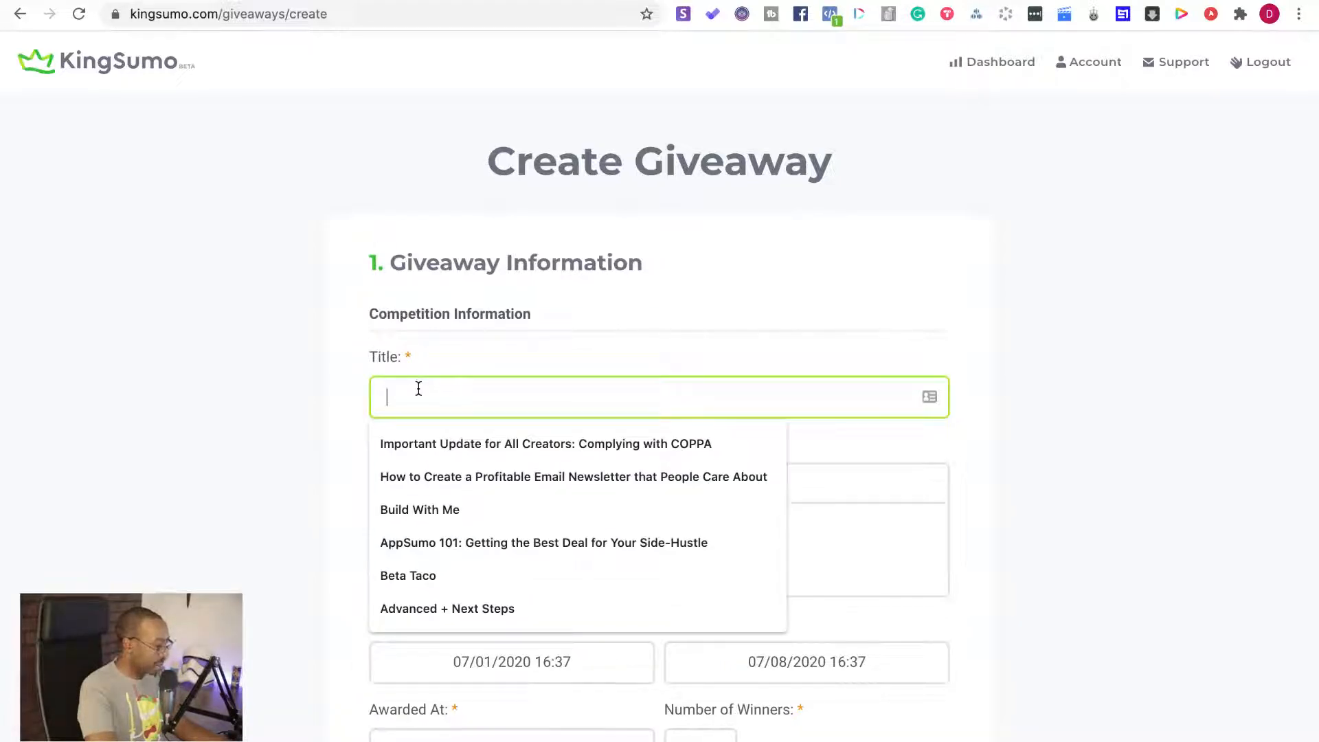
pyautogui.click(301, 442)
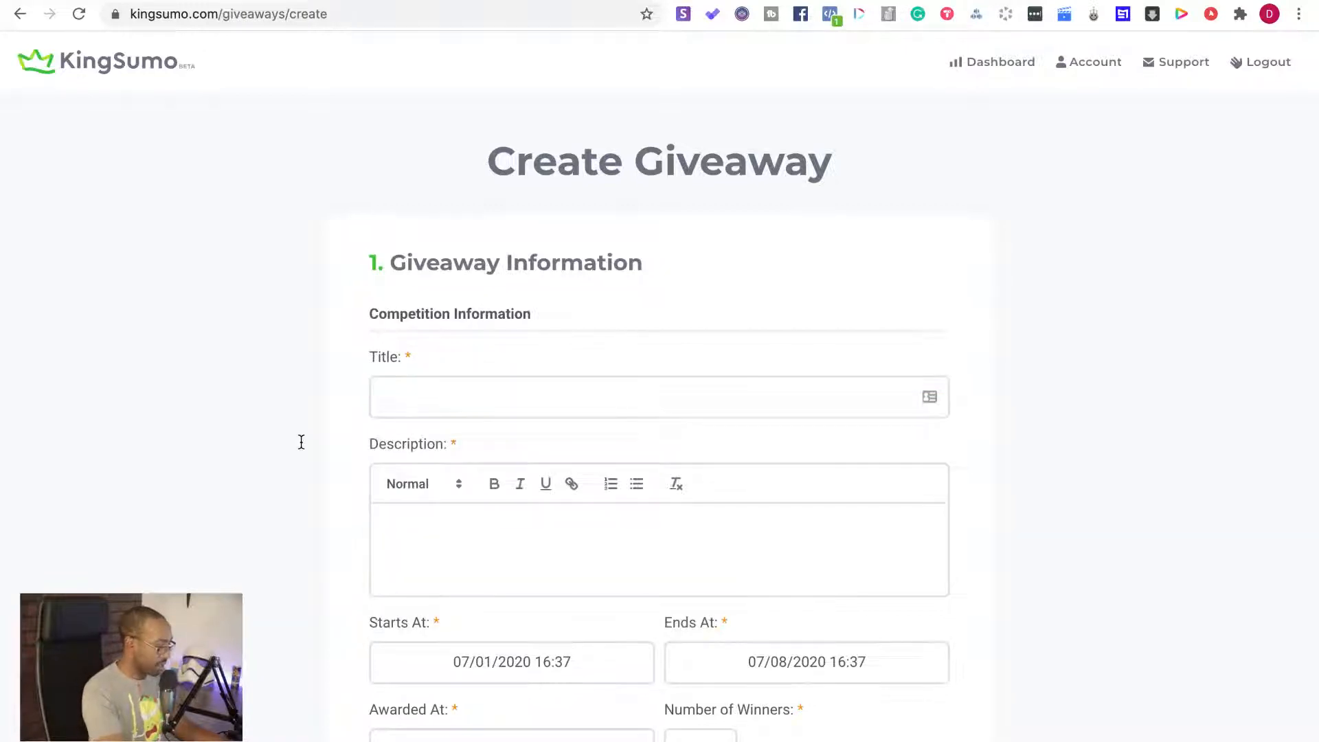
pyautogui.click(376, 401)
pyautogui.write('Cl')
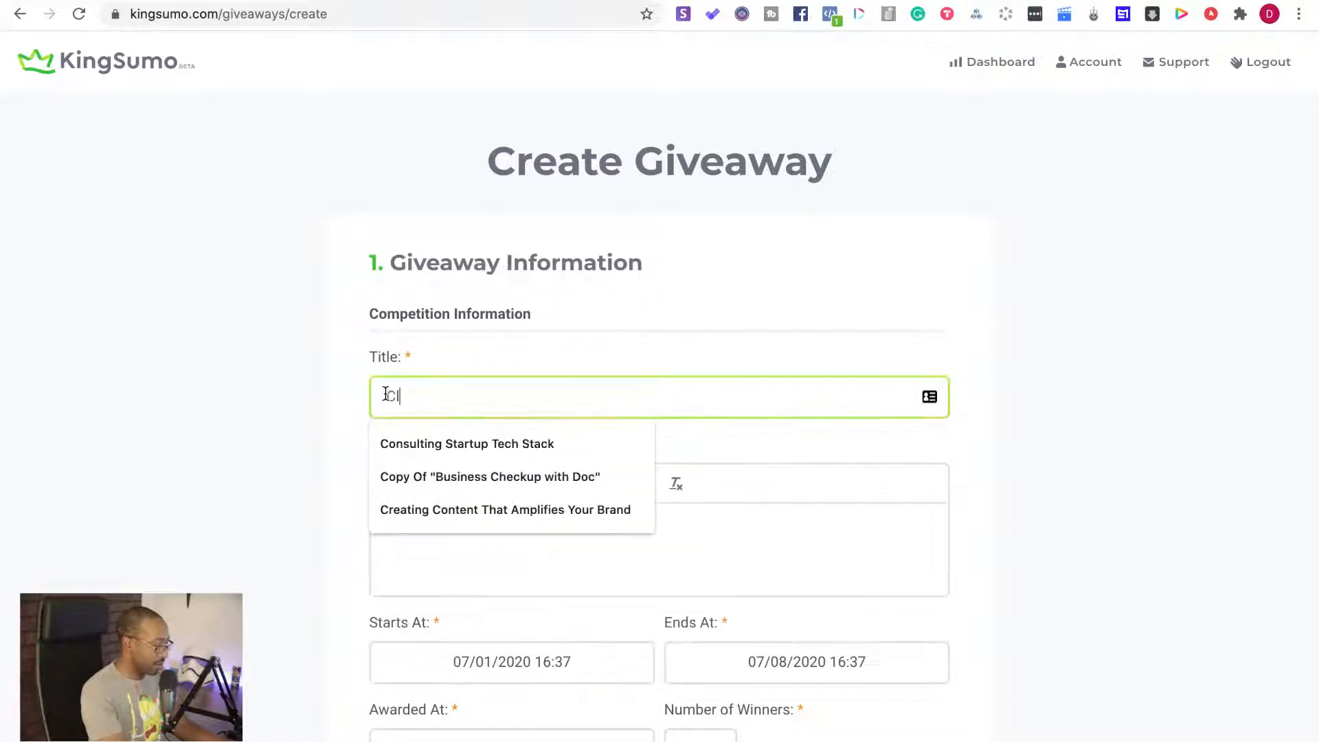
pyautogui.write('arity for Your ')
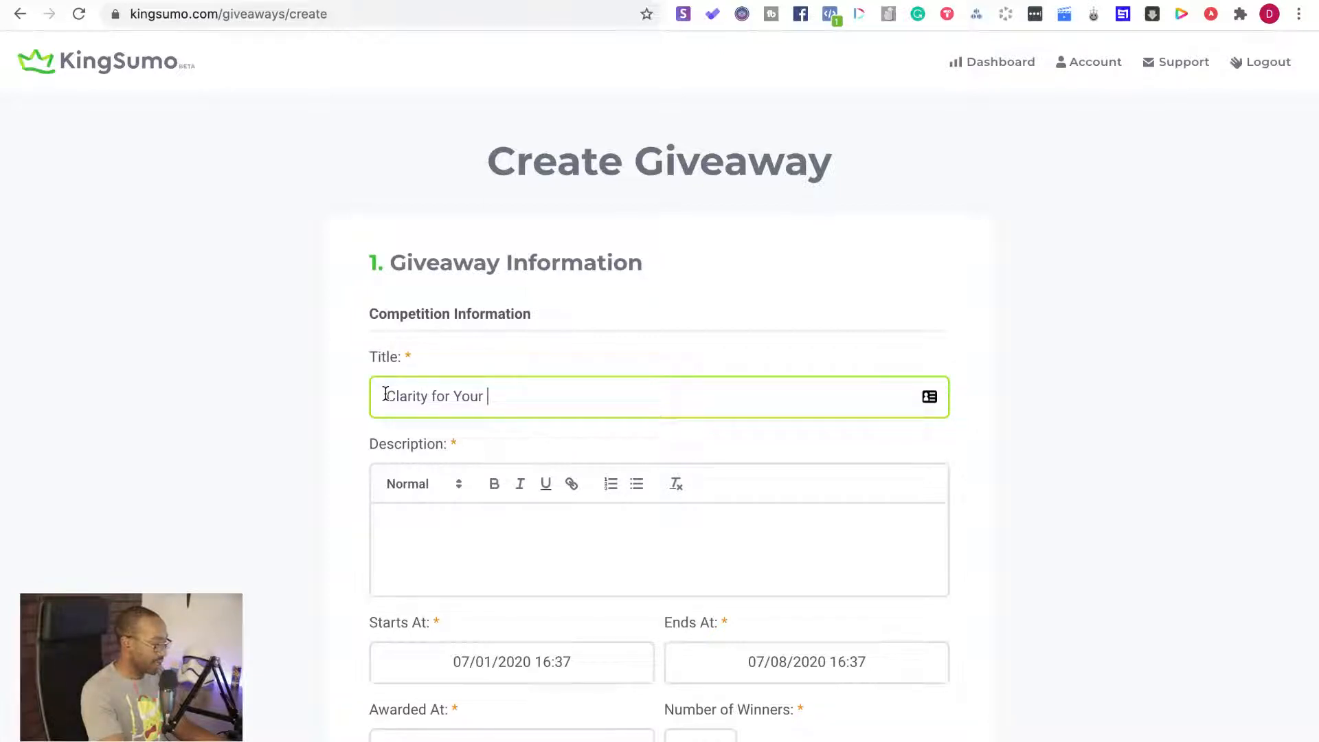
pyautogui.write('Next Sid')
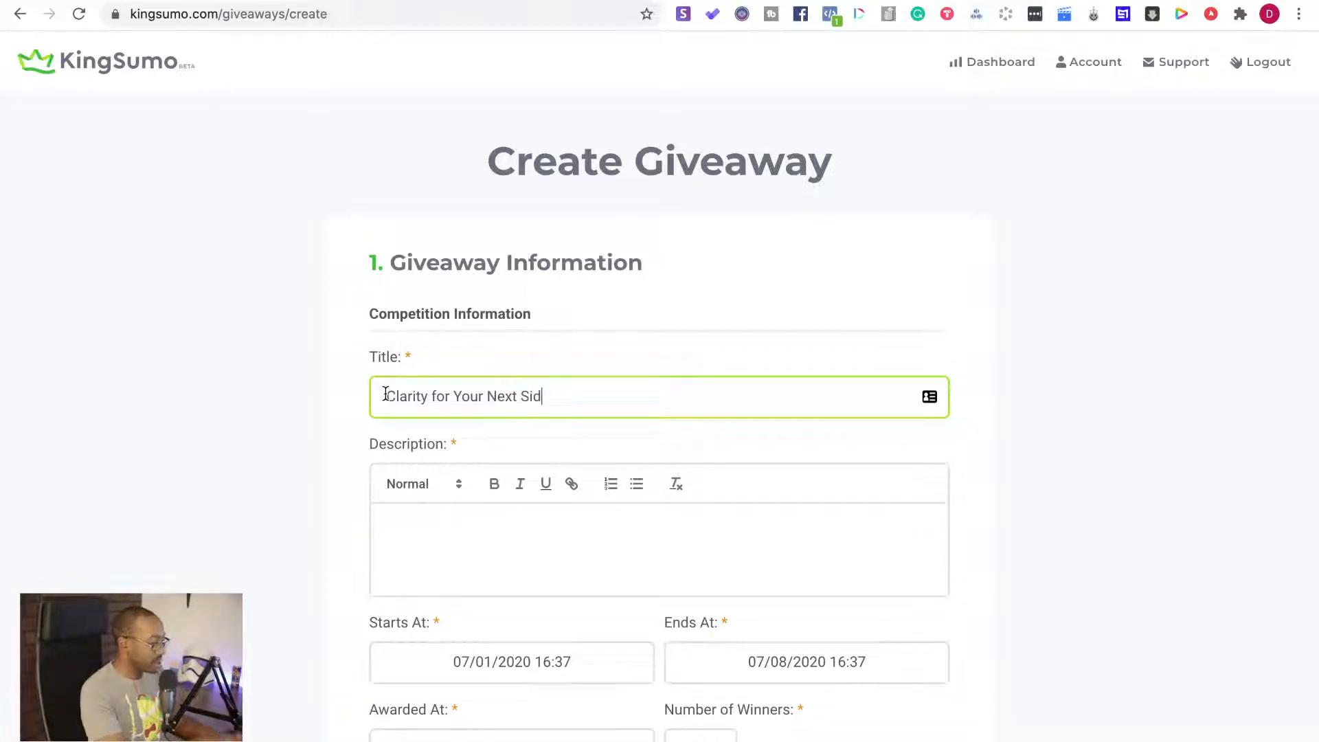
pyautogui.write('e Hustle')
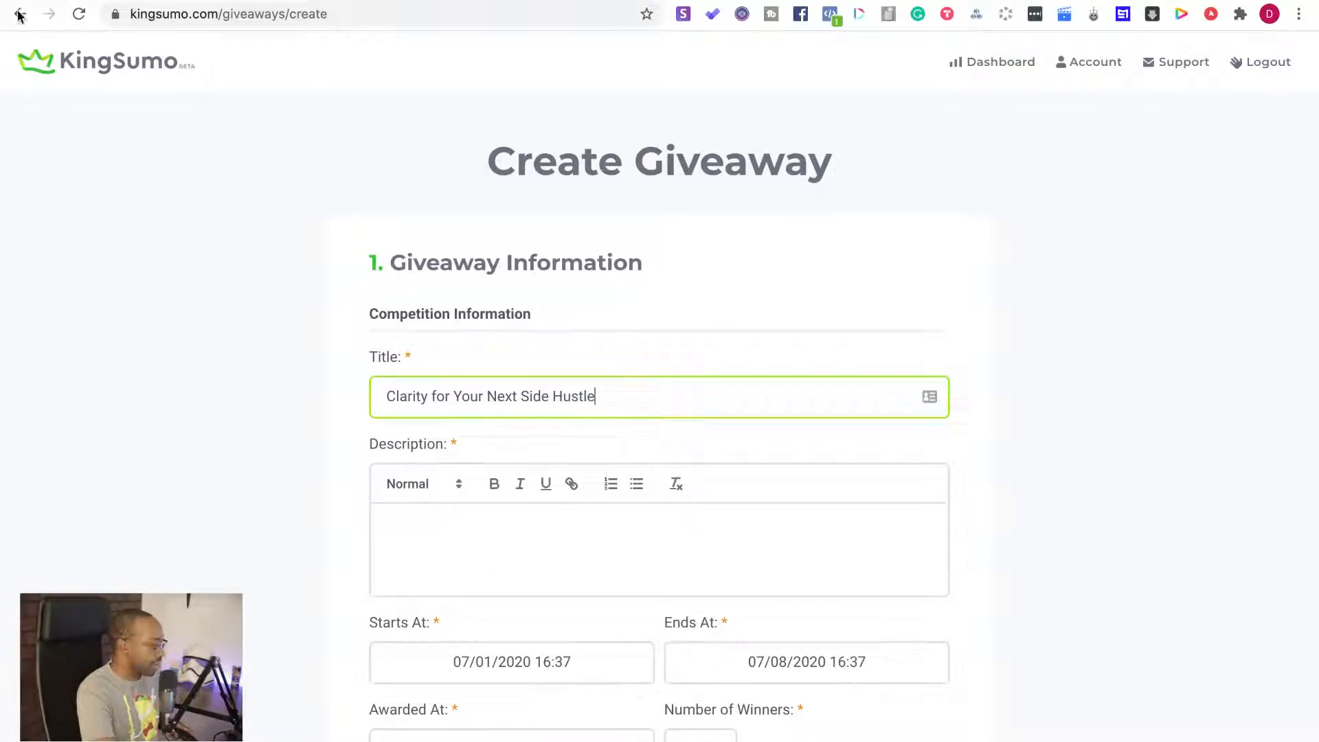
pyautogui.click(52, 3)
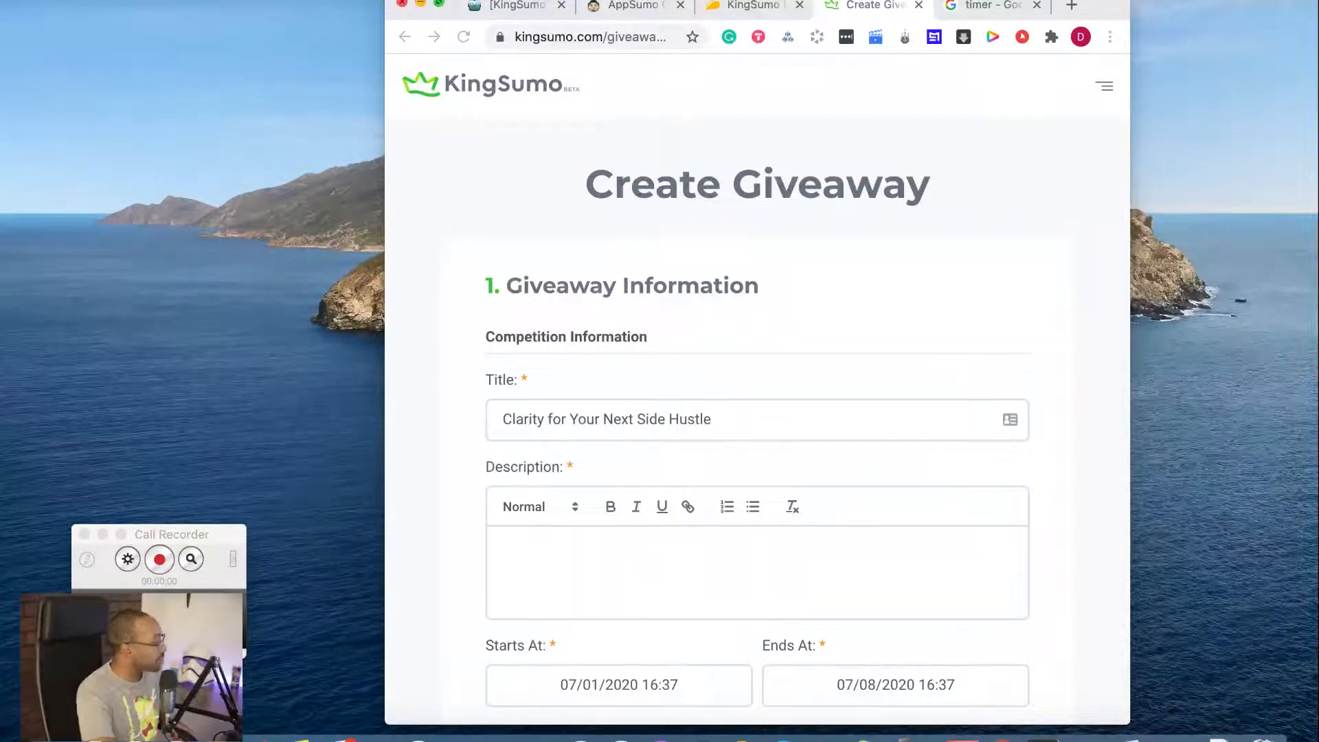
pyautogui.click(440, 3)
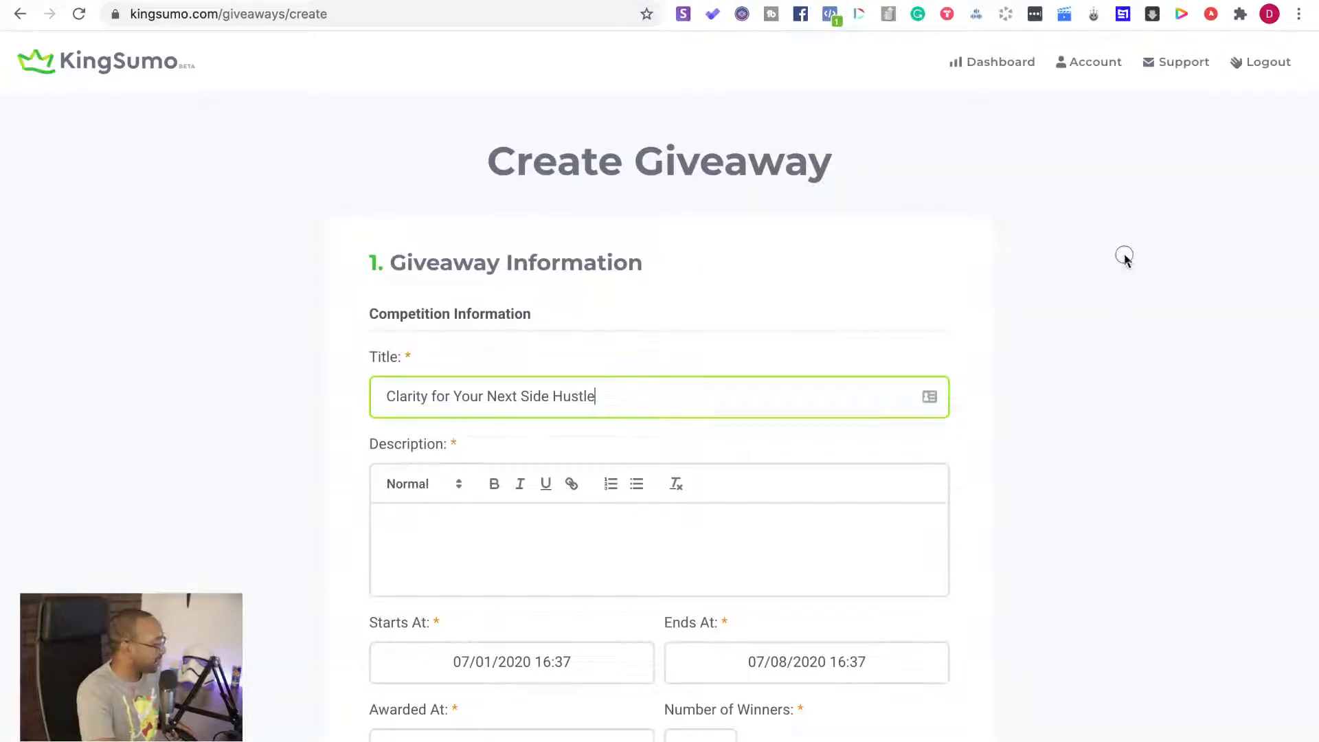
# Write the giveaway description "This is for people looking for direction for their next project."
pyautogui.click(712, 582)
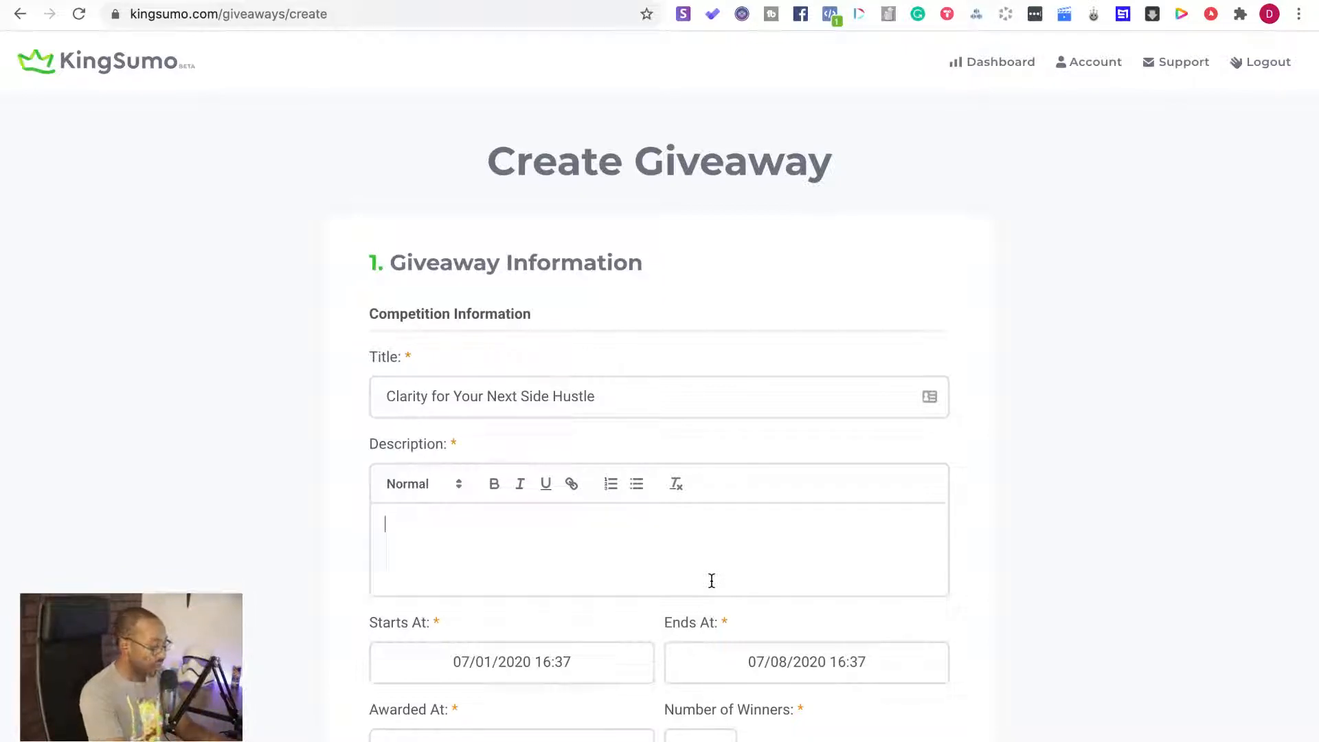
pyautogui.write('This is ')
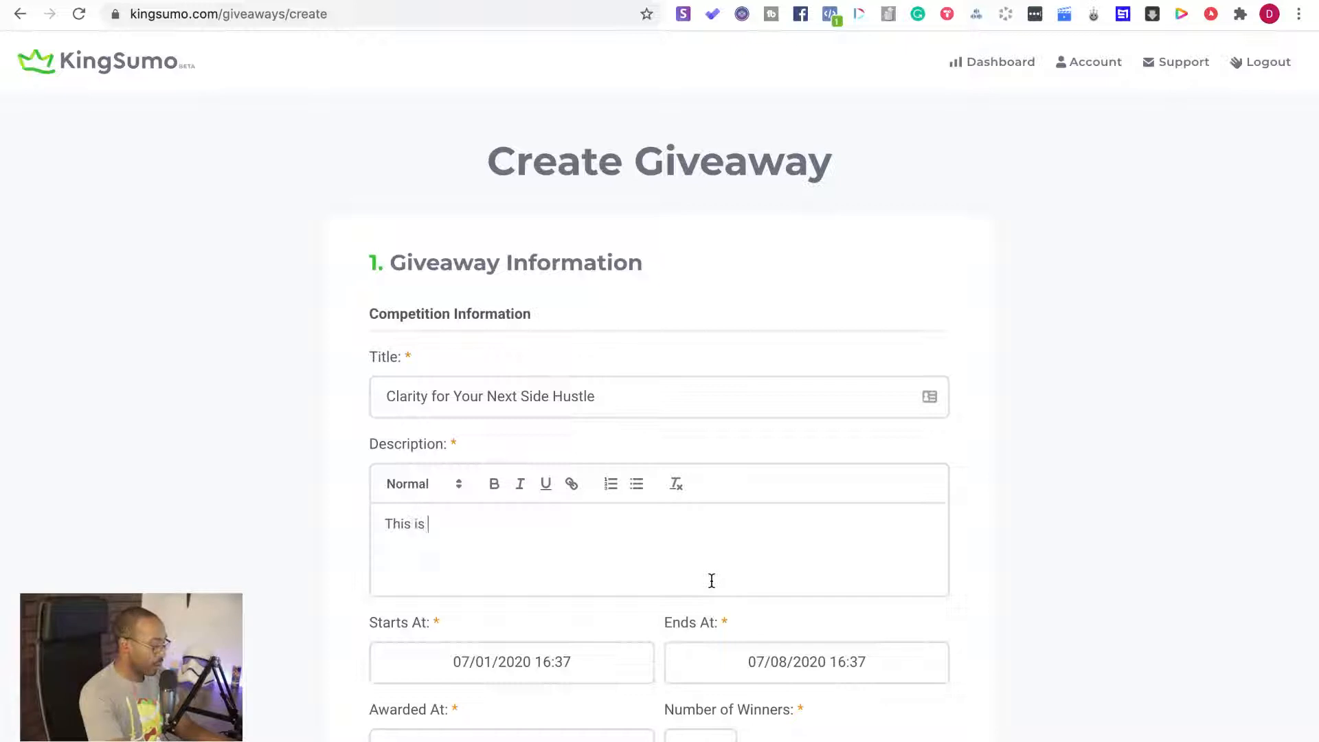
pyautogui.write('for people looking for ')
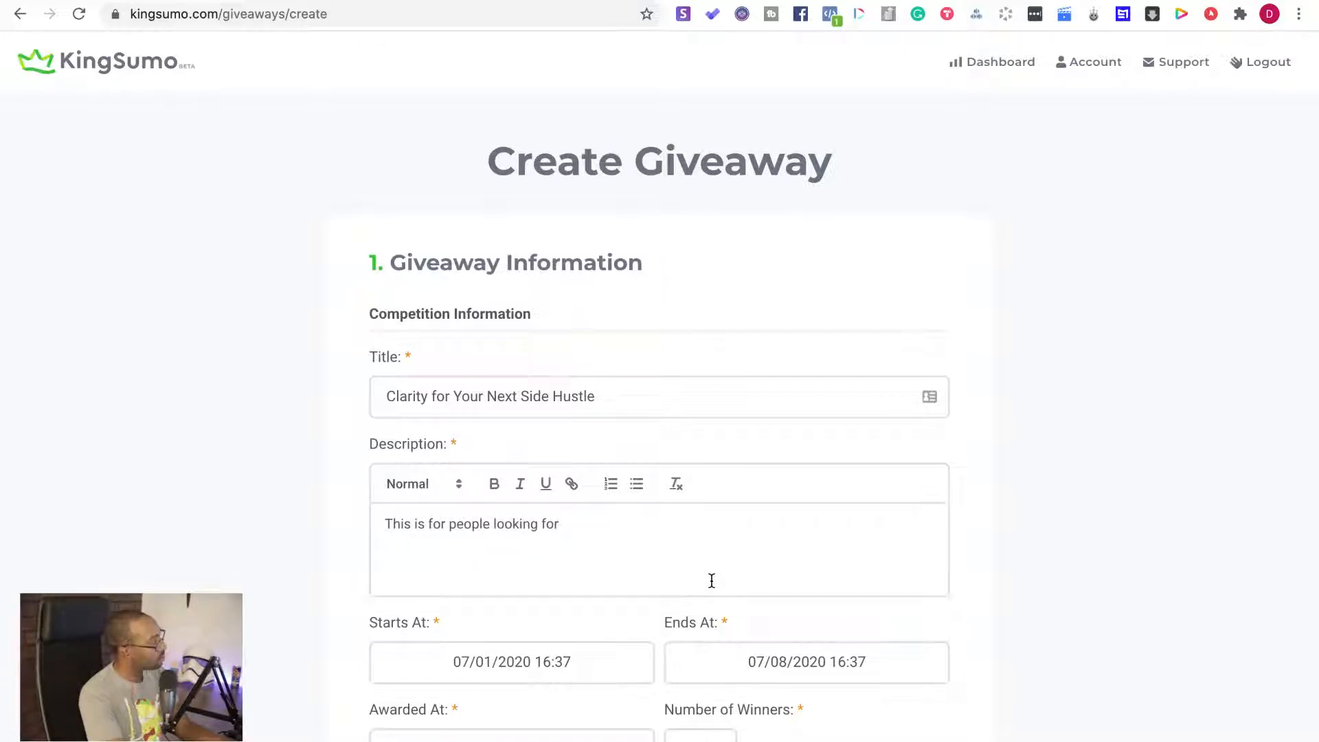
pyautogui.write('direction for their')
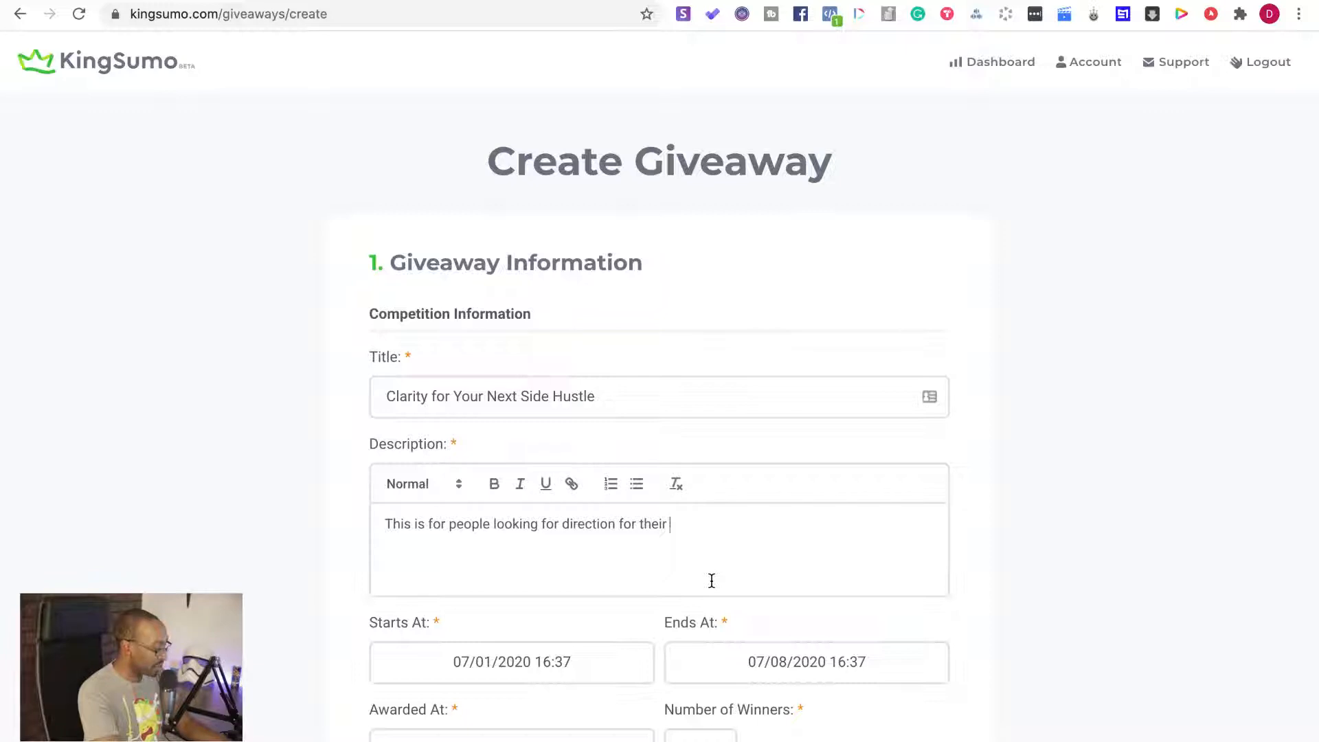
pyautogui.write('nex')
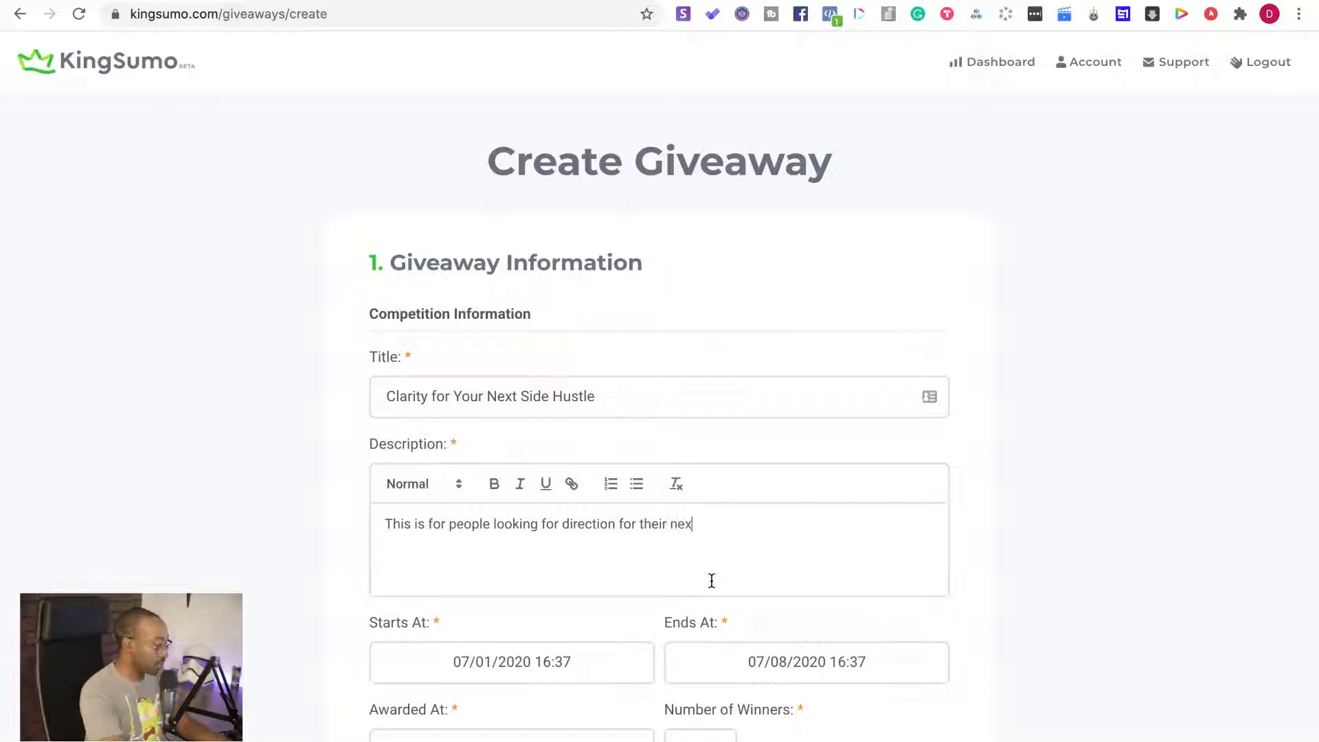
pyautogui.write('t project.')
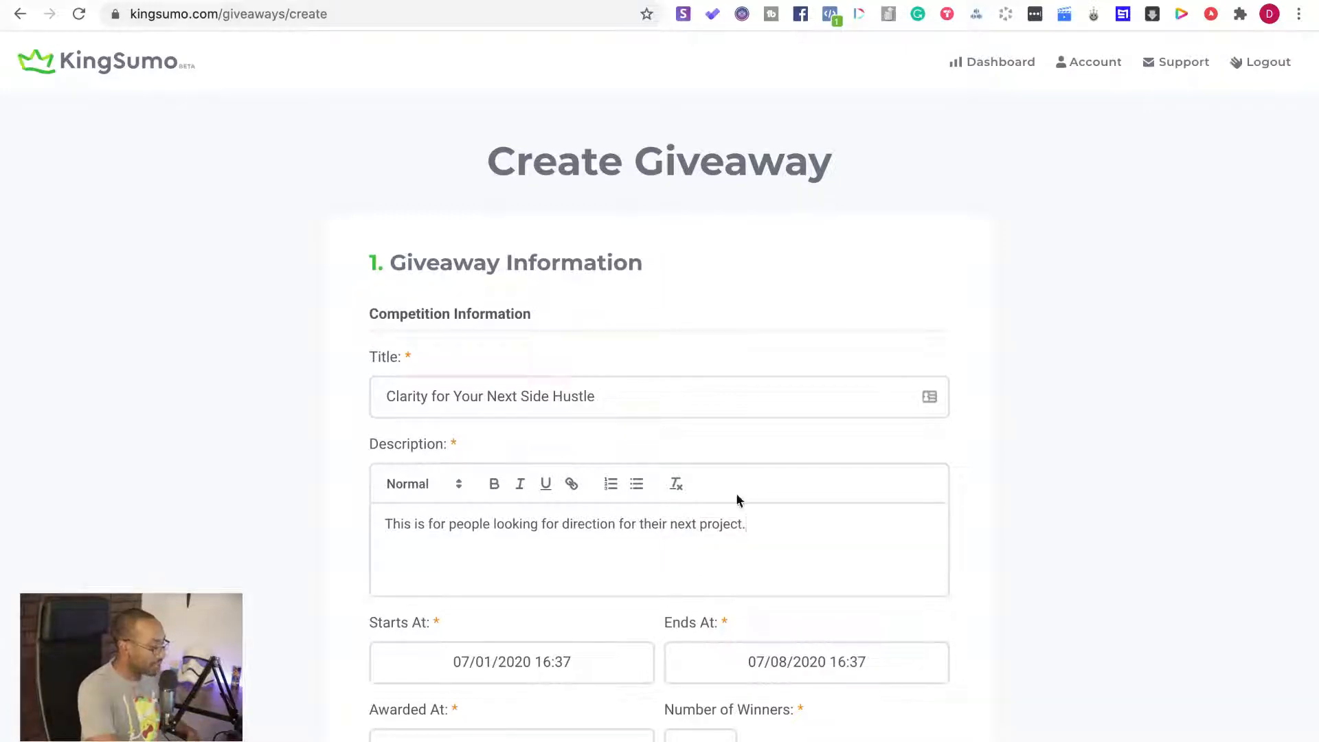
# Set the giveaway's end date to 07/22/2020
pyautogui.scroll(-5, 736, 492)
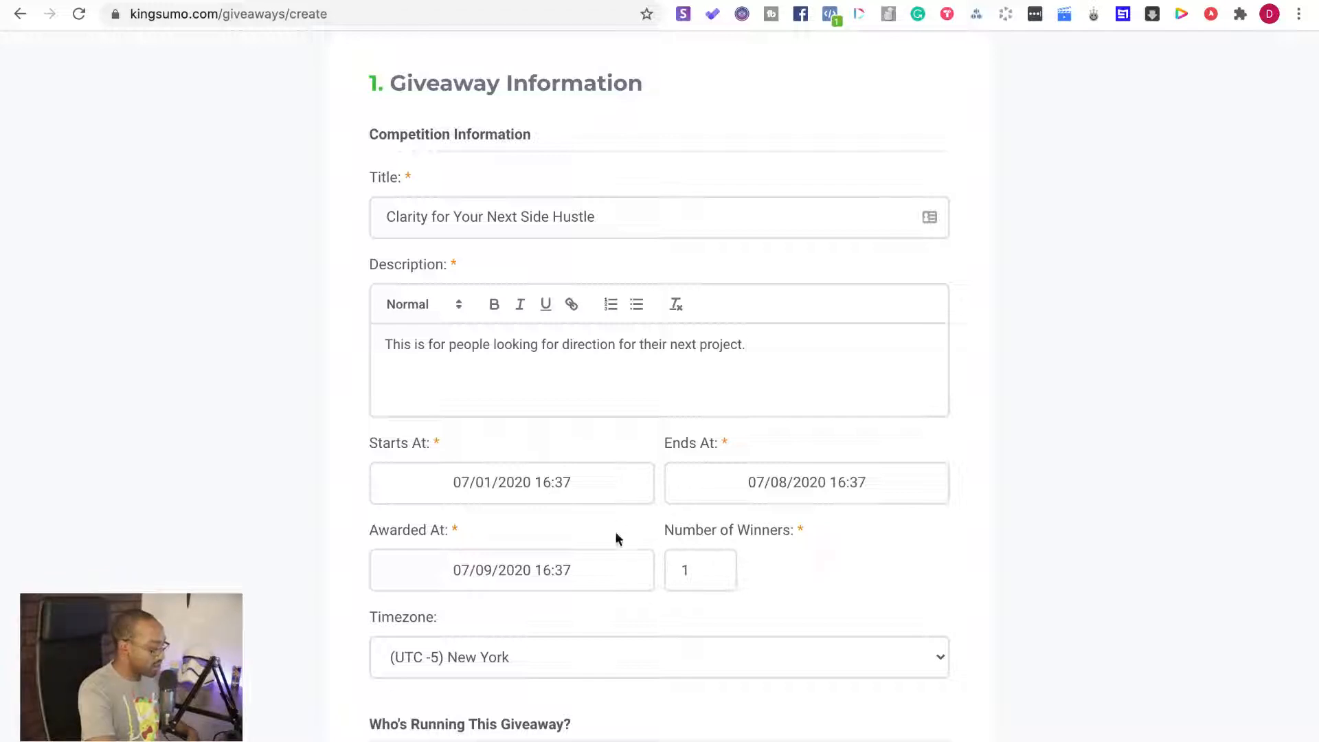
pyautogui.click(802, 485)
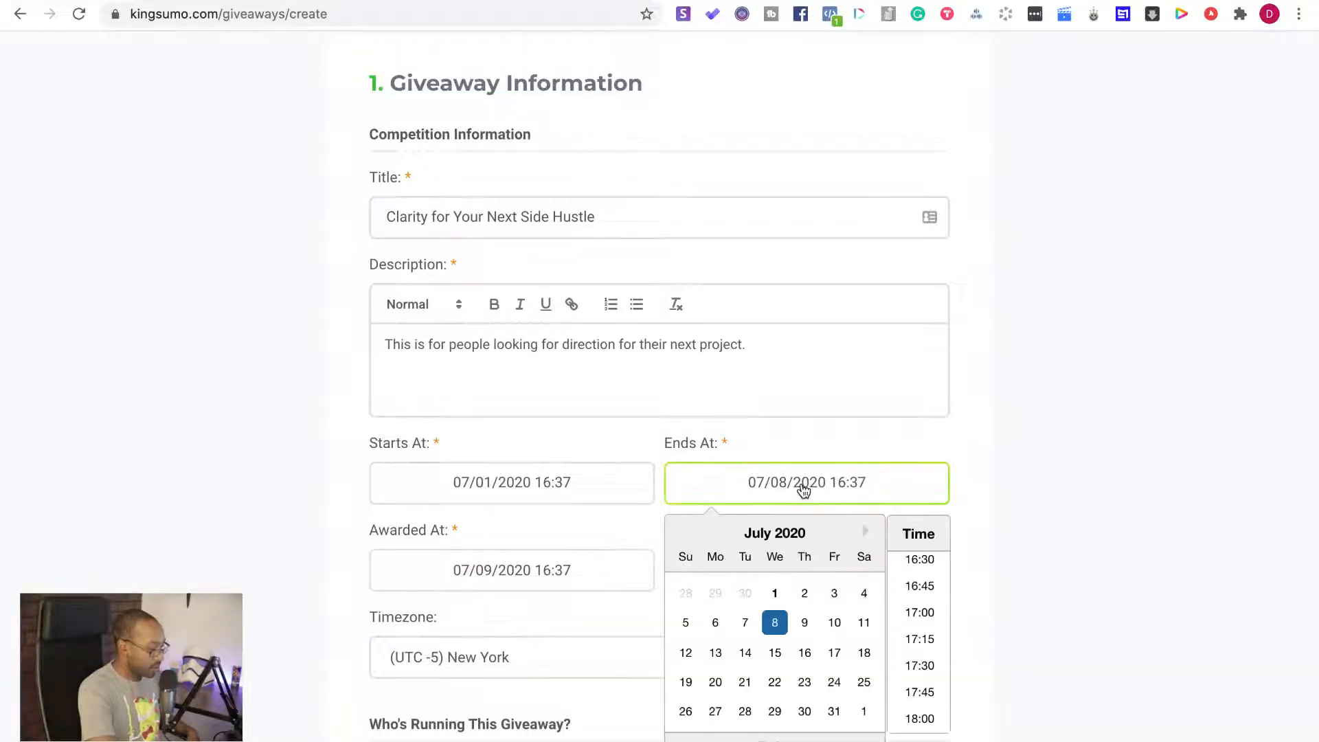
pyautogui.click(776, 684)
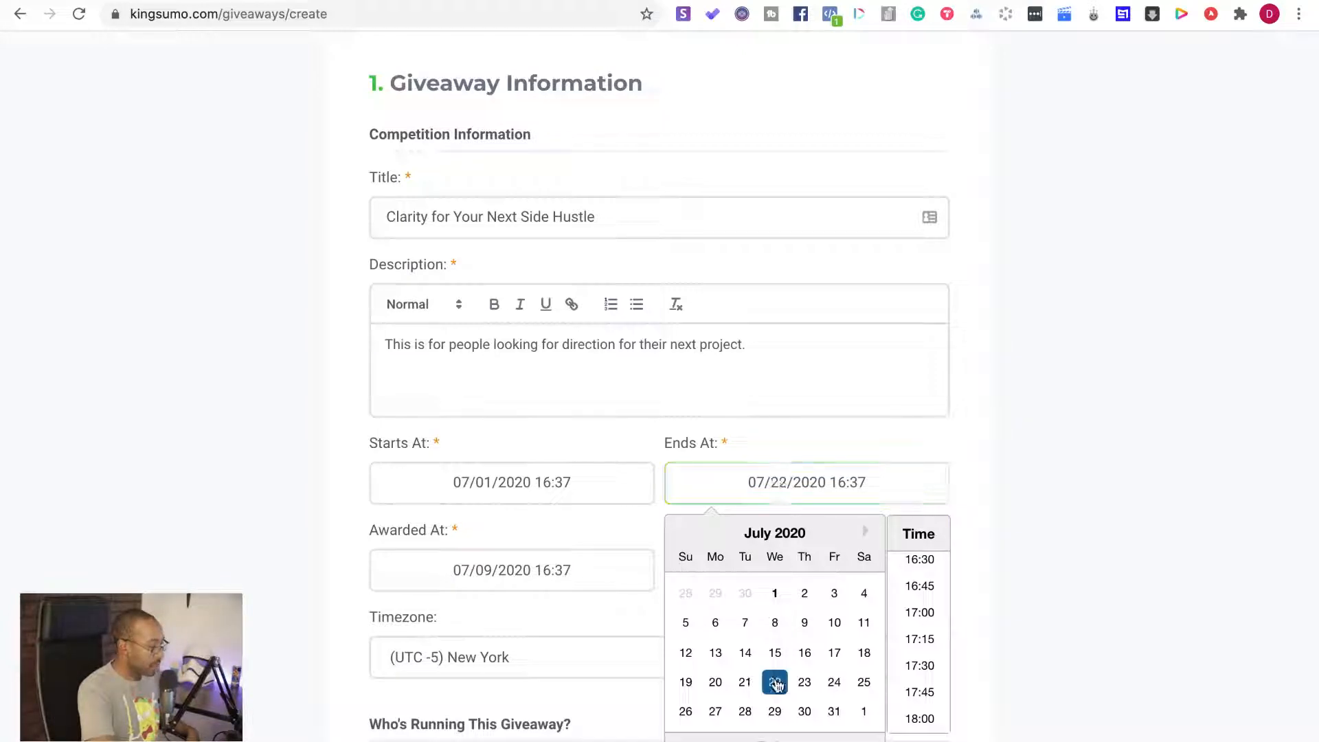
pyautogui.click(514, 541)
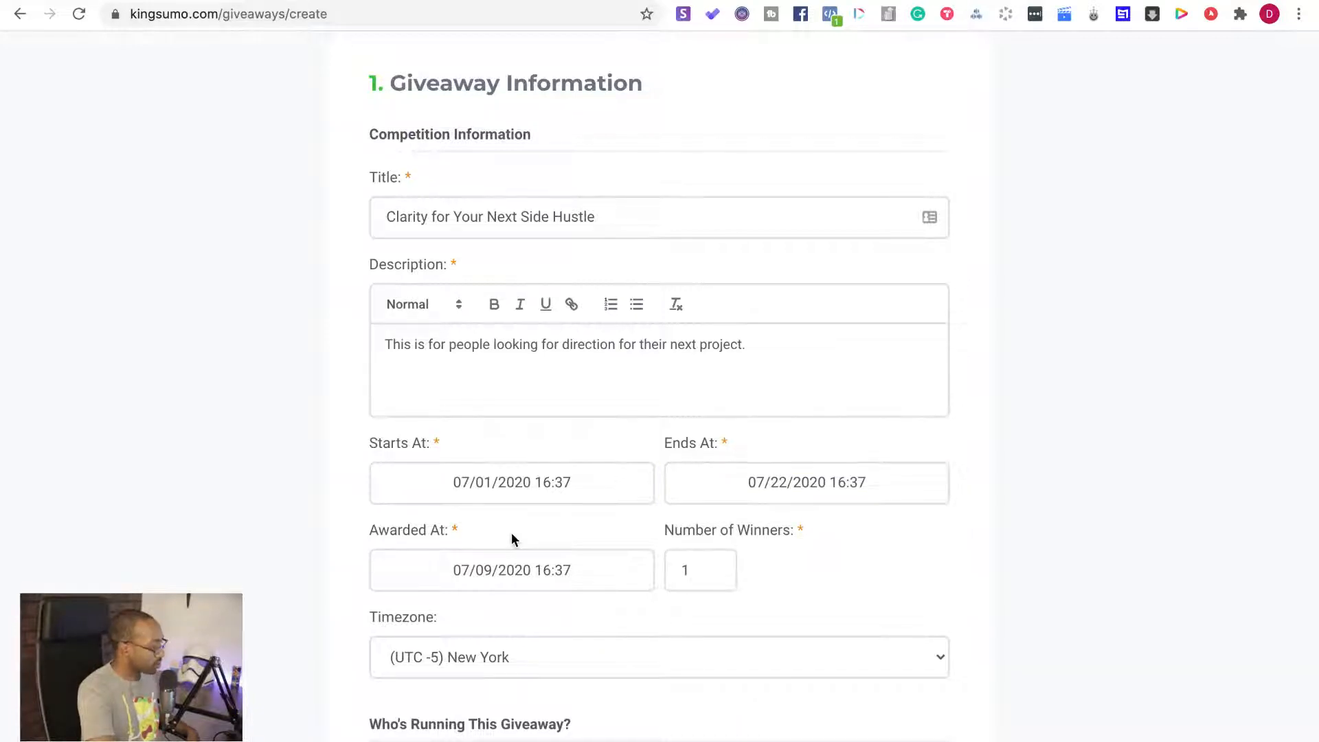
# Change the giveaway's end date back to 07/08/2020
pyautogui.scroll(-1, 514, 540)
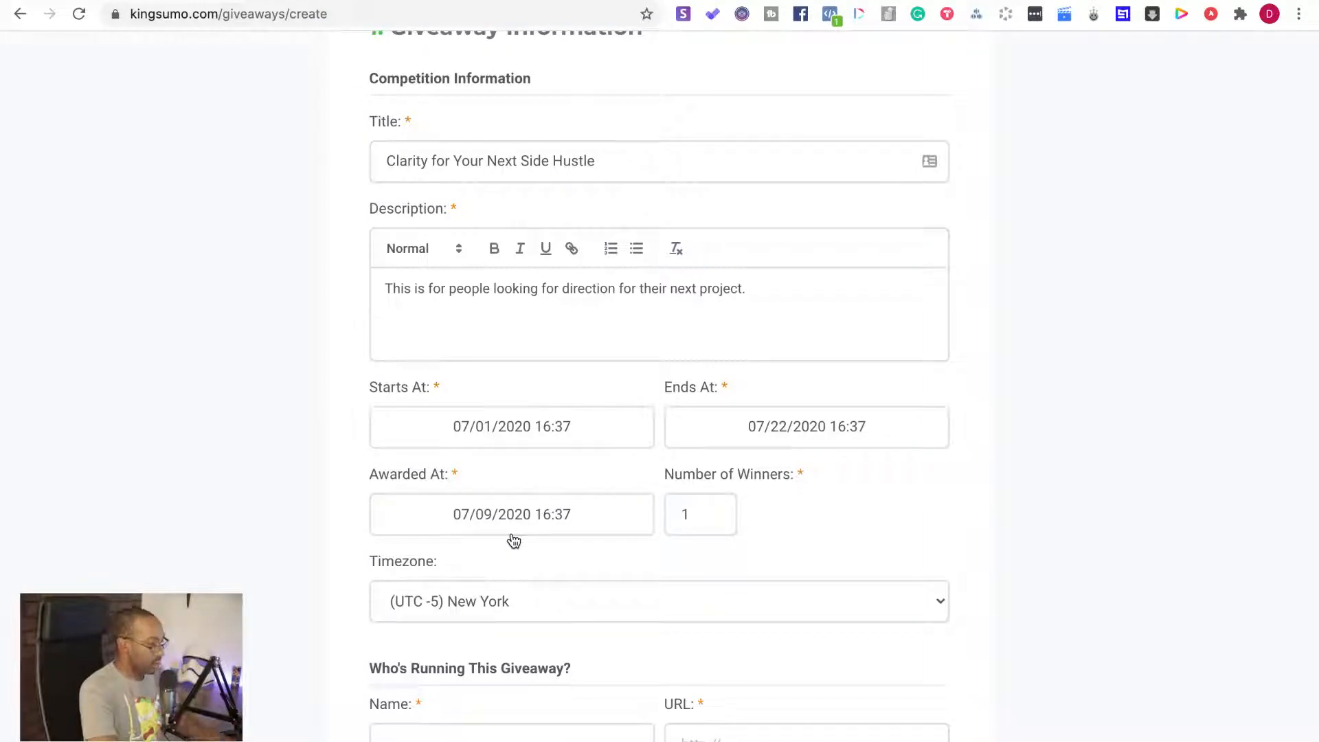
pyautogui.click(763, 430)
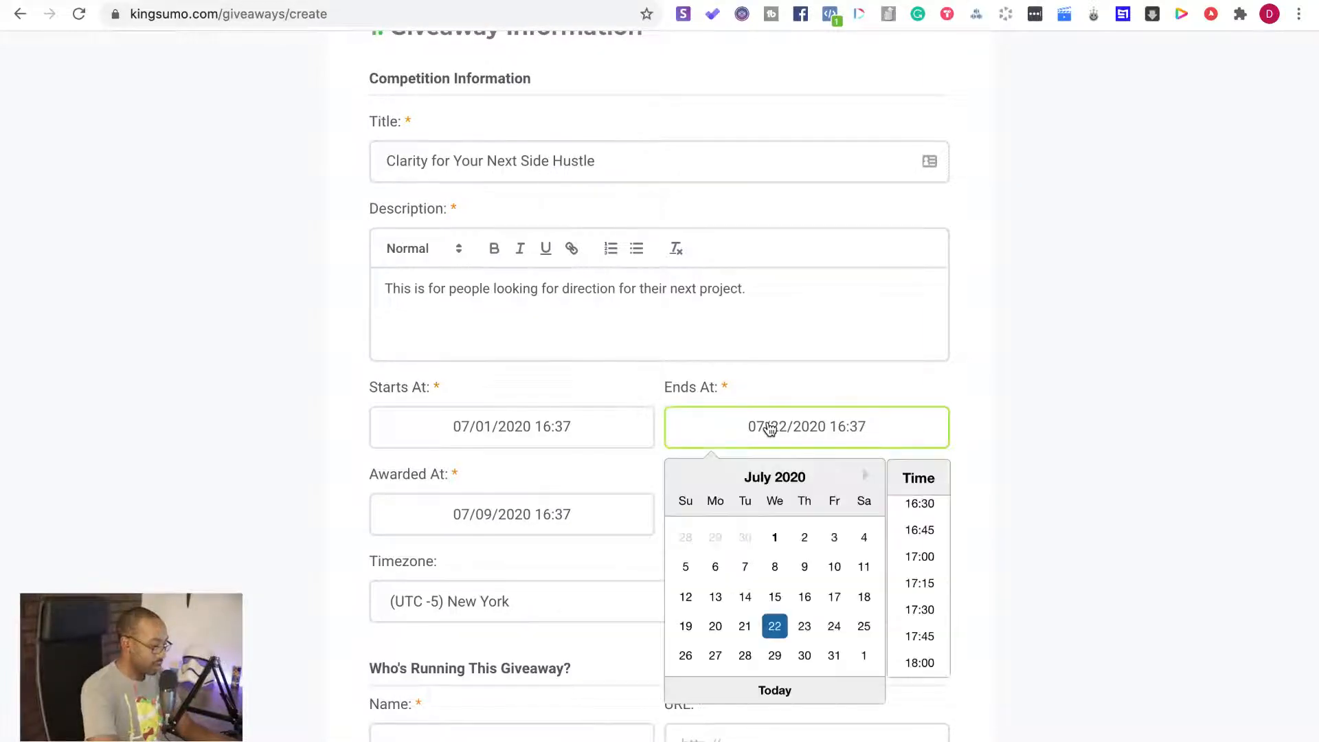
pyautogui.click(803, 568)
pyautogui.click(764, 567)
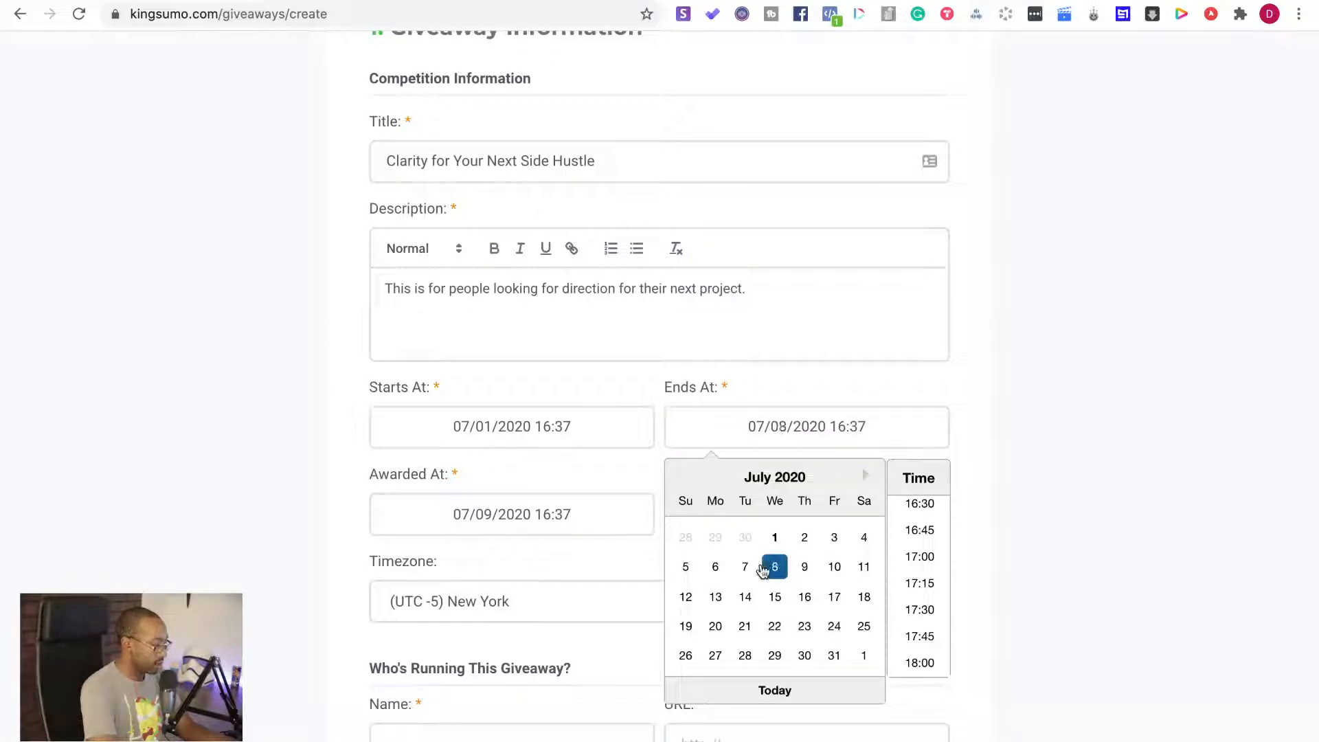
pyautogui.click(567, 568)
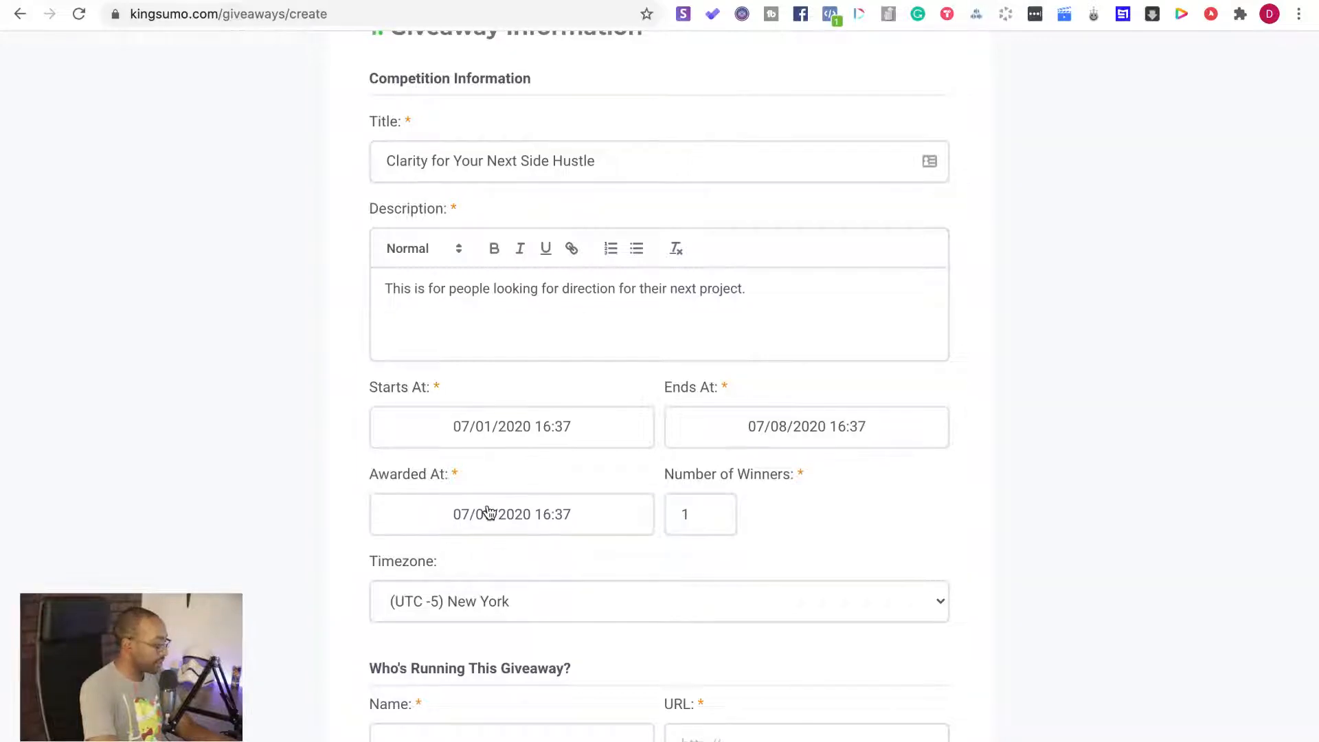
# Enter "Build with Me" as the name of who is running the giveaway
pyautogui.scroll(-3, 481, 515)
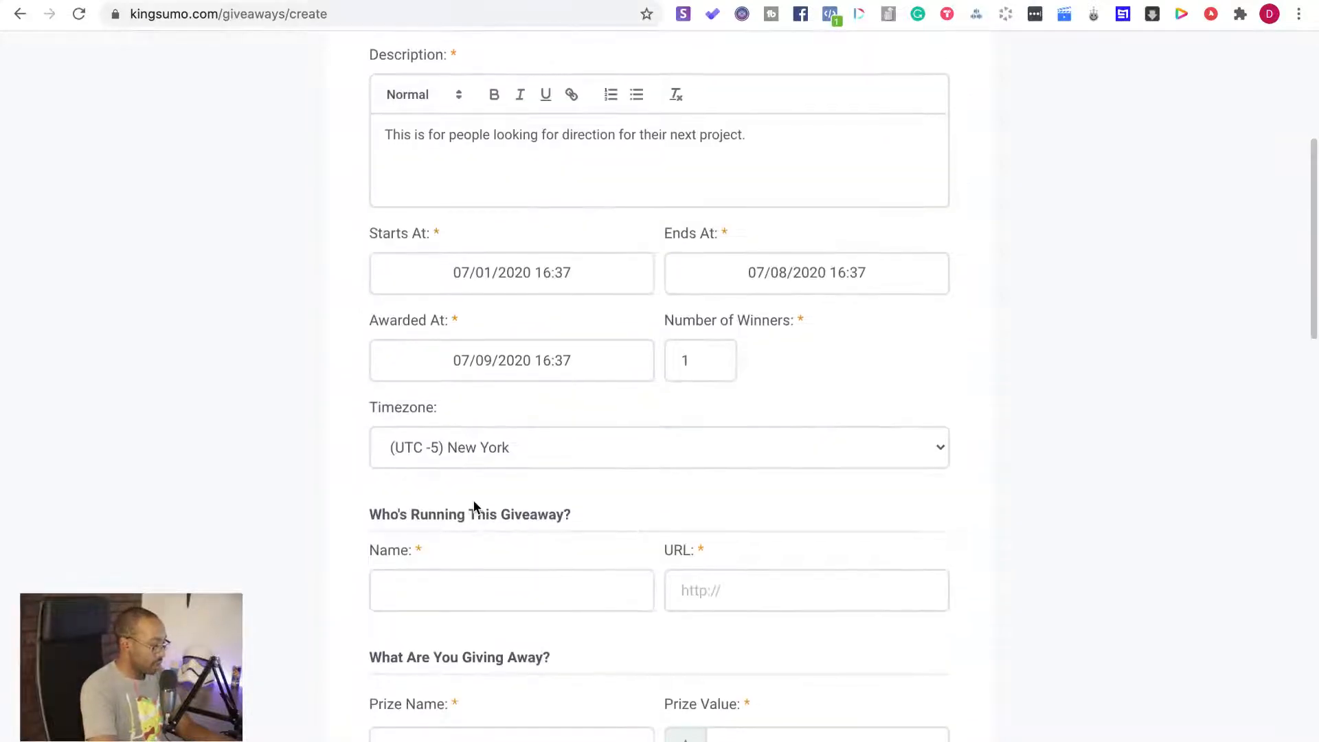
pyautogui.scroll(-1, 417, 599)
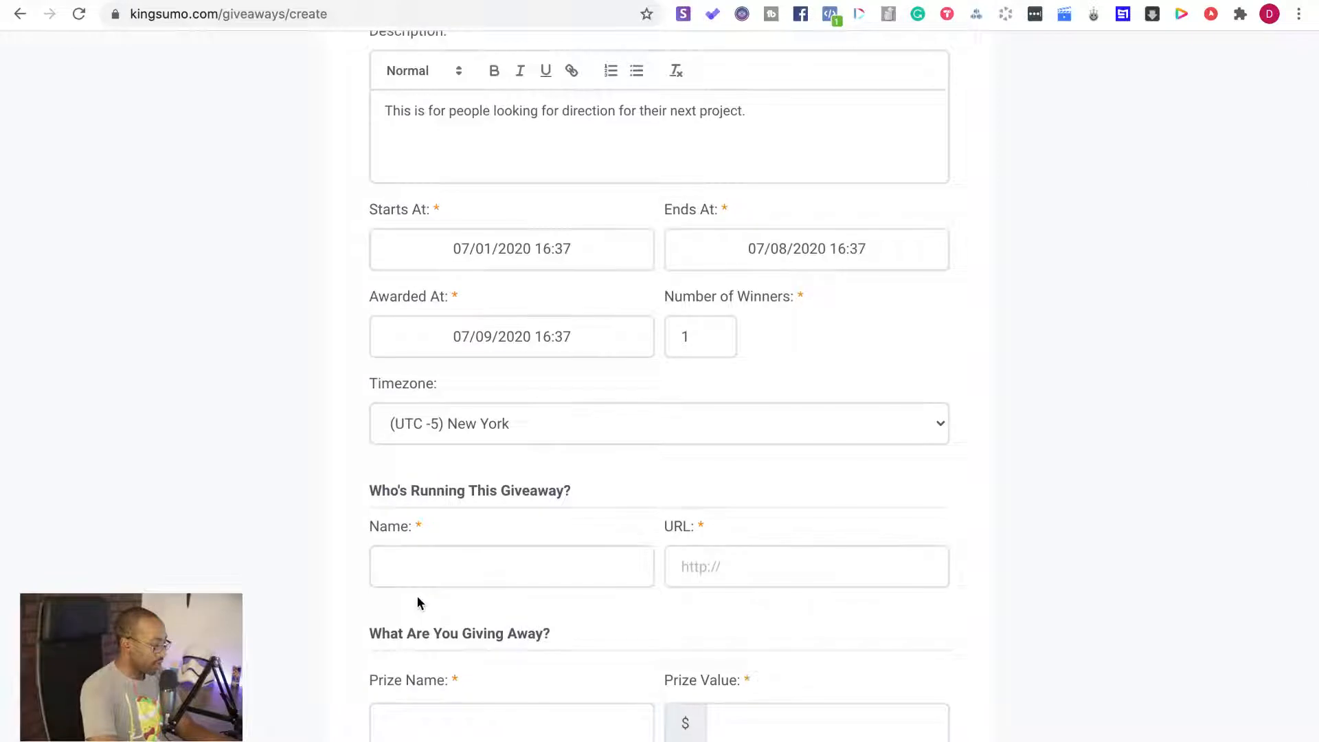
pyautogui.scroll(-1, 417, 596)
pyautogui.scroll(-1, 417, 603)
pyautogui.click(440, 550)
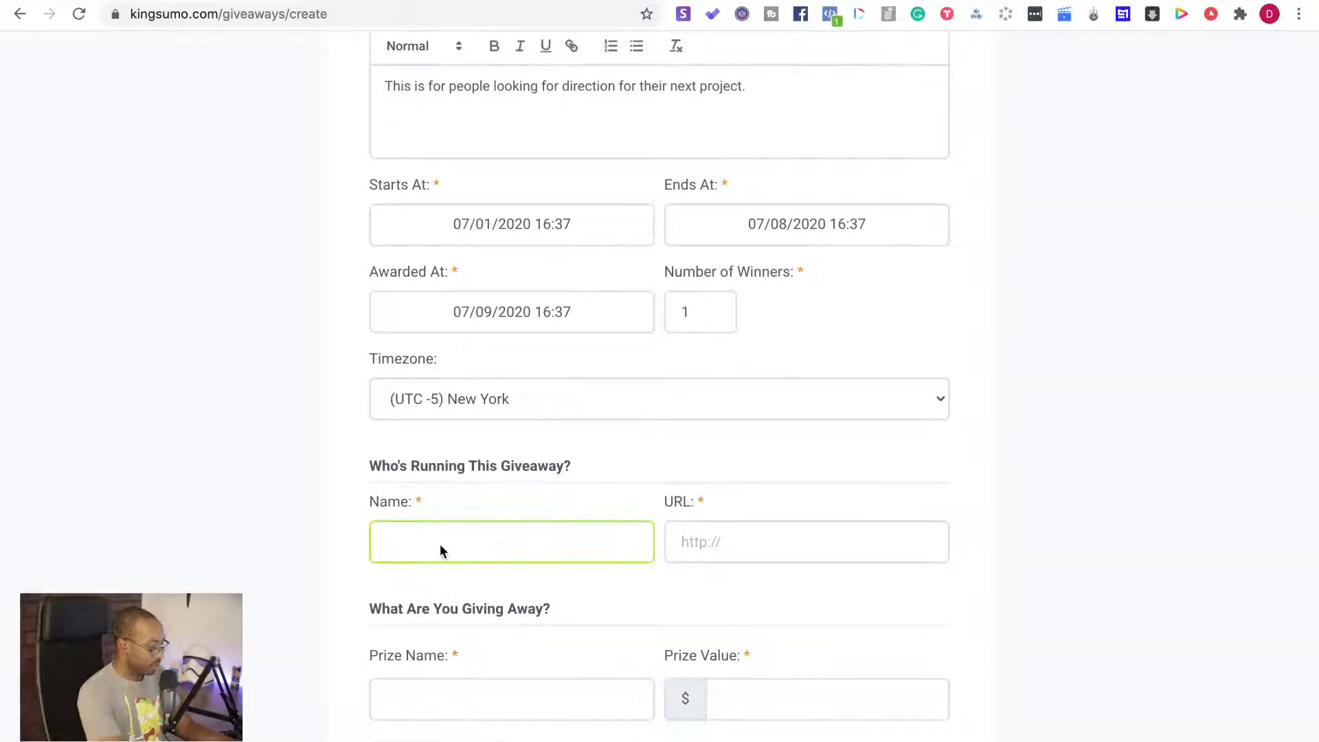
pyautogui.write('Build ')
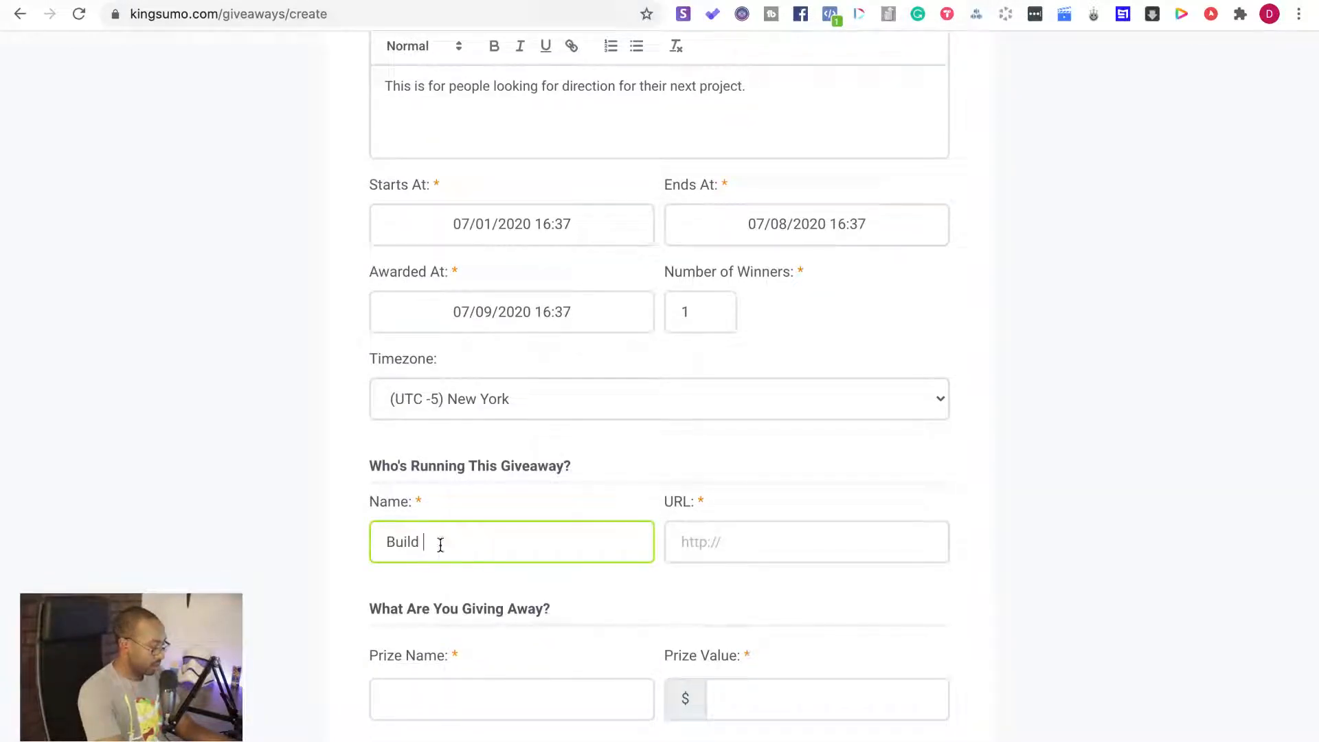
pyautogui.write('with Me')
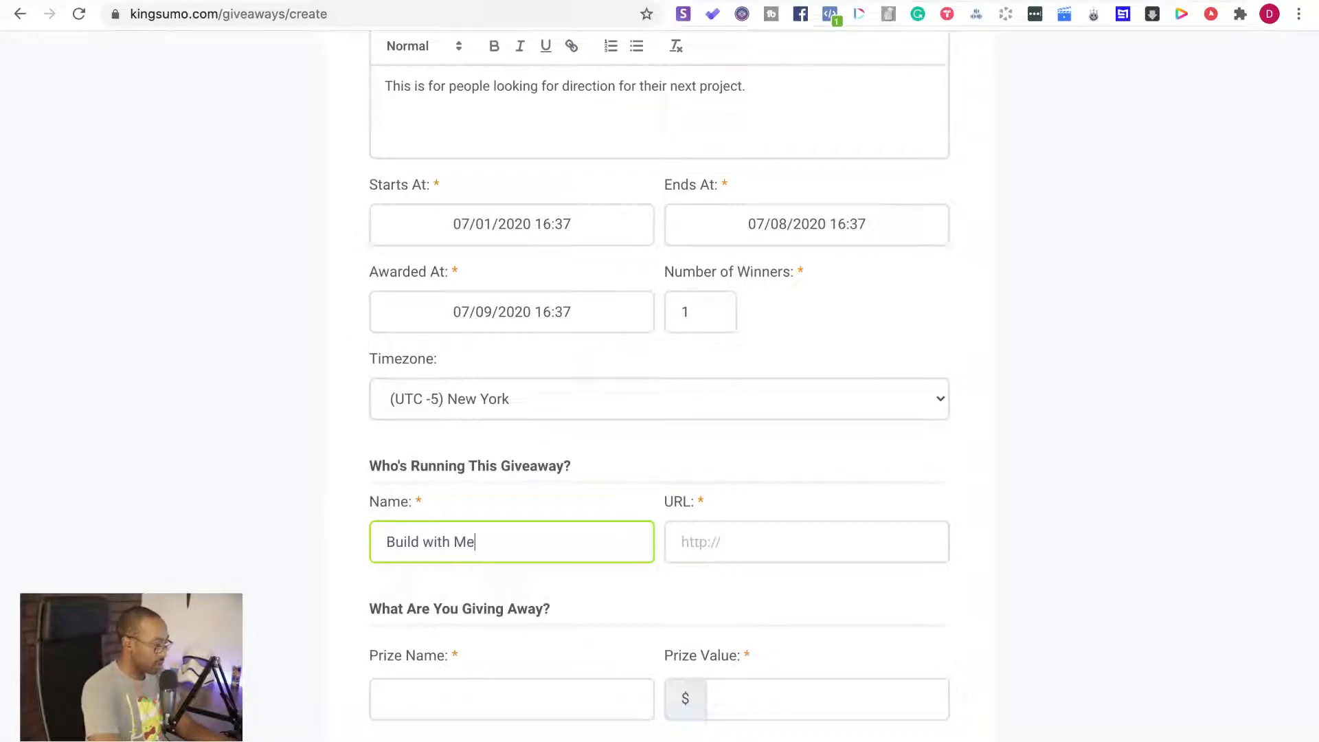
pyautogui.hotkey('ctrl', 't')
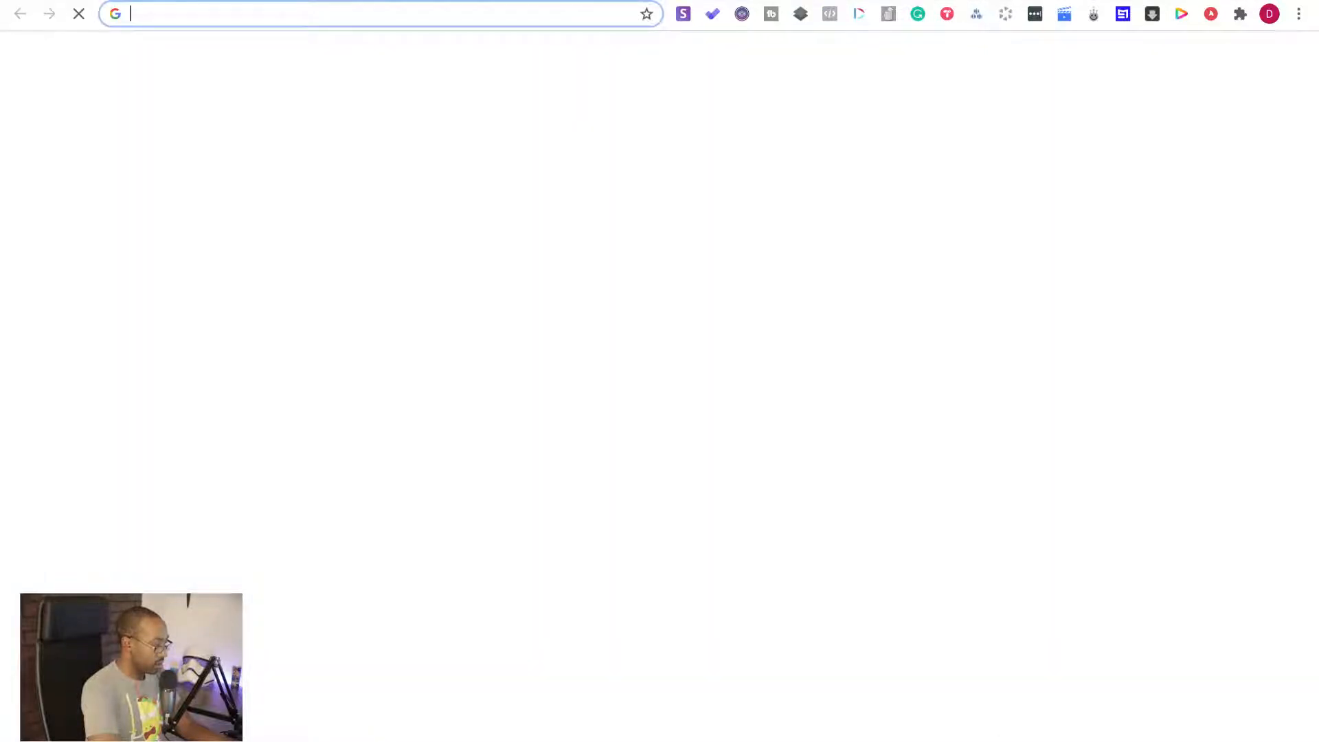
pyautogui.press('Return')
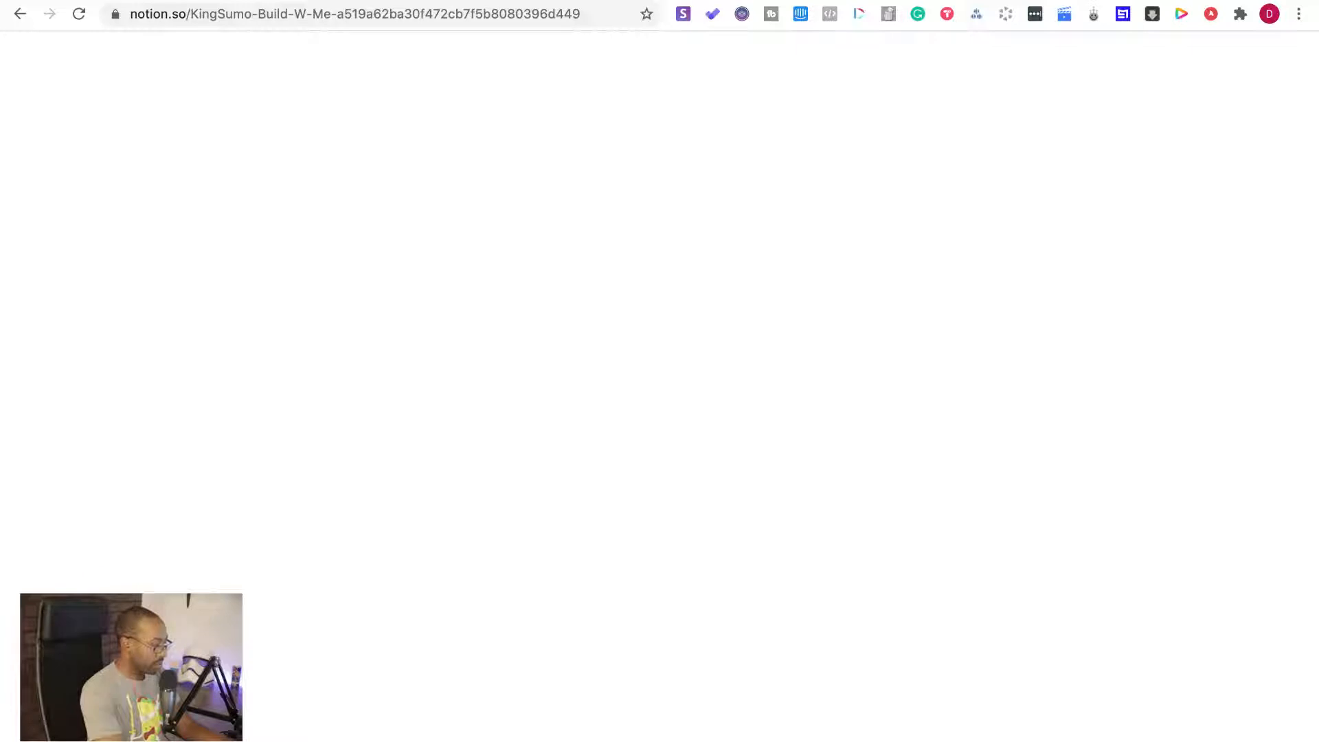
pyautogui.hotkey('ctrl', 't')
pyautogui.write('buildwith')
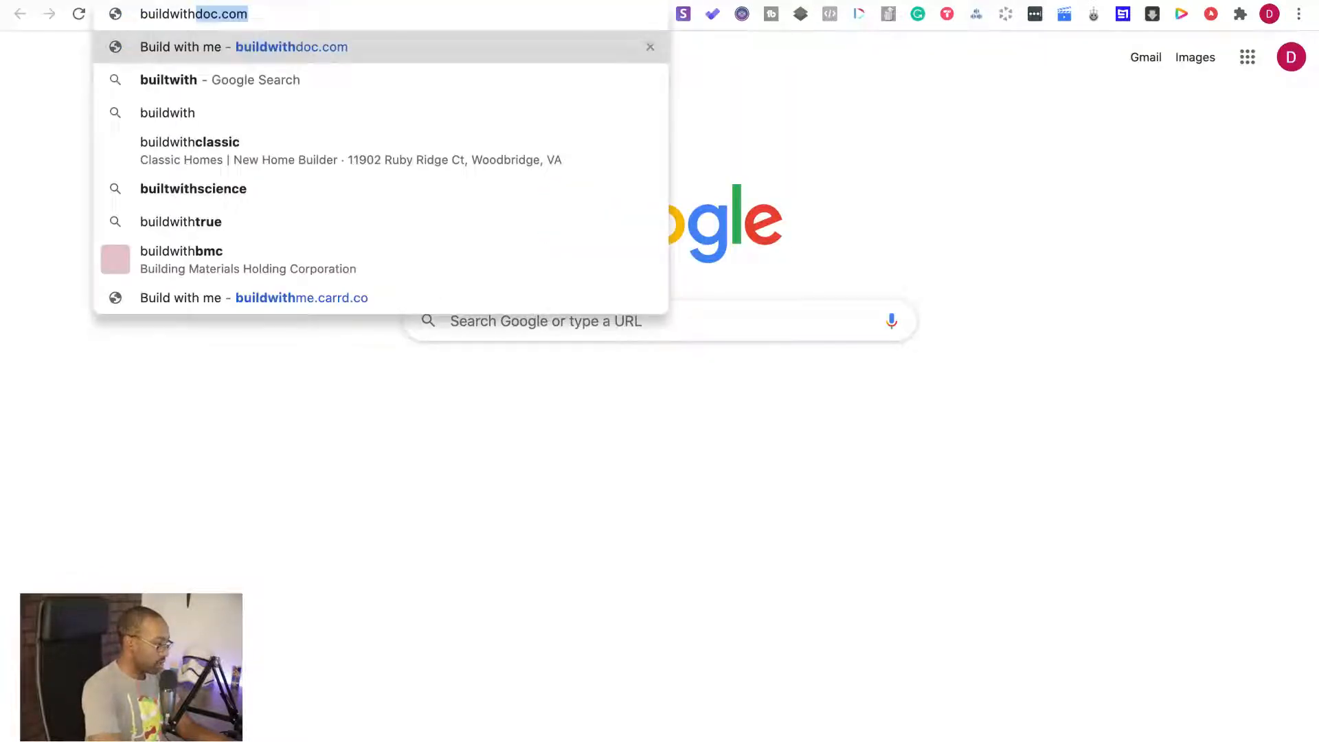
pyautogui.click(461, 12)
pyautogui.press('super+a')
pyautogui.press('super+c')
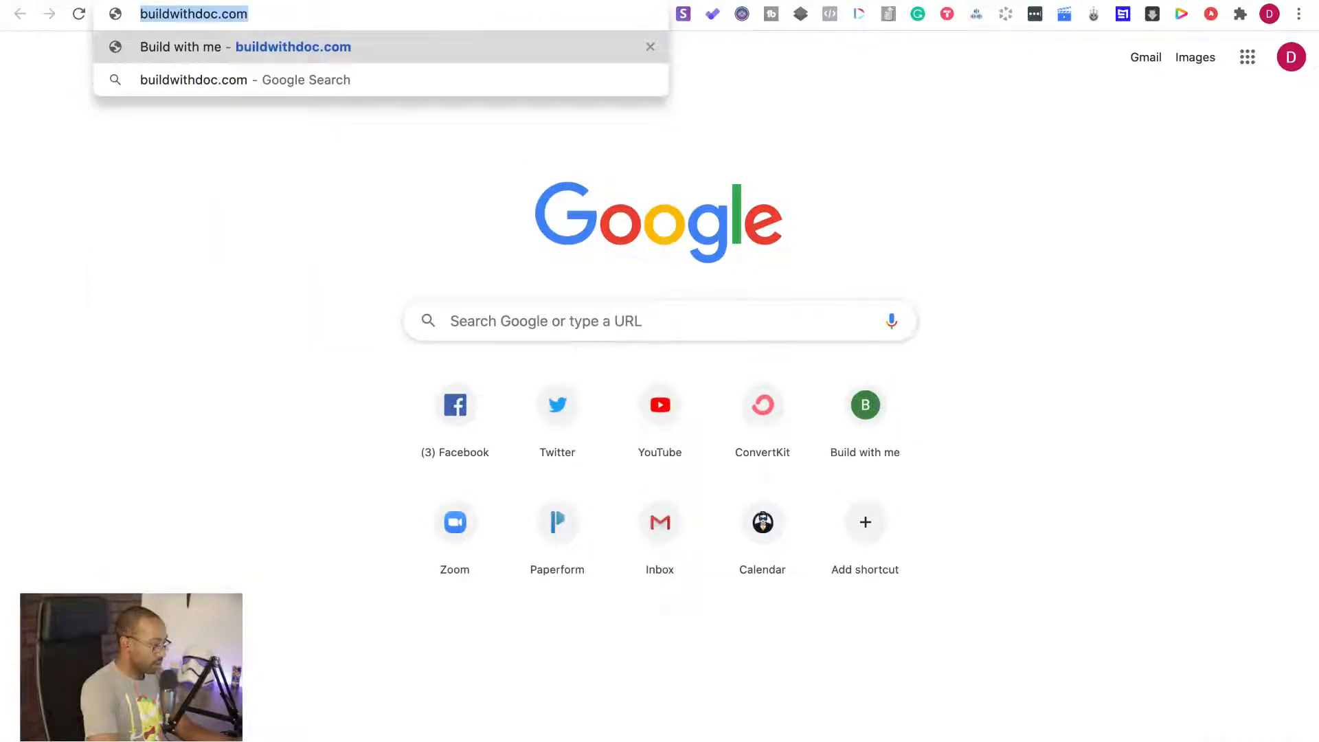
pyautogui.press('super+Tab')
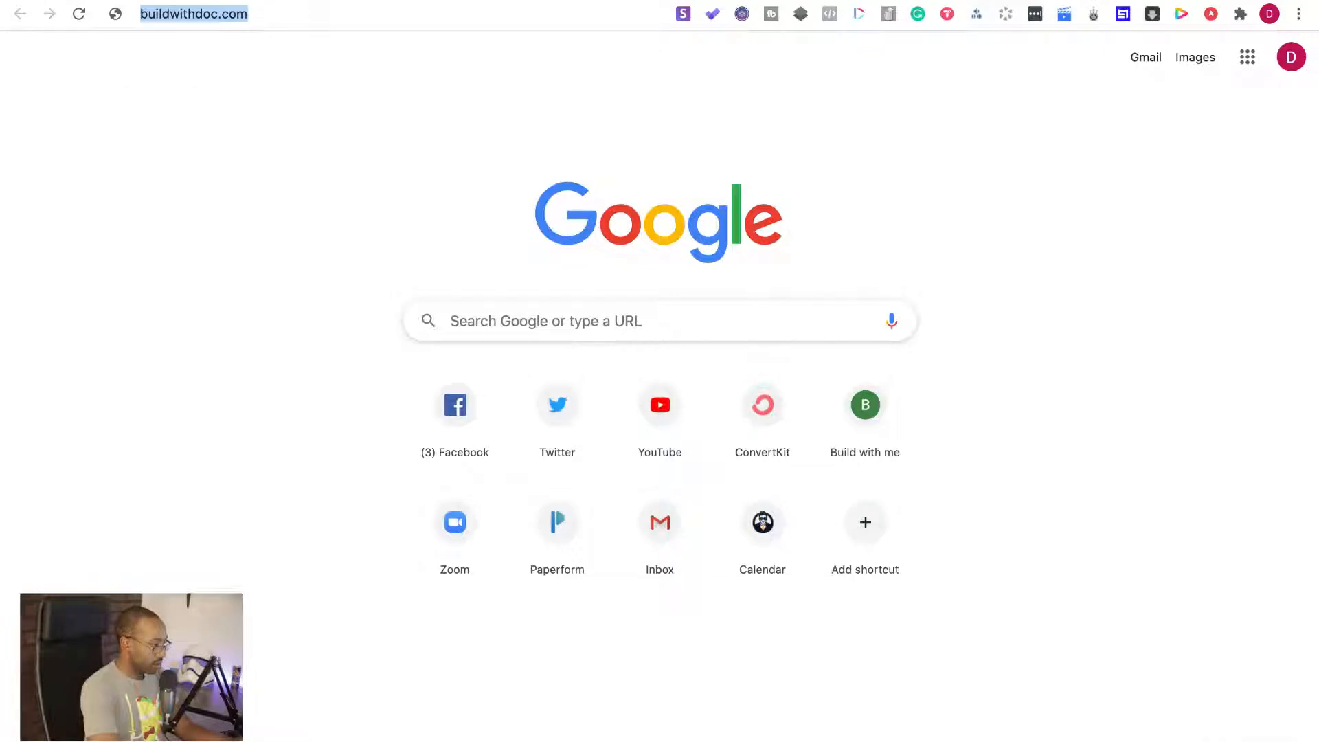
pyautogui.click(721, 537)
pyautogui.press('super+v')
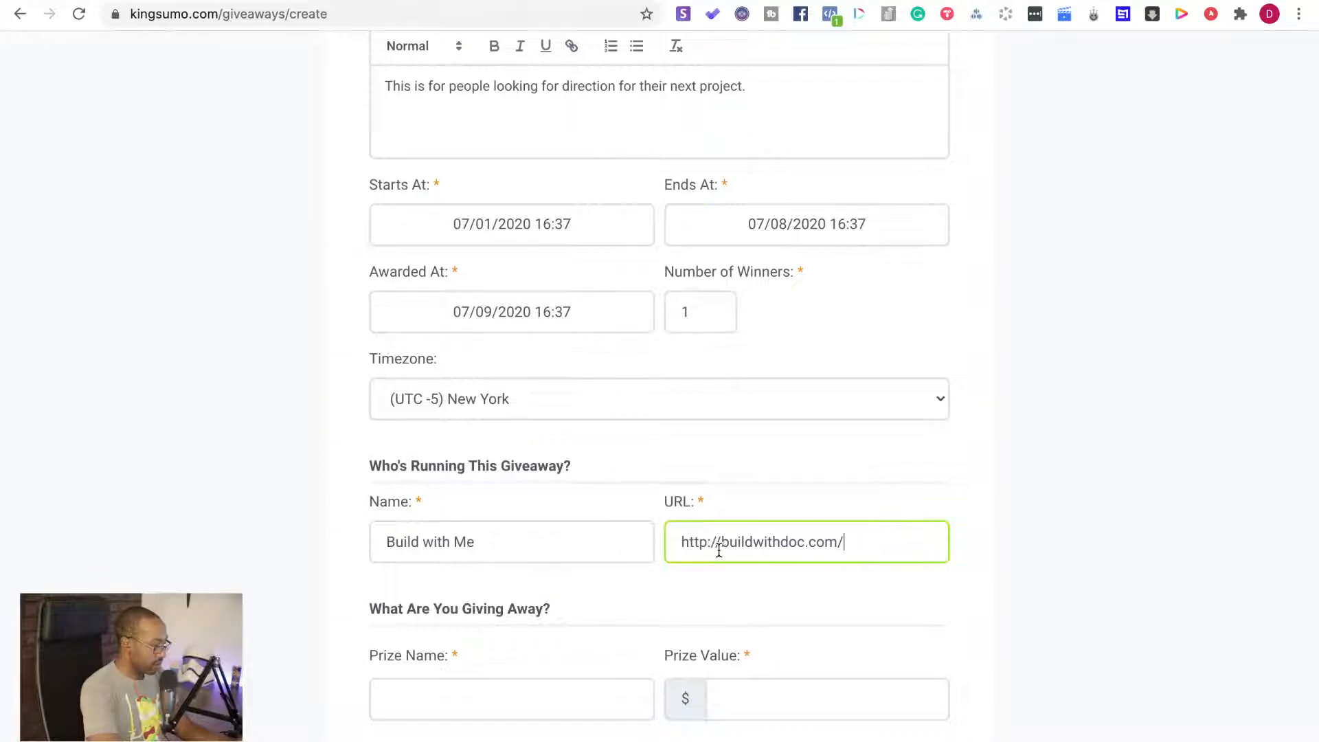
# Enter "Clarity" as the prize name and set the prize value to 700 dollars
pyautogui.scroll(-1, 586, 608)
pyautogui.scroll(-2, 587, 600)
pyautogui.click(567, 604)
pyautogui.write('Clarity')
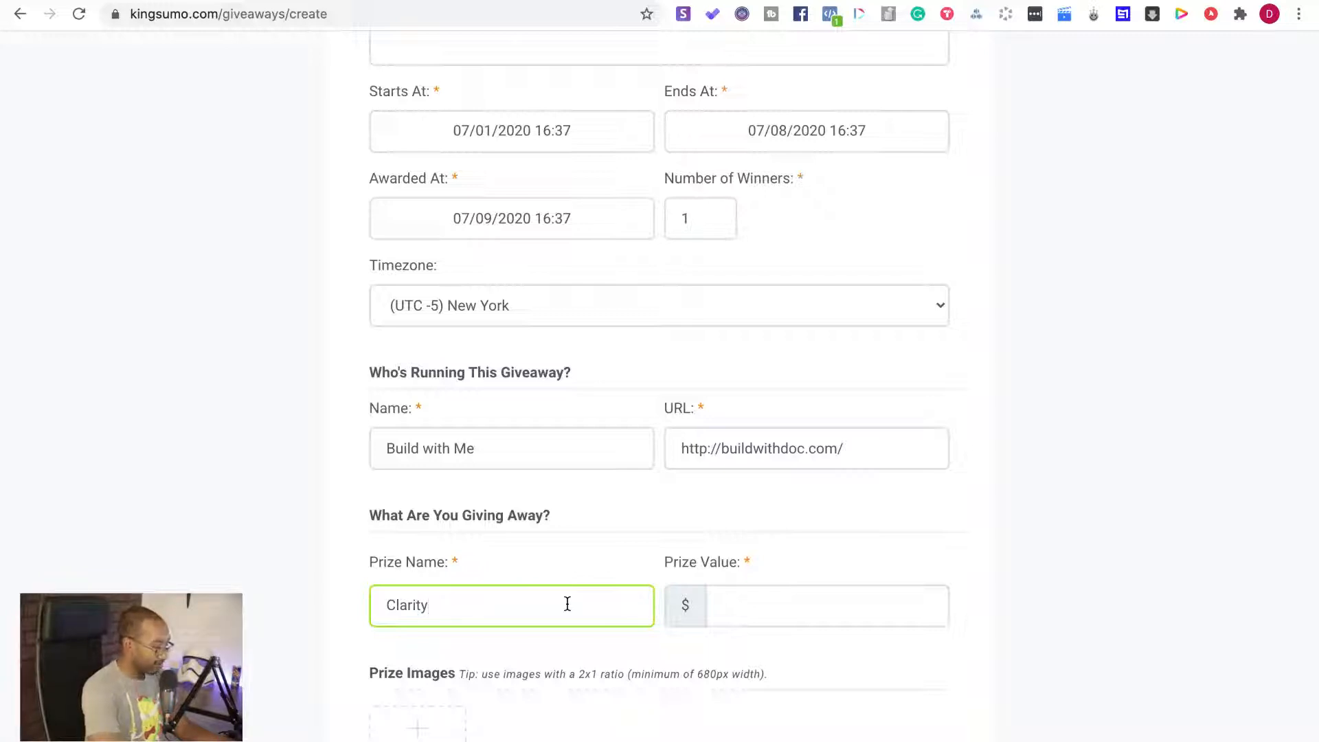
pyautogui.scroll(-2, 568, 603)
pyautogui.click(778, 537)
pyautogui.write('7000')
pyautogui.press('BackSpace')
# Change the prize name to "Clarity for Business"
pyautogui.click(450, 526)
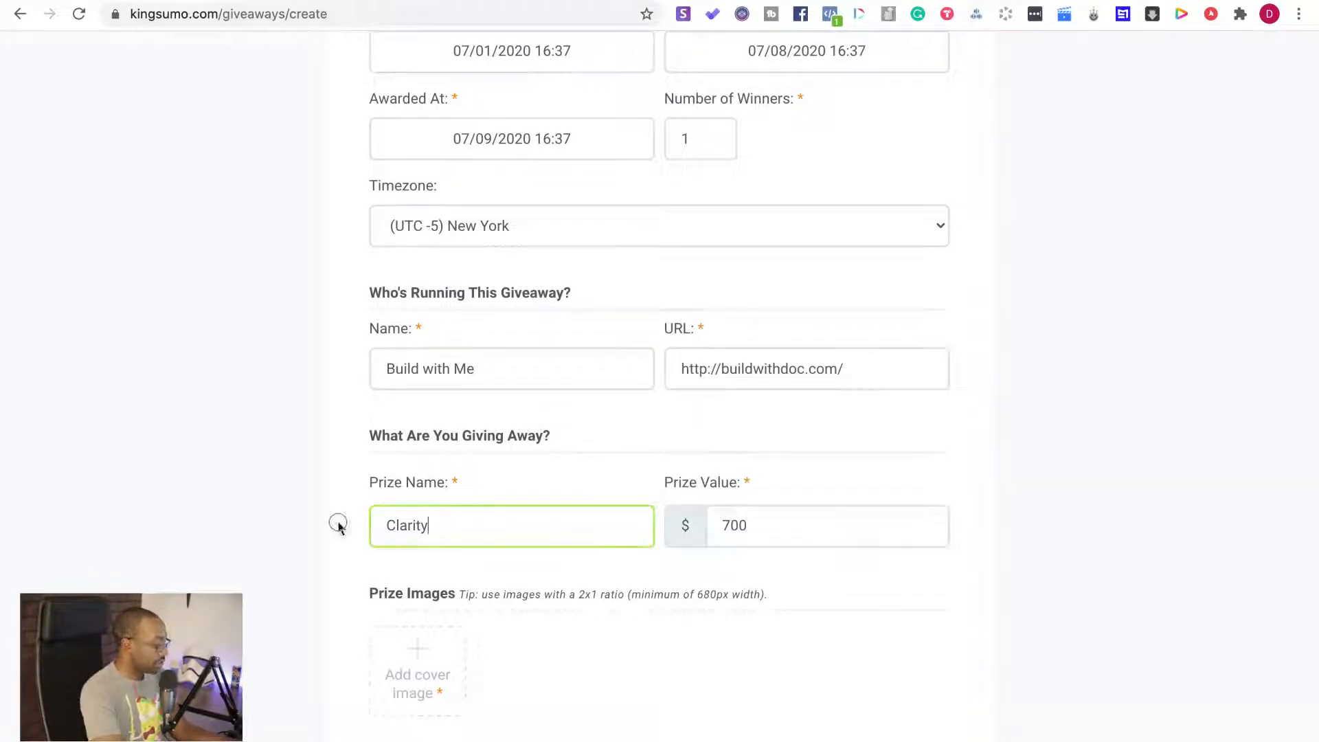
pyautogui.press('super+a')
pyautogui.write('Clari')
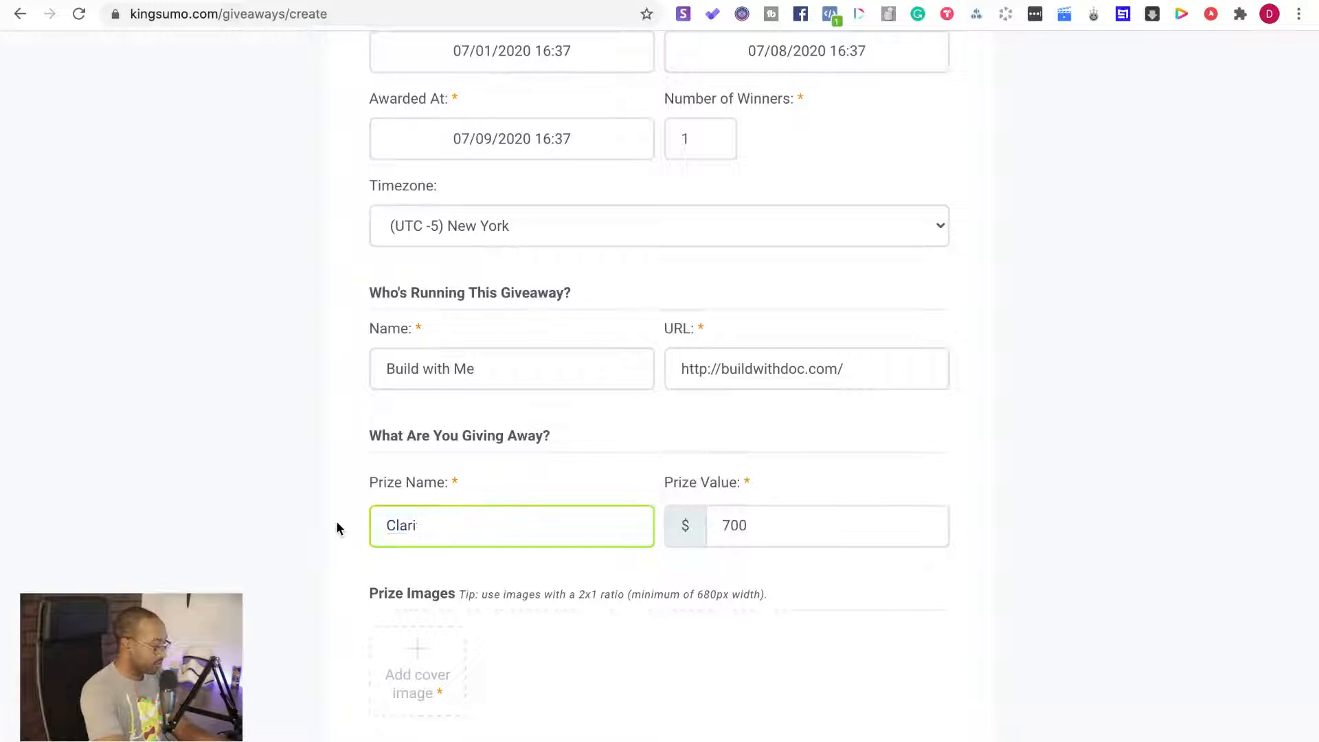
pyautogui.write('ty f')
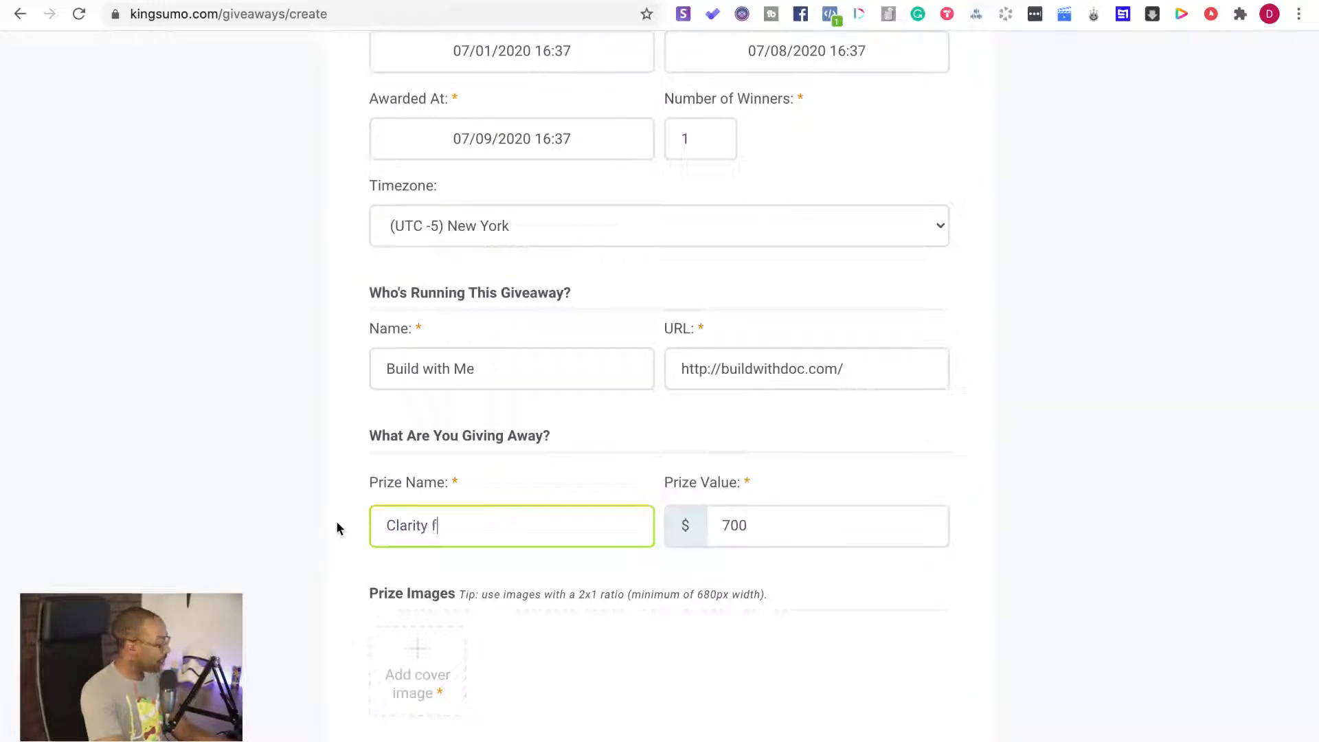
pyautogui.write('or Business')
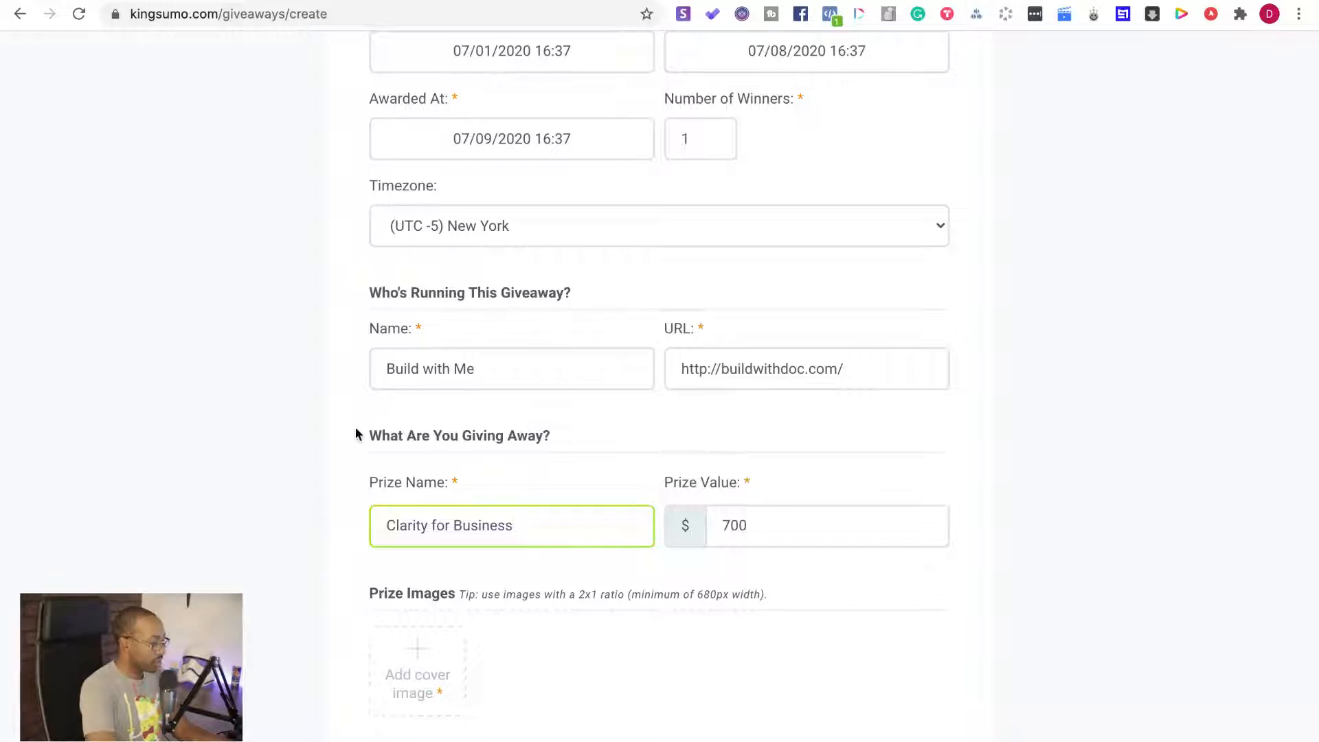
# Upload "kingsumo giveaway mockup transparent.png" from the Desktop folder as the prize's cover image
pyautogui.scroll(-5, 361, 474)
pyautogui.click(412, 347)
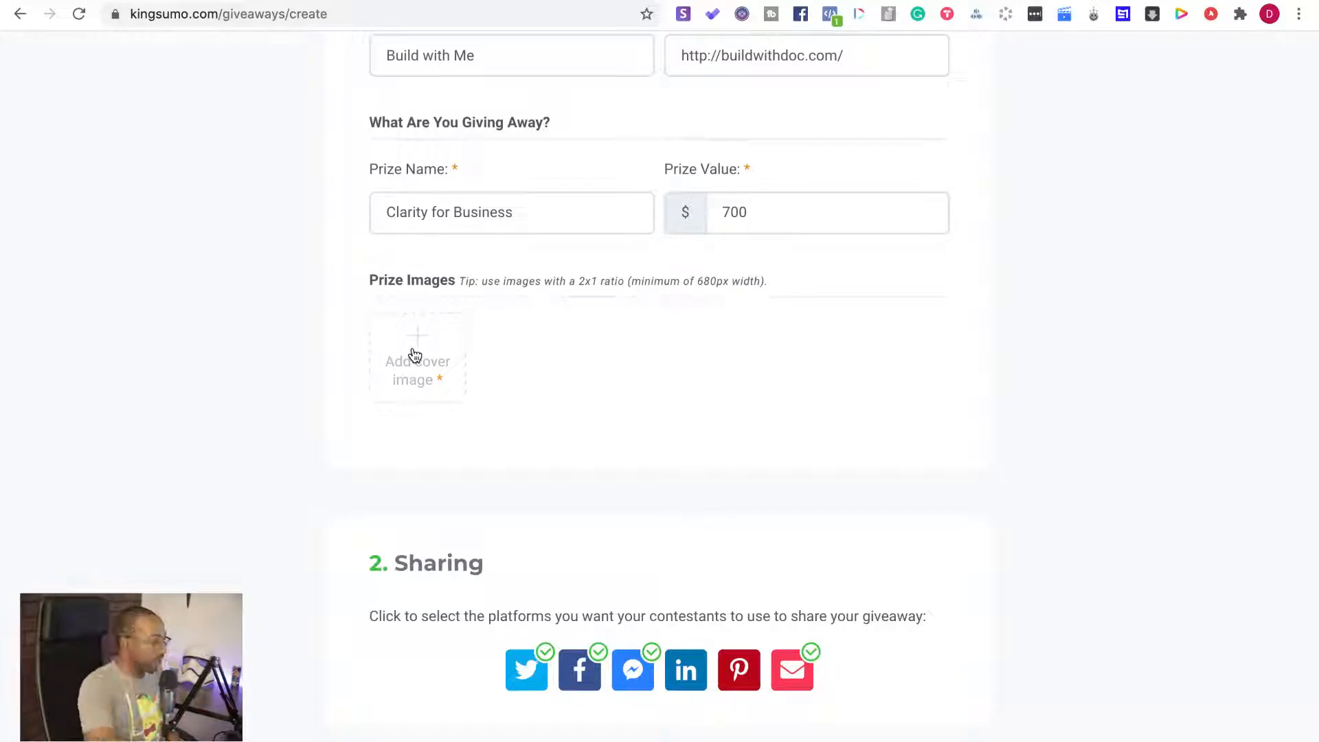
pyautogui.click(414, 355)
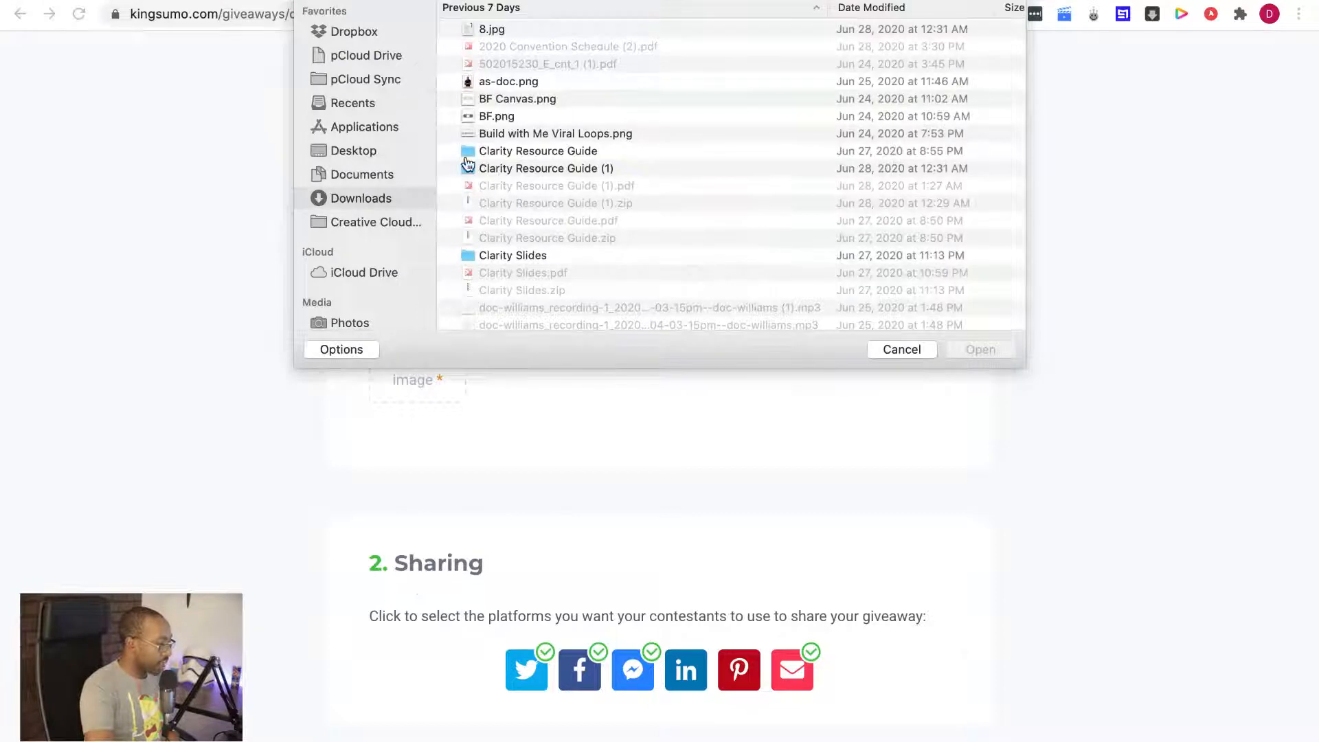
pyautogui.click(380, 155)
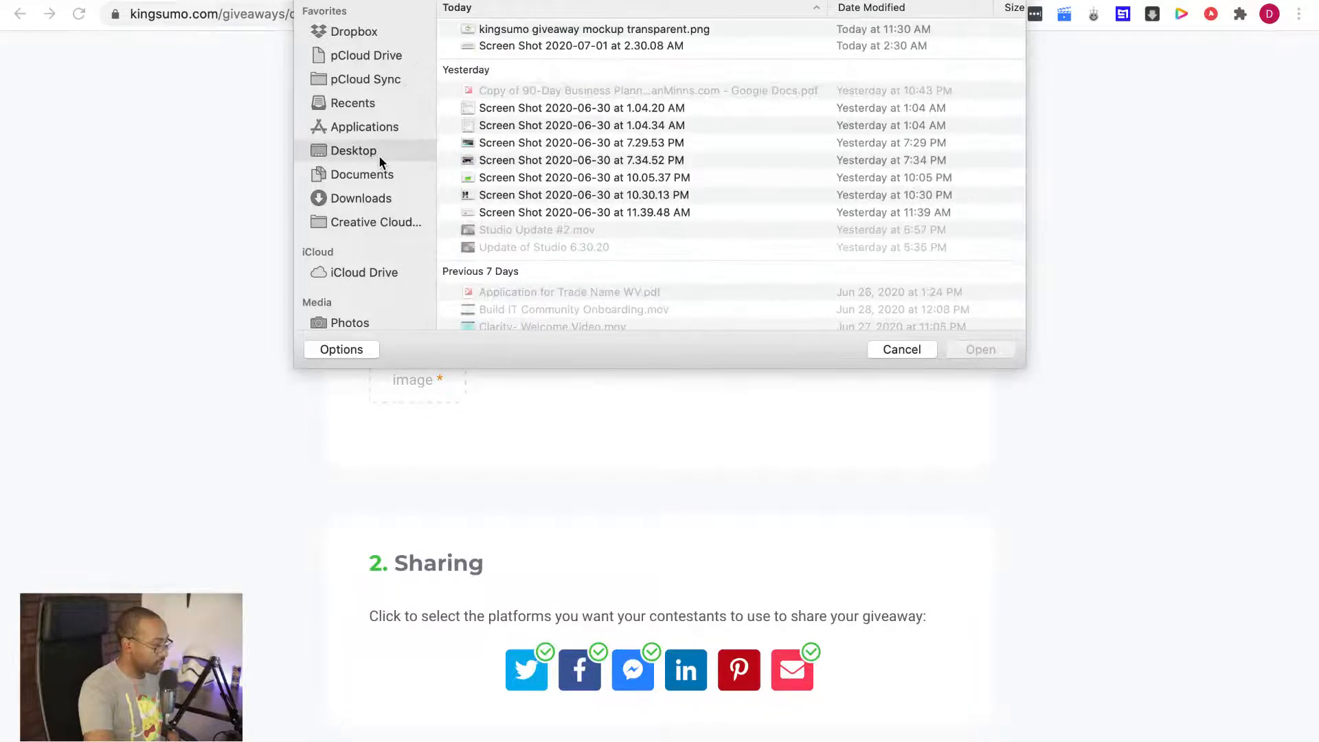
pyautogui.click(557, 31)
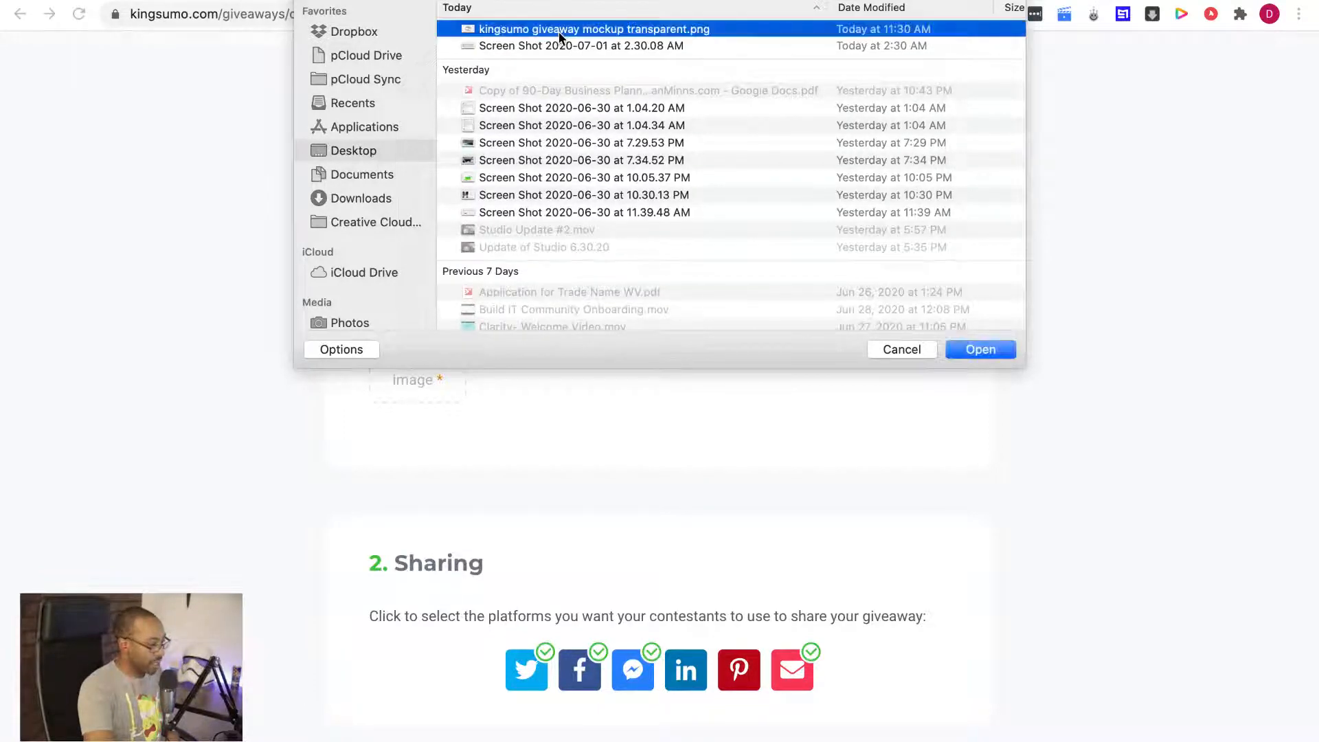
pyautogui.click(981, 351)
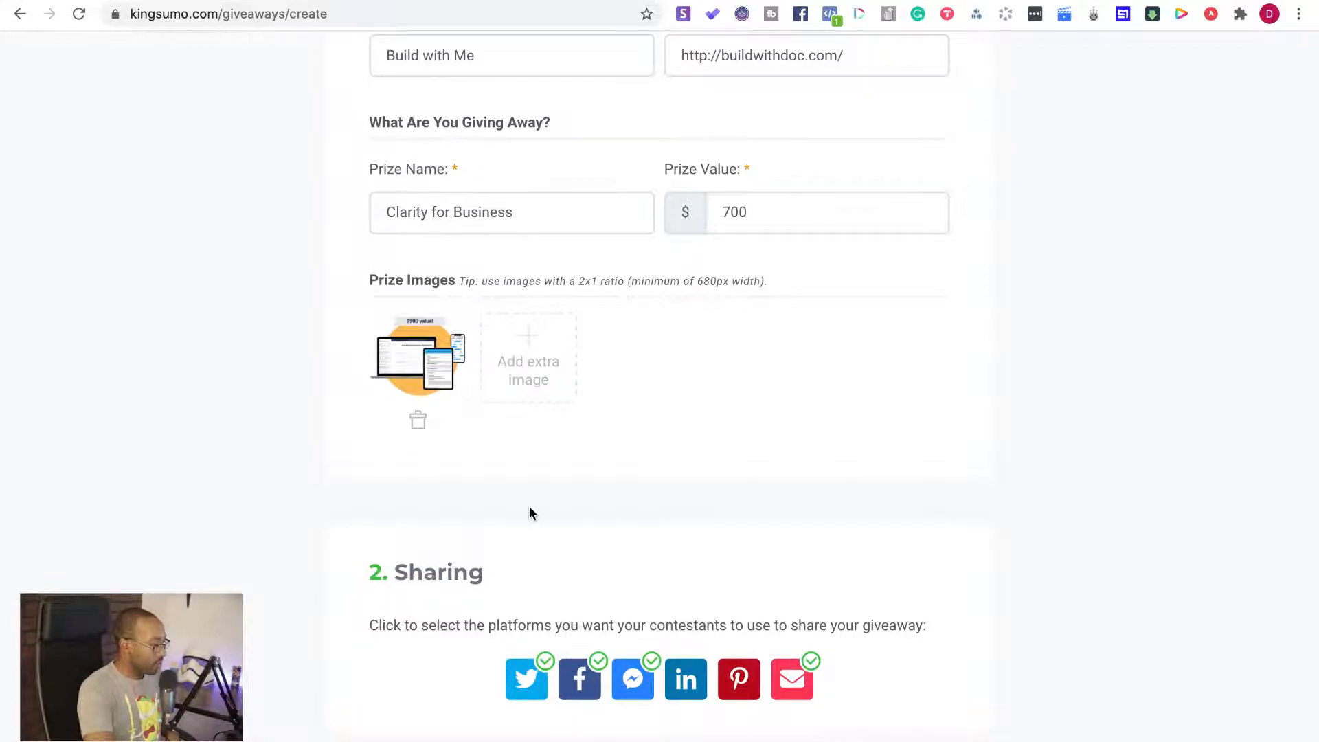
# Add the line "Included in the Giveaway:" to the description, separated by a blank line from the first sentence
pyautogui.scroll(12, 529, 508)
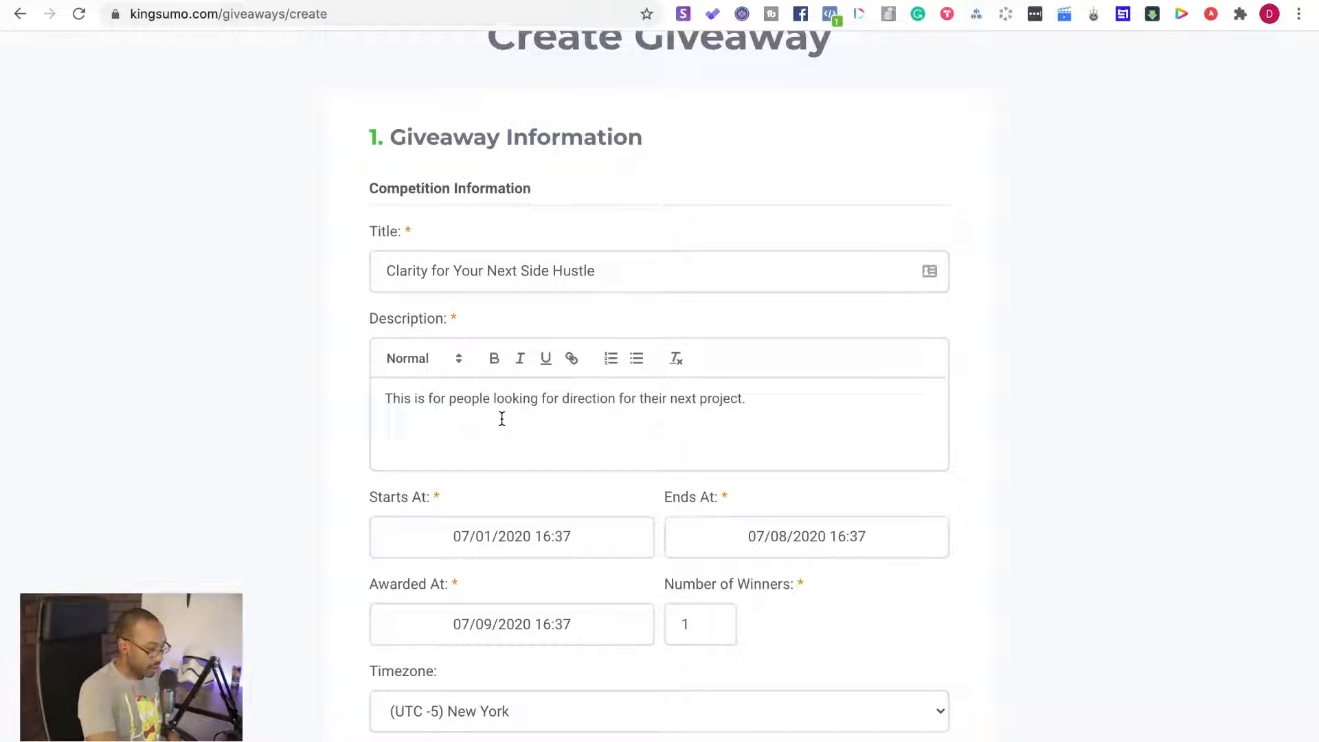
pyautogui.click(769, 397)
pyautogui.press('Return')
pyautogui.press('Return')
pyautogui.write('In')
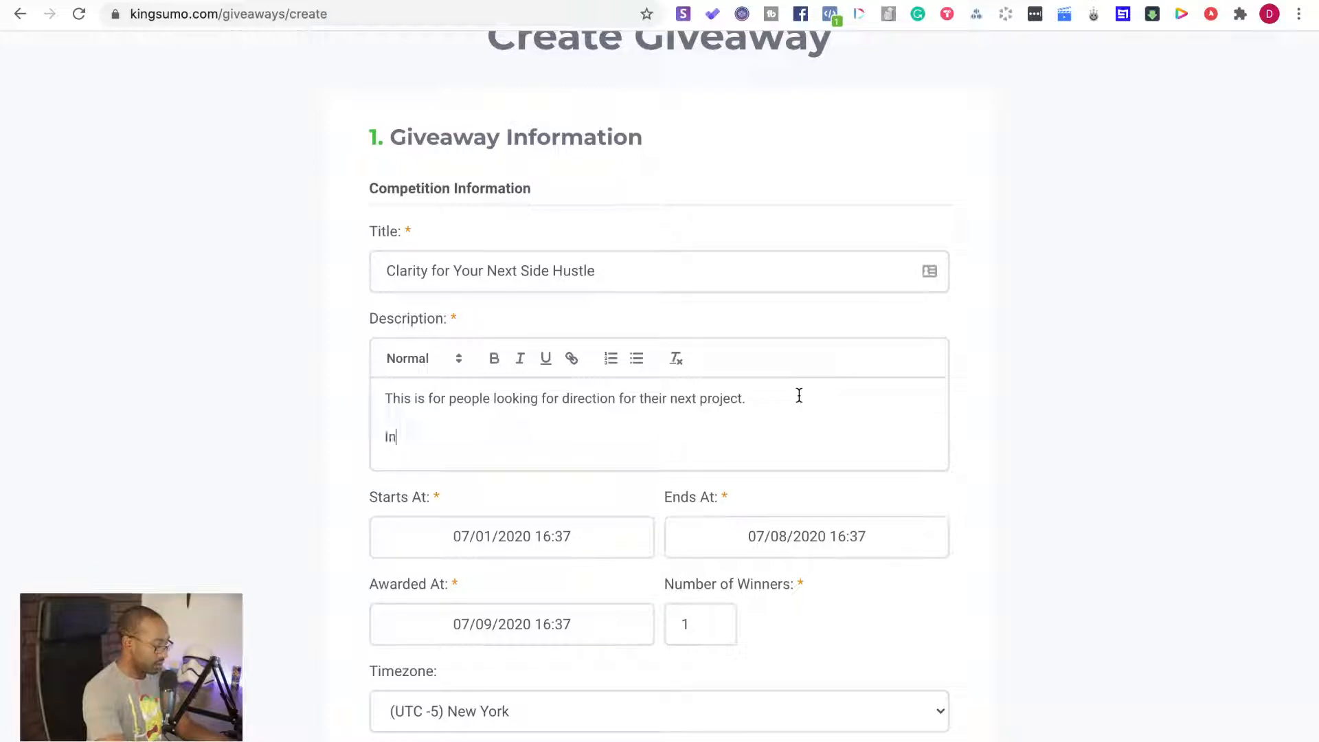
pyautogui.write('lcude')
pyautogui.press('BackSpace')
pyautogui.press('BackSpace')
pyautogui.press('BackSpace')
pyautogui.press('BackSpace')
pyautogui.press('BackSpace')
pyautogui.press('BackSpace')
pyautogui.write('cluded in the')
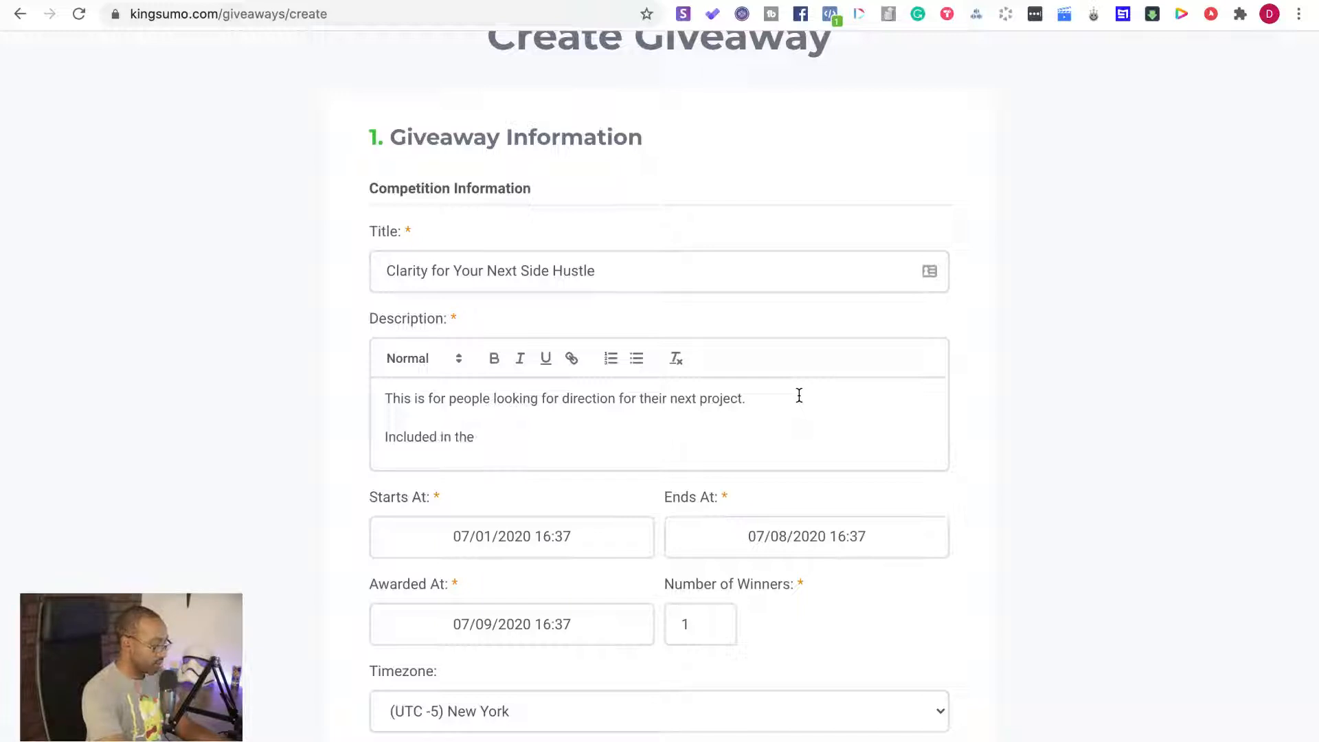
pyautogui.write(' Giveaw')
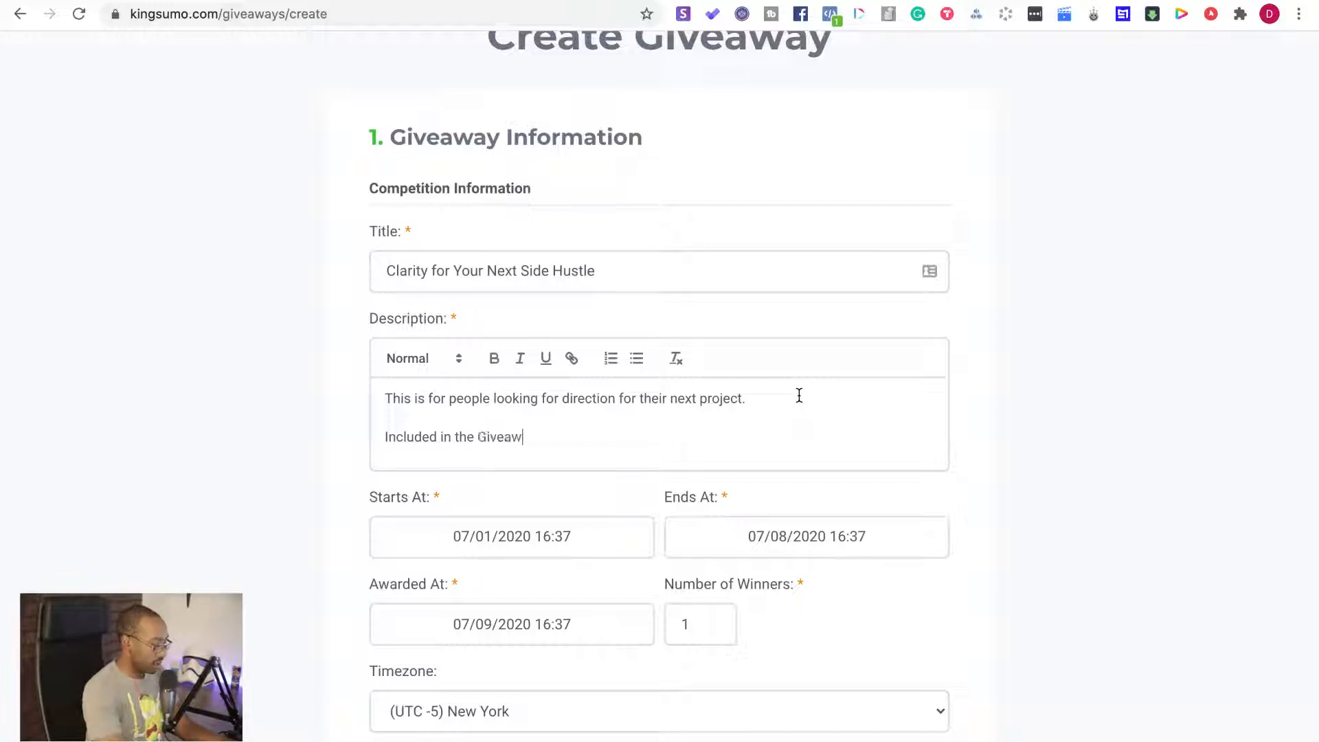
pyautogui.write('ay:')
pyautogui.press('Return')
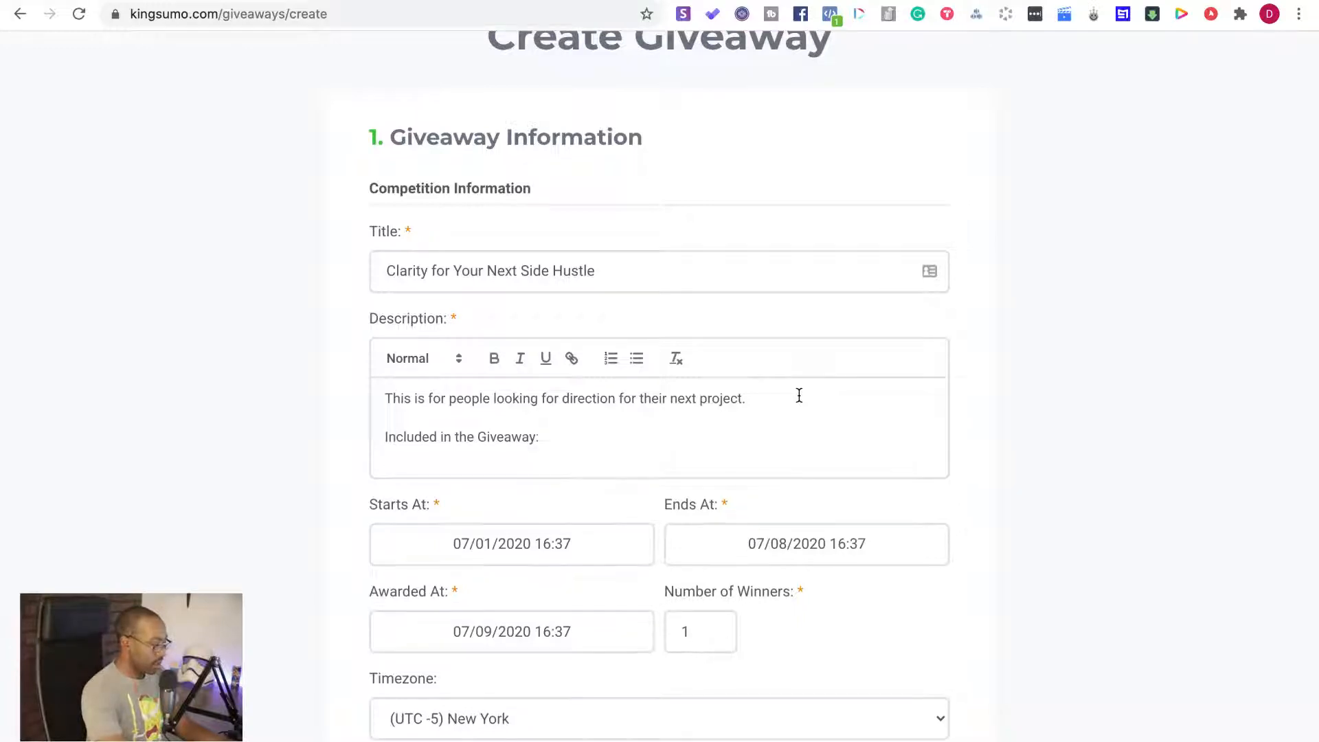
# List "Clarity Course" and "Chatbots 101 (used to scale your business FAST!)" on separate lines under "Included in the Giveaway:"
pyautogui.write('Clarity Course')
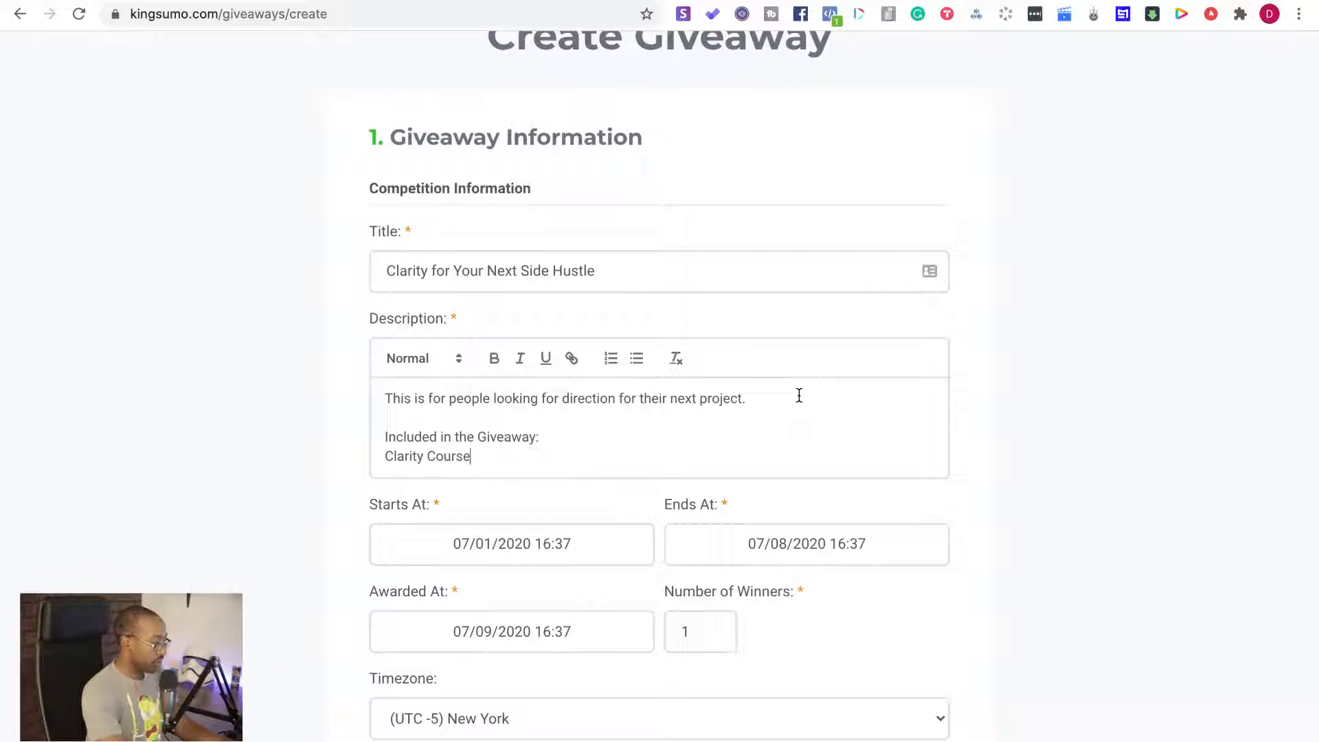
pyautogui.press('Return')
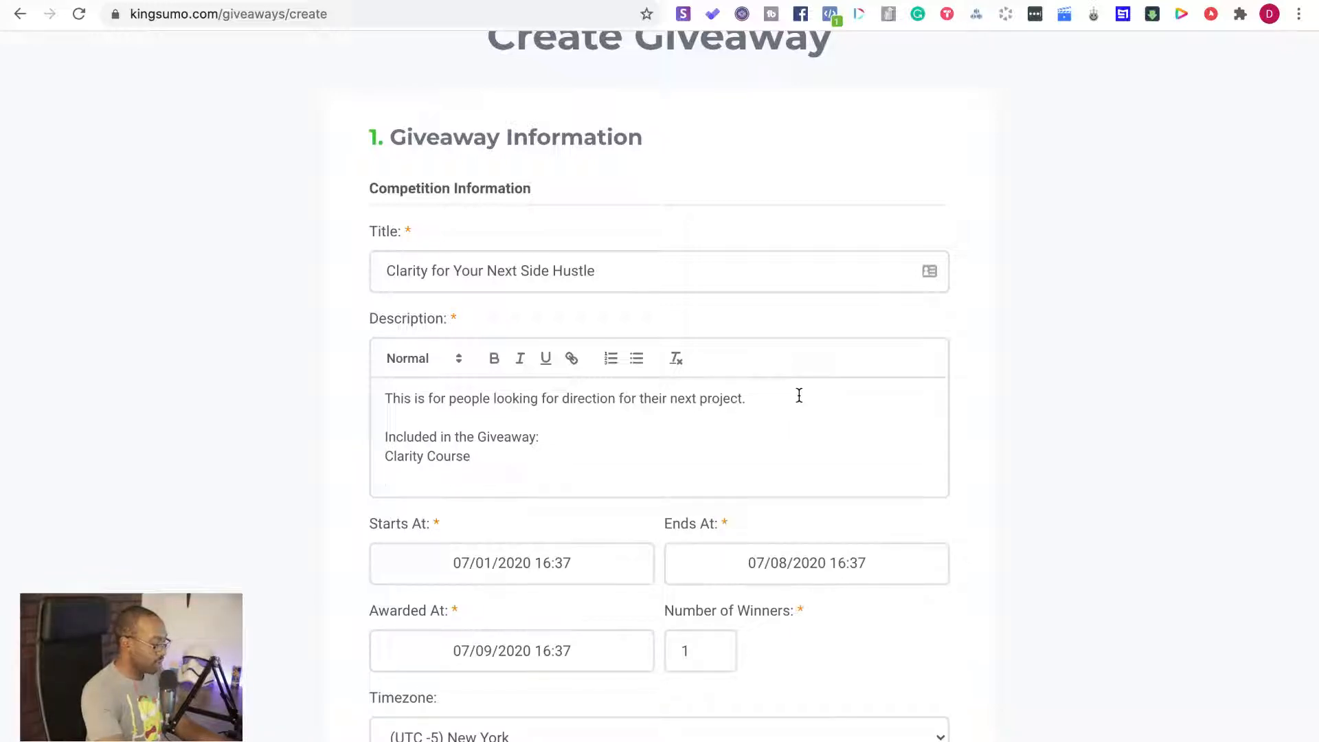
pyautogui.write('Chatbots 101')
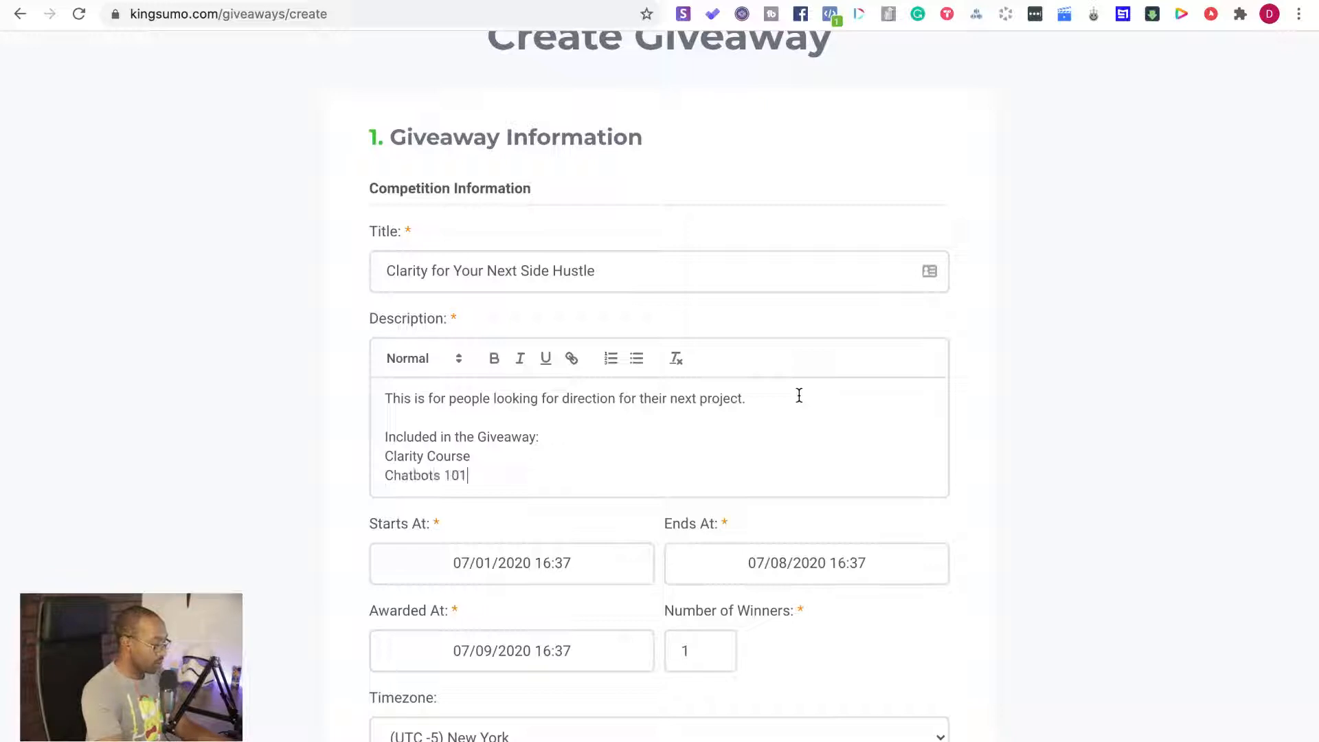
pyautogui.write(' (used to scale your busine')
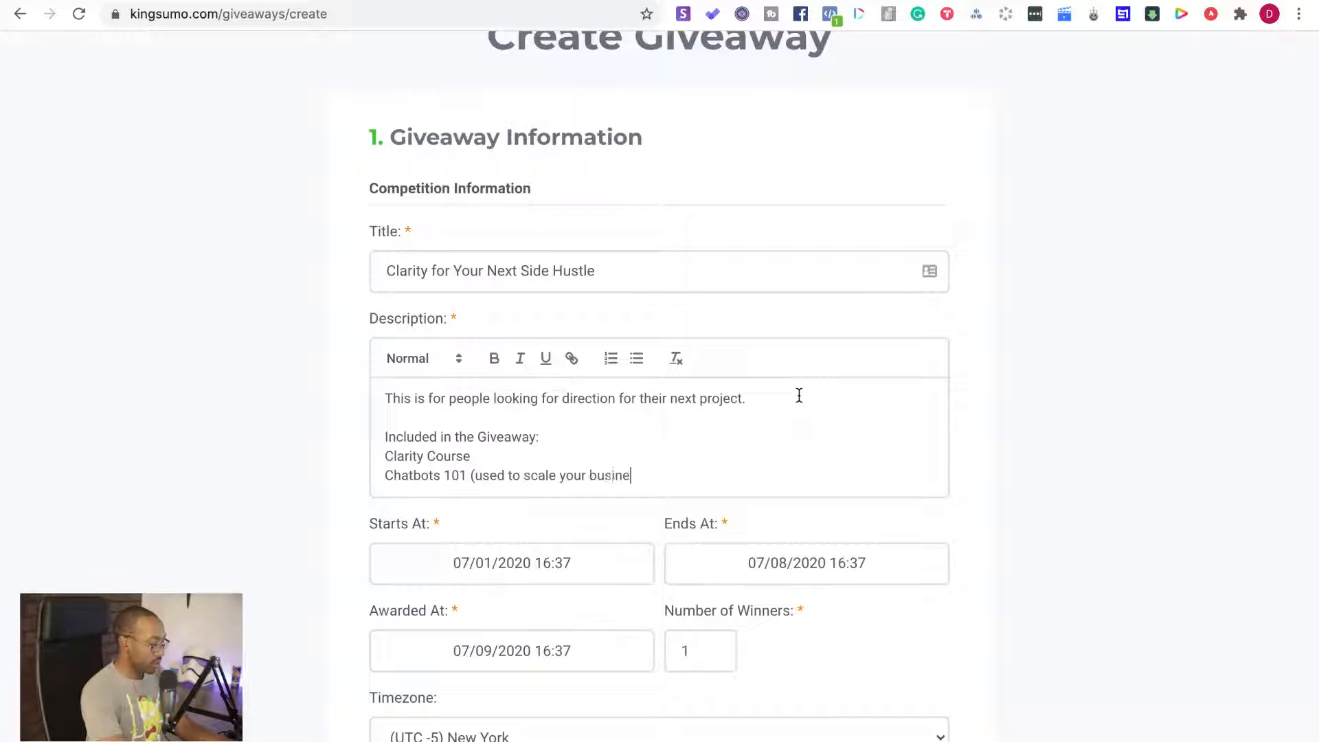
pyautogui.write('ss FAST!')
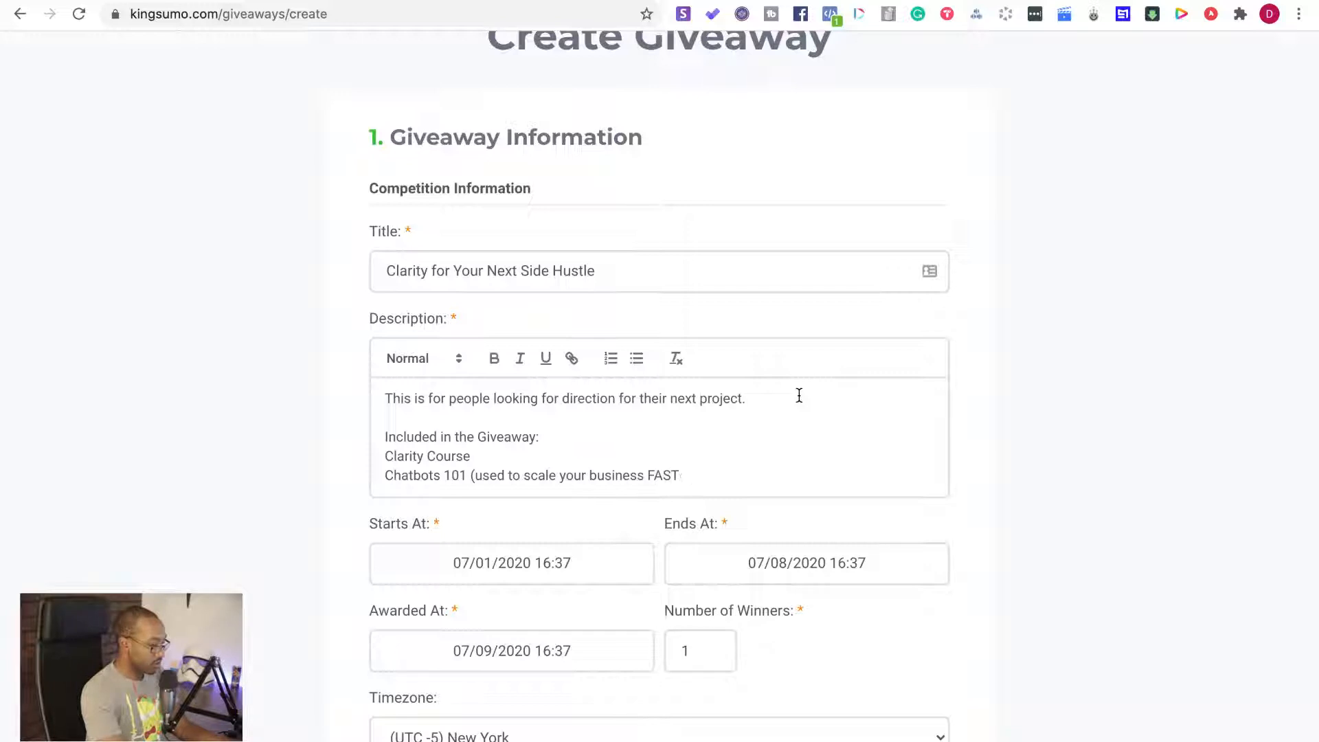
pyautogui.write(')')
# Add "(This is perfect for entrepreneurs to get their next big idea!)" after "Clarity Course" in the description, correcting the spelling of "entrepreneurs"
pyautogui.click(484, 456)
pyautogui.write('(This is ')
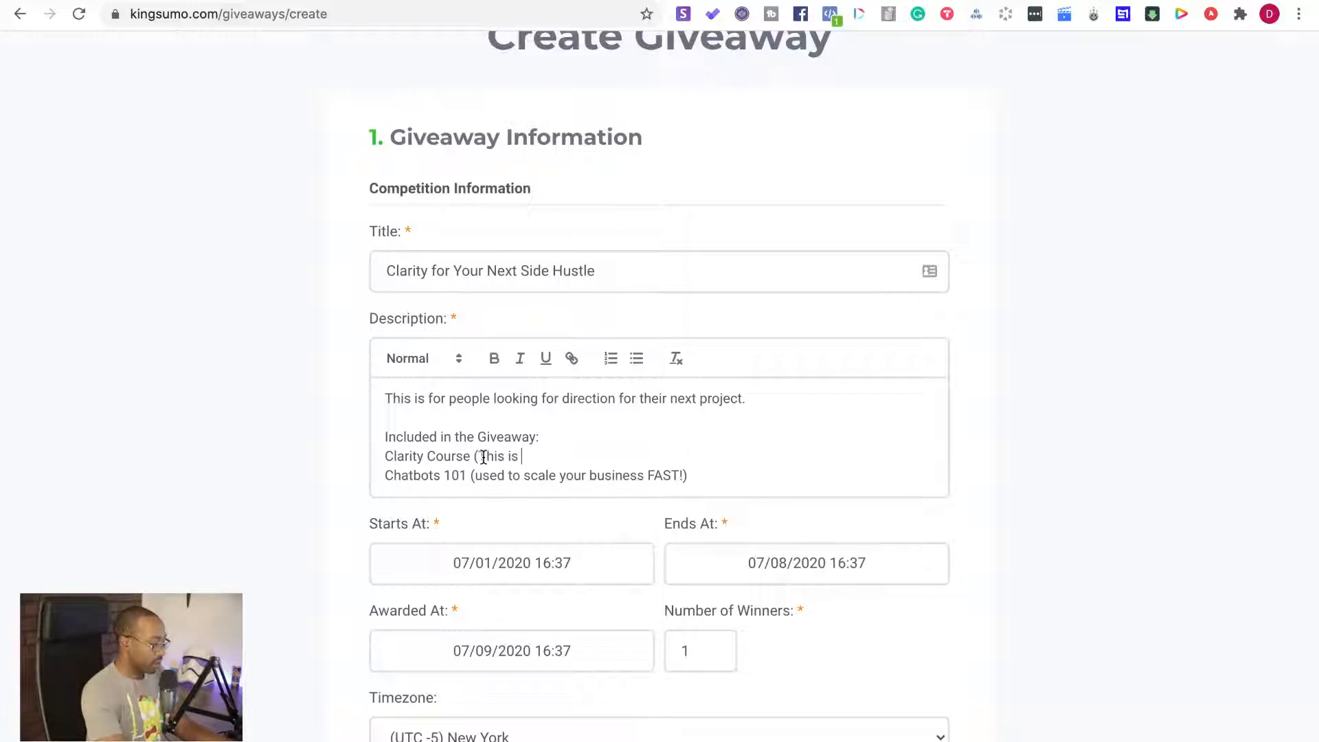
pyautogui.write('perfect for ')
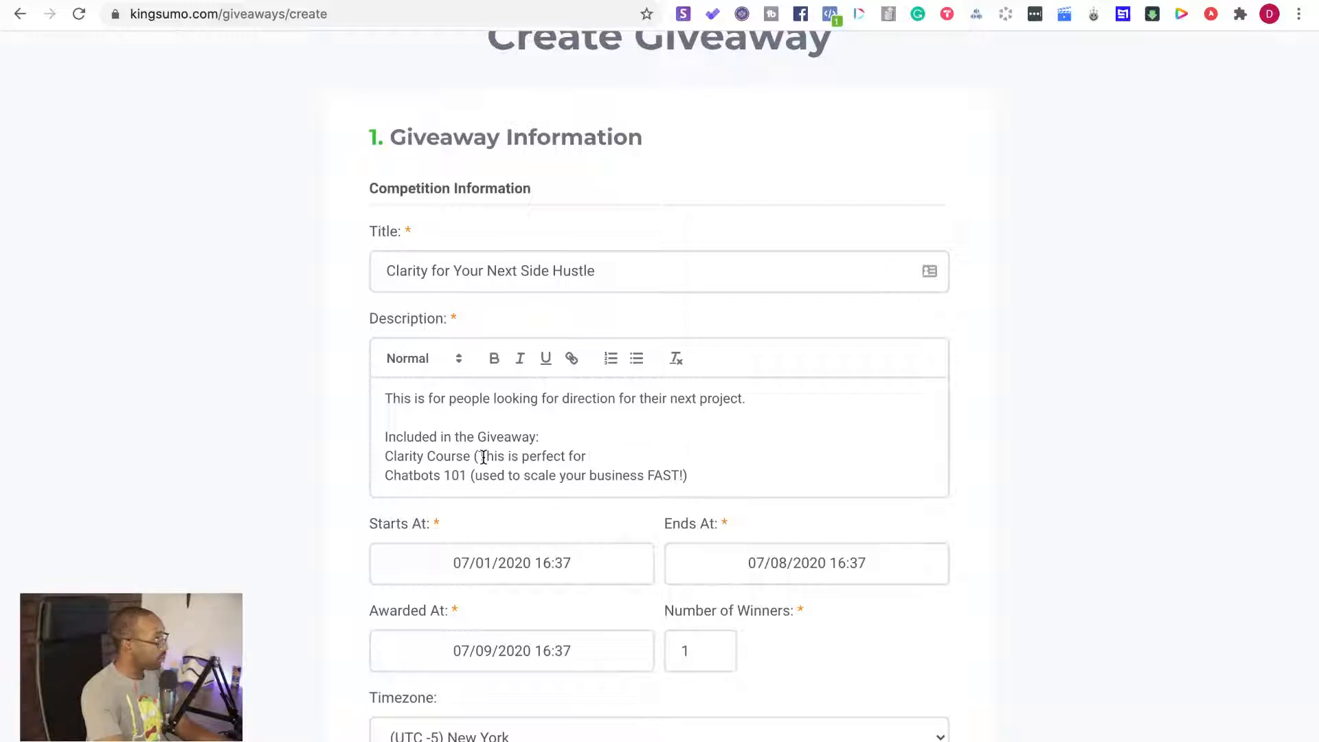
pyautogui.write('entrepen')
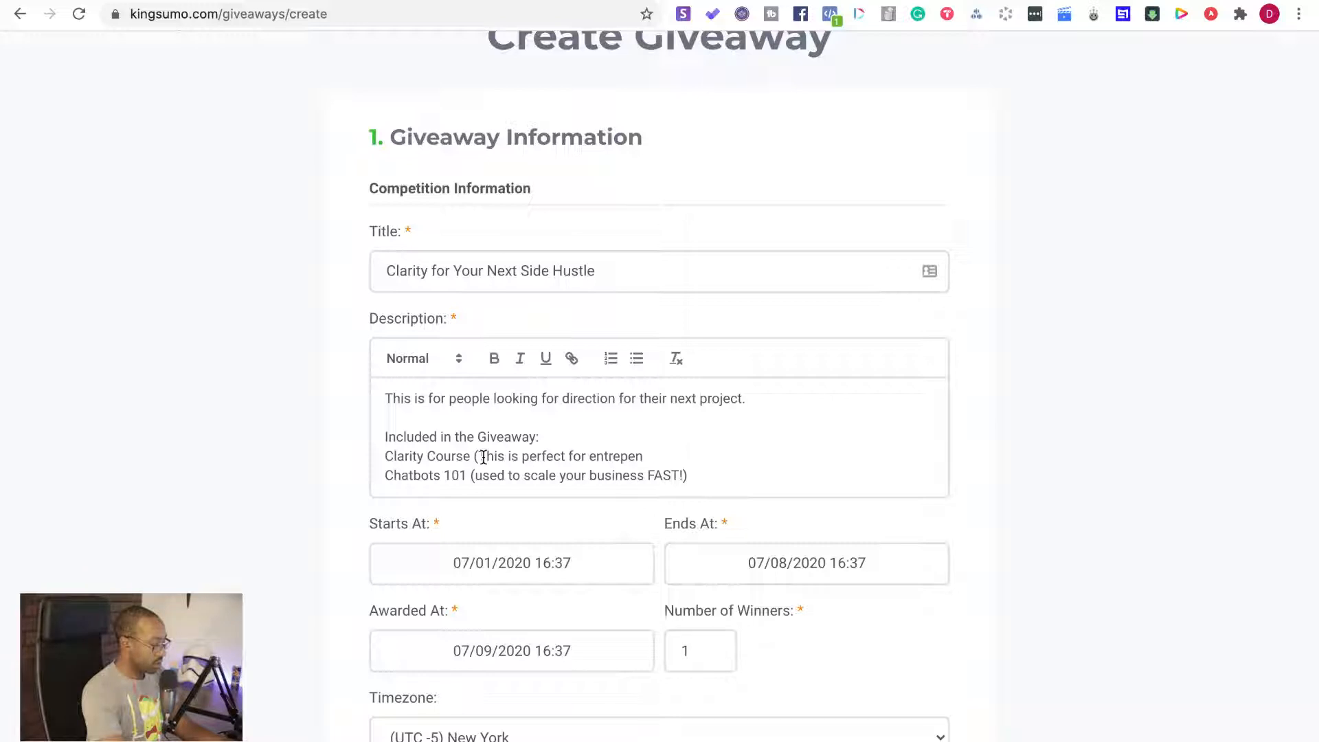
pyautogui.write('eurs')
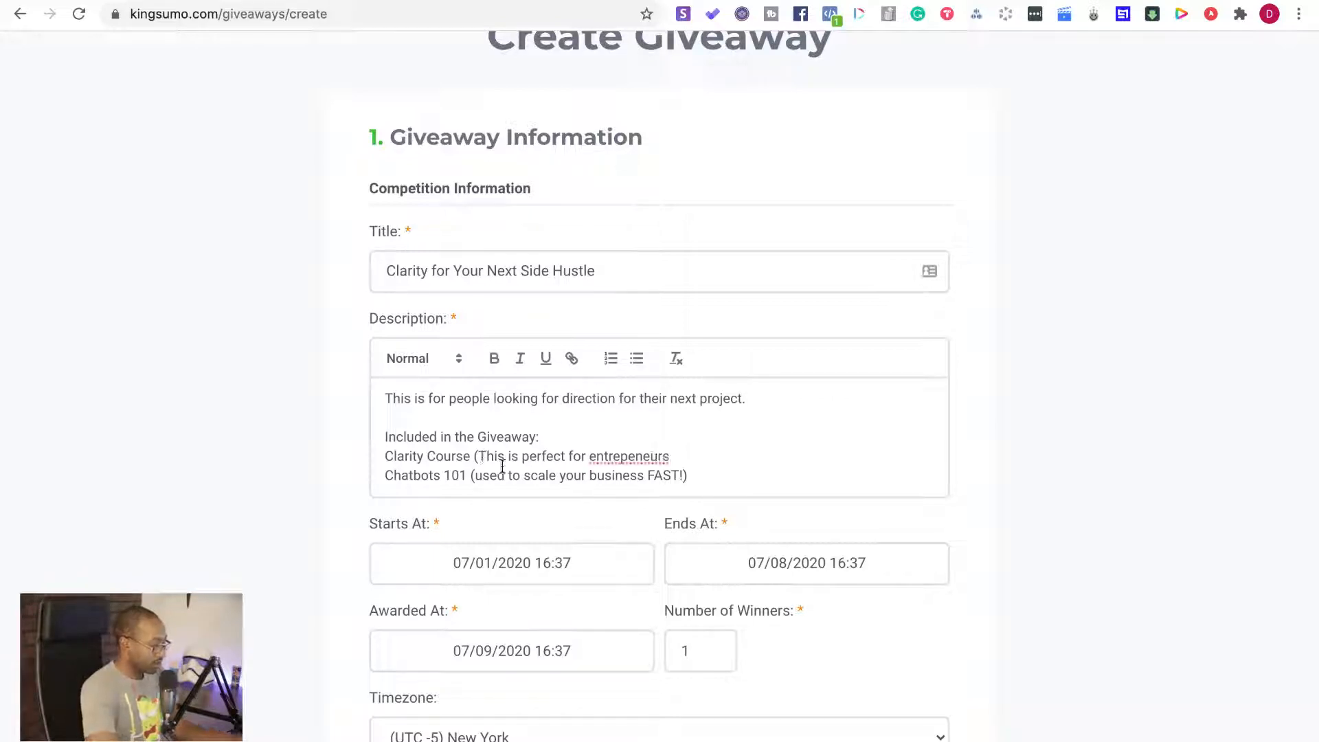
pyautogui.doubleClick(601, 454)
pyautogui.rightClick(600, 454)
pyautogui.click(646, 417)
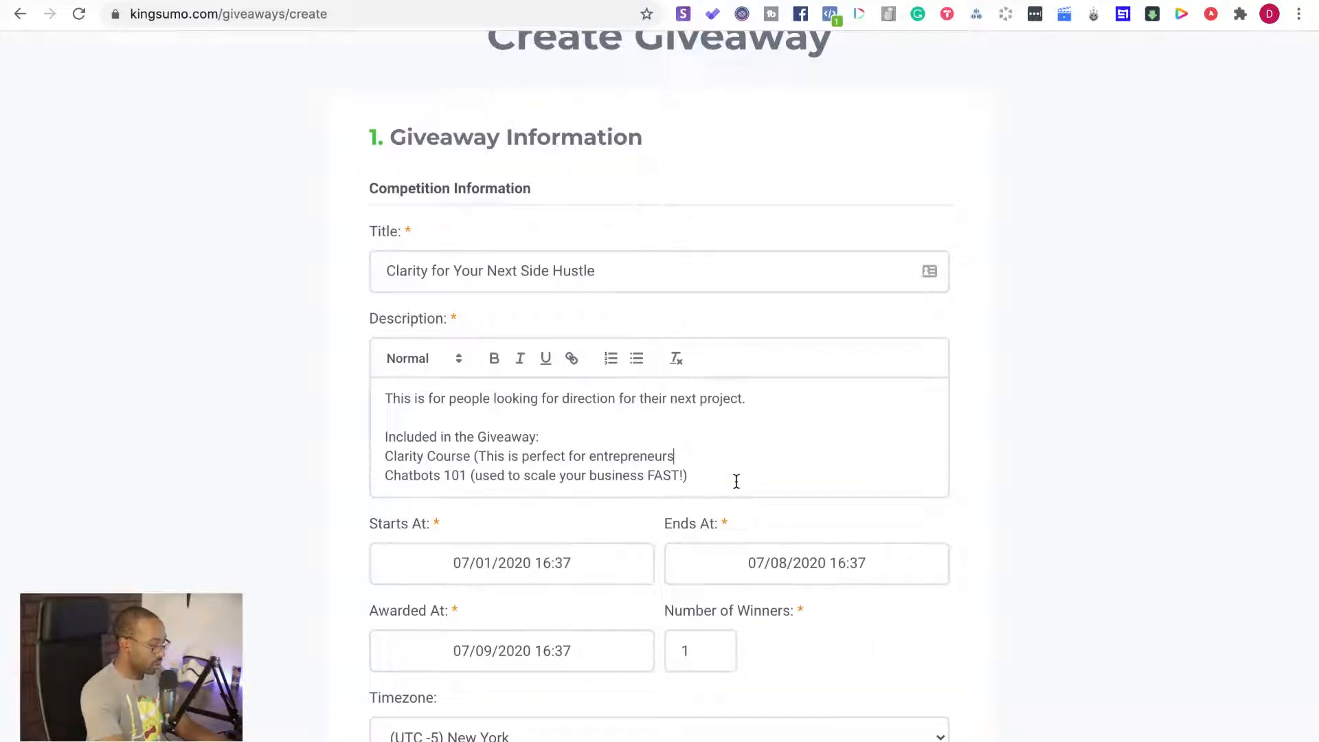
pyautogui.write('to get their')
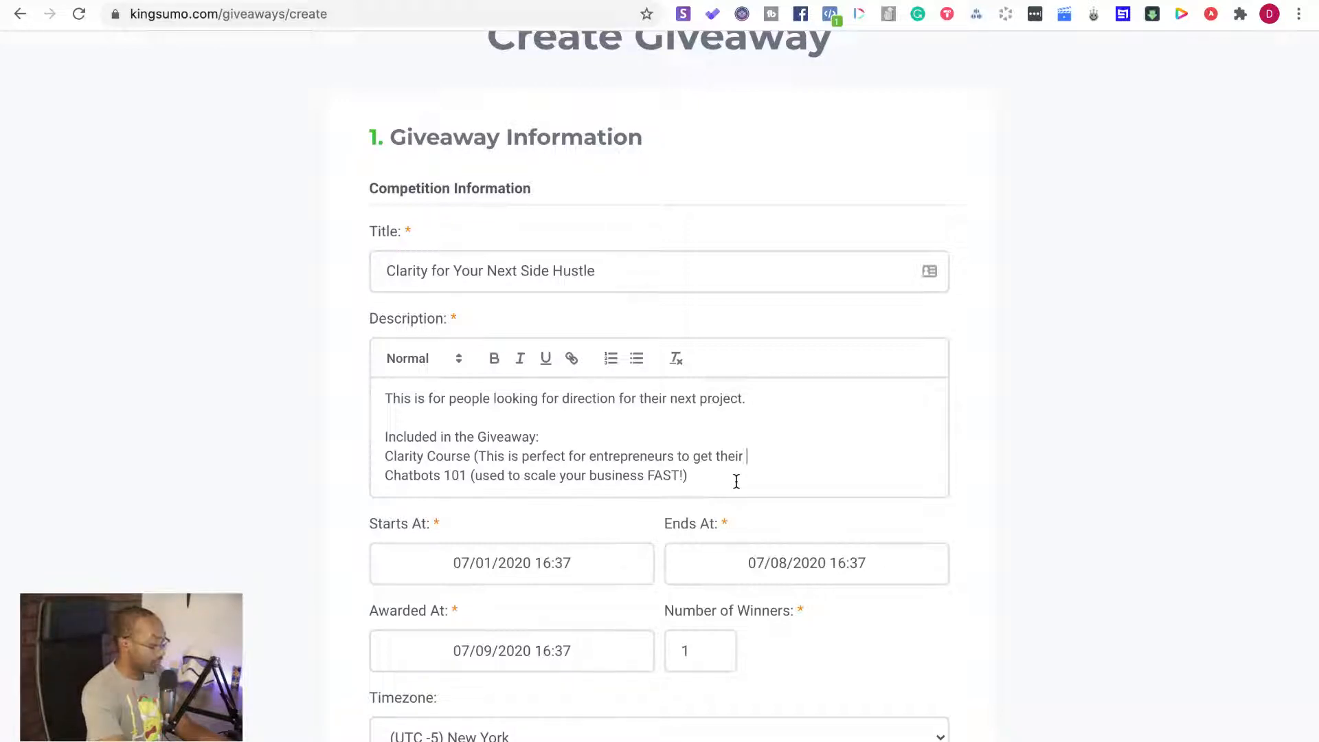
pyautogui.write('next ')
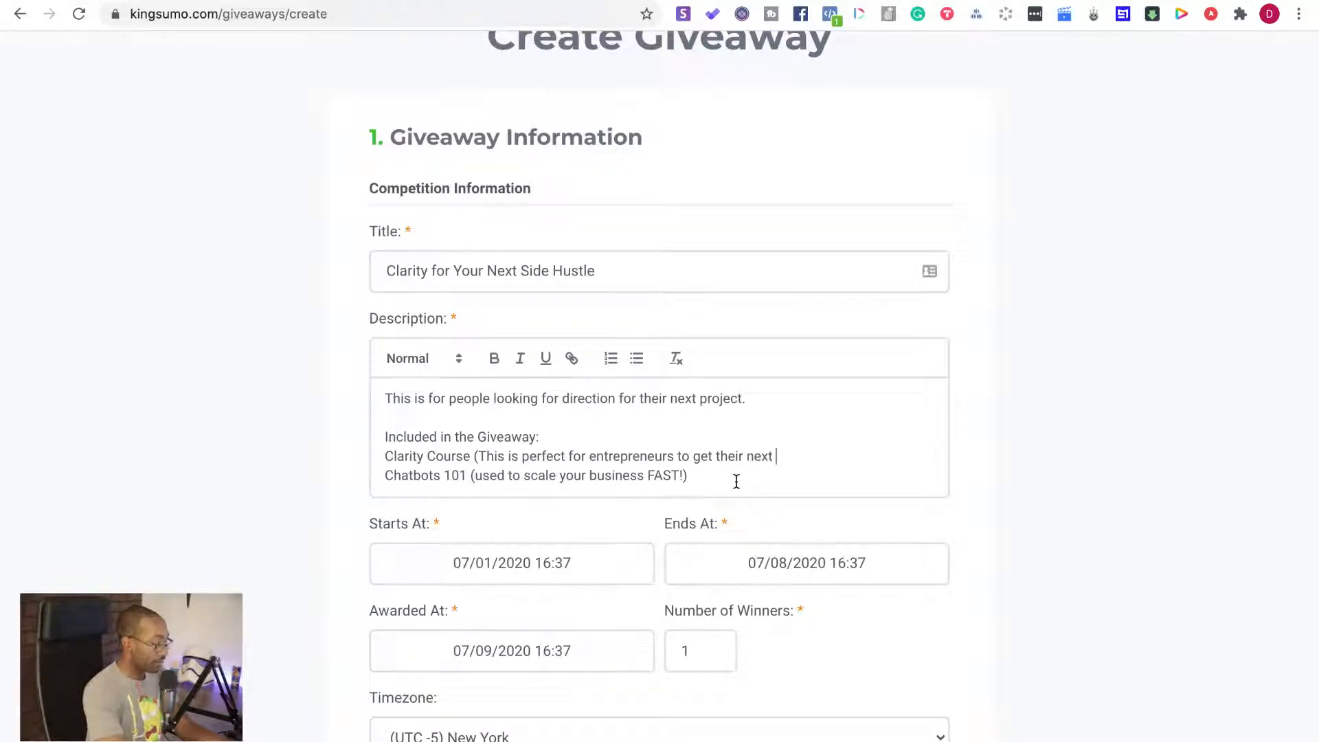
pyautogui.write('big idea!)')
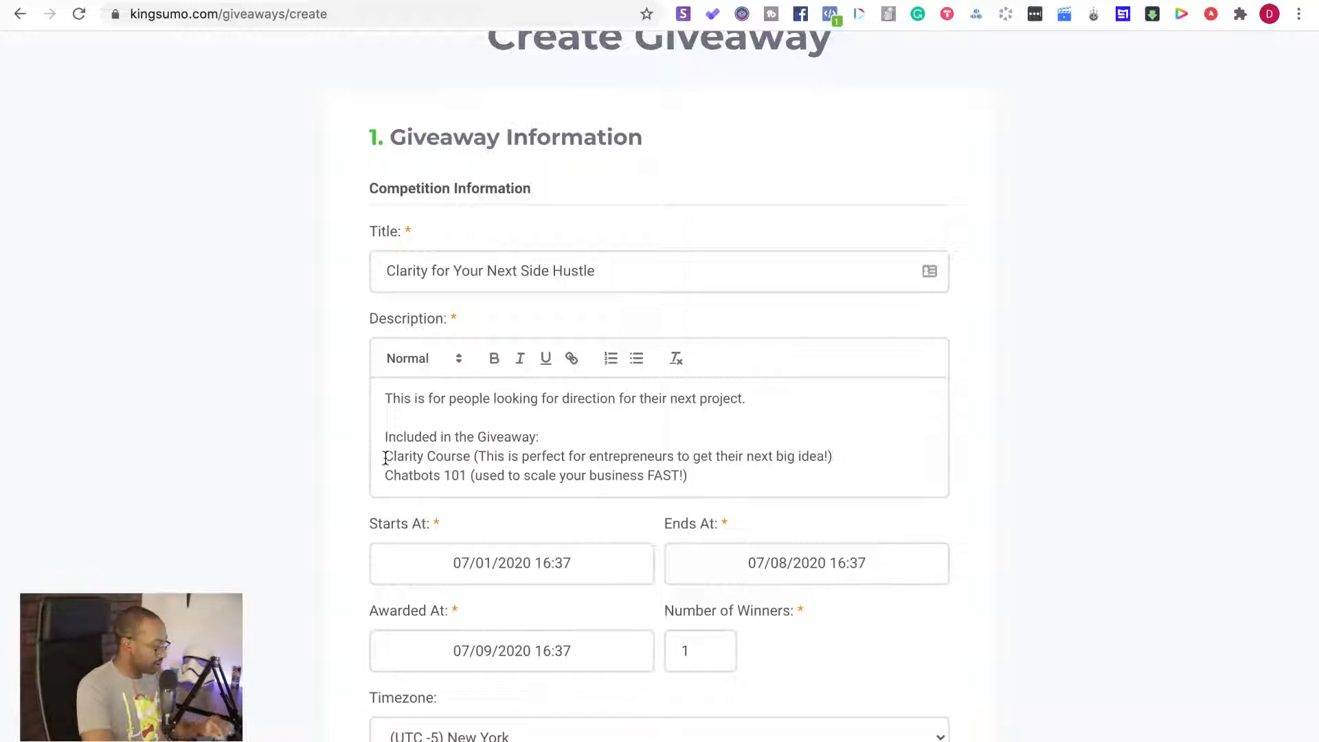
# Make the "Included in the Giveaway:" line bold in the description and review the filled-in giveaway details
pyautogui.moveTo(543, 437); pyautogui.dragTo(372, 437)
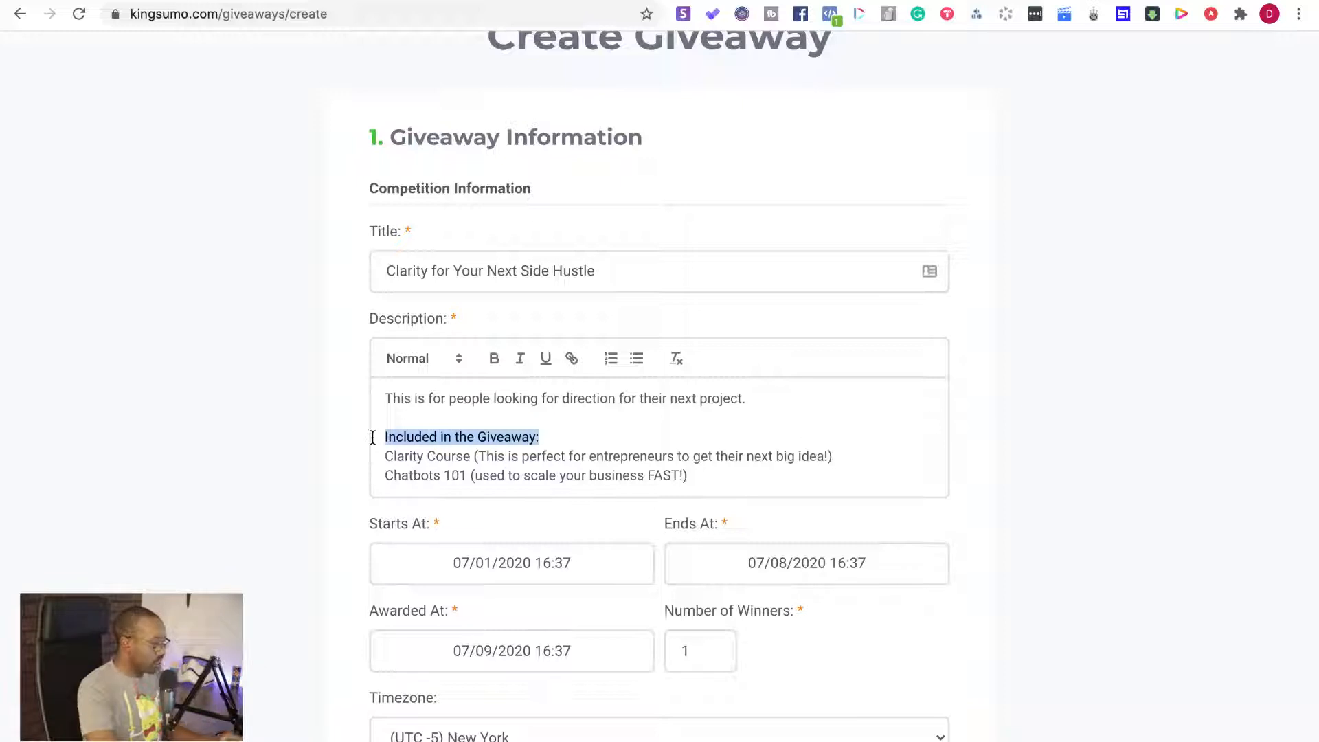
pyautogui.press('super+b')
pyautogui.click(553, 471)
pyautogui.scroll(-8, 555, 467)
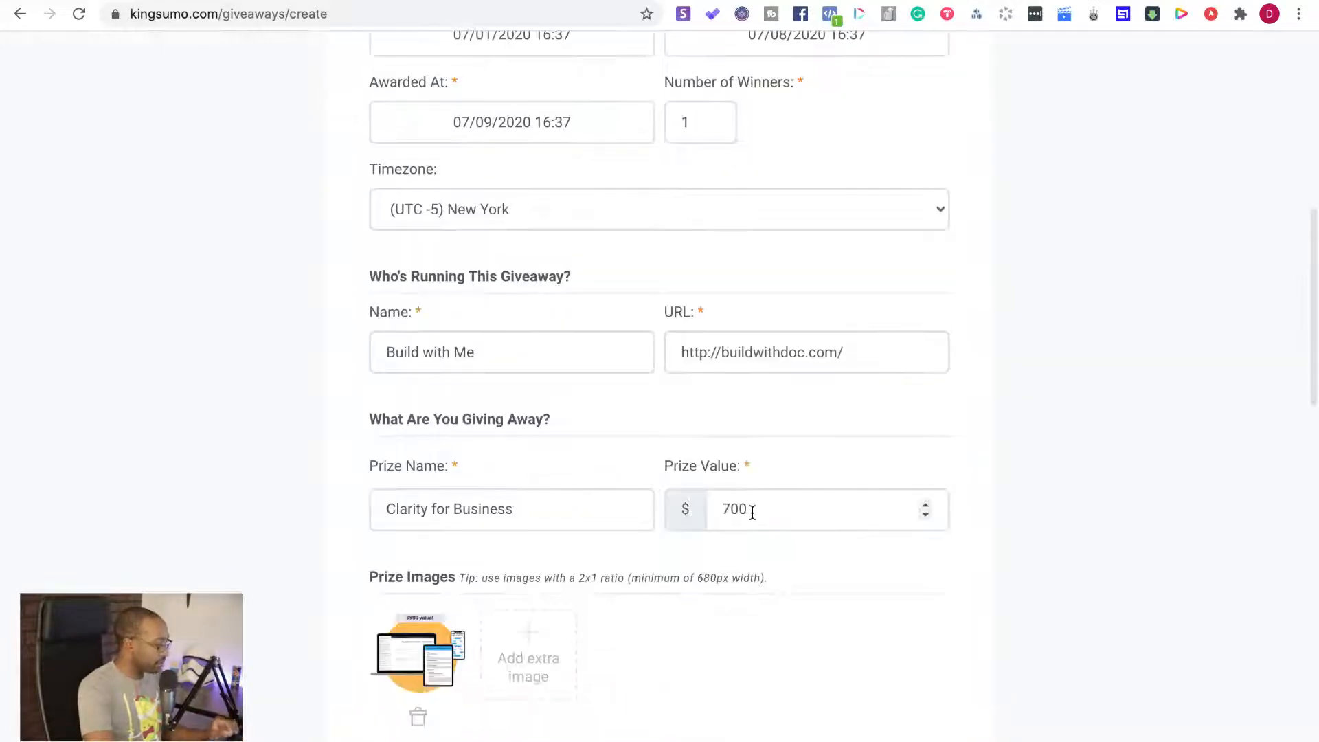
pyautogui.scroll(5, 752, 512)
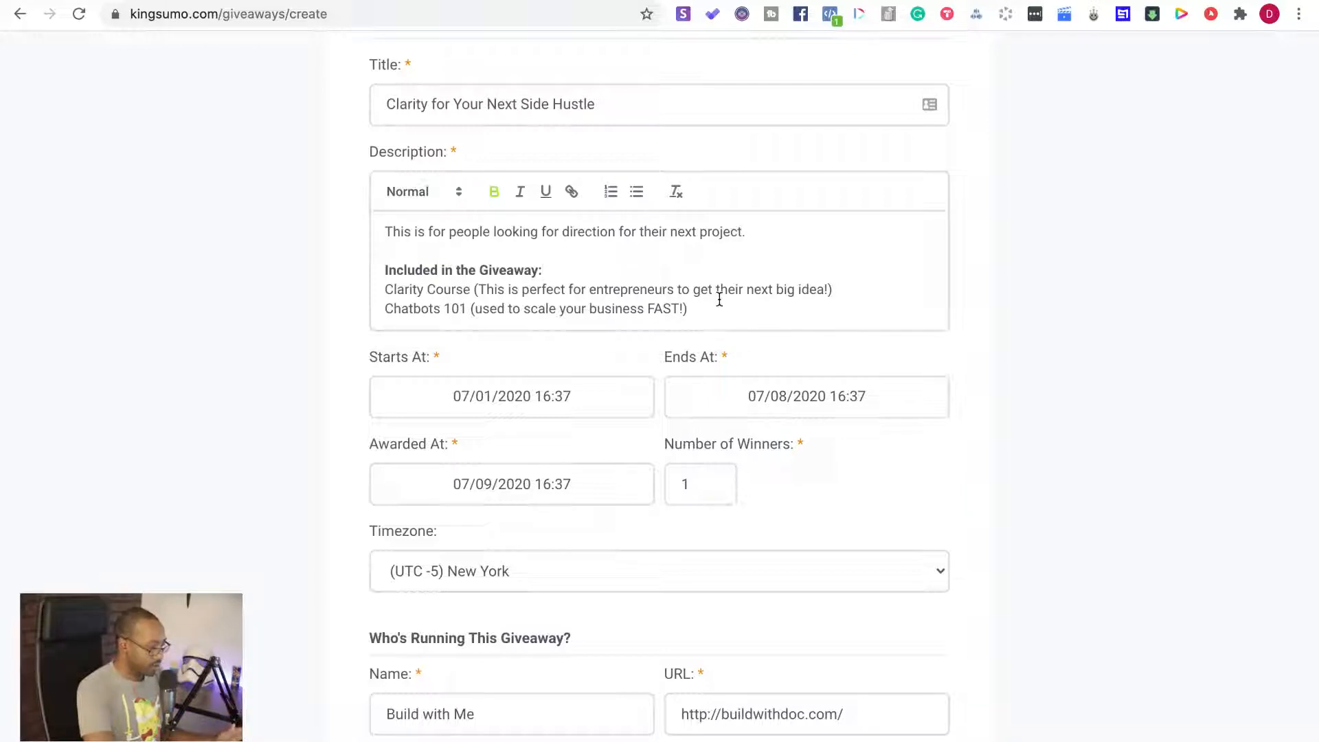
# Examine the giveaway form from the finished description down to the Bonus Entries section
pyautogui.click(841, 289)
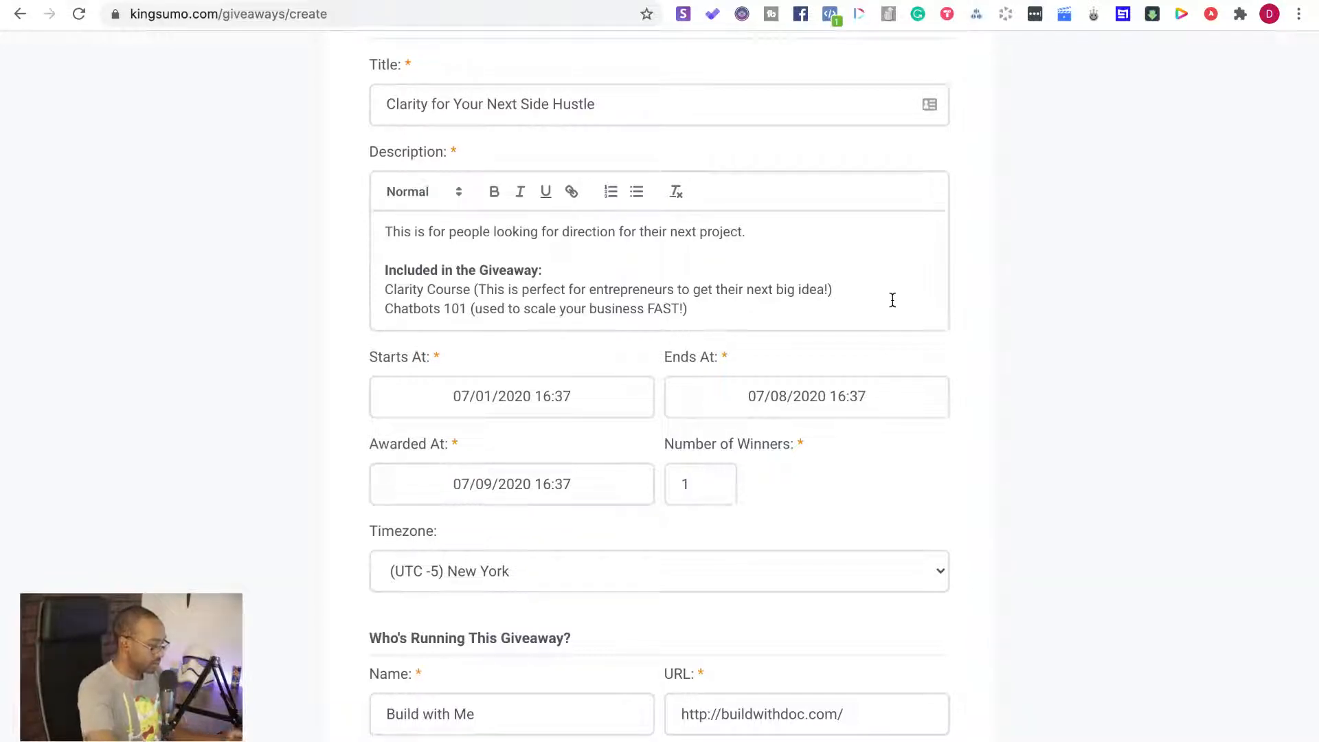
pyautogui.scroll(-15, 894, 526)
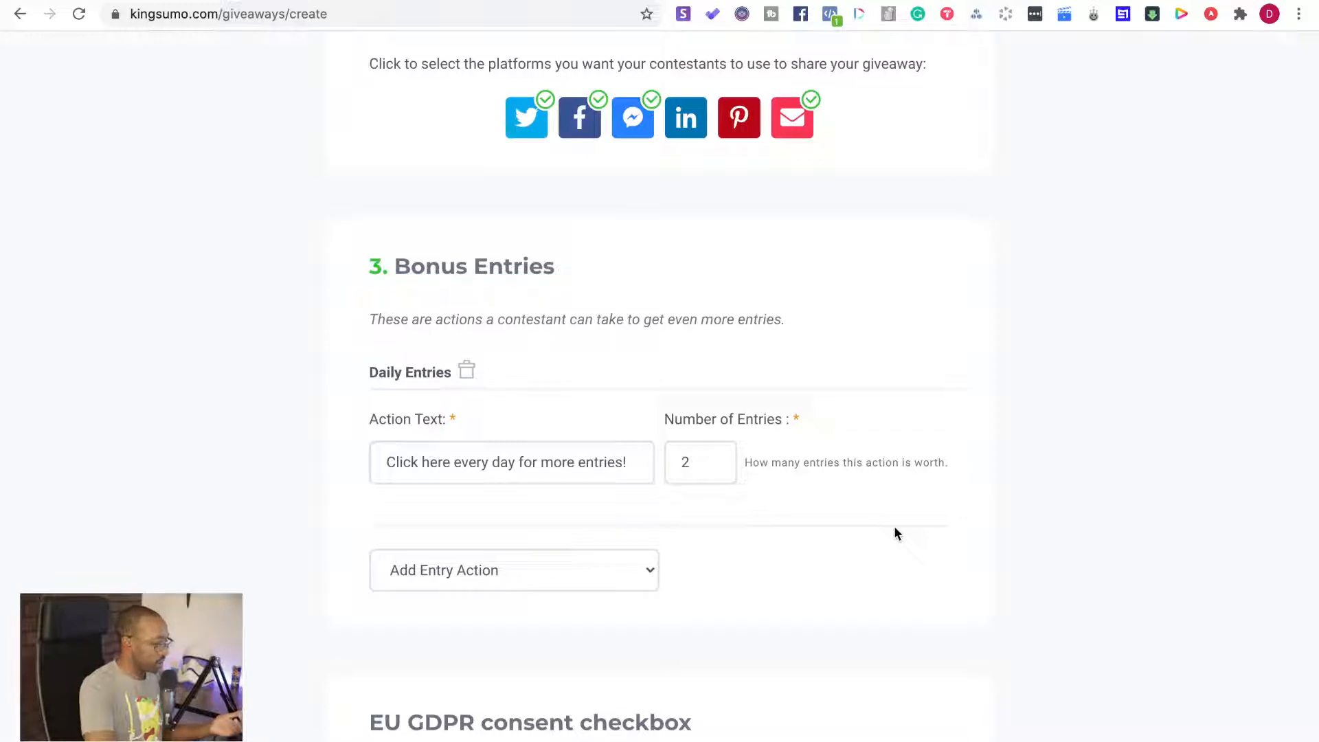
pyautogui.scroll(-3, 894, 527)
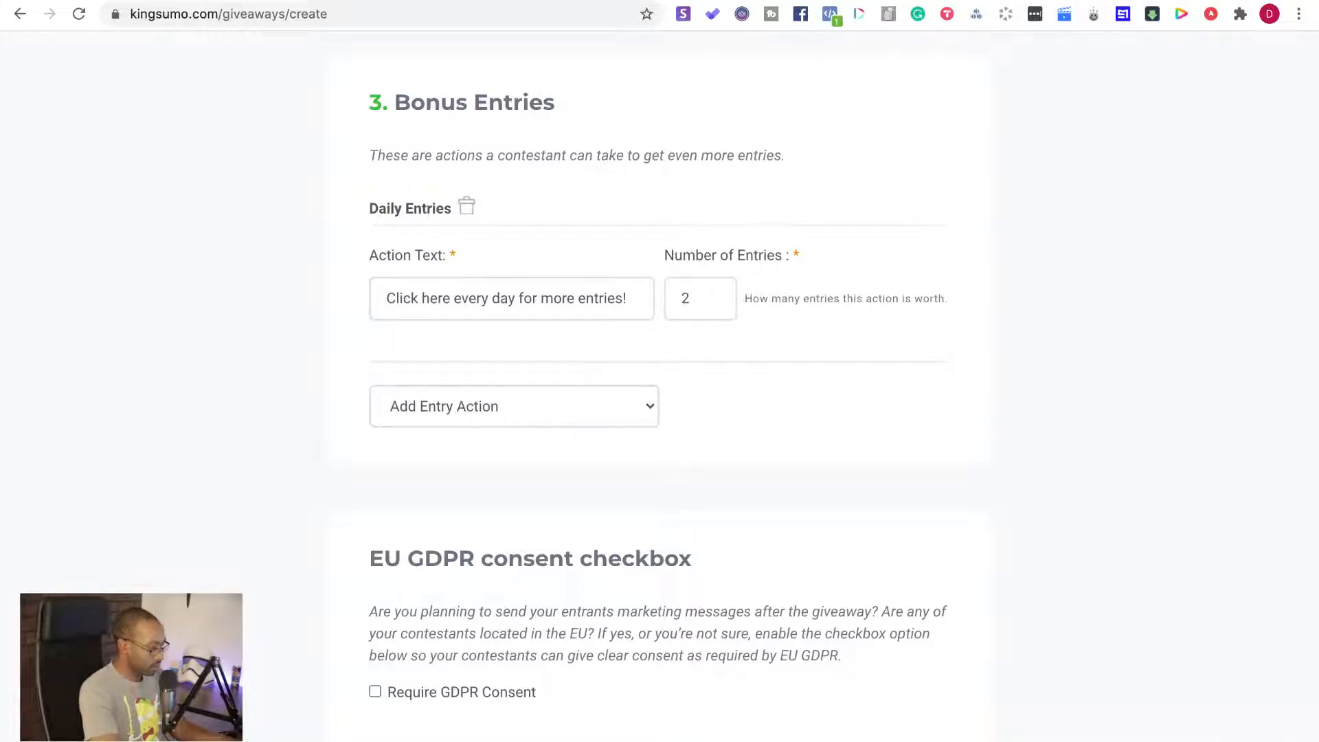
# Open switchy.io in a new browser tab and expand the browser window to full screen
pyautogui.click(1086, 0)
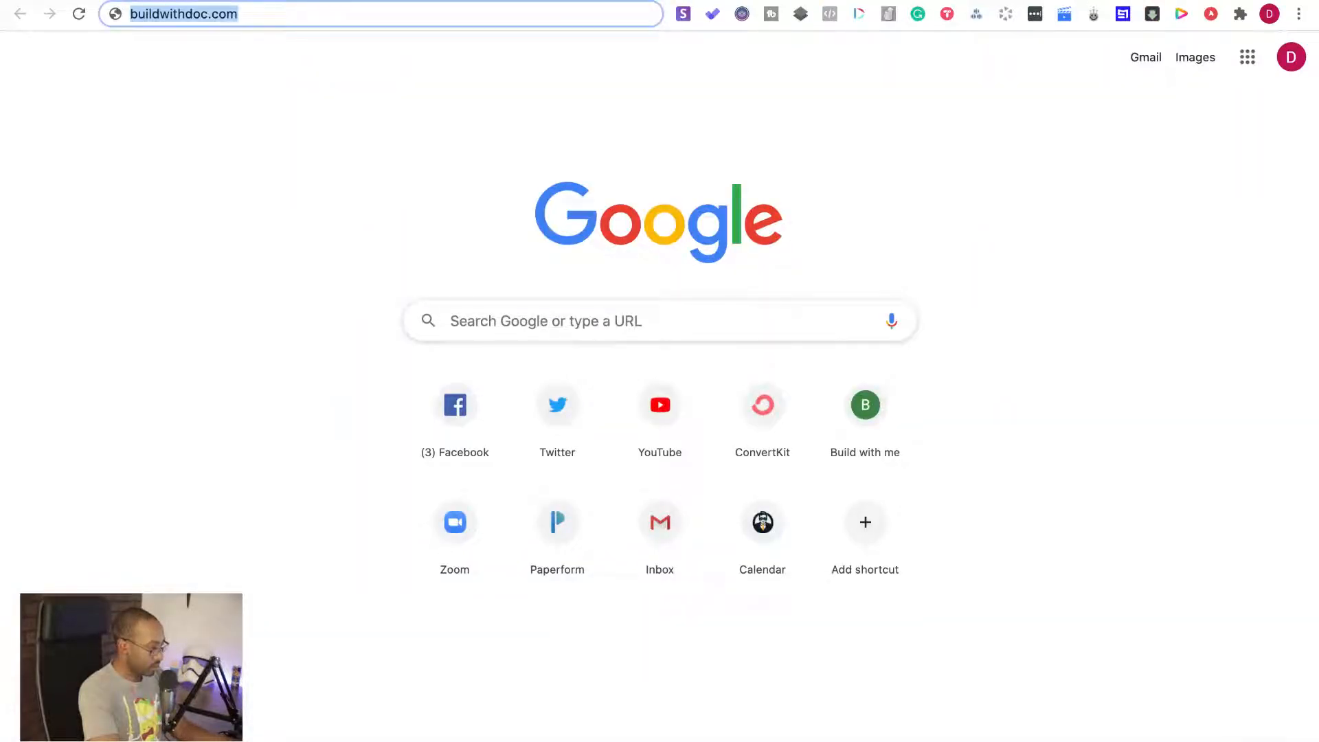
pyautogui.write('s')
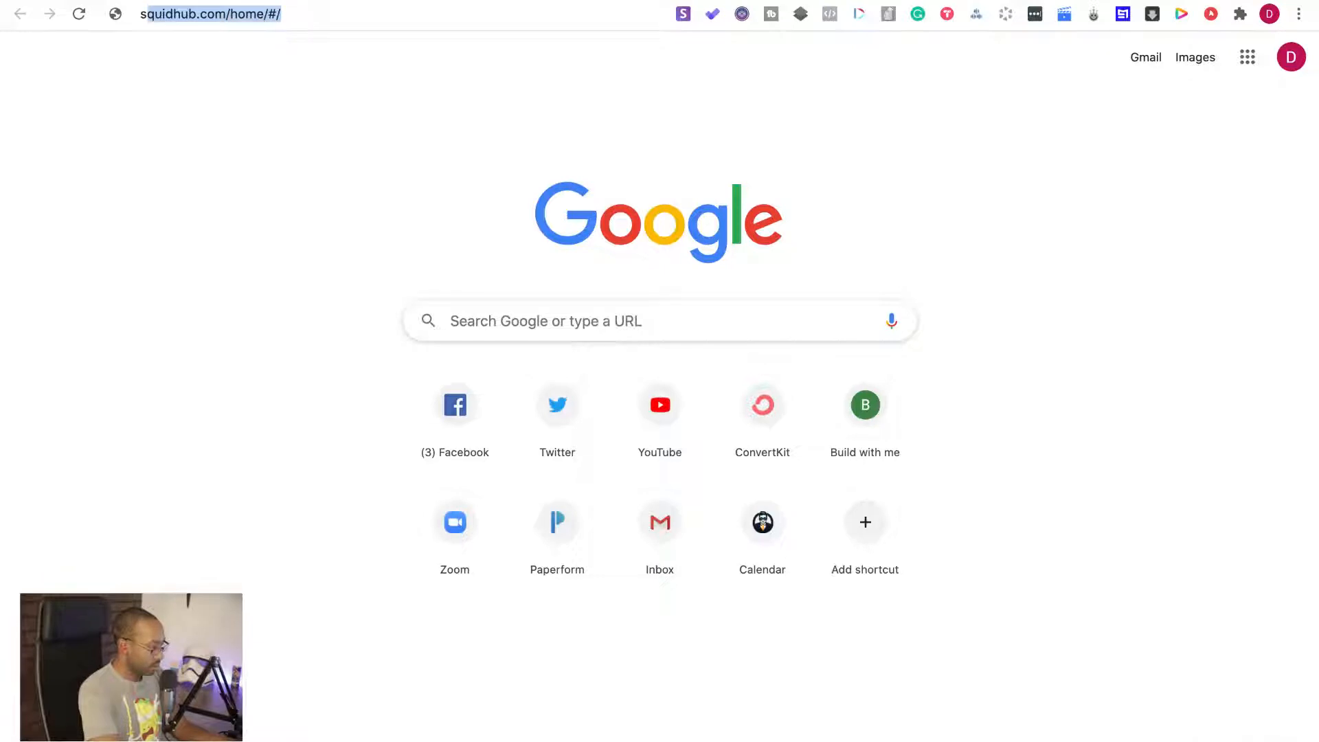
pyautogui.write('witchy.io')
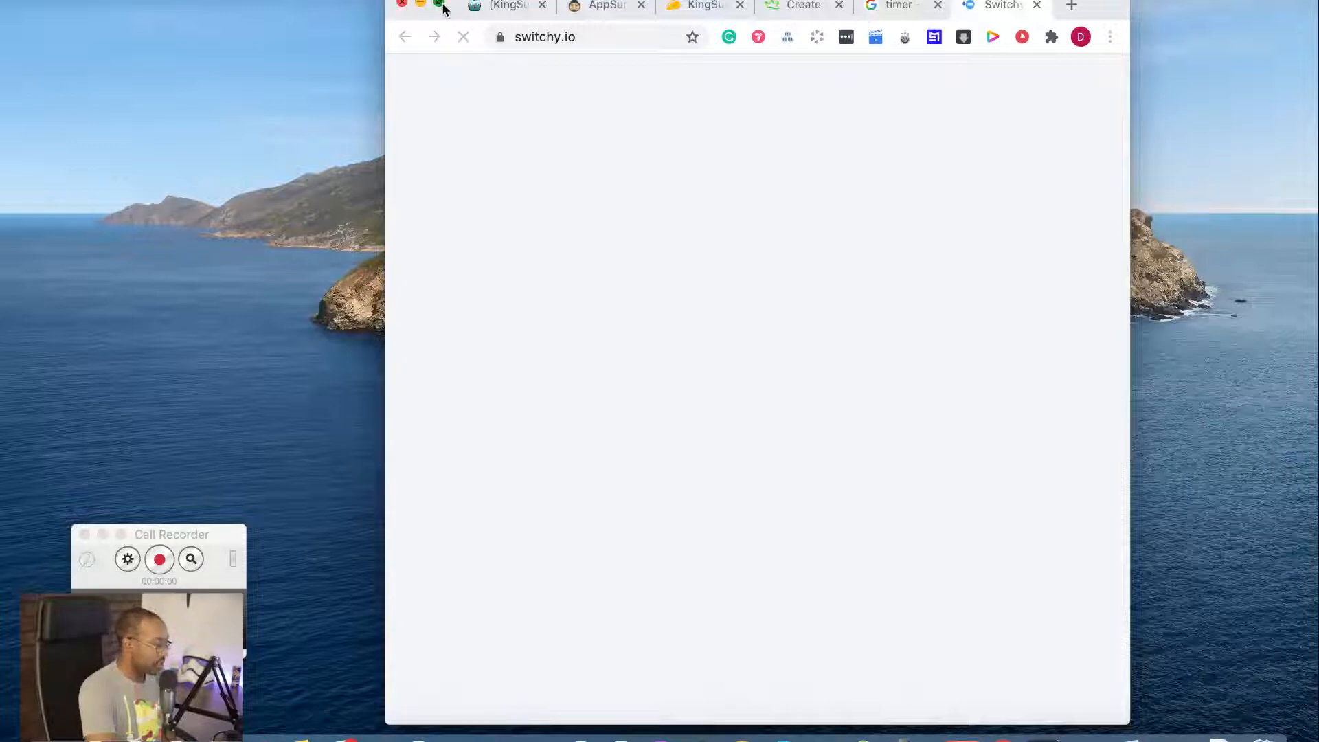
pyautogui.click(439, 5)
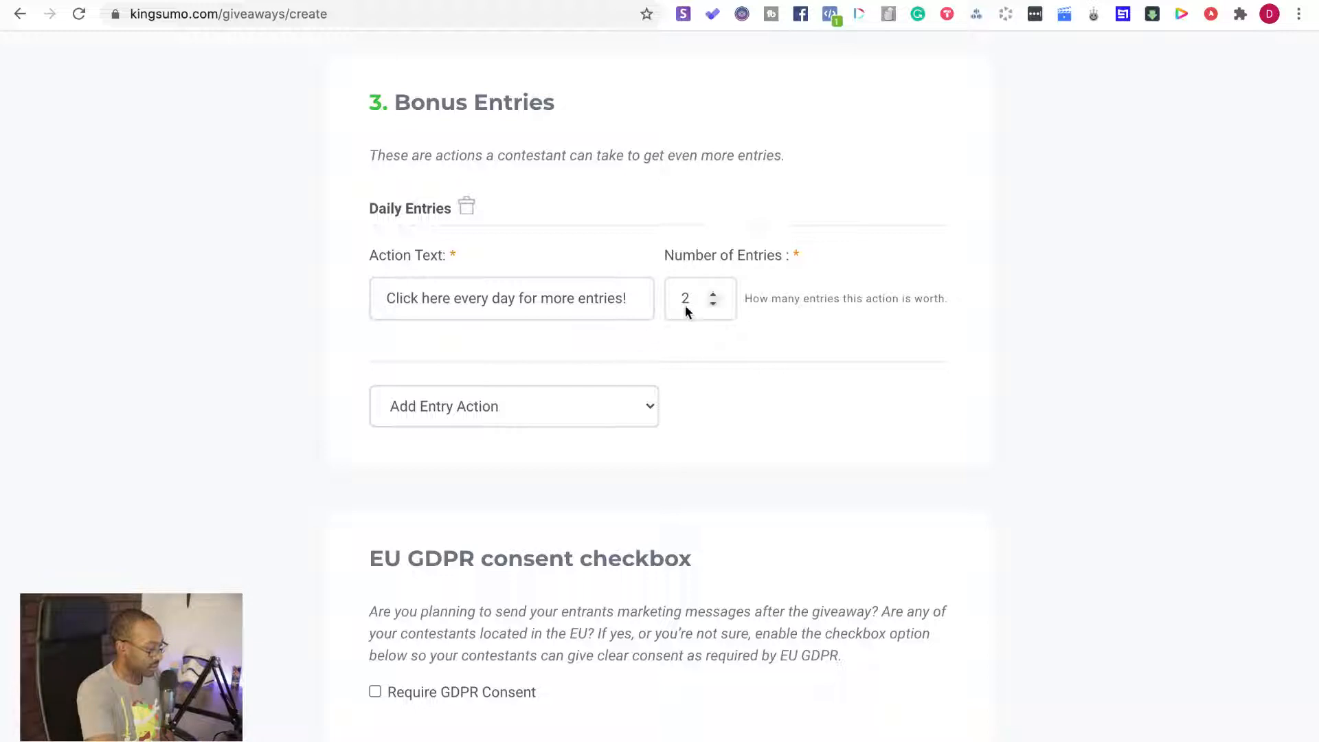
# Set the Daily Entries action to 3 entries and add a YouTube Subscribe entry action
pyautogui.click(712, 294)
pyautogui.click(643, 407)
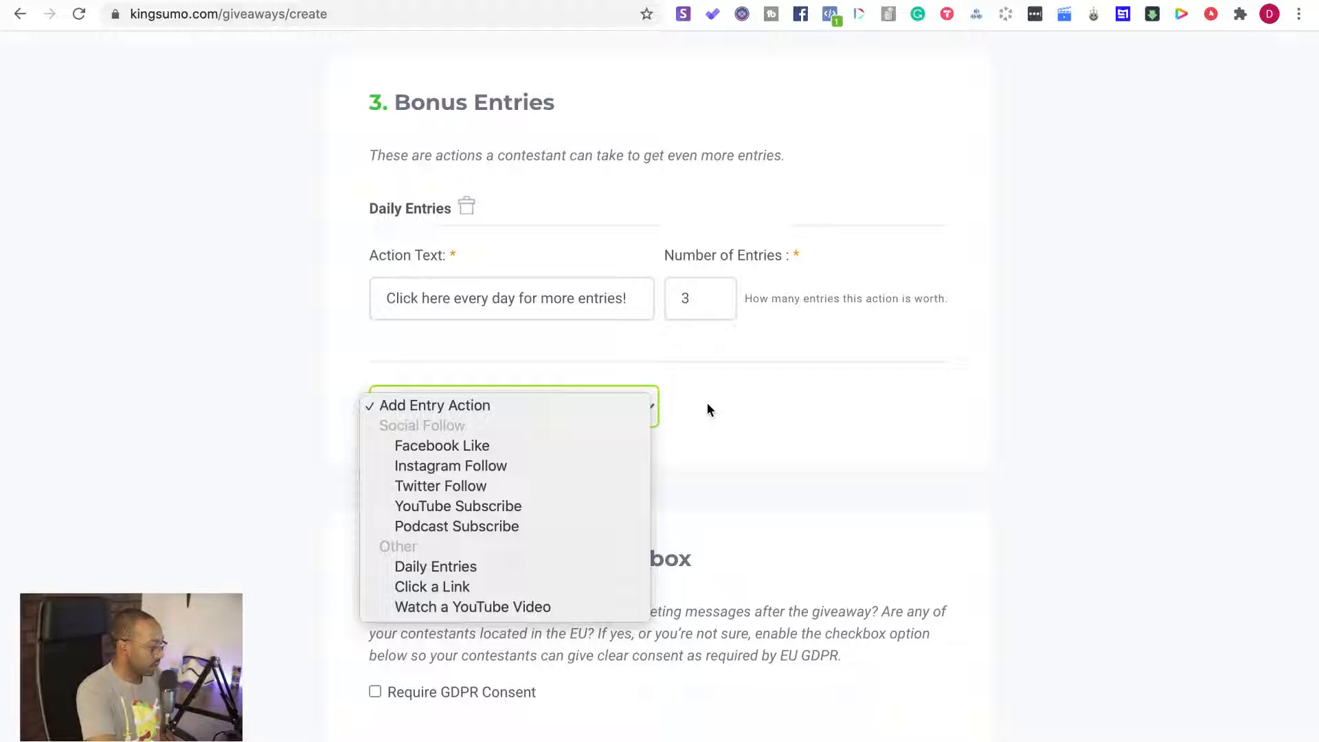
pyautogui.click(597, 506)
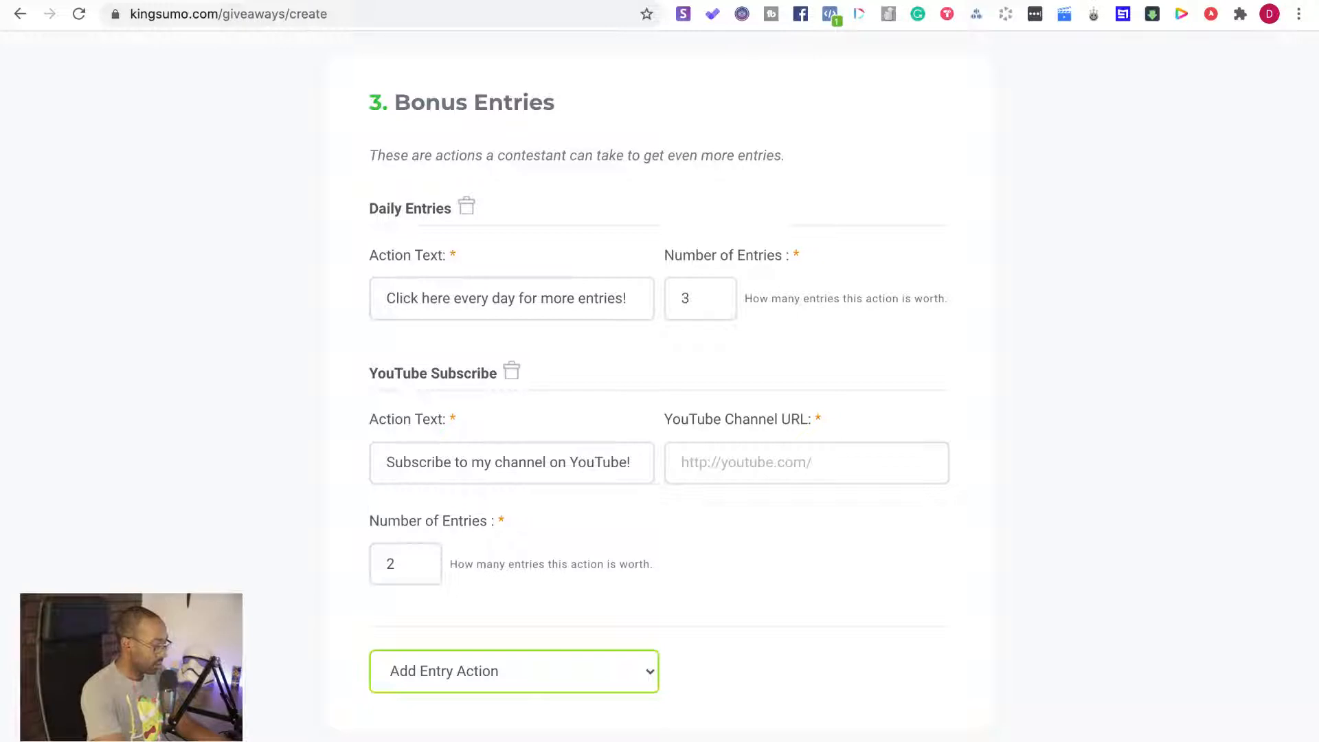
# Open the host's YouTube channel address in a new tab, remove "live" from its end and copy the remaining channel URL
pyautogui.press('super+t')
pyautogui.write('youtu')
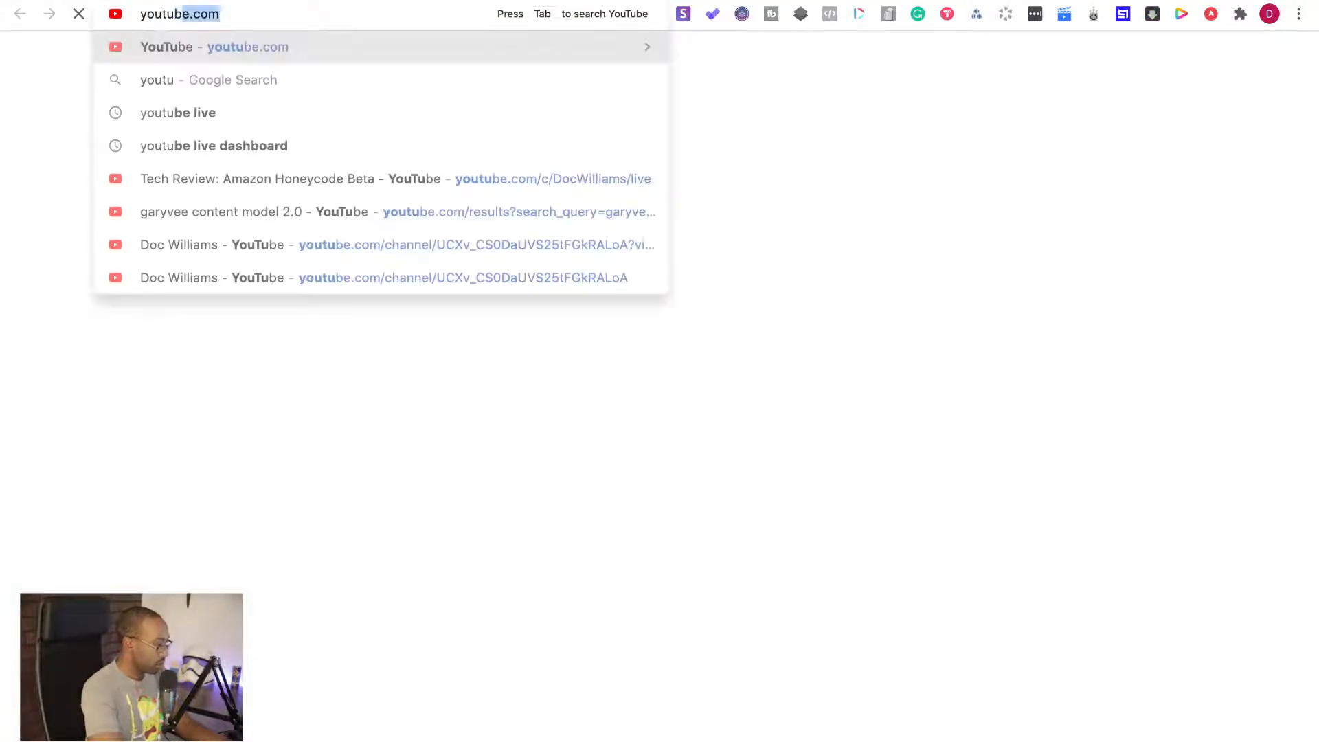
pyautogui.press('Right')
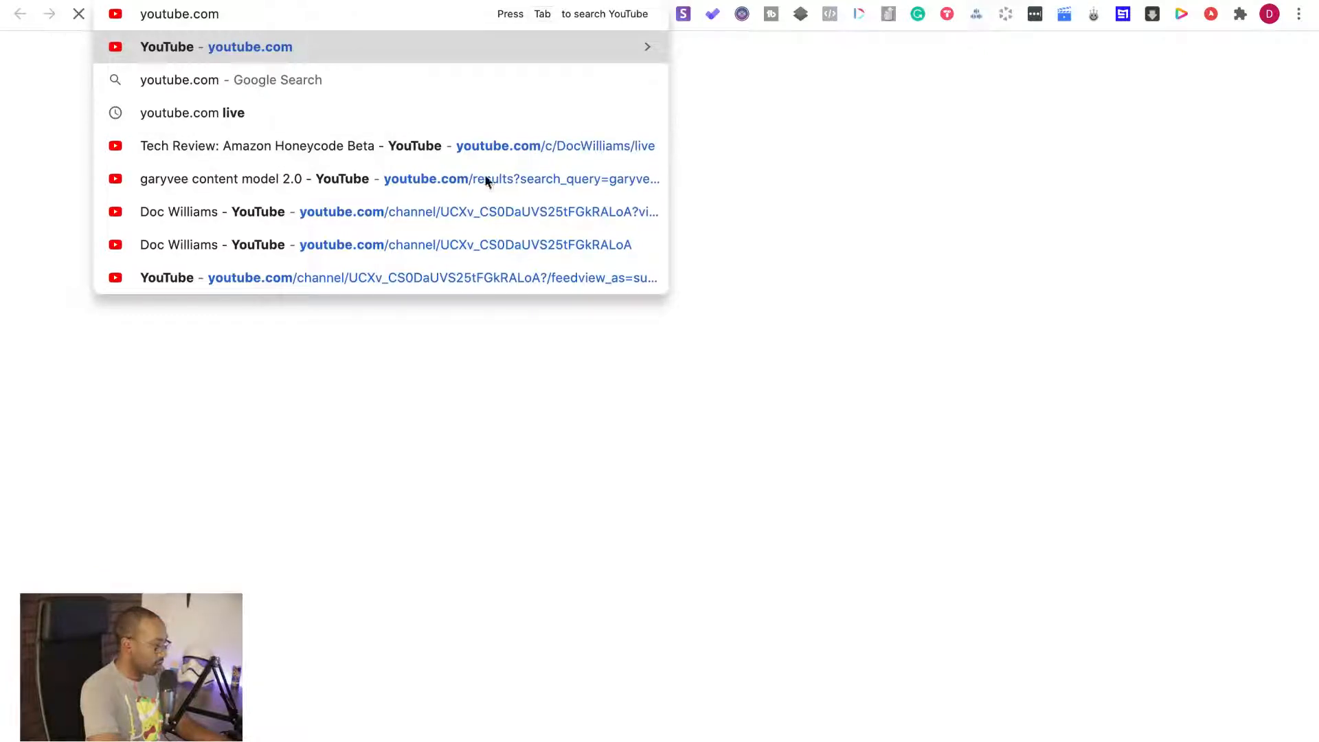
pyautogui.press('Return')
pyautogui.click(356, 18)
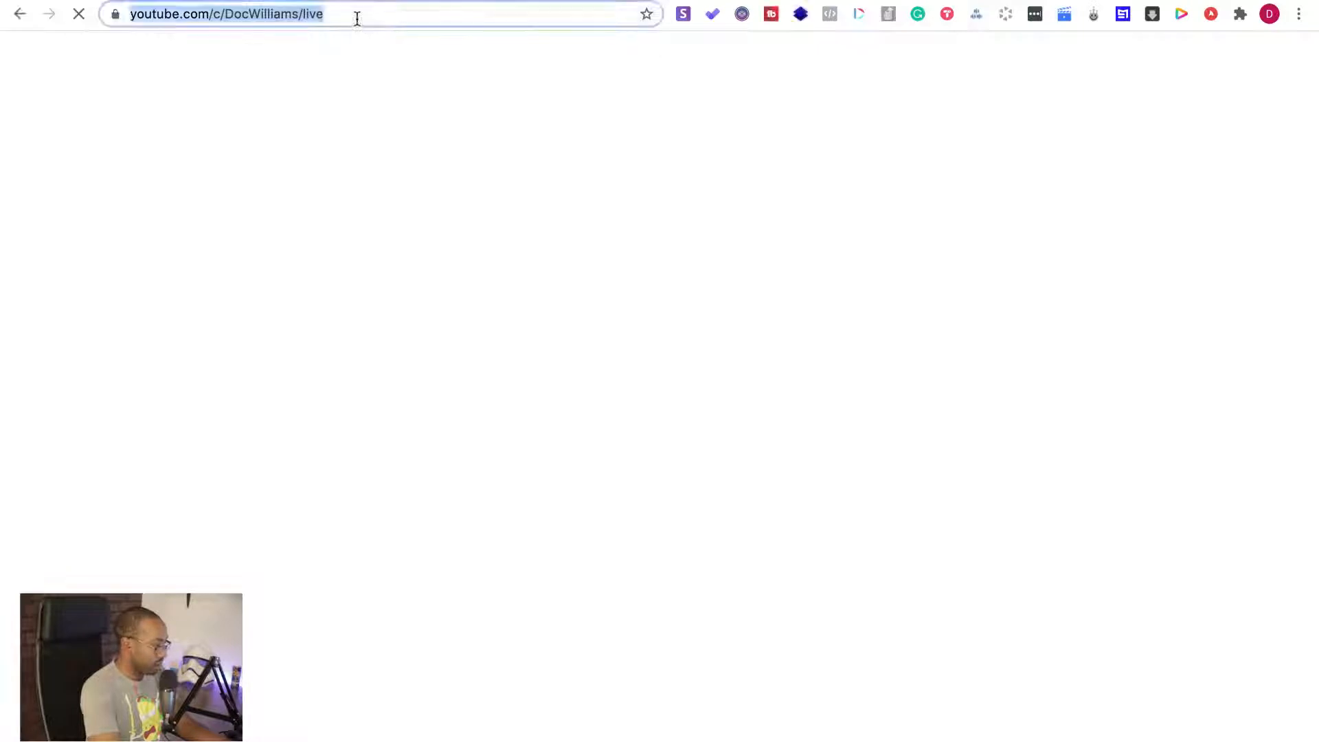
pyautogui.click(357, 18)
pyautogui.press('BackSpace')
pyautogui.press('BackSpace')
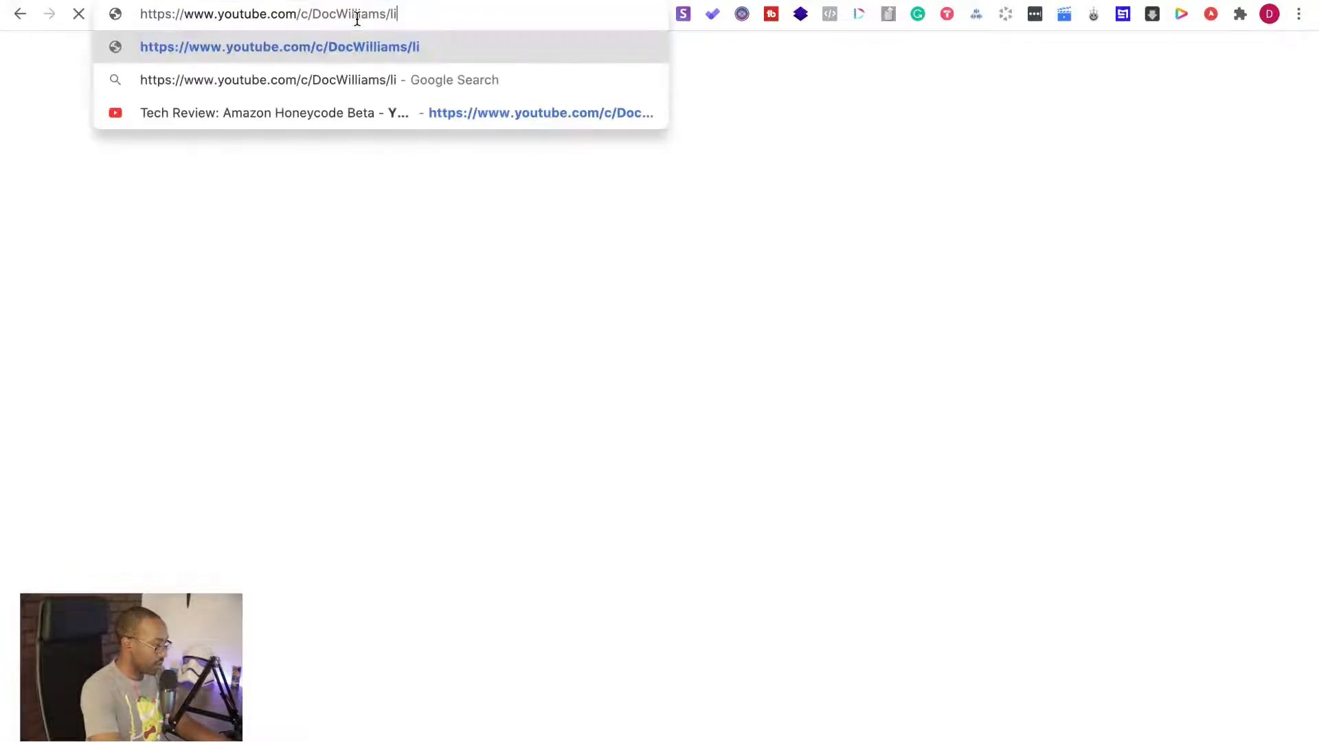
pyautogui.press('BackSpace')
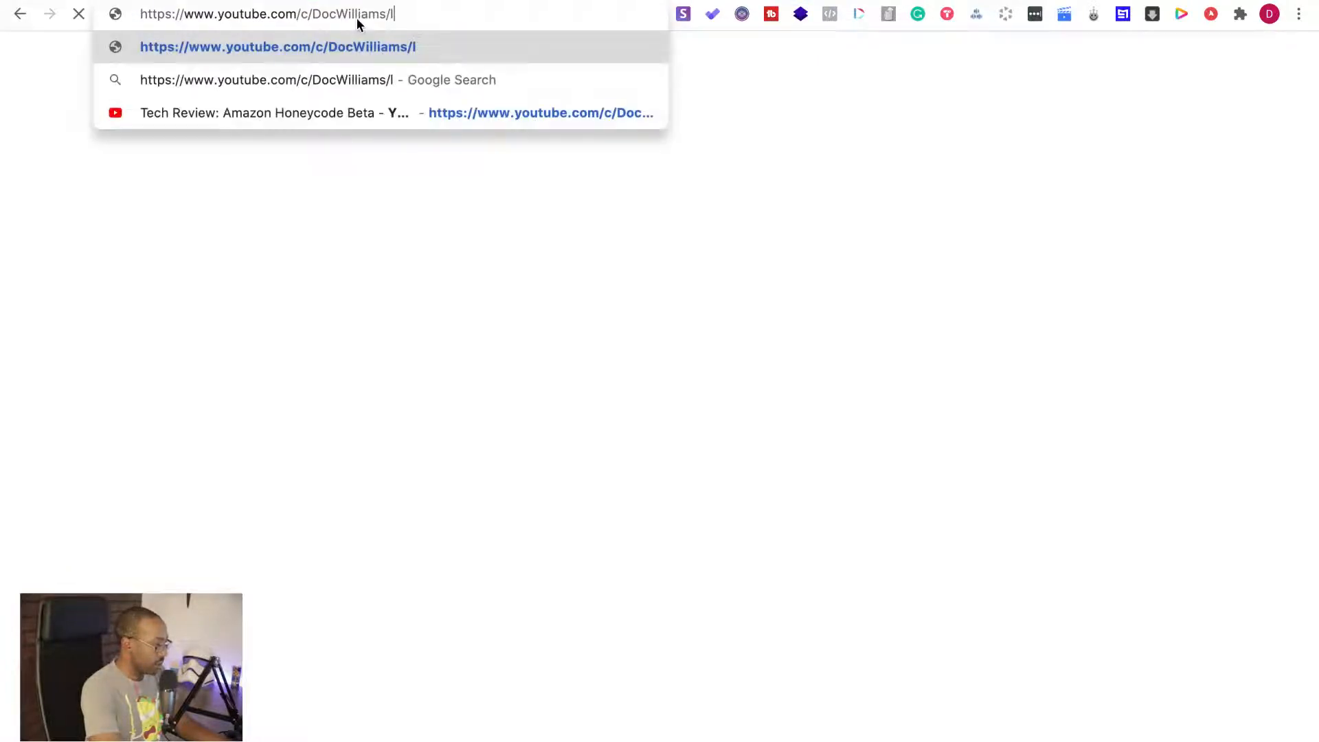
pyautogui.press('BackSpace')
pyautogui.click(400, 15)
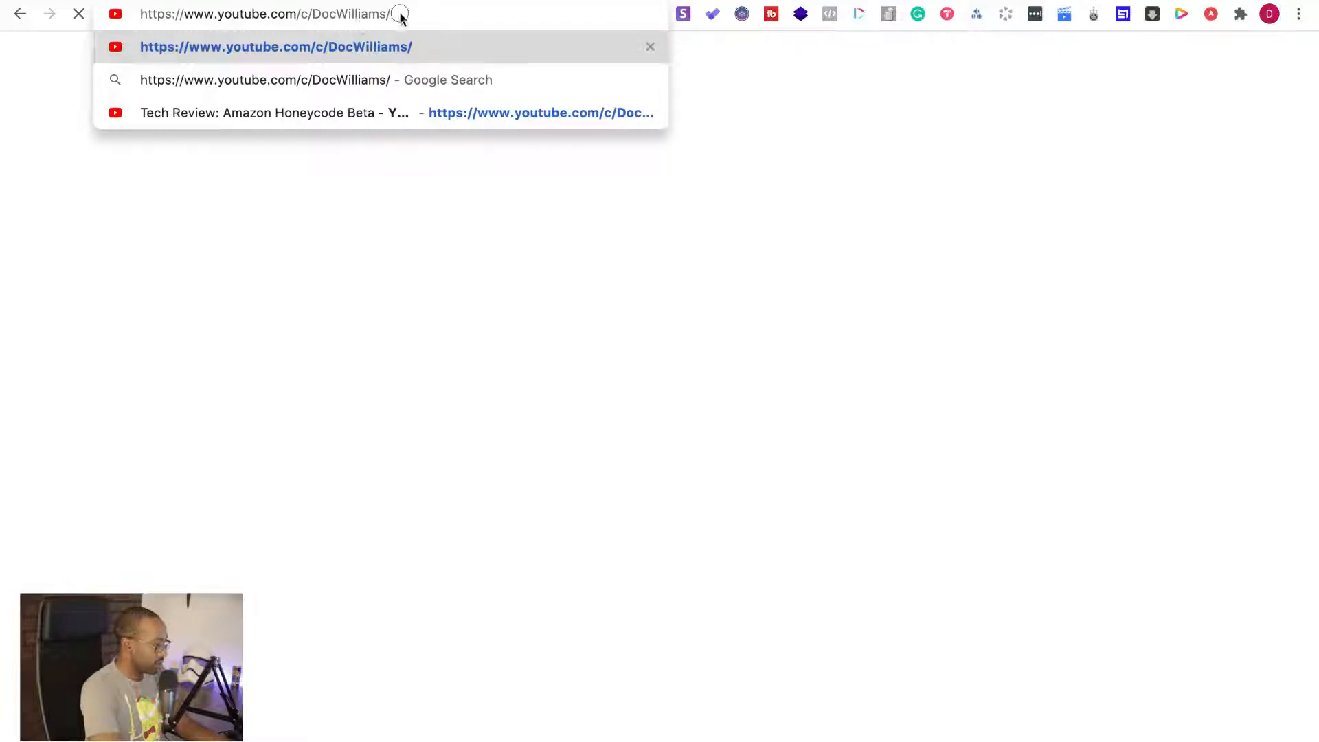
pyautogui.moveTo(400, 15); pyautogui.dragTo(136, 12)
pyautogui.press('super+c')
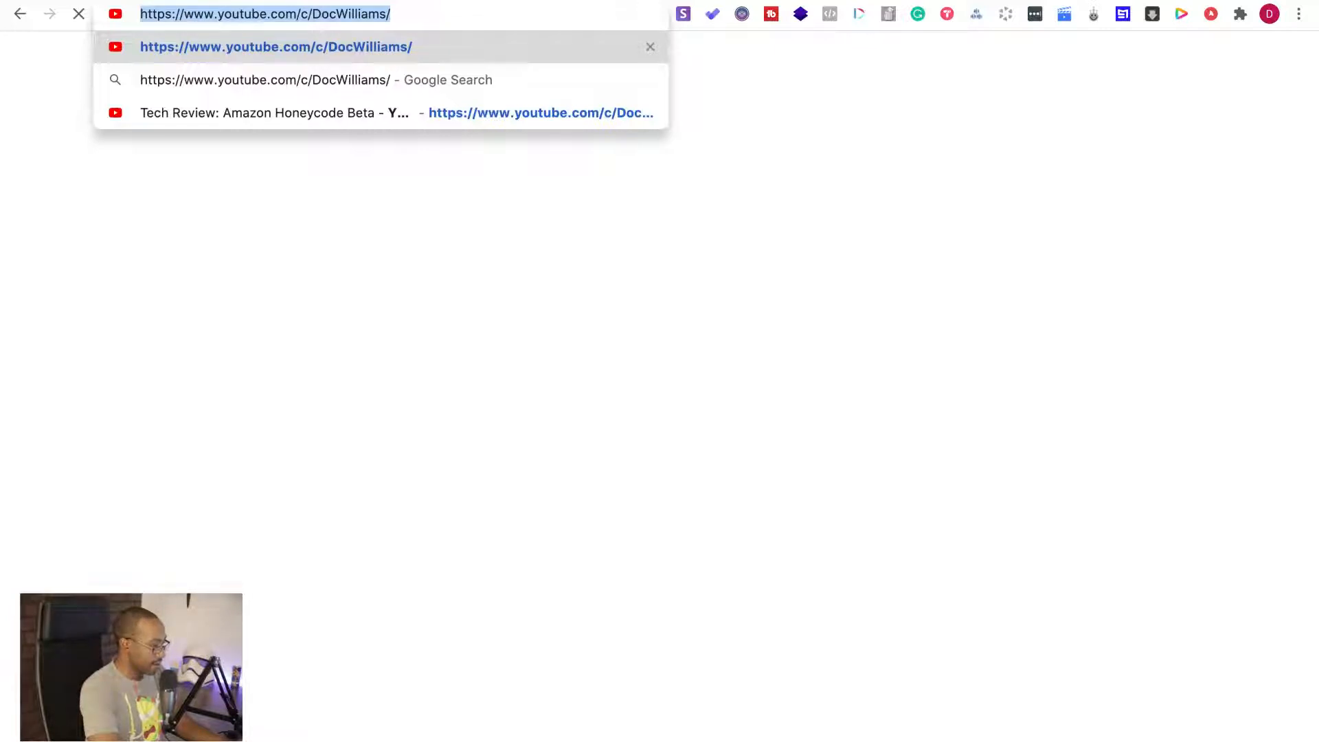
# Paste the copied channel URL into the giveaway's YouTube Subscribe action and set its number of entries to 3
pyautogui.click(597, 0)
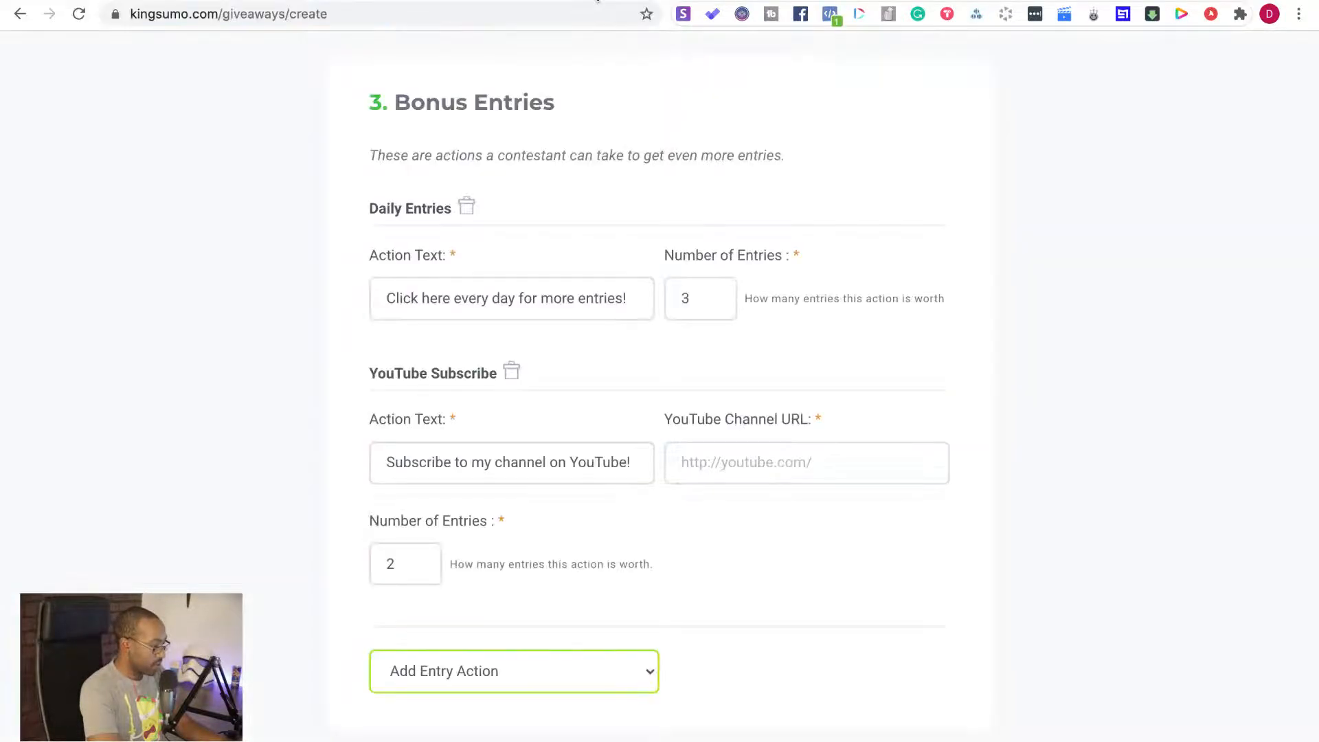
pyautogui.click(718, 464)
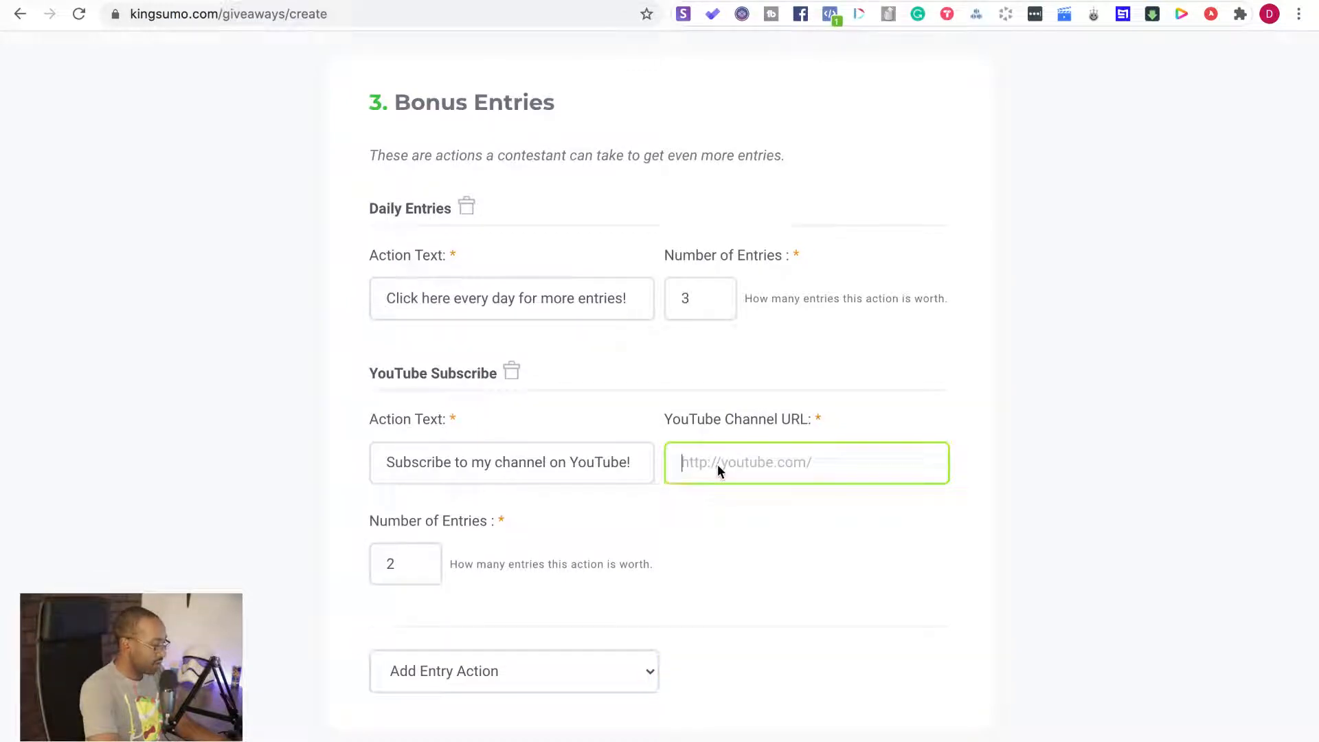
pyautogui.press('super+v')
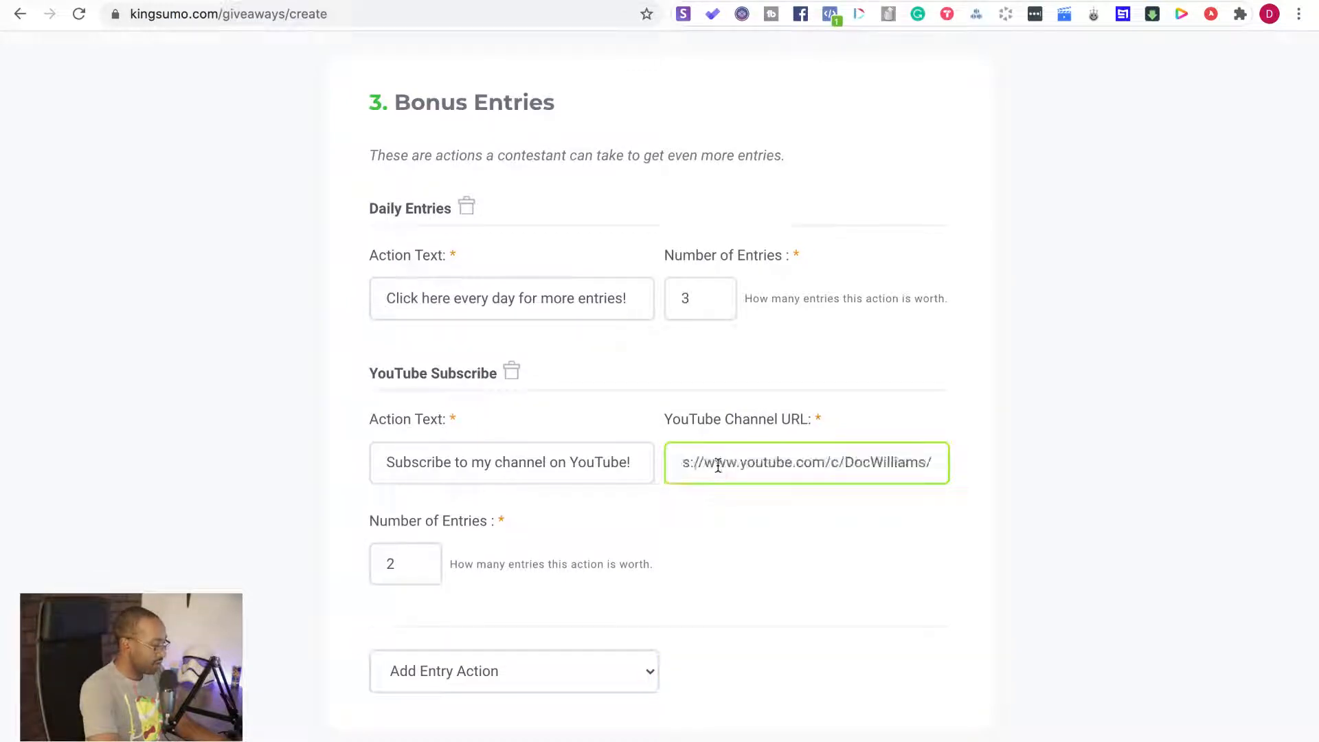
pyautogui.click(419, 561)
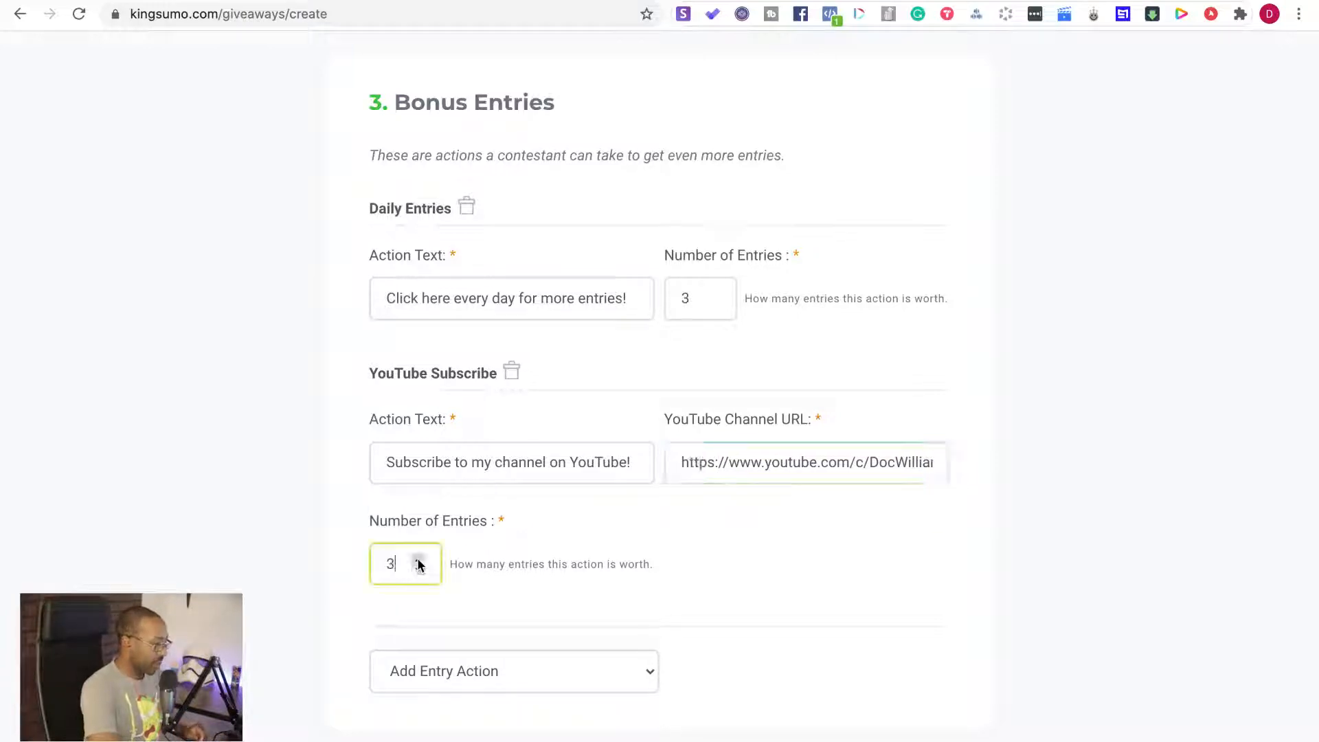
# Require GDPR consent from contestants and save the giveaway
pyautogui.scroll(-1, 552, 595)
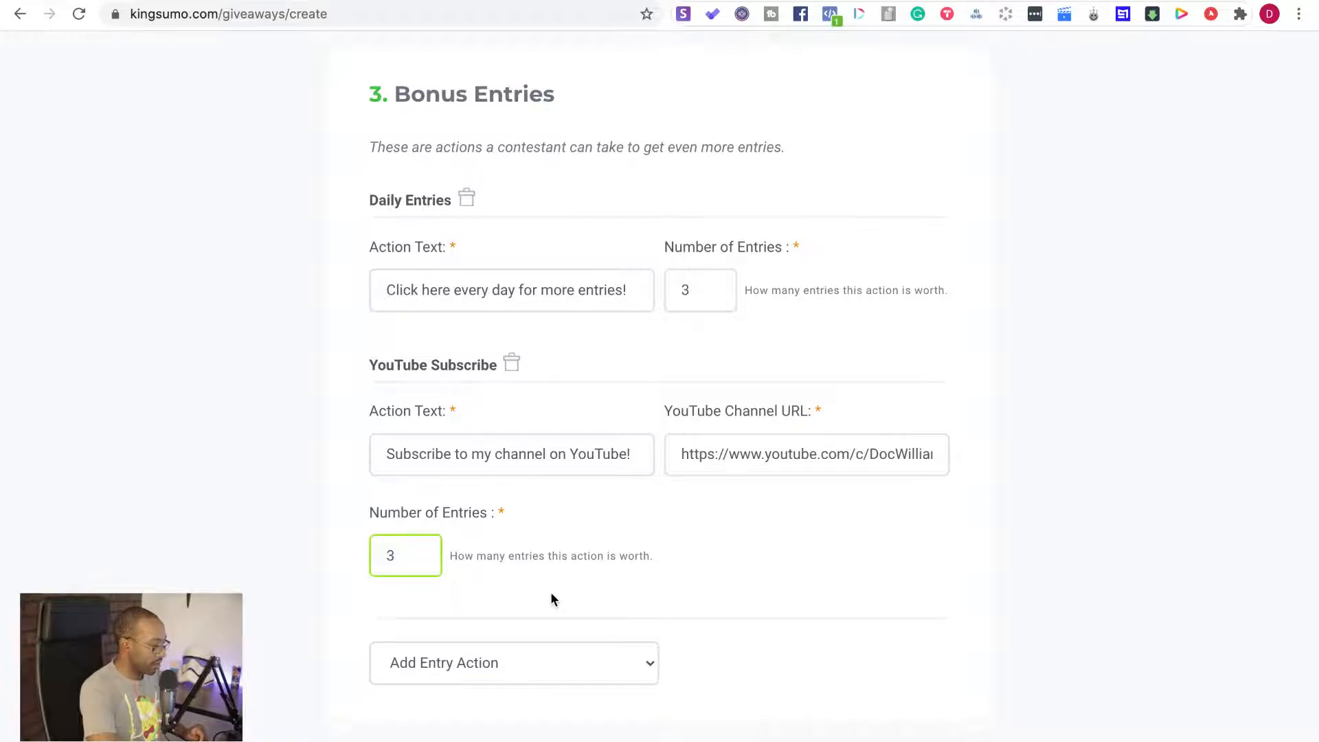
pyautogui.scroll(-9, 554, 600)
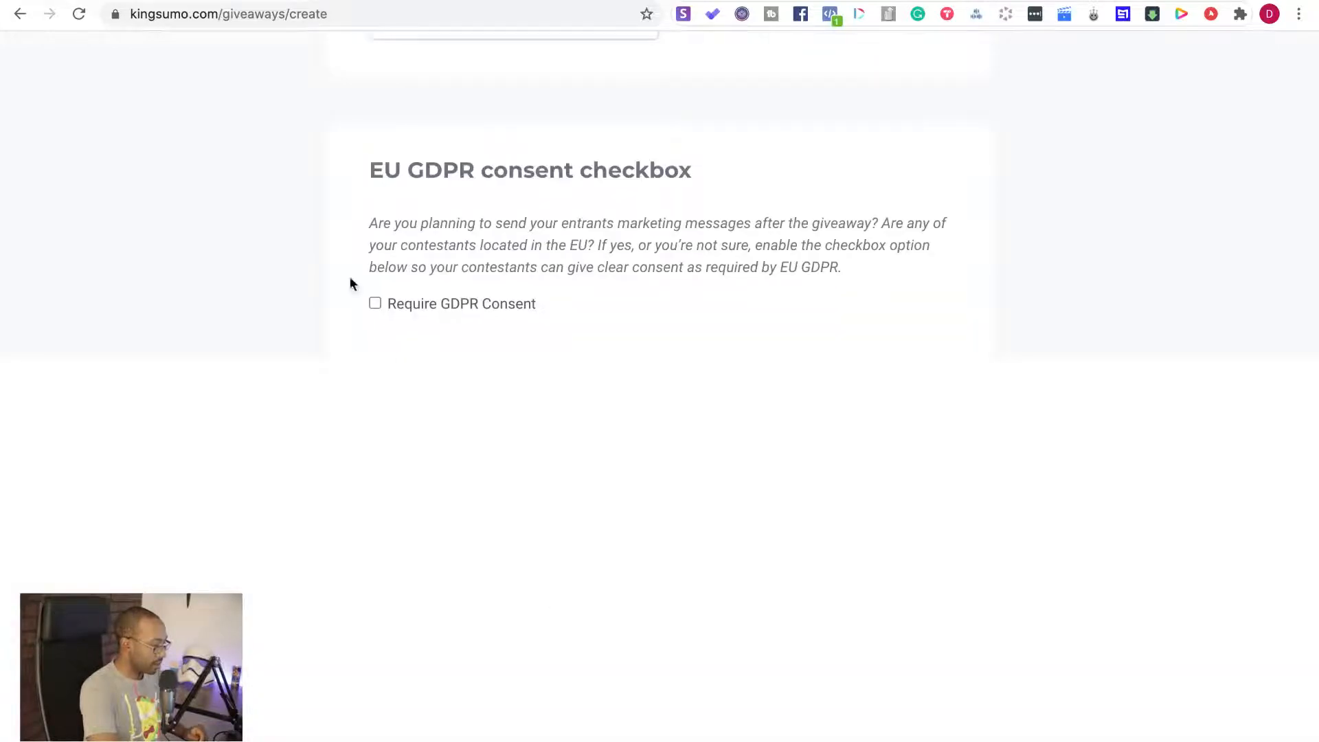
pyautogui.click(374, 315)
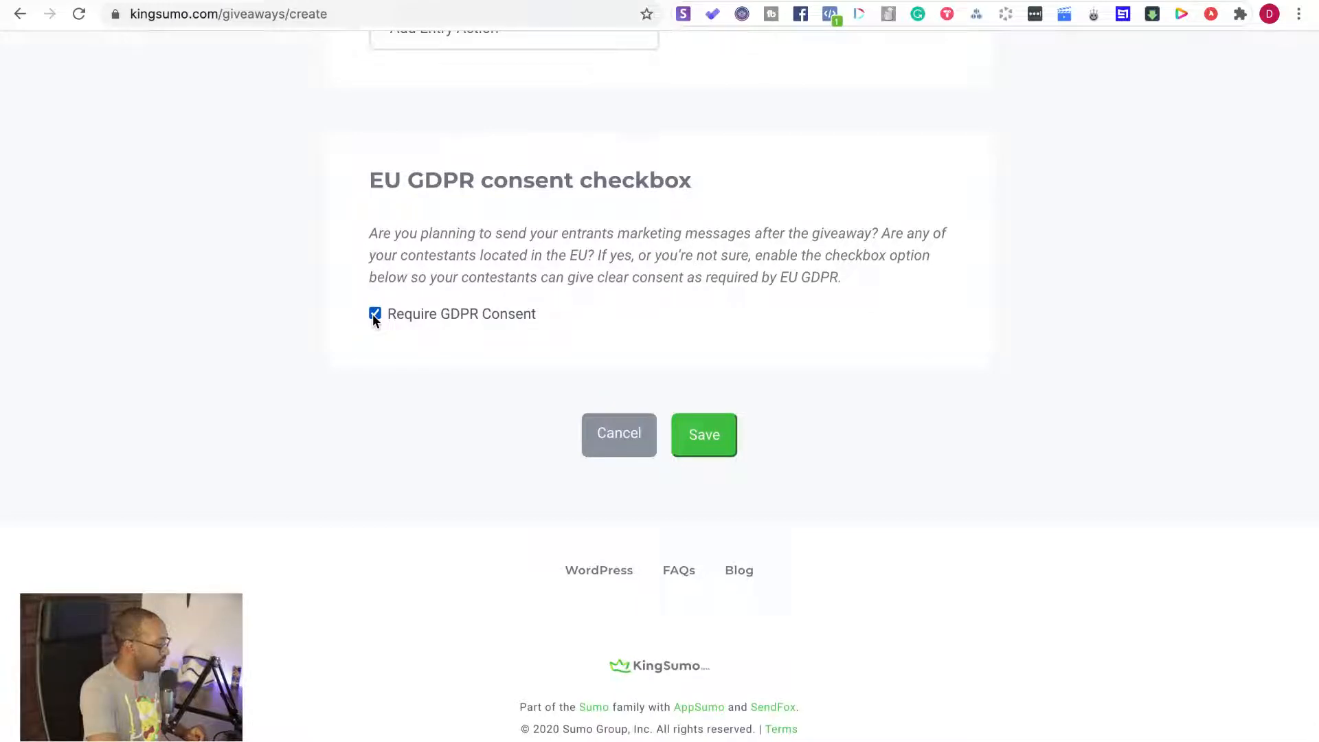
pyautogui.scroll(1, 373, 314)
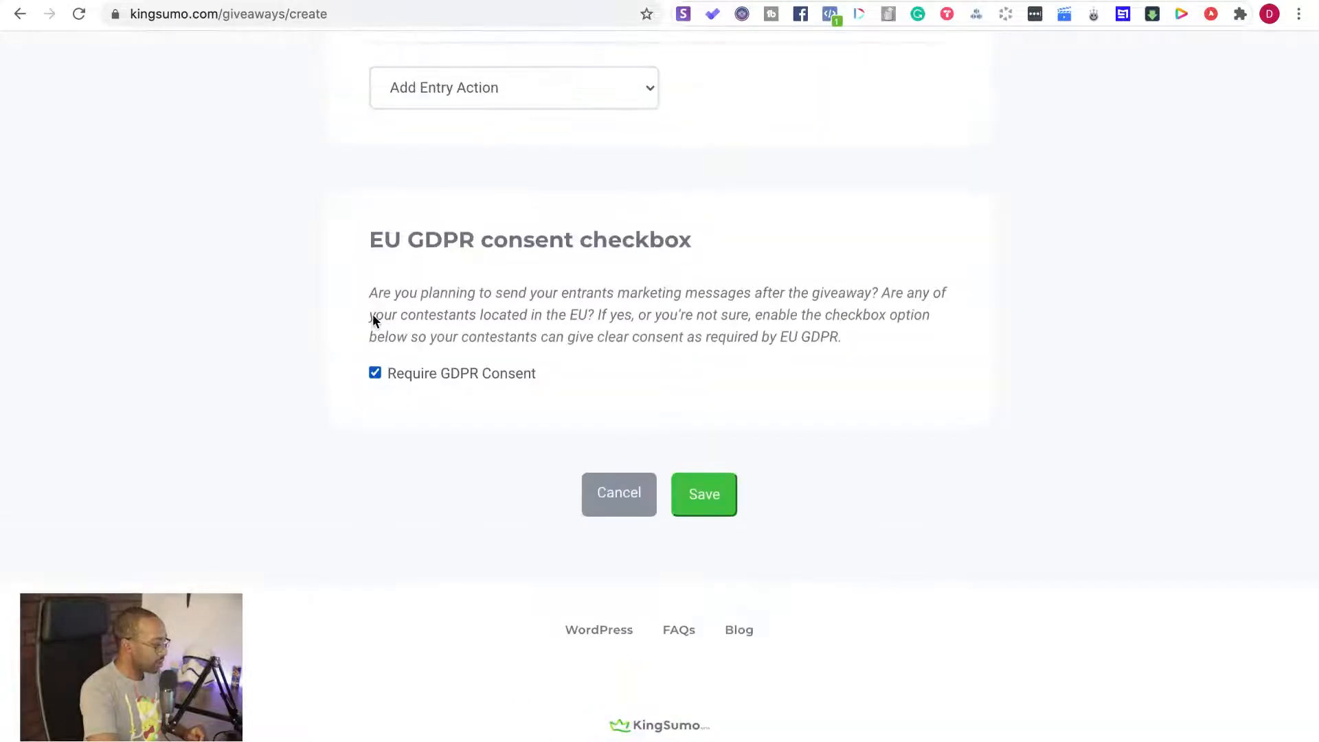
pyautogui.scroll(1, 373, 317)
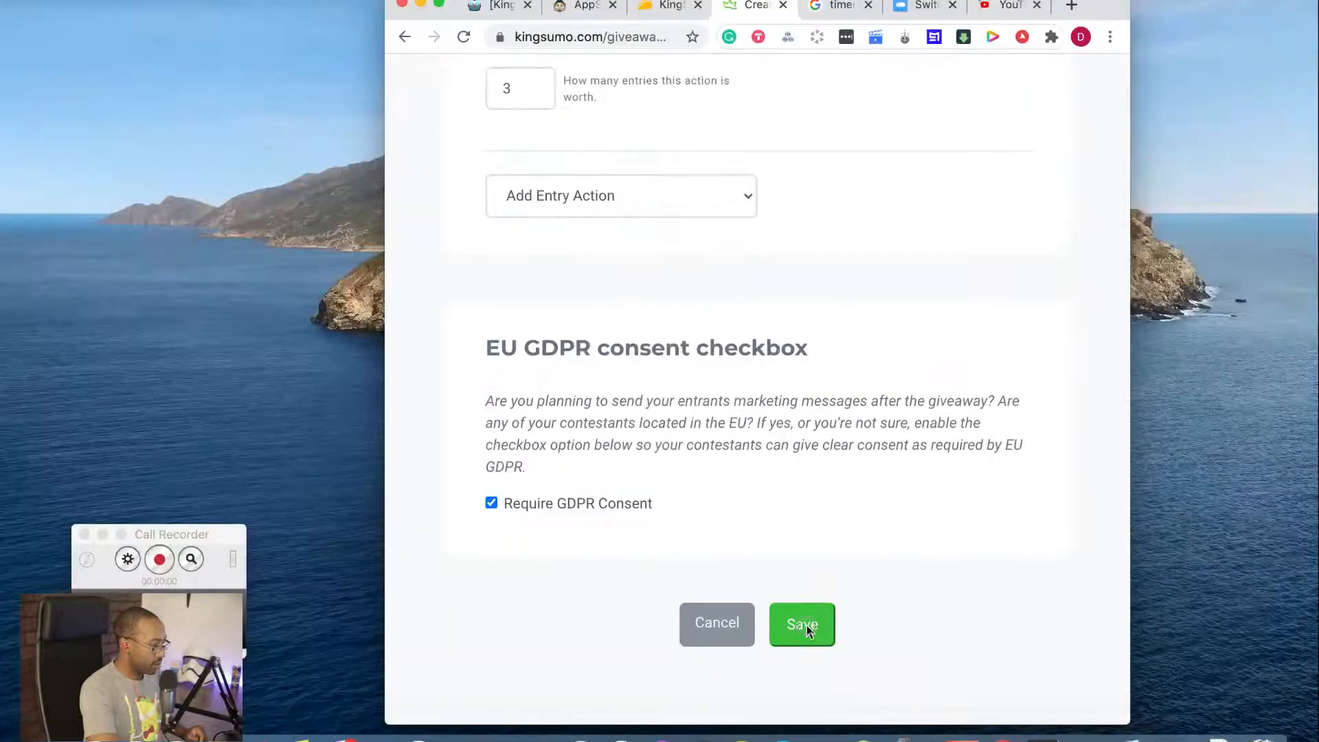
pyautogui.click(804, 626)
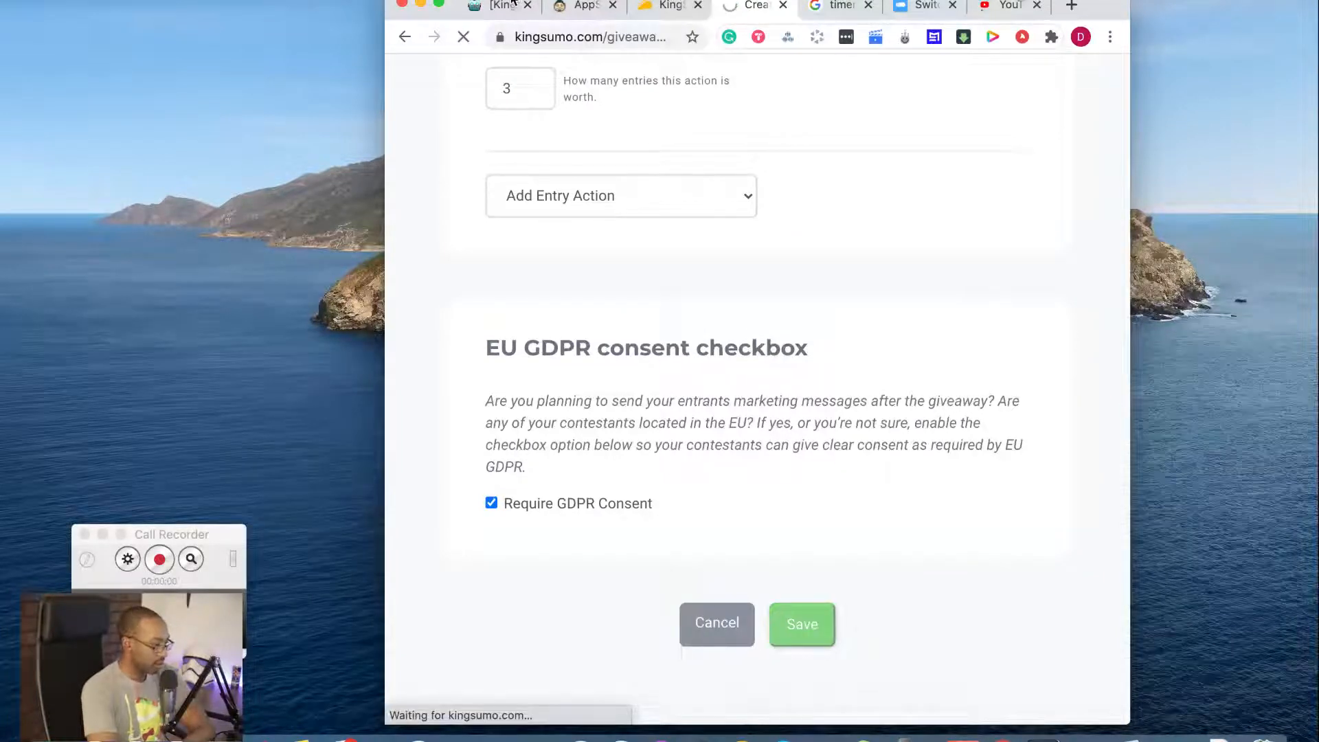
# Check the elapsed time on the running Google stopwatch in a full-screen window
pyautogui.click(847, 13)
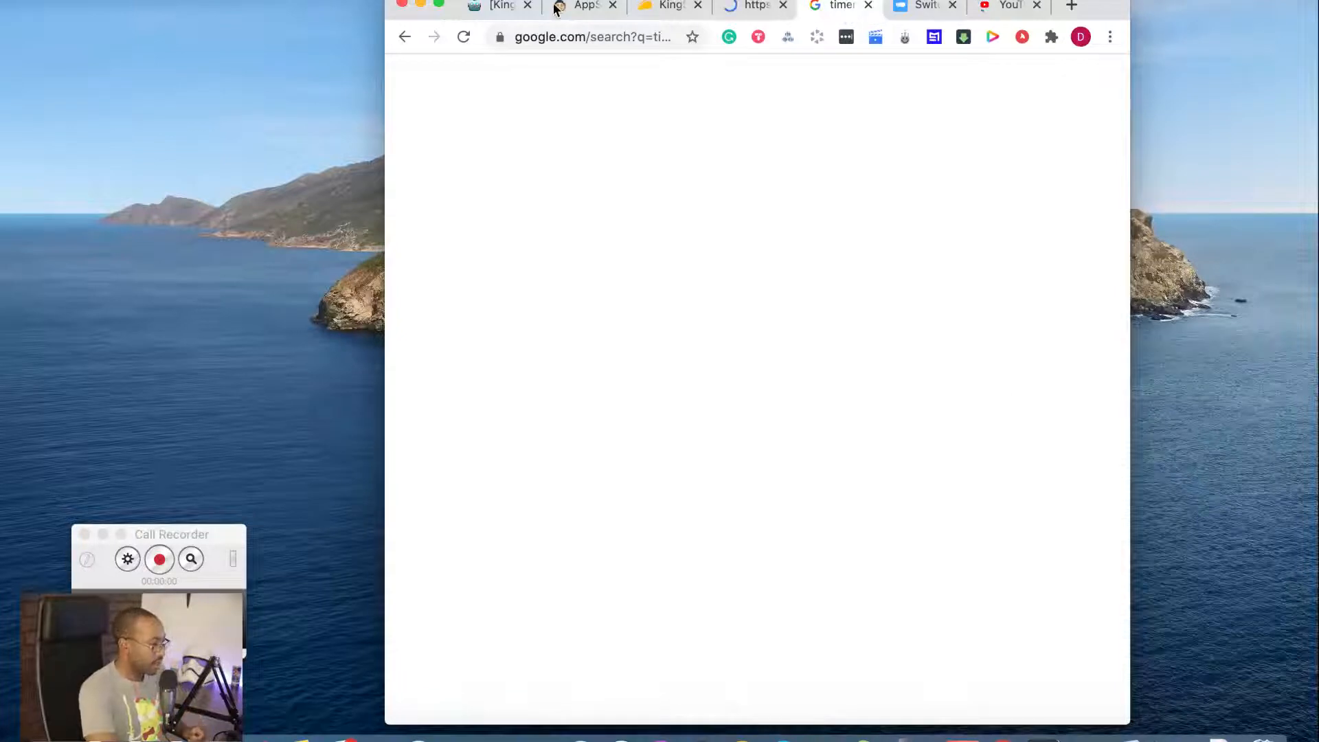
pyautogui.moveTo(437, 10)
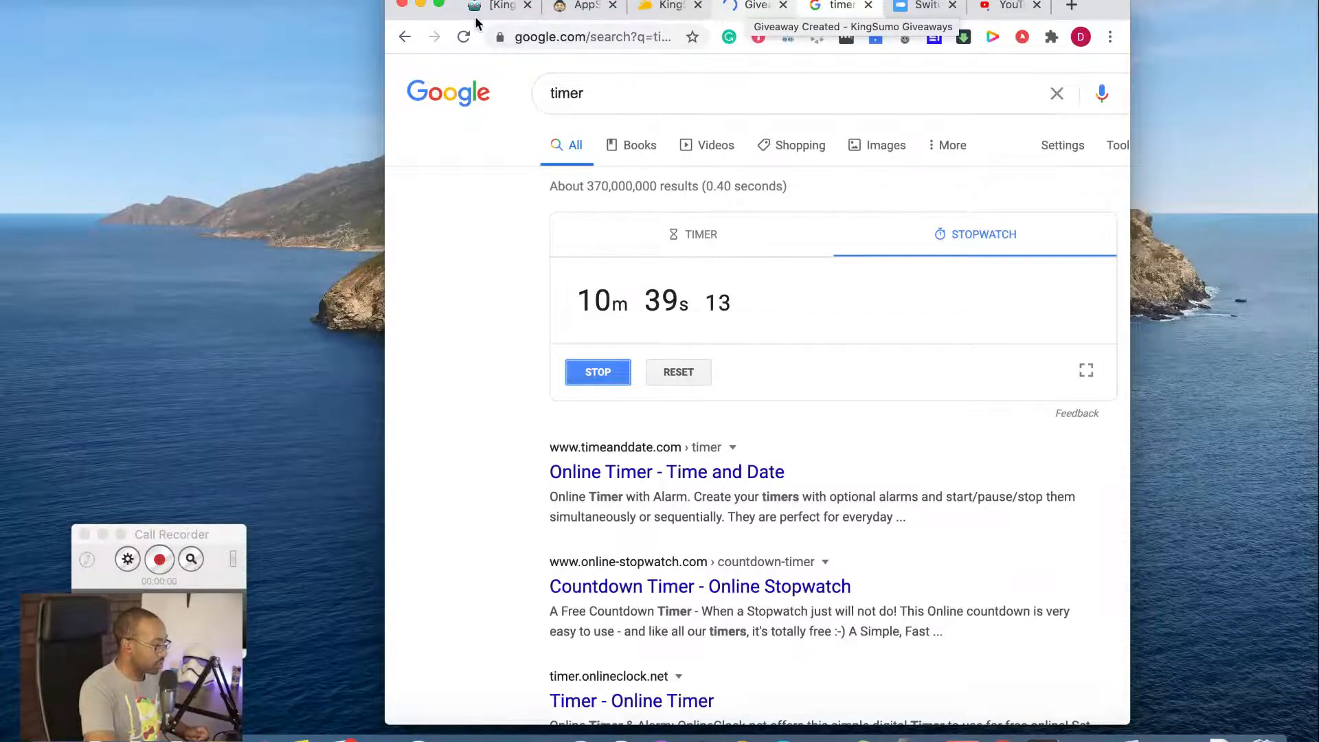
pyautogui.click(439, 5)
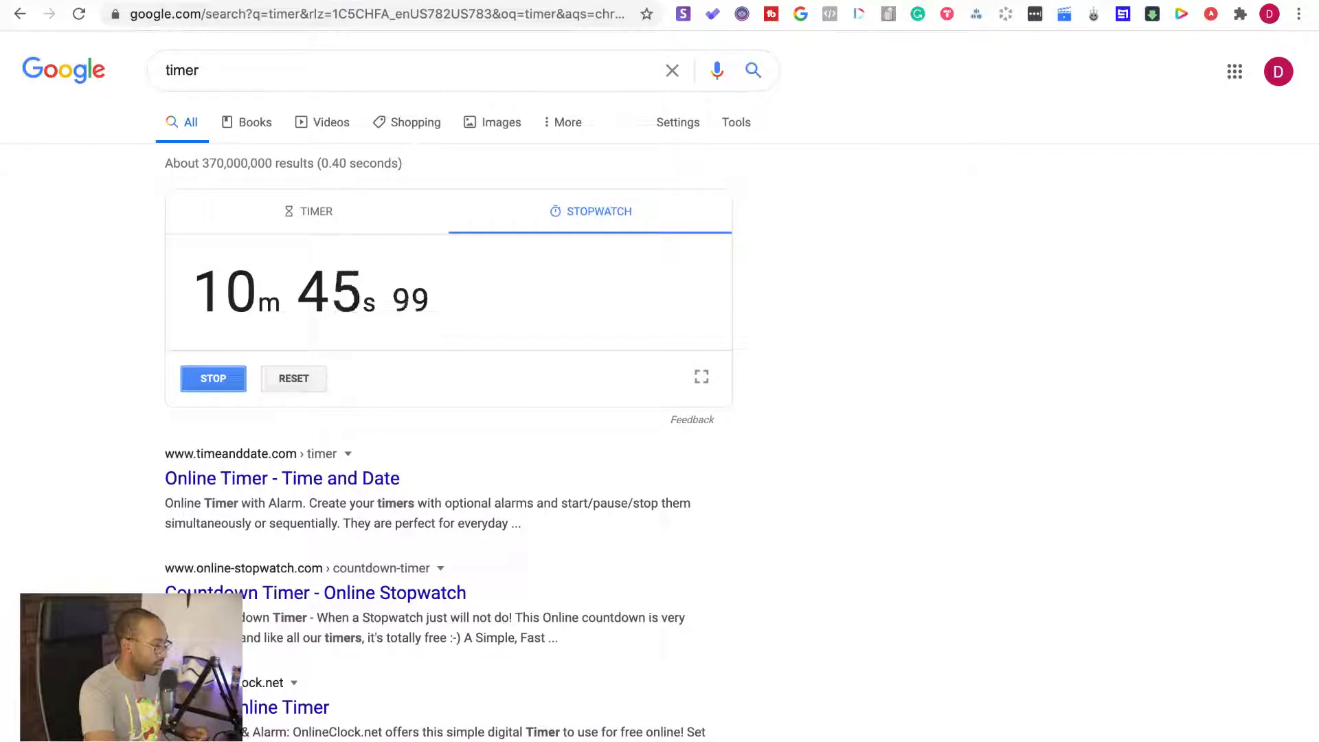
# Choose "Tweet about it" on the created giveaway's promotion checklist and post the prefilled tweet on Twitter
pyautogui.hotkey('ctrl', 'Tab')
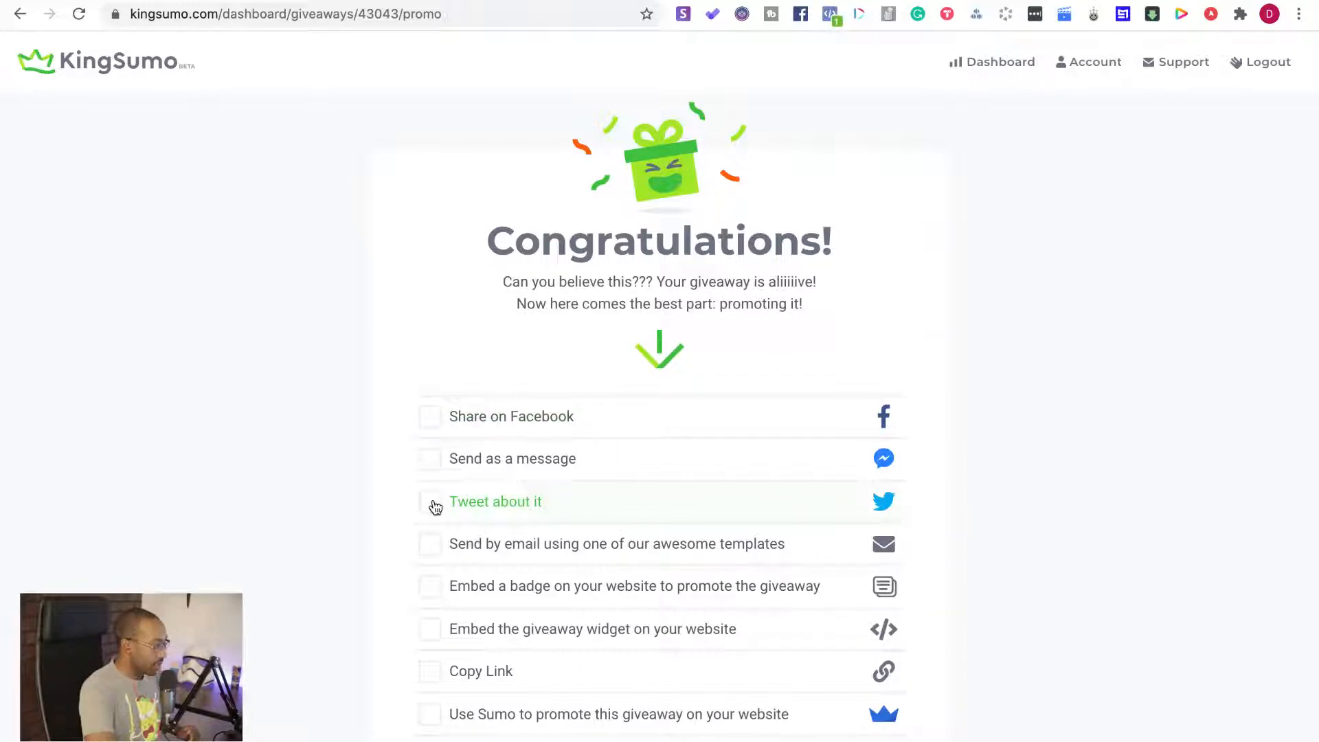
pyautogui.click(431, 503)
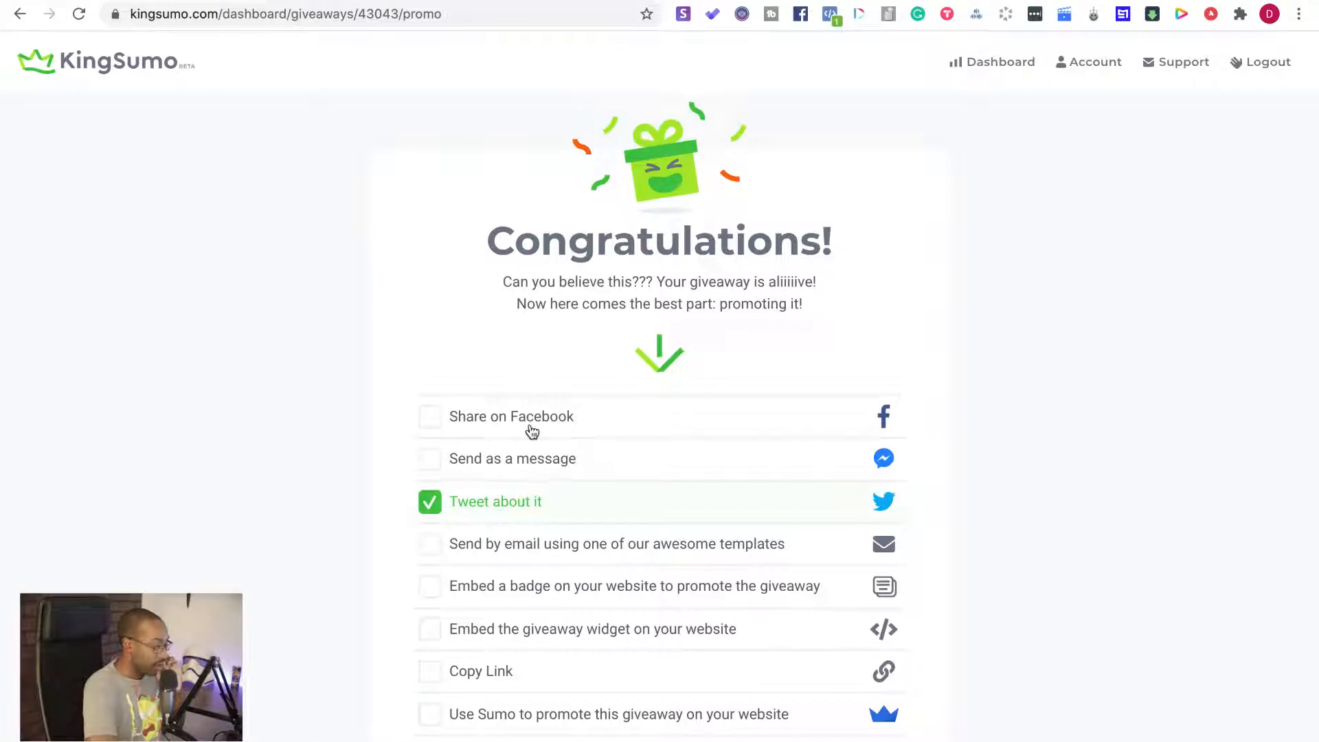
pyautogui.scroll(-5, 533, 432)
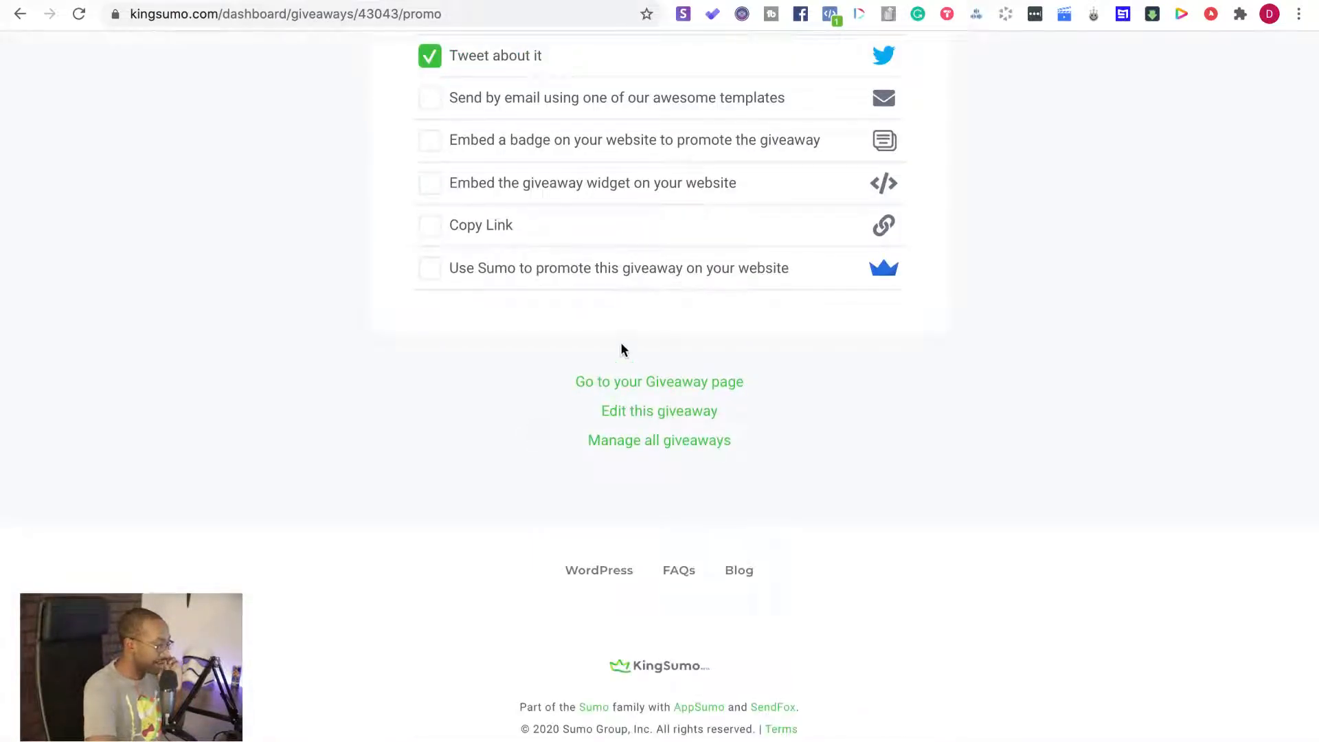
pyautogui.scroll(5, 622, 350)
pyautogui.scroll(-1, 623, 345)
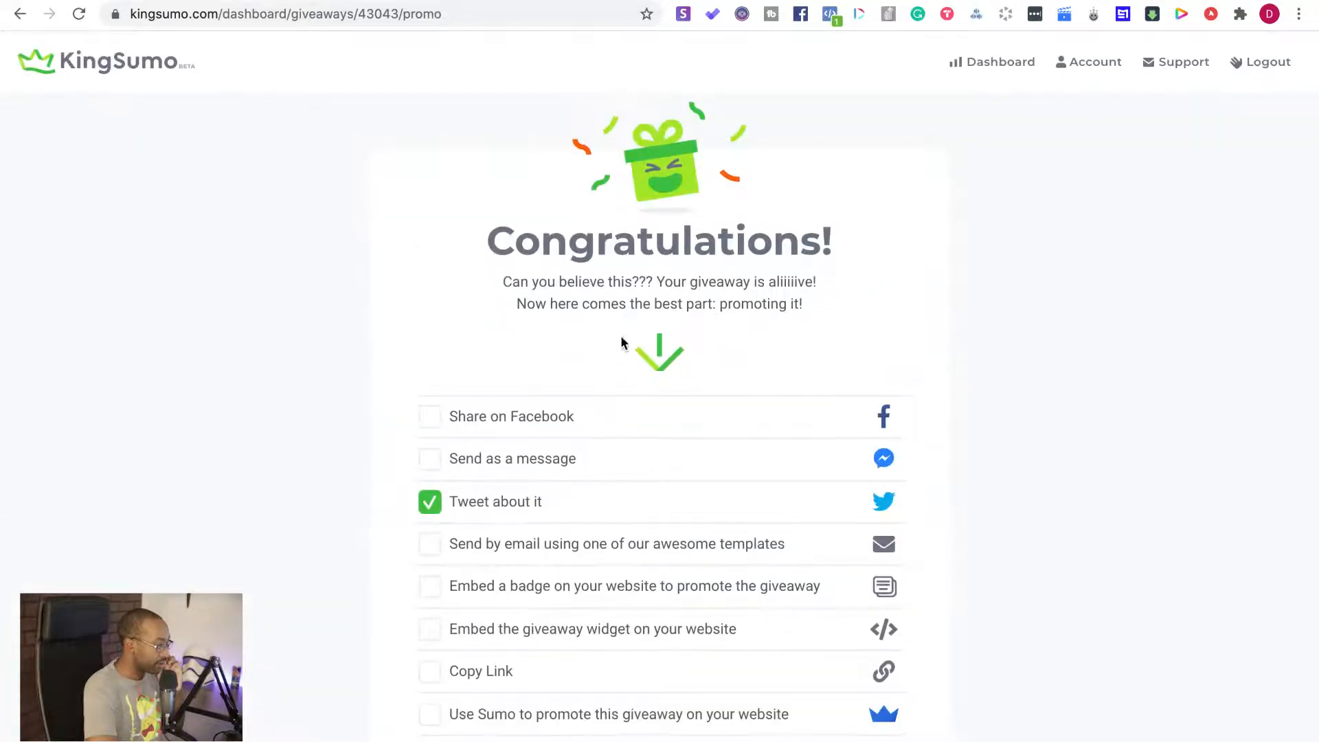
pyautogui.click(549, 0)
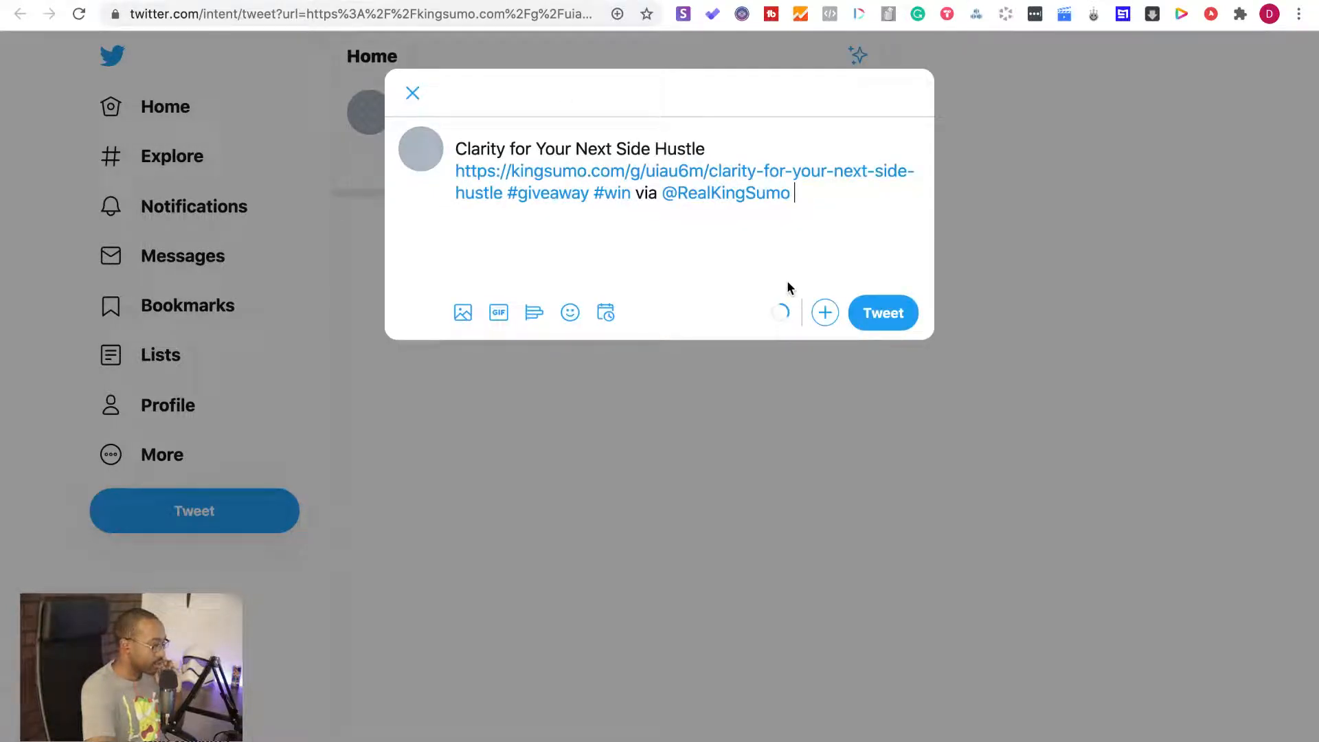
pyautogui.click(886, 323)
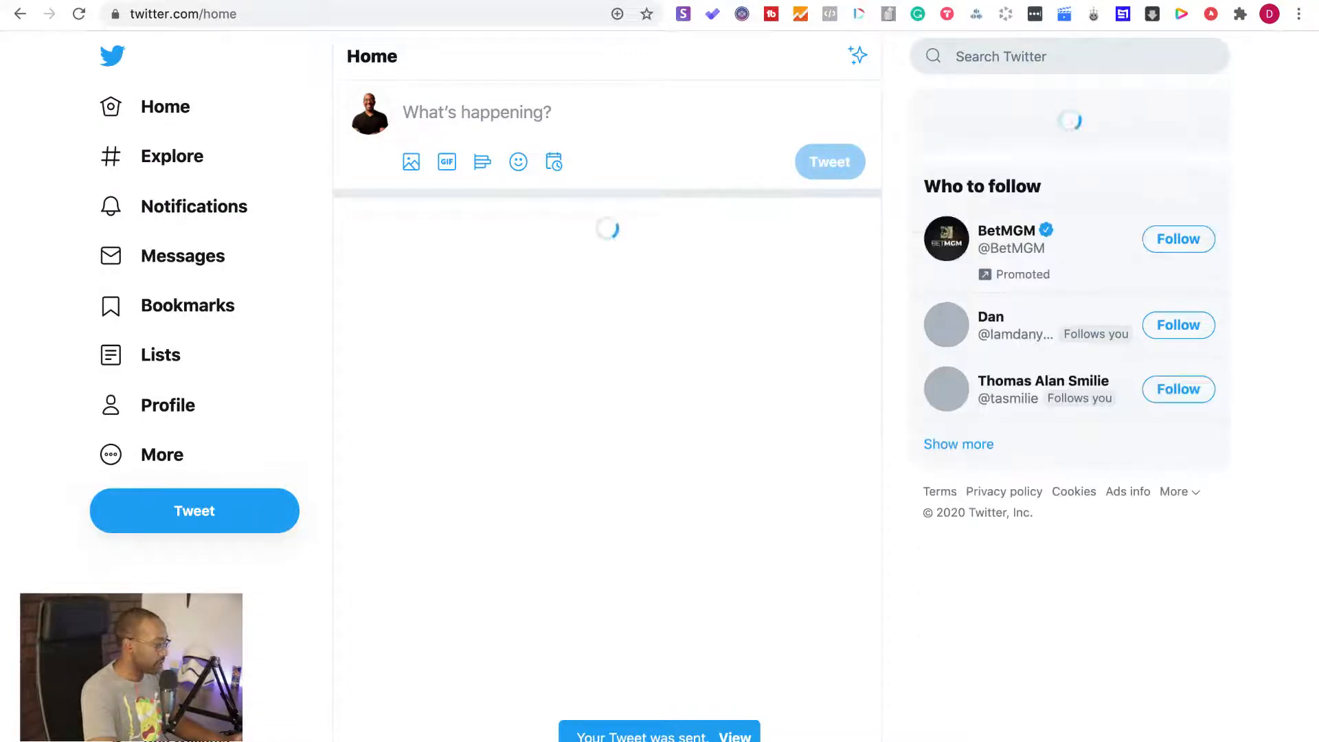
# Stop the running Google stopwatch and capture a screenshot of the area showing its elapsed time
pyautogui.click(790, 1)
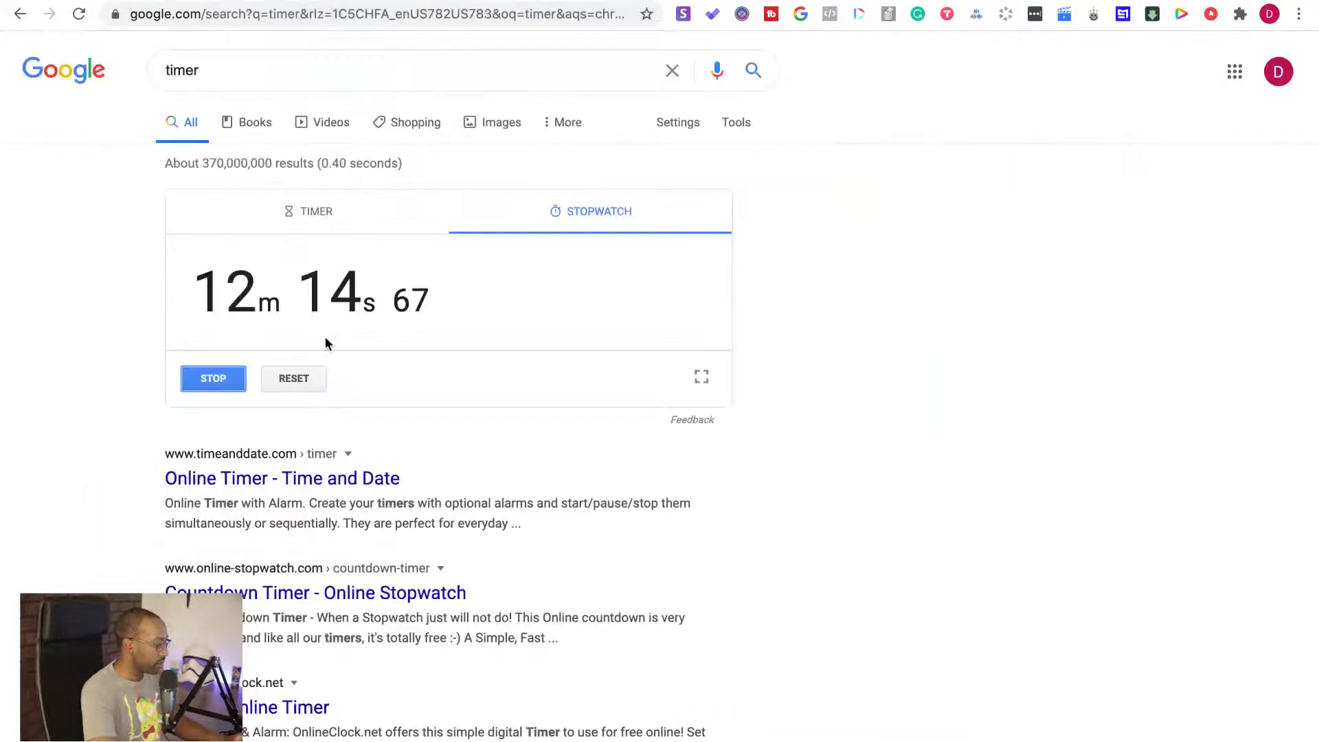
pyautogui.click(214, 380)
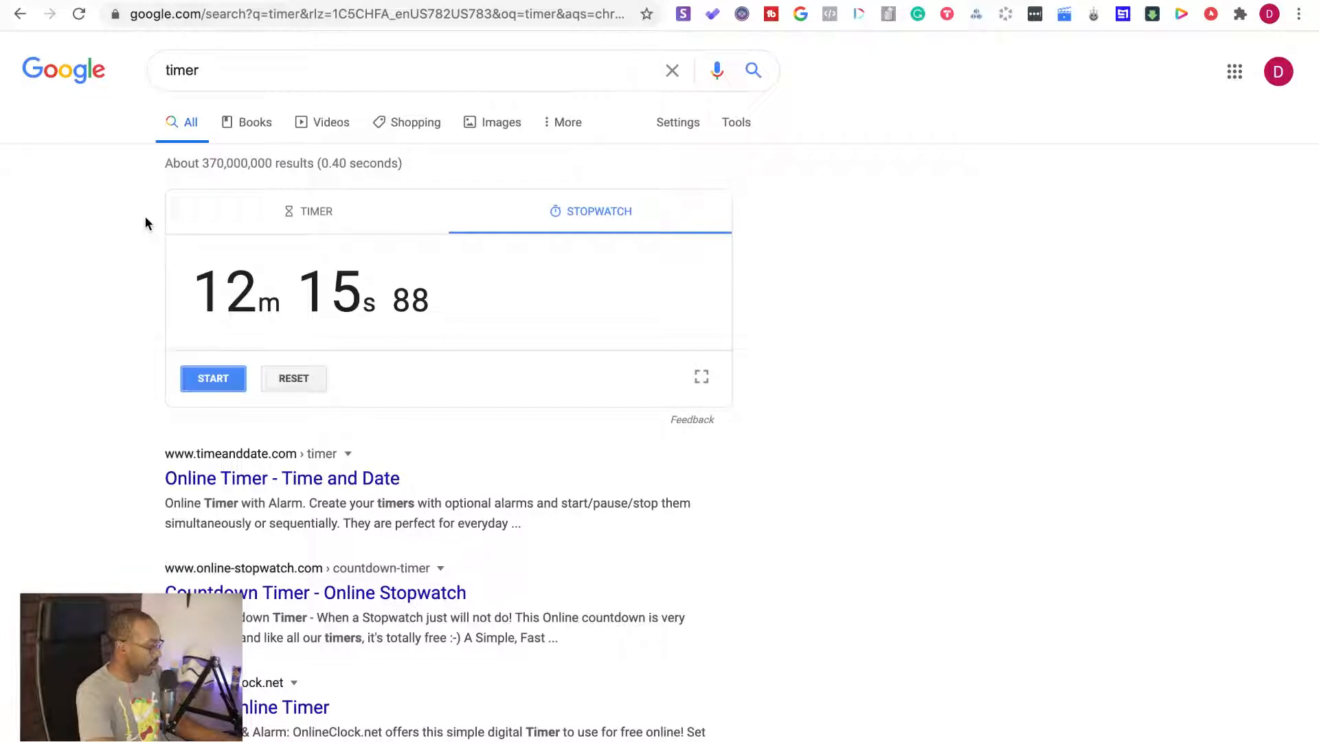
pyautogui.press('super+shift+4')
pyautogui.moveTo(155, 221); pyautogui.dragTo(737, 354)
# Switch to the "[KingSumo] Build W/Me" Notion page and add two empty lines below "Build Time:"
pyautogui.click(313, 0)
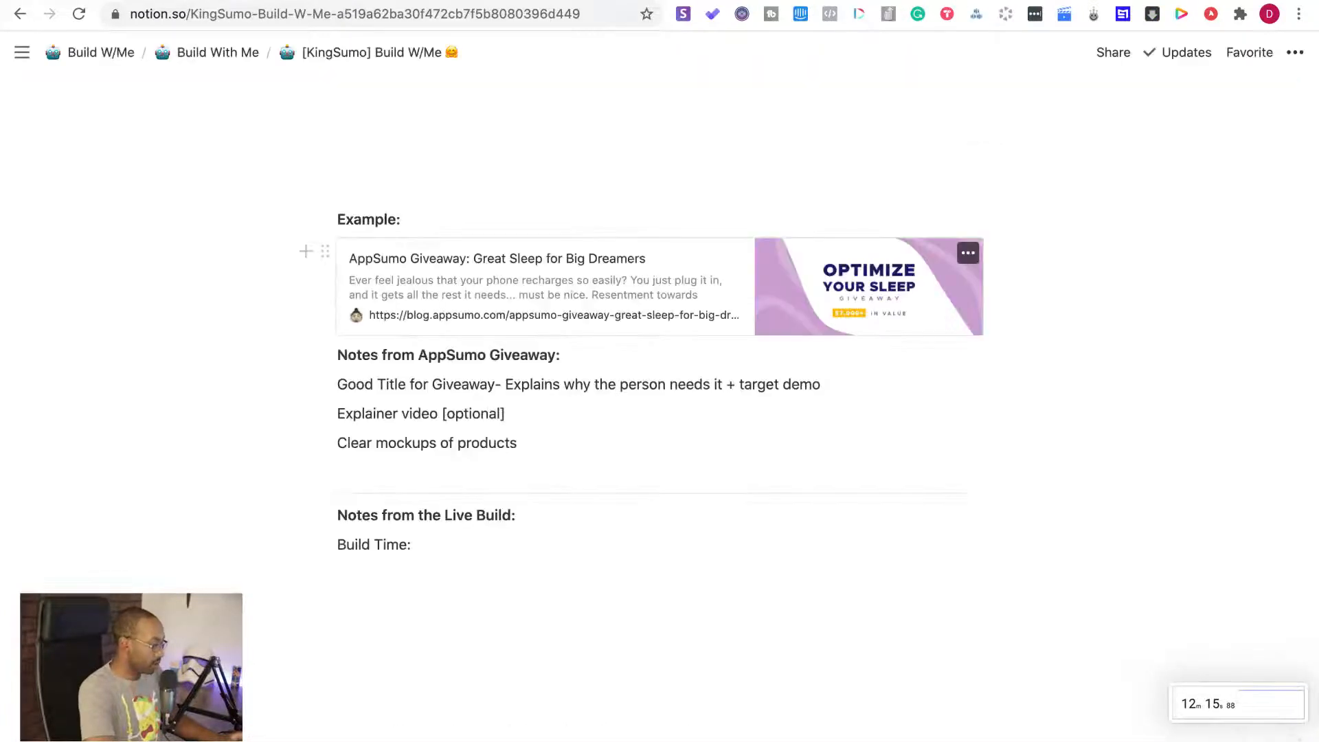
pyautogui.click(437, 547)
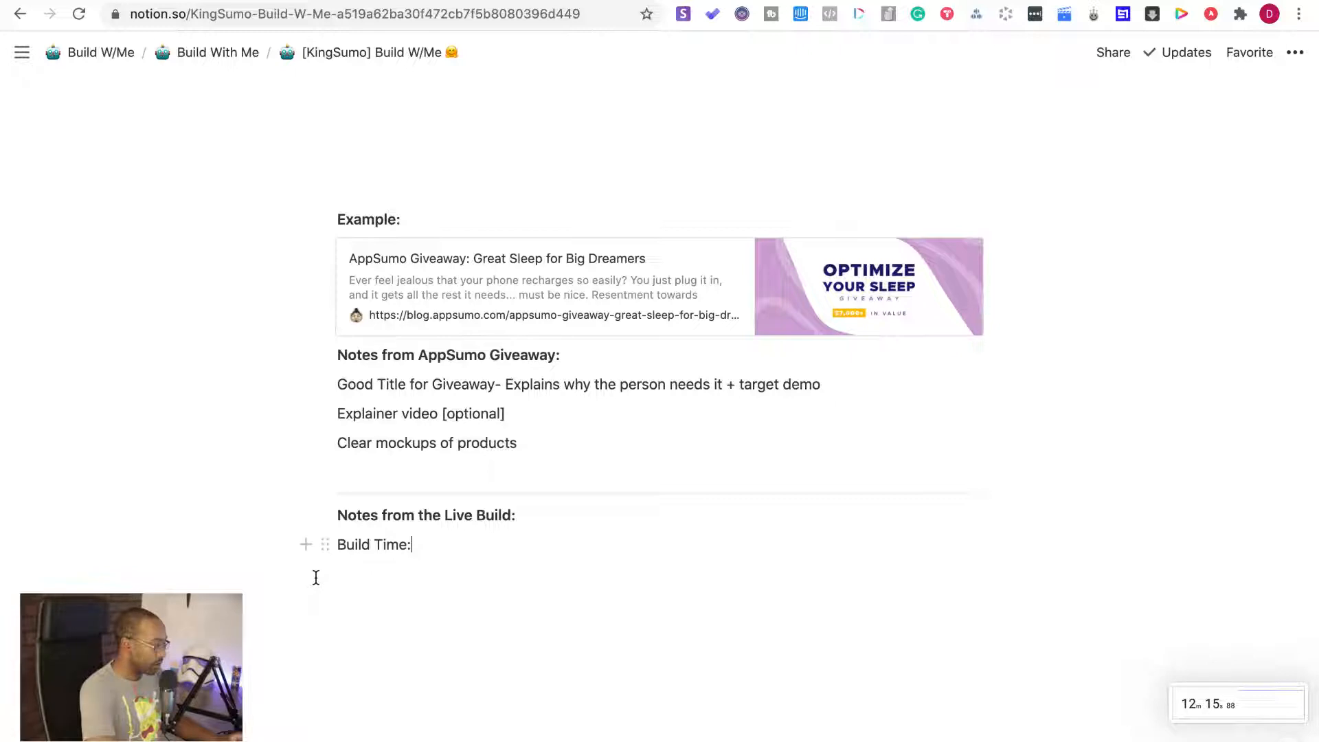
pyautogui.press('Return')
pyautogui.press('Return')
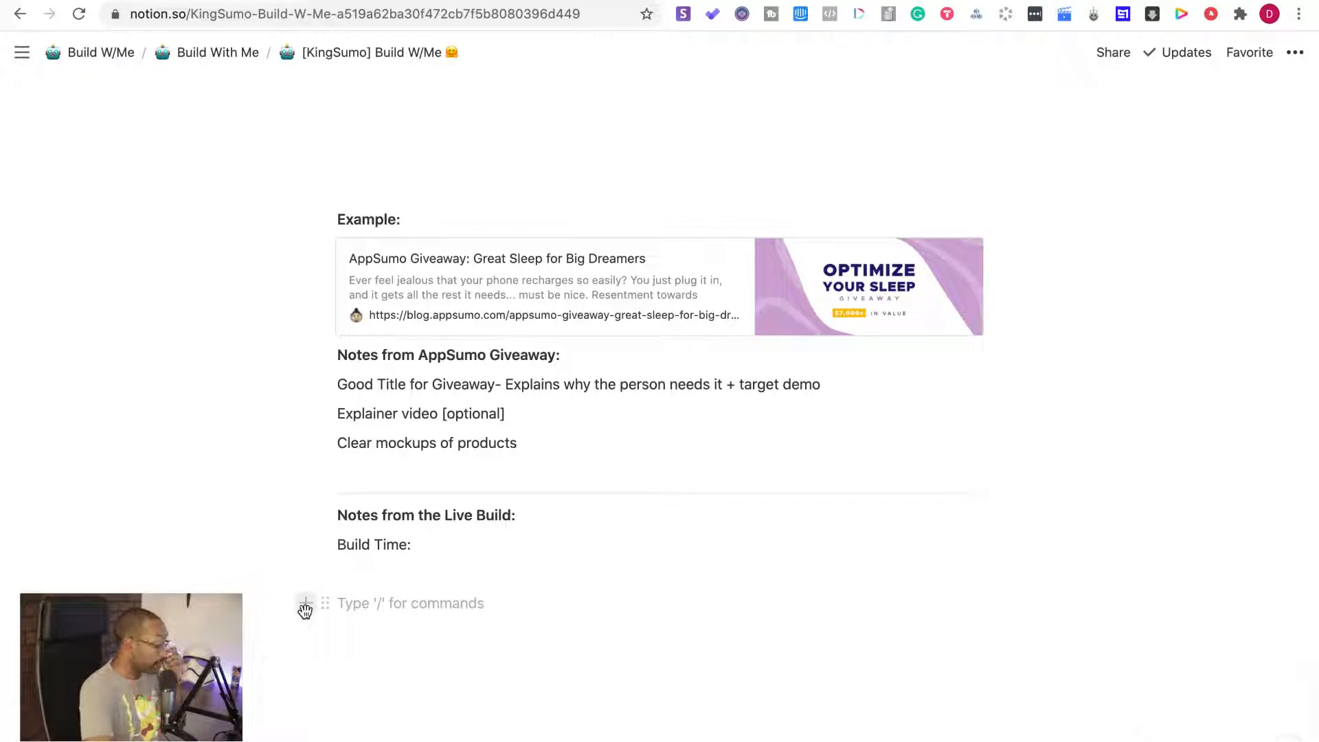
pyautogui.click(305, 603)
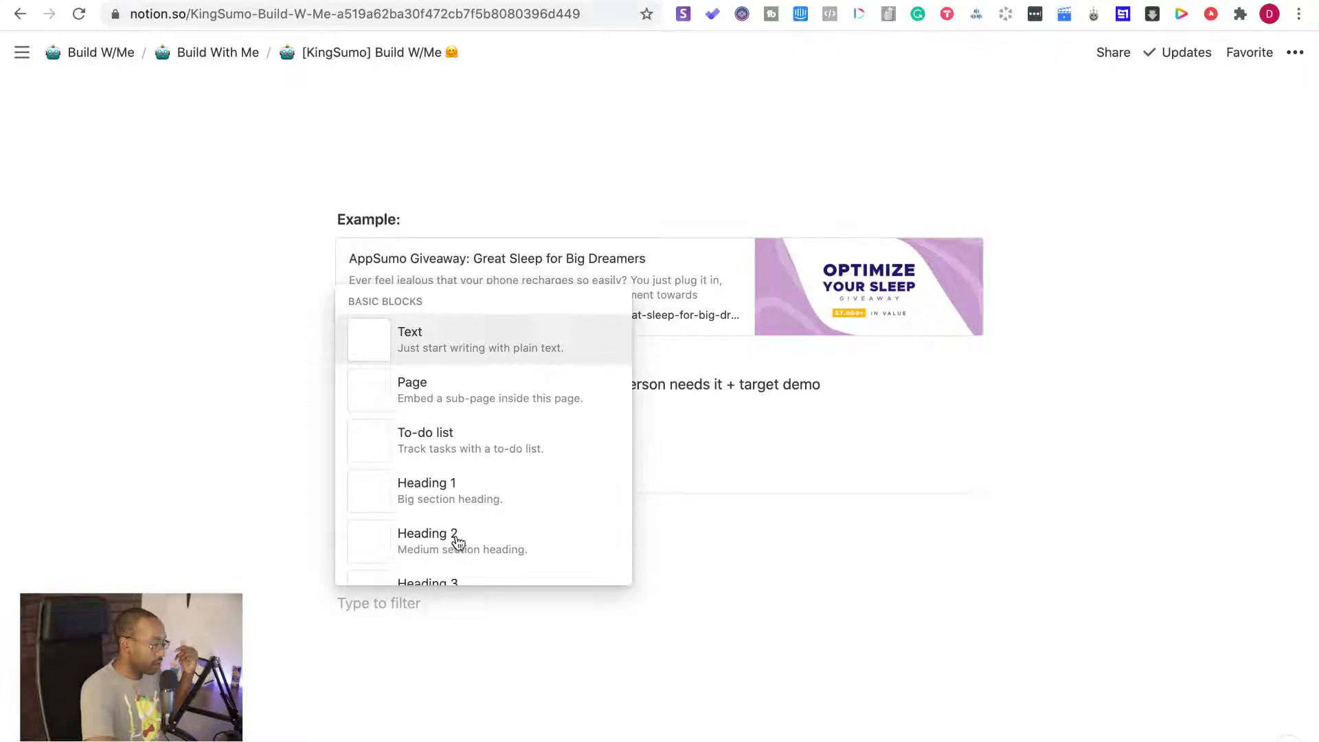
pyautogui.scroll(-5, 459, 542)
pyautogui.press('super+shift+4')
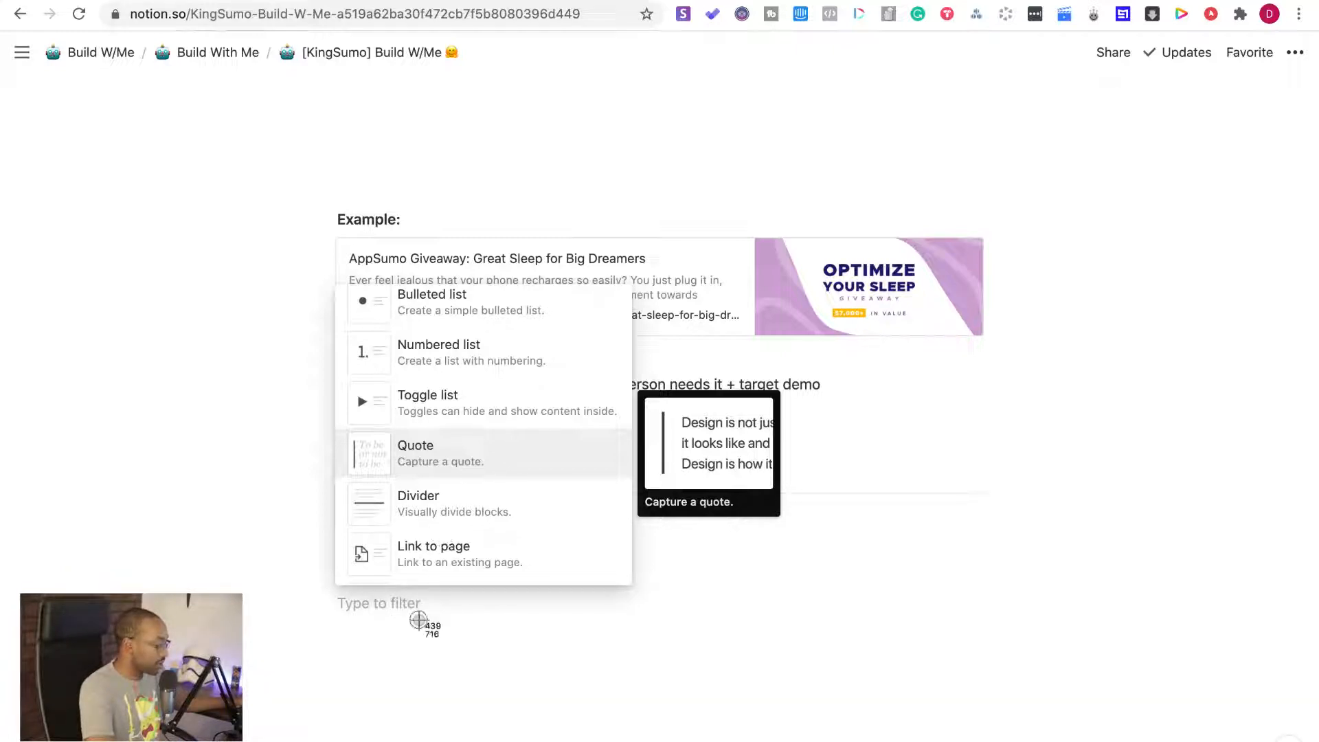
pyautogui.press('Escape')
pyautogui.press('Escape')
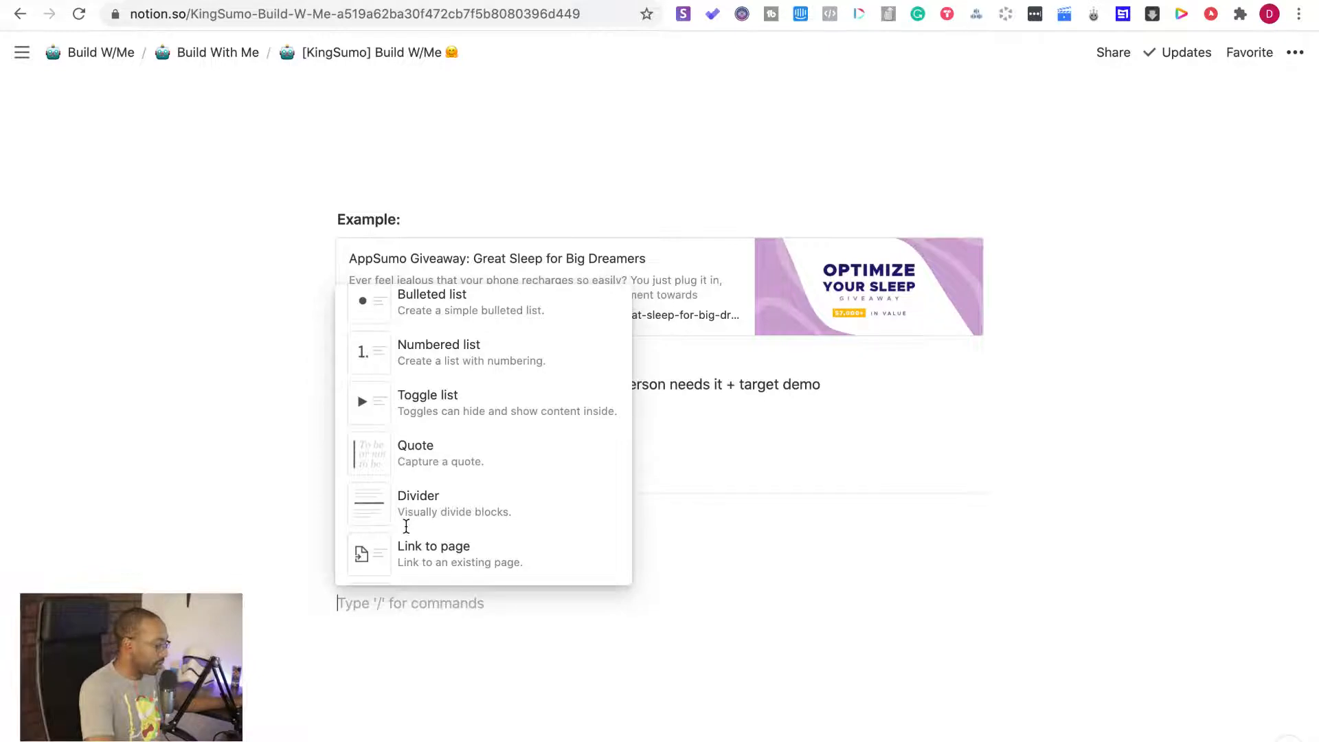
# Insert an image block on the empty line below "Build Time:"
pyautogui.scroll(-1, 406, 526)
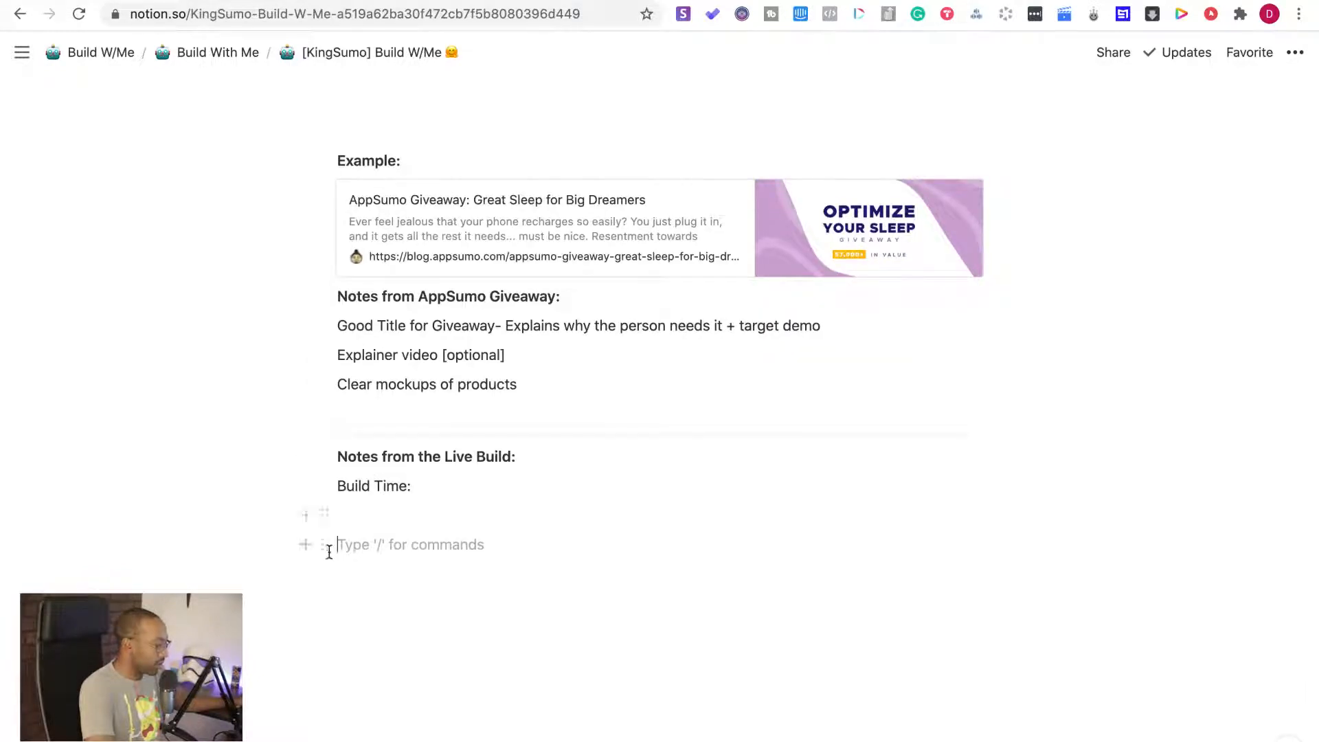
pyautogui.click(307, 548)
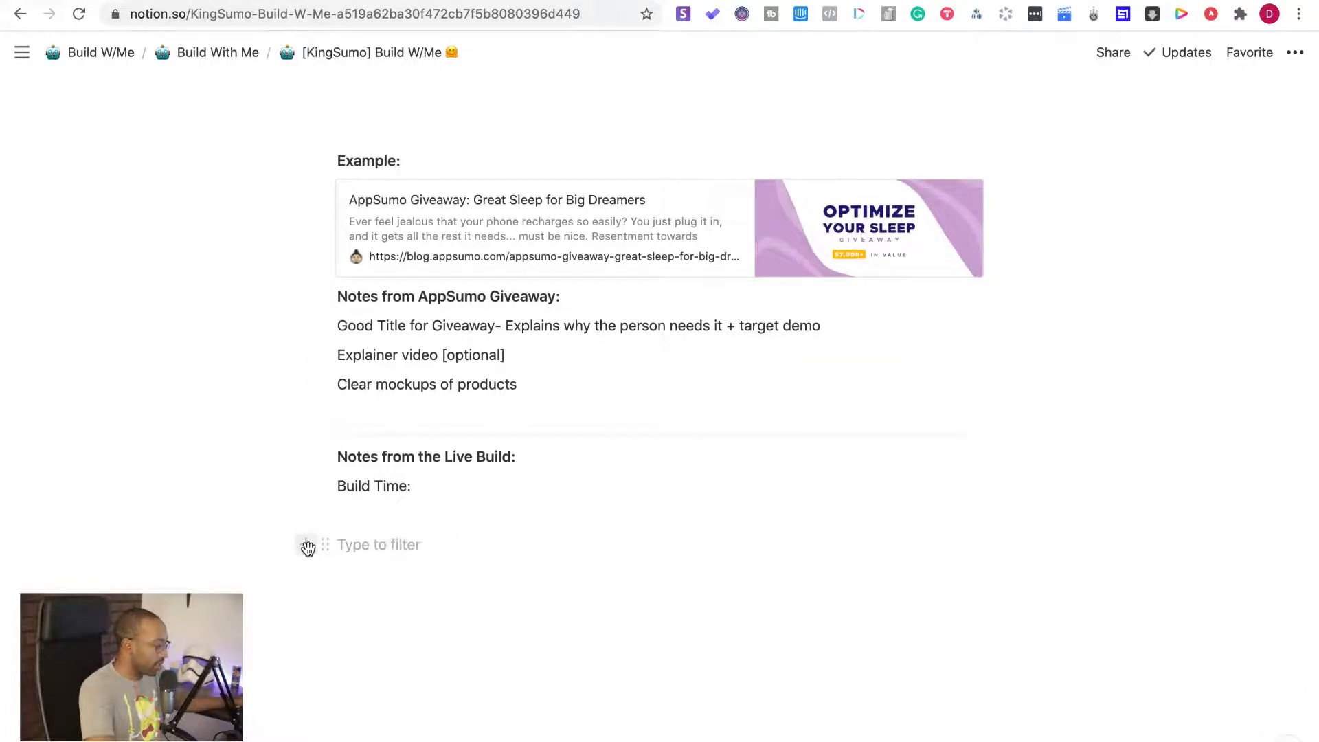
pyautogui.scroll(-5, 500, 433)
pyautogui.scroll(-10, 500, 433)
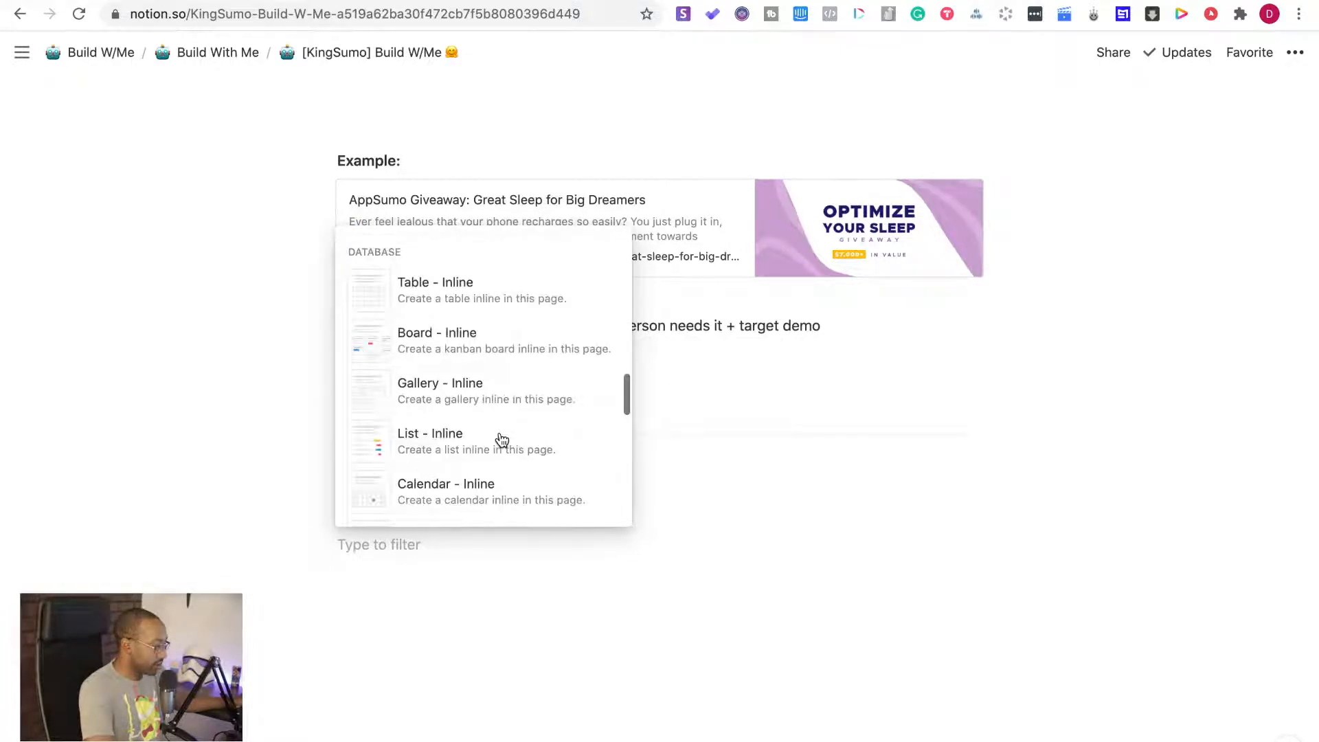
pyautogui.scroll(-5, 502, 439)
pyautogui.scroll(-2, 501, 433)
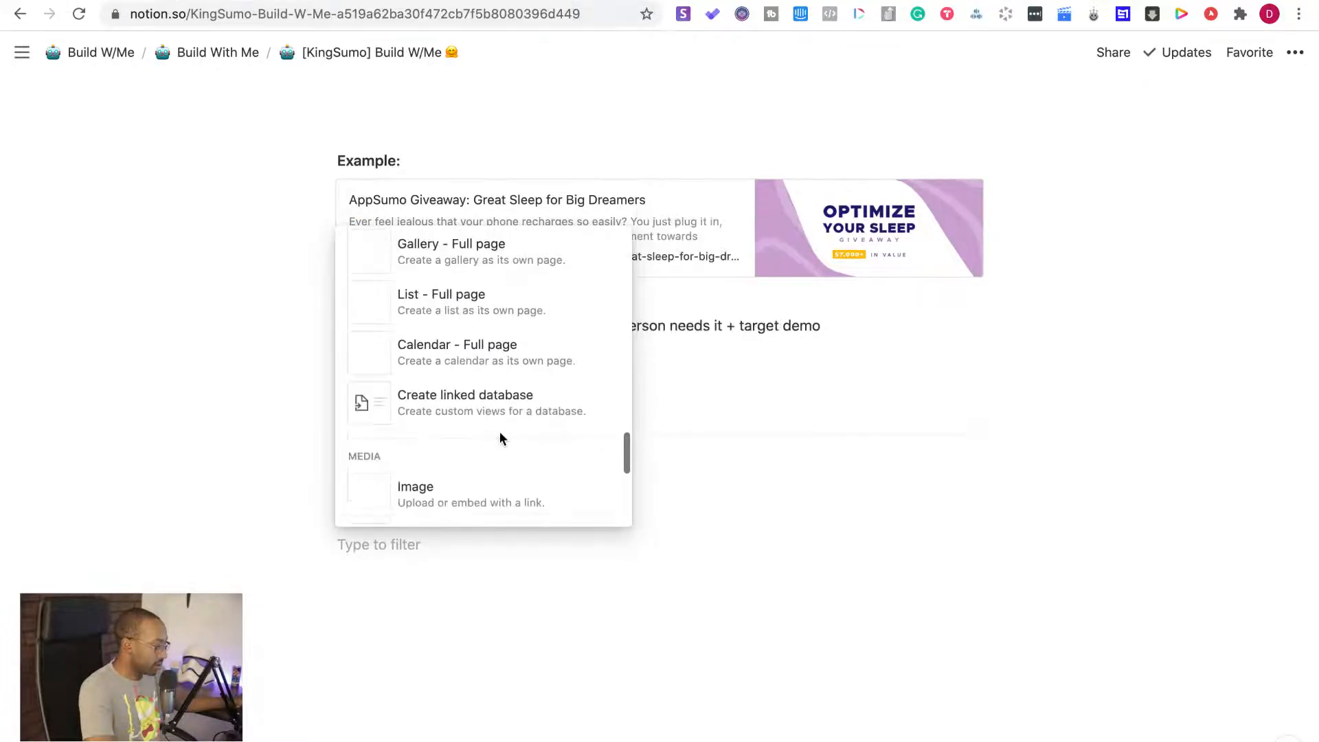
pyautogui.scroll(-1, 500, 439)
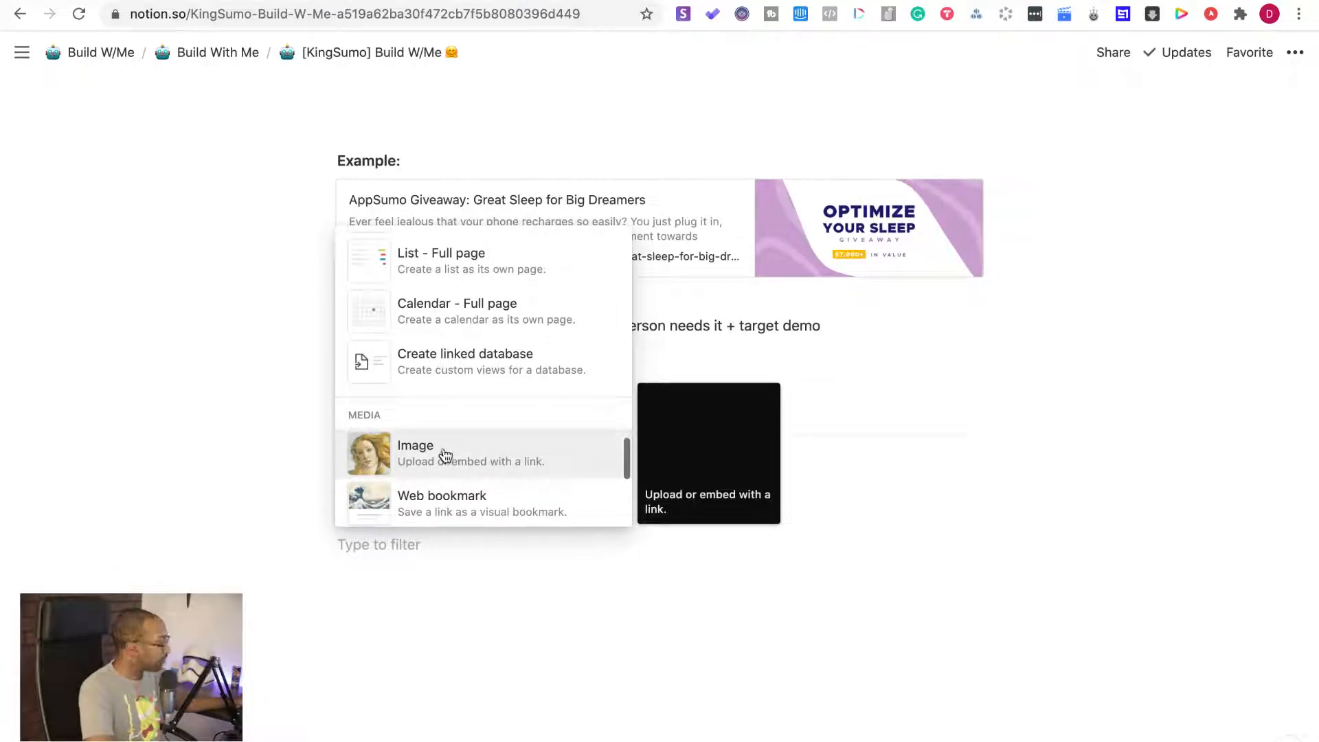
pyautogui.click(444, 454)
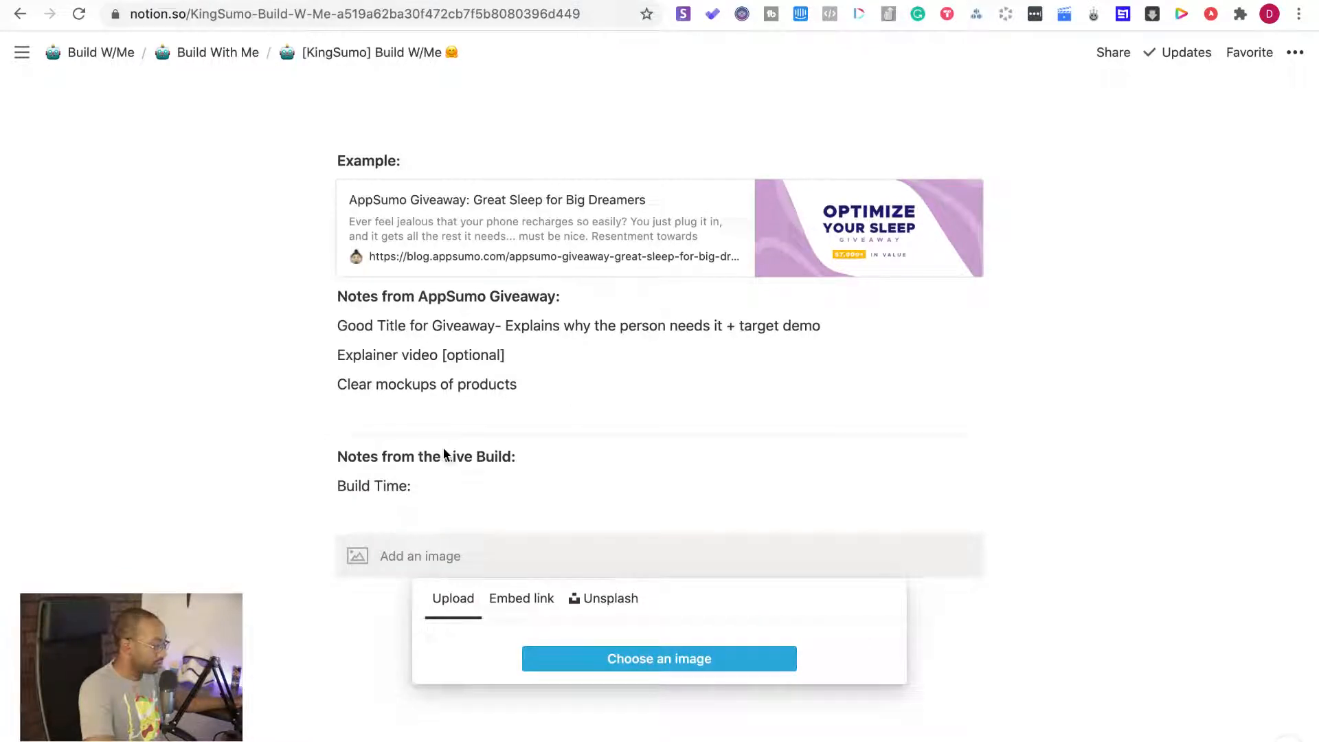
# Upload "Screen Shot 2020-07-01 at 12.48.08 PM" from the Desktop into the image block, previewing the file first
pyautogui.click(720, 662)
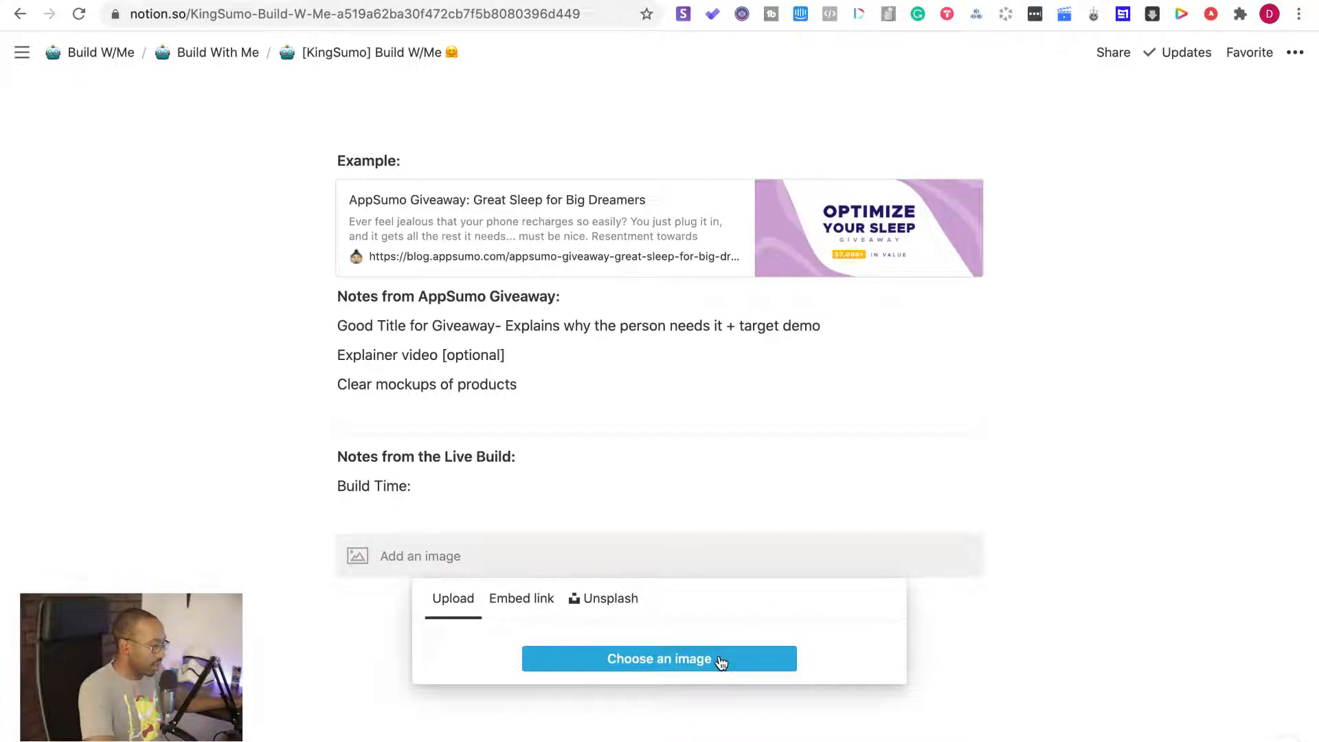
pyautogui.click(721, 662)
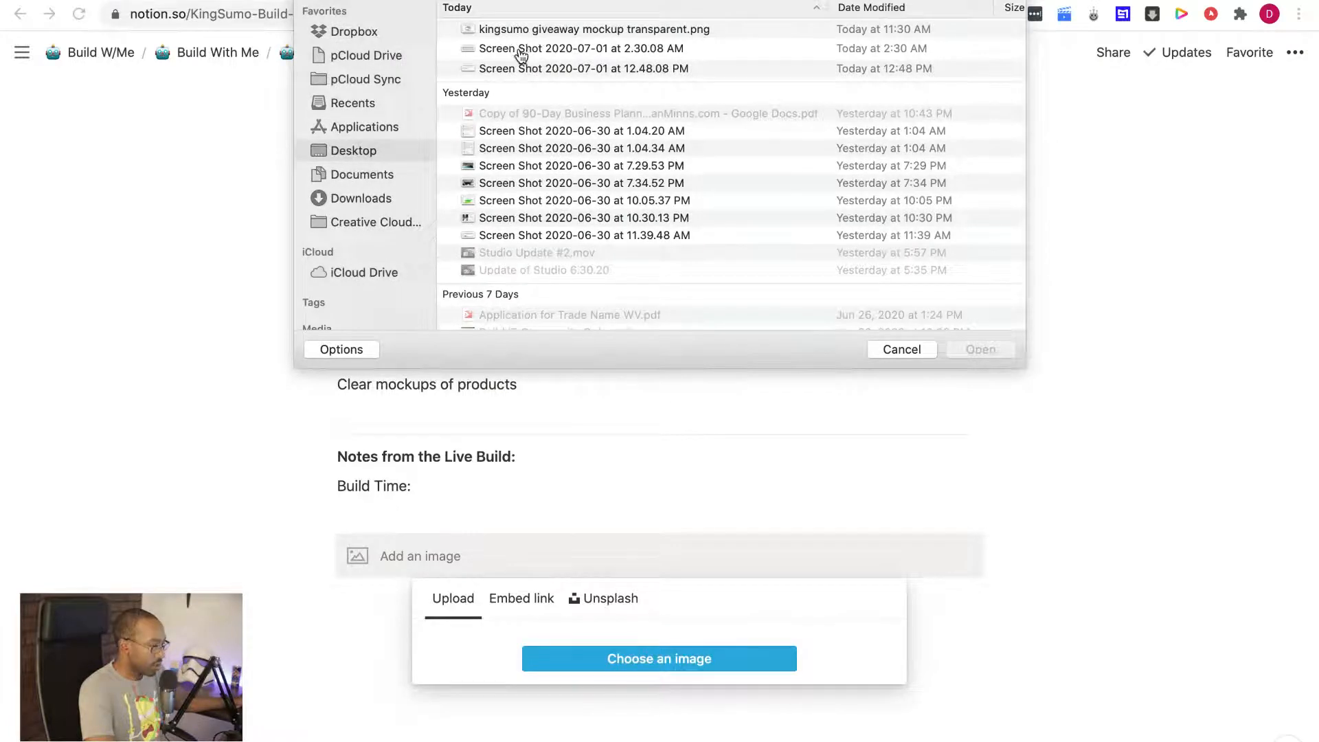
pyautogui.click(520, 53)
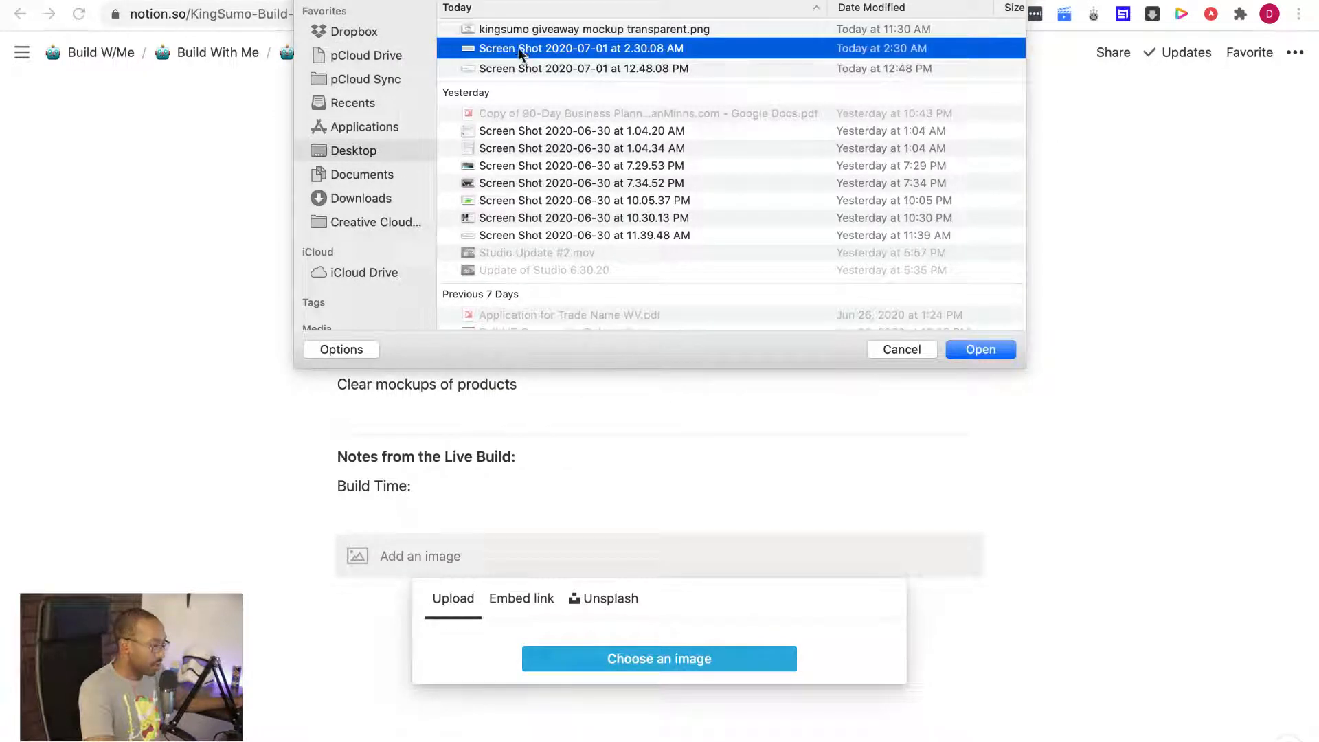
pyautogui.click(533, 69)
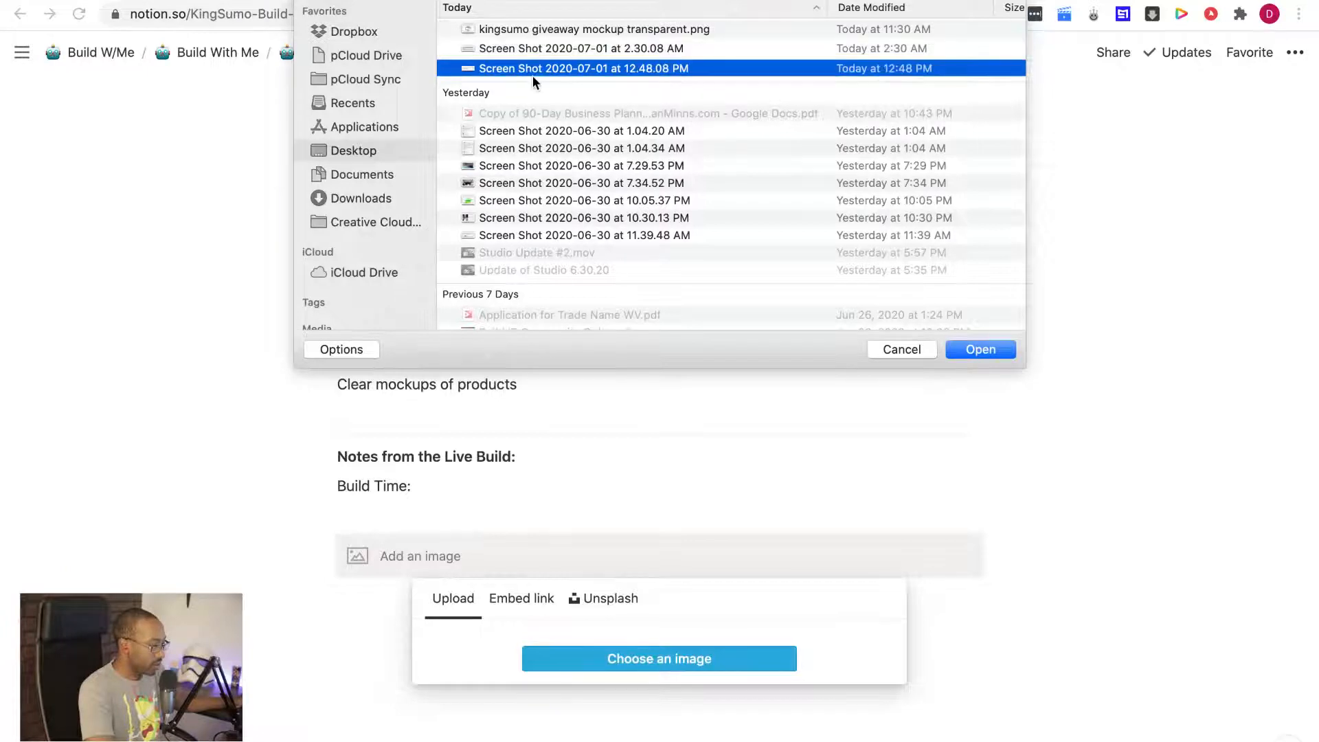
pyautogui.press('space')
pyautogui.press('space')
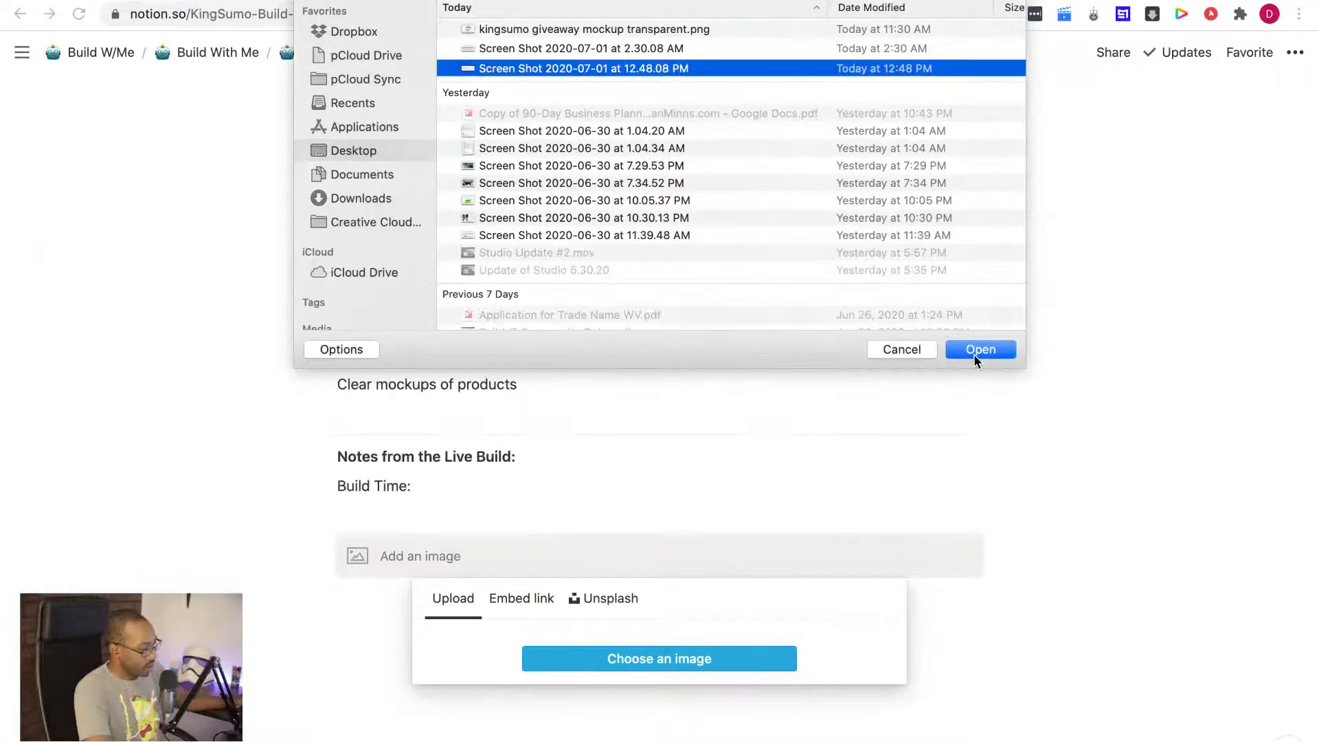
pyautogui.click(979, 350)
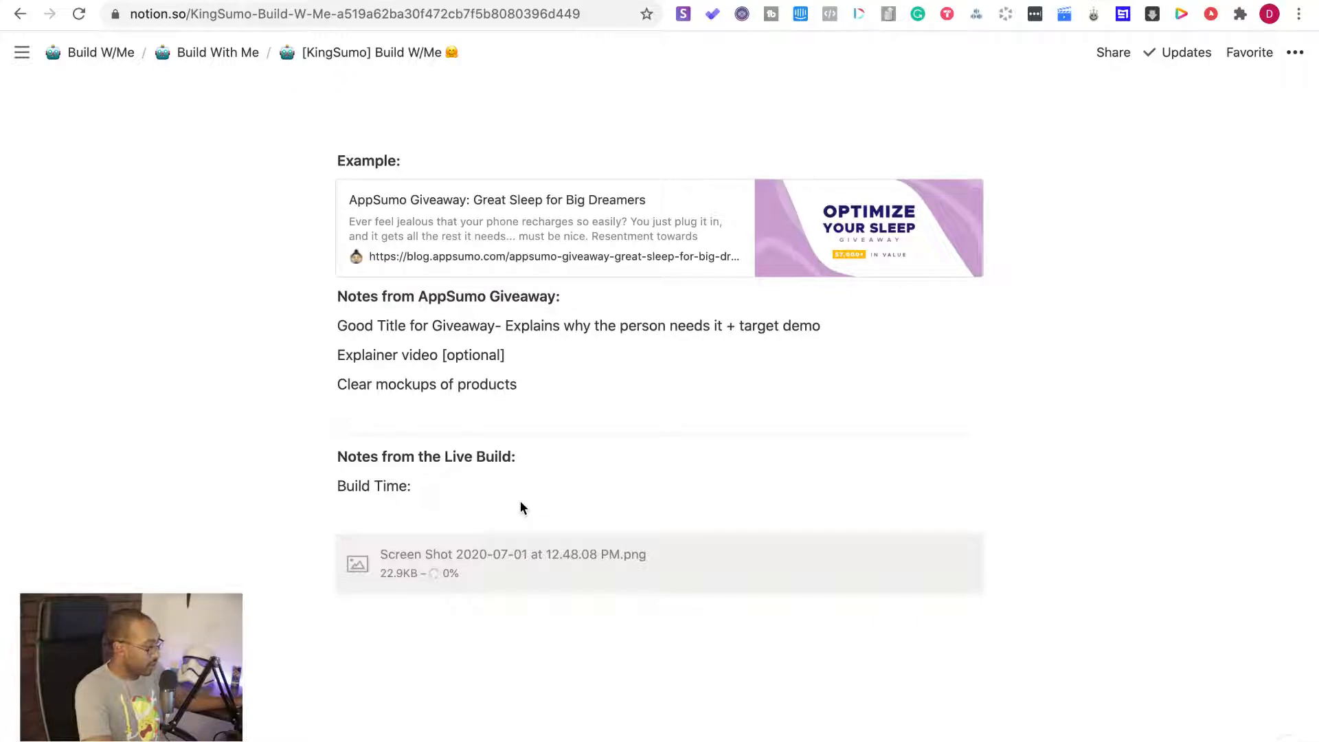
# Return to the KingSumo promotion checklist and copy the giveaway's link
pyautogui.click(241, 1)
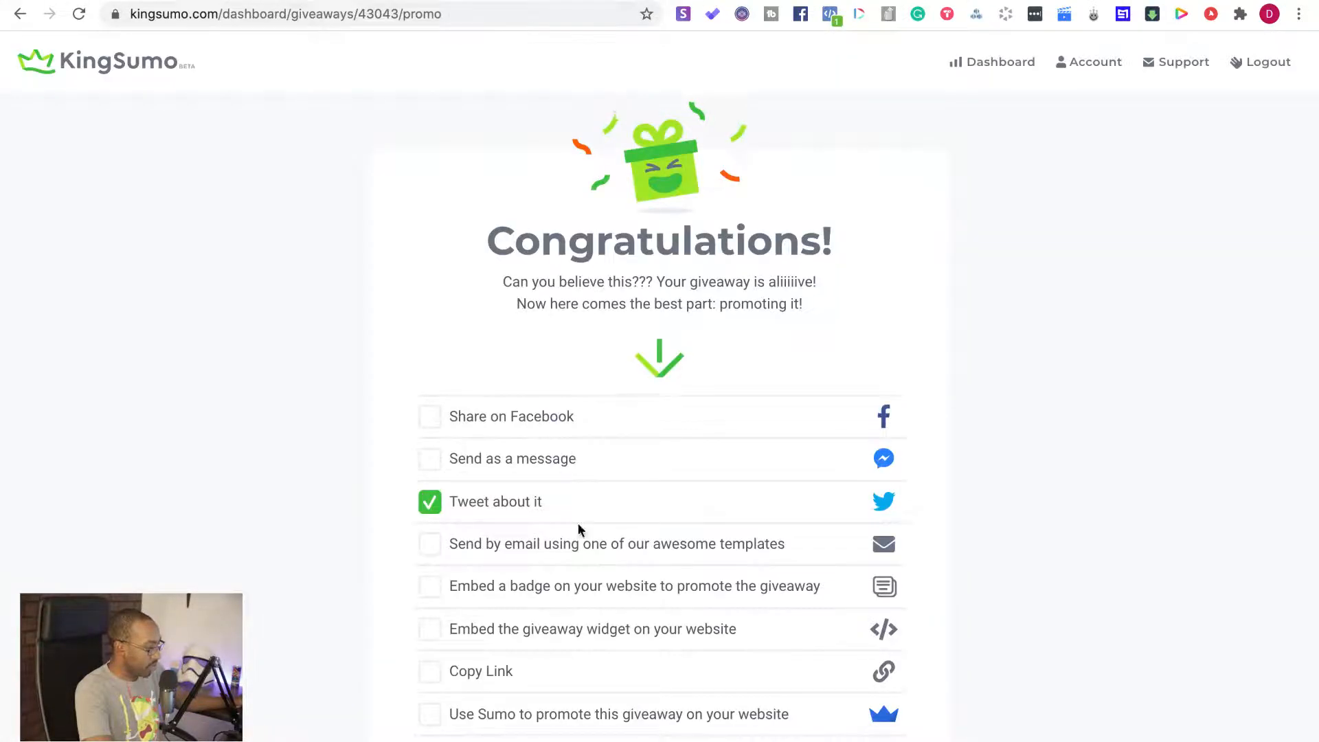
pyautogui.scroll(-7, 578, 522)
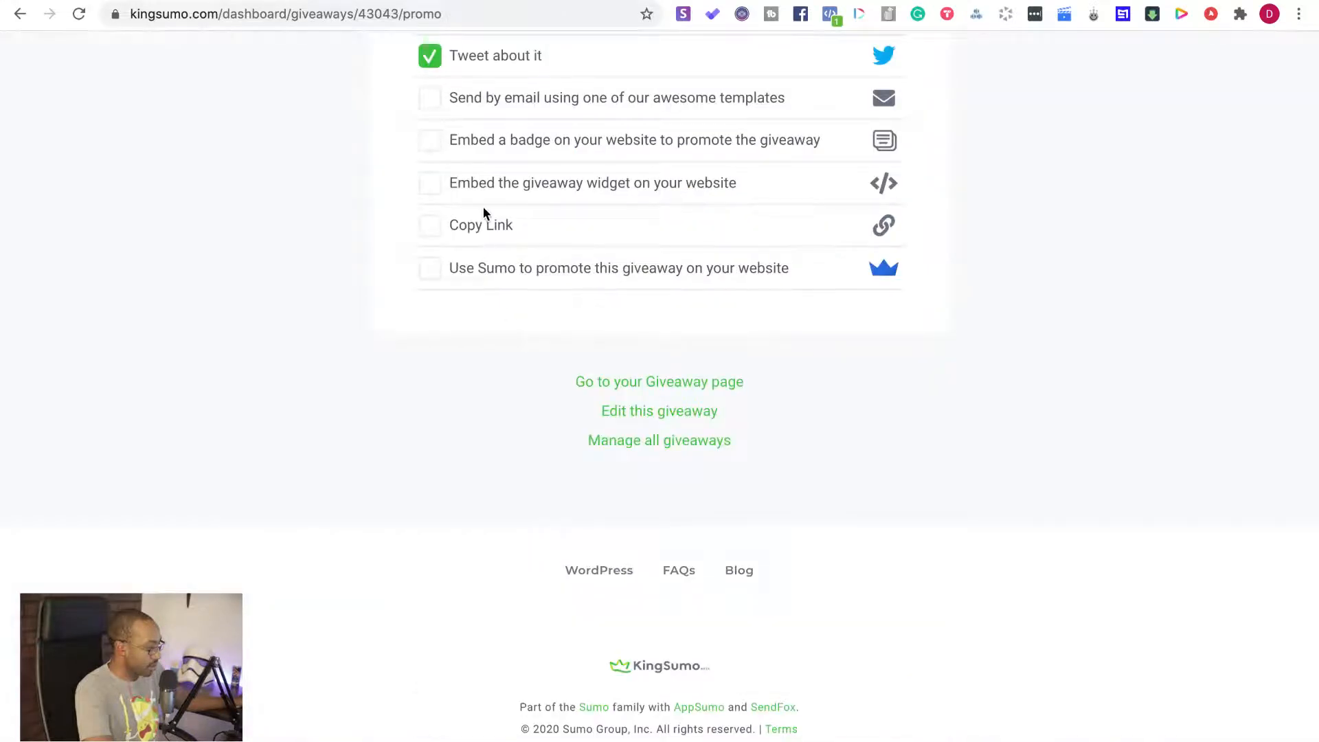
pyautogui.click(488, 229)
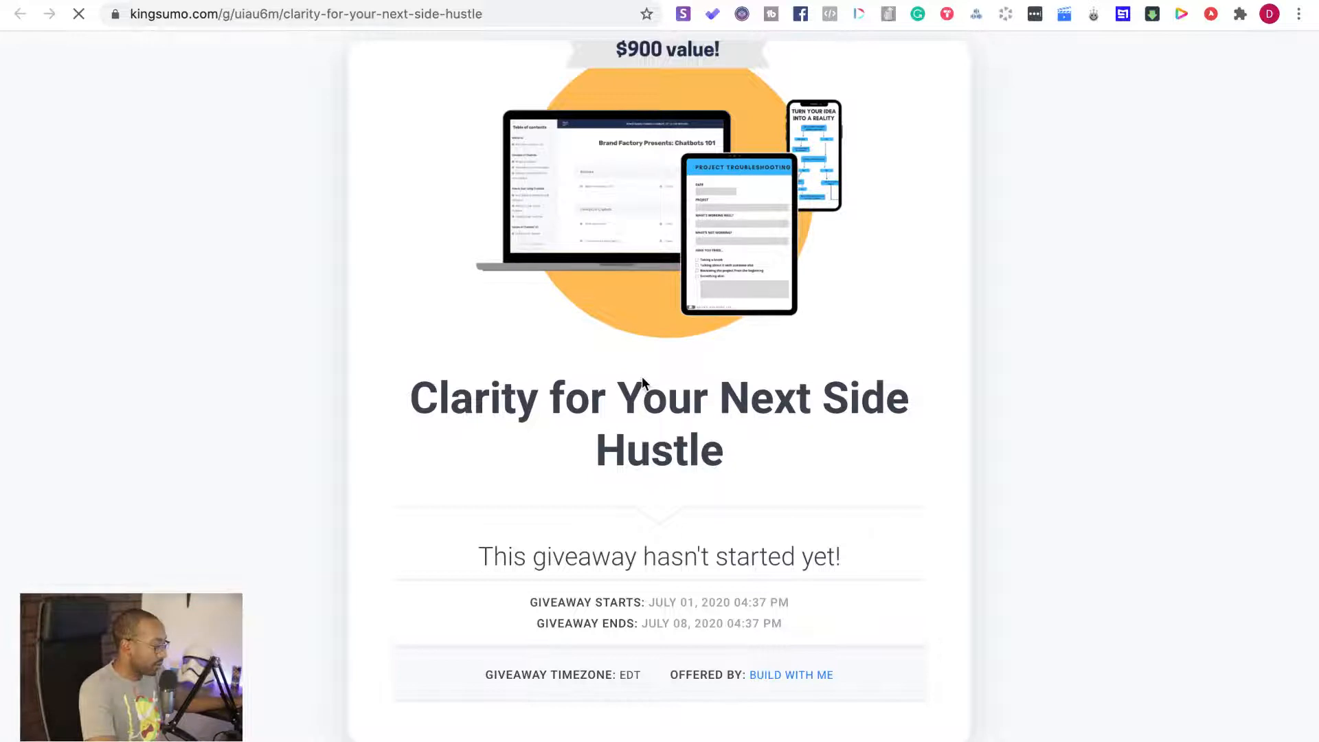
# Review the public page of "Clarity for Your Next Side Hustle", including its start and end dates and footer
pyautogui.scroll(-5, 642, 376)
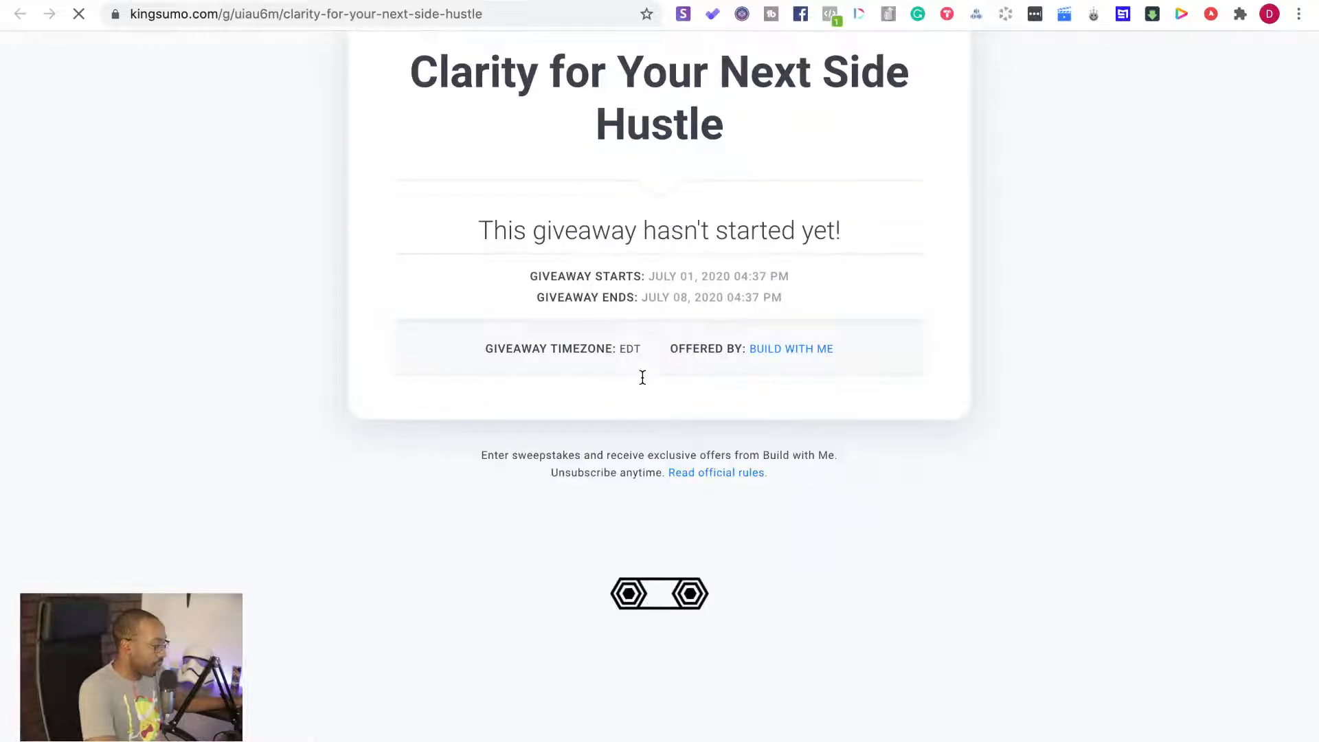
pyautogui.scroll(5, 643, 377)
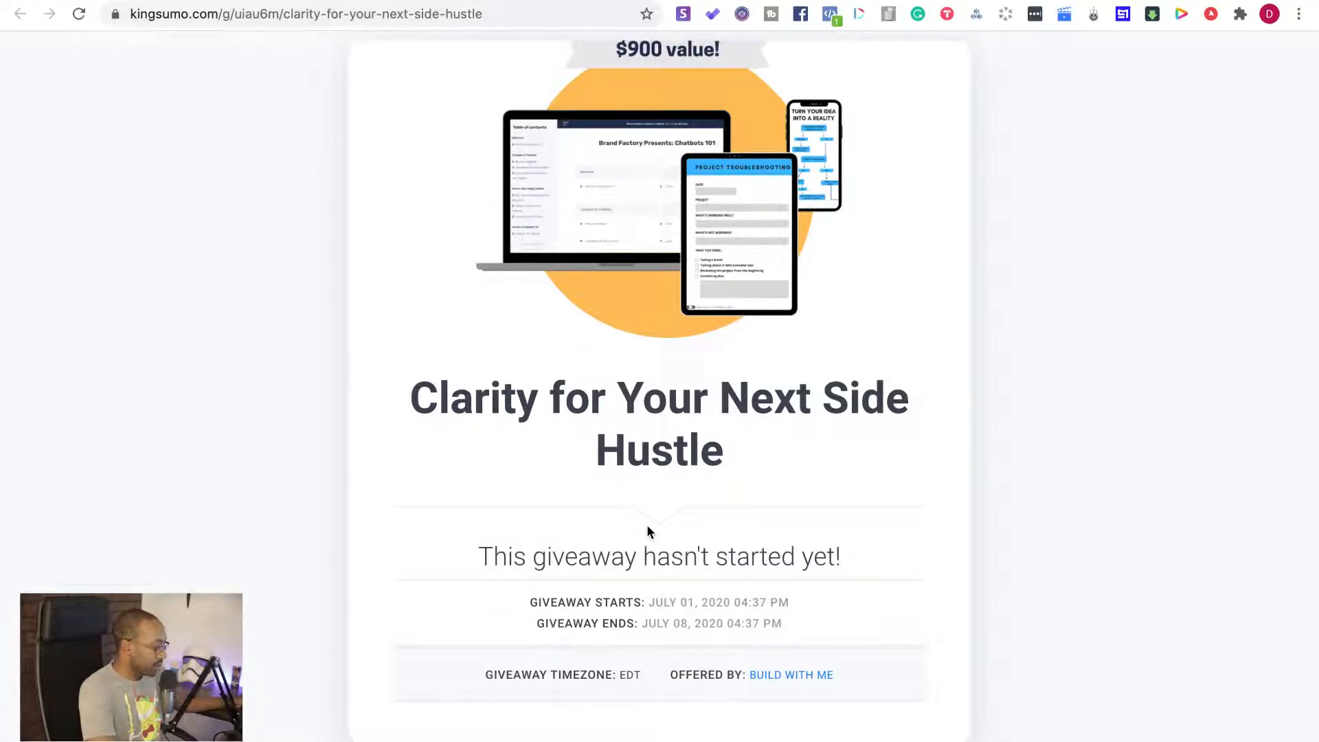
pyautogui.scroll(-5, 649, 532)
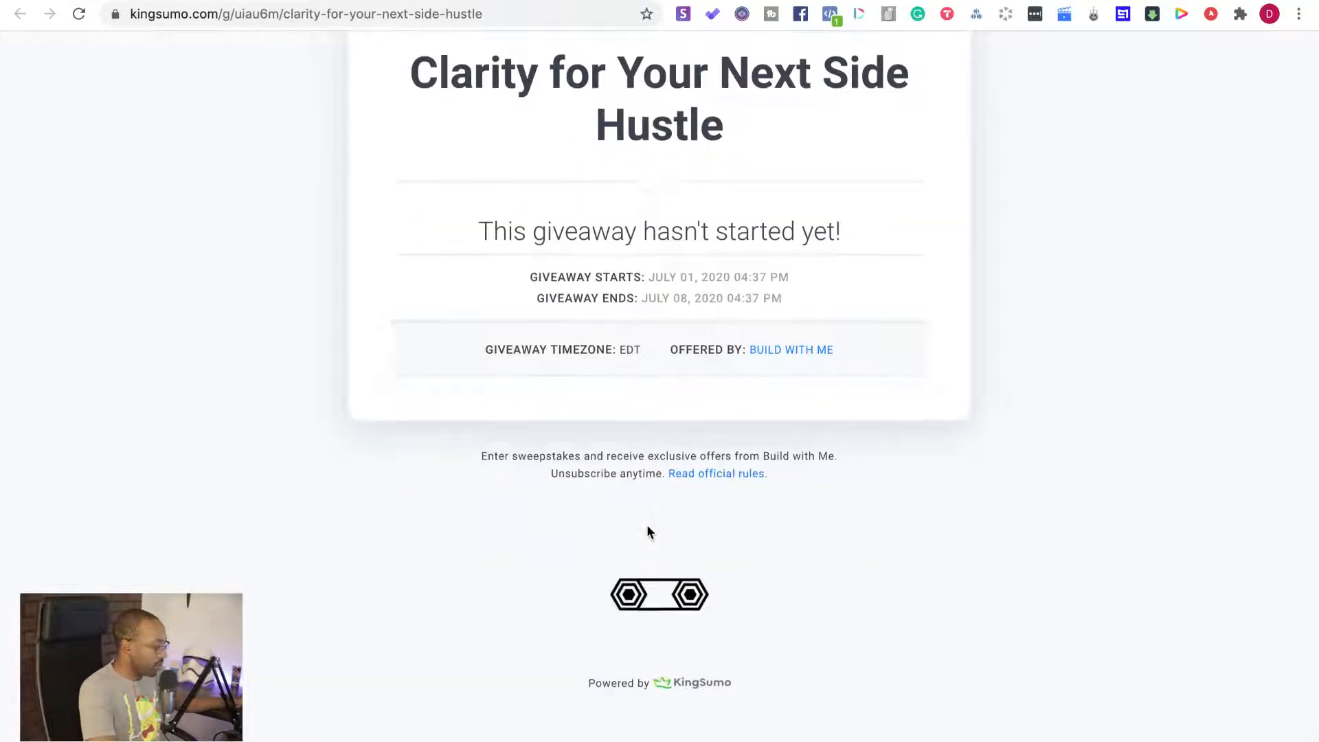
pyautogui.scroll(5, 647, 527)
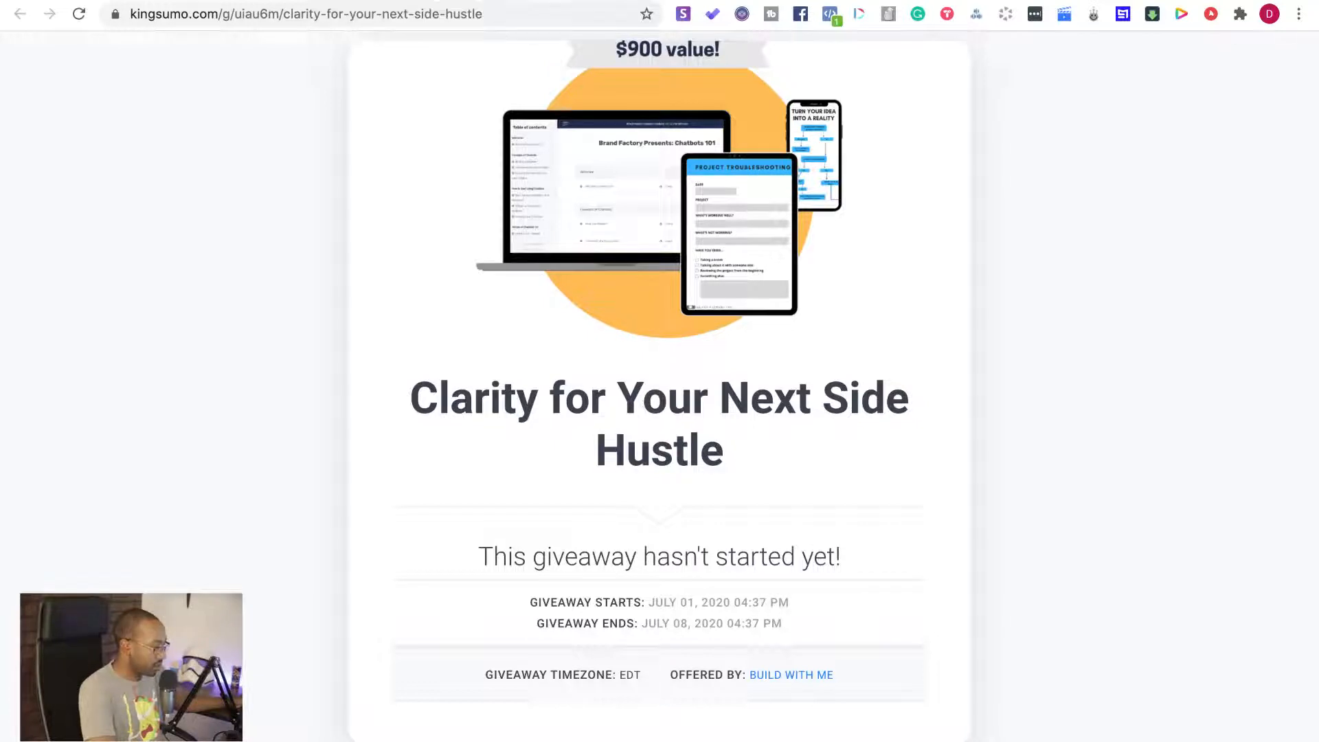
# Go from the promotion checklist to the list of all giveaways and view the actions available for "Clarity for Your Next Side Hustle"
pyautogui.click(474, 0)
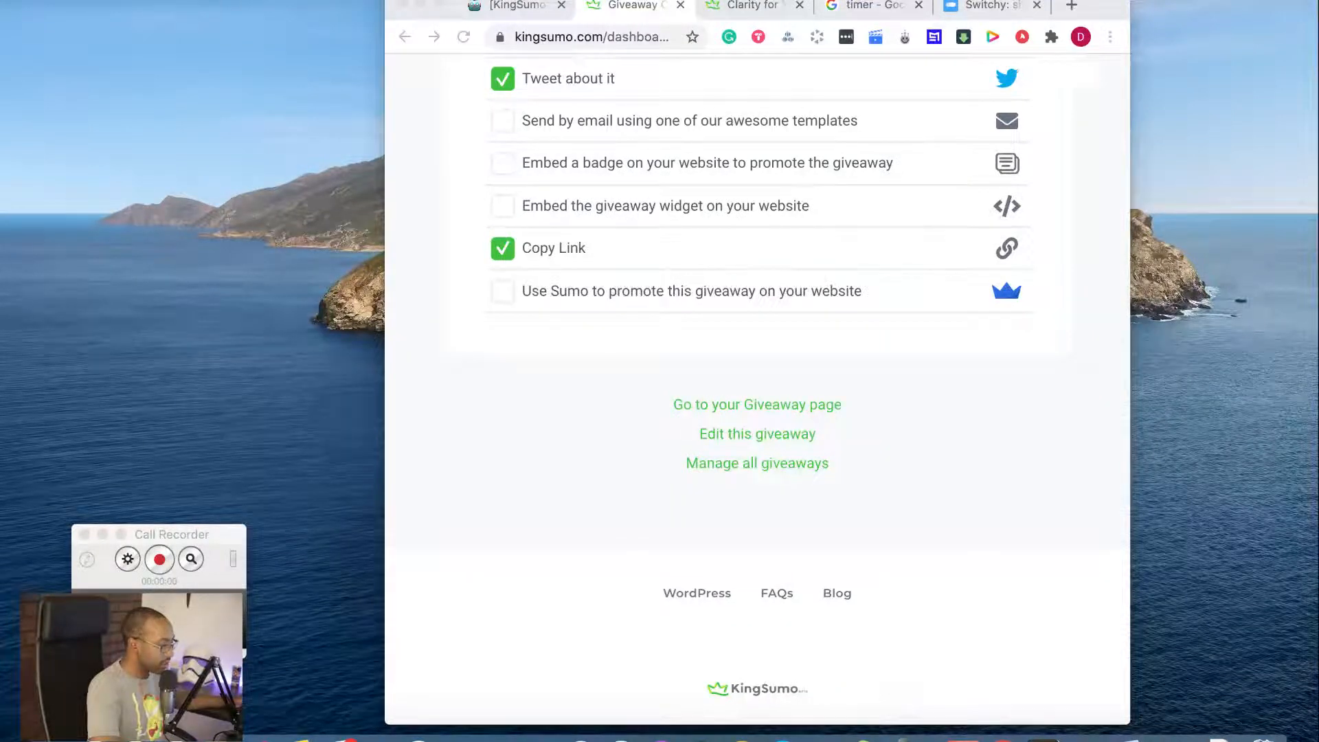
pyautogui.click(439, 4)
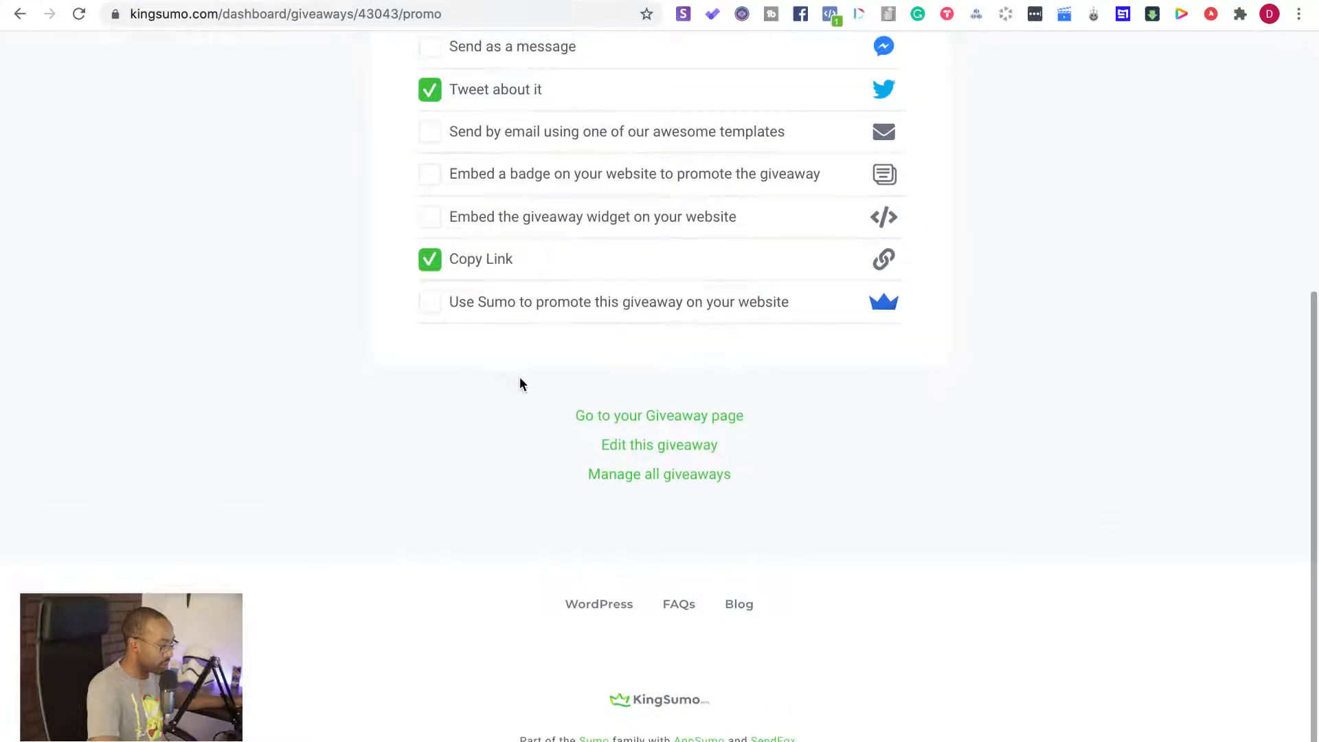
pyautogui.click(623, 478)
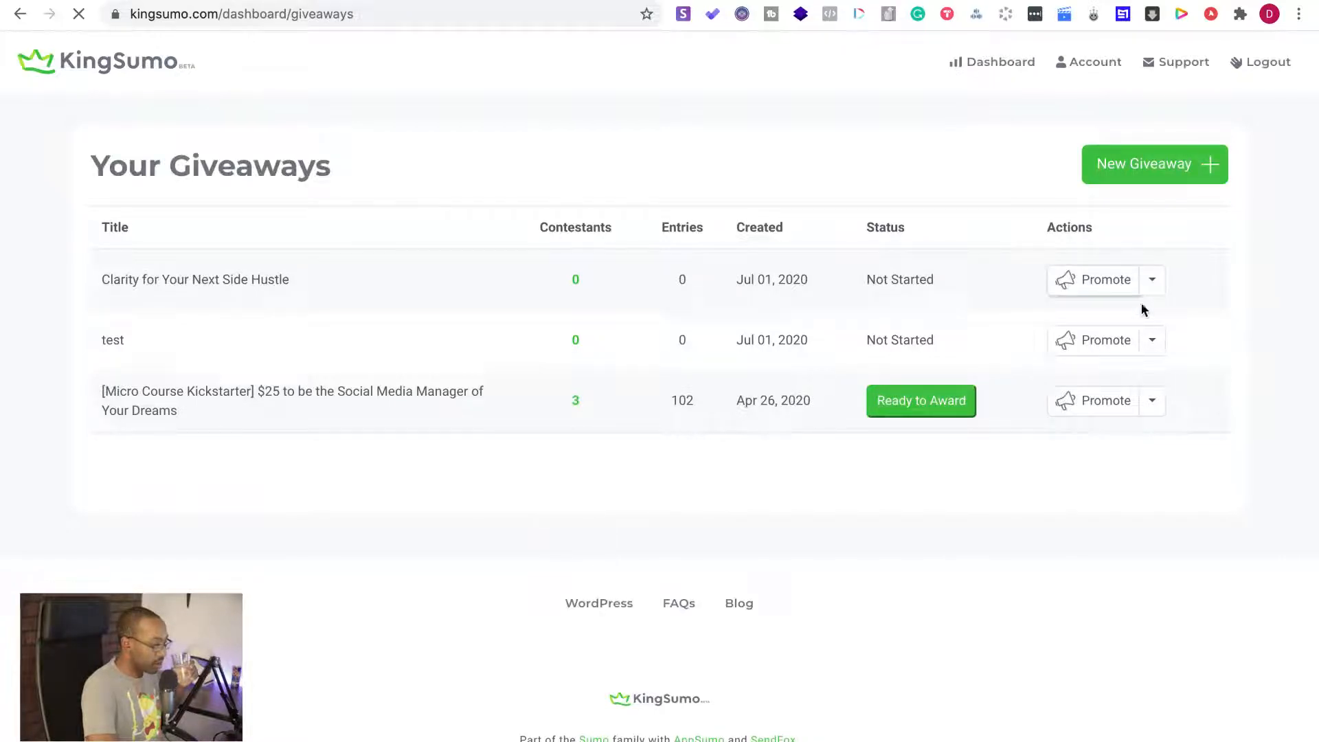
pyautogui.click(1154, 283)
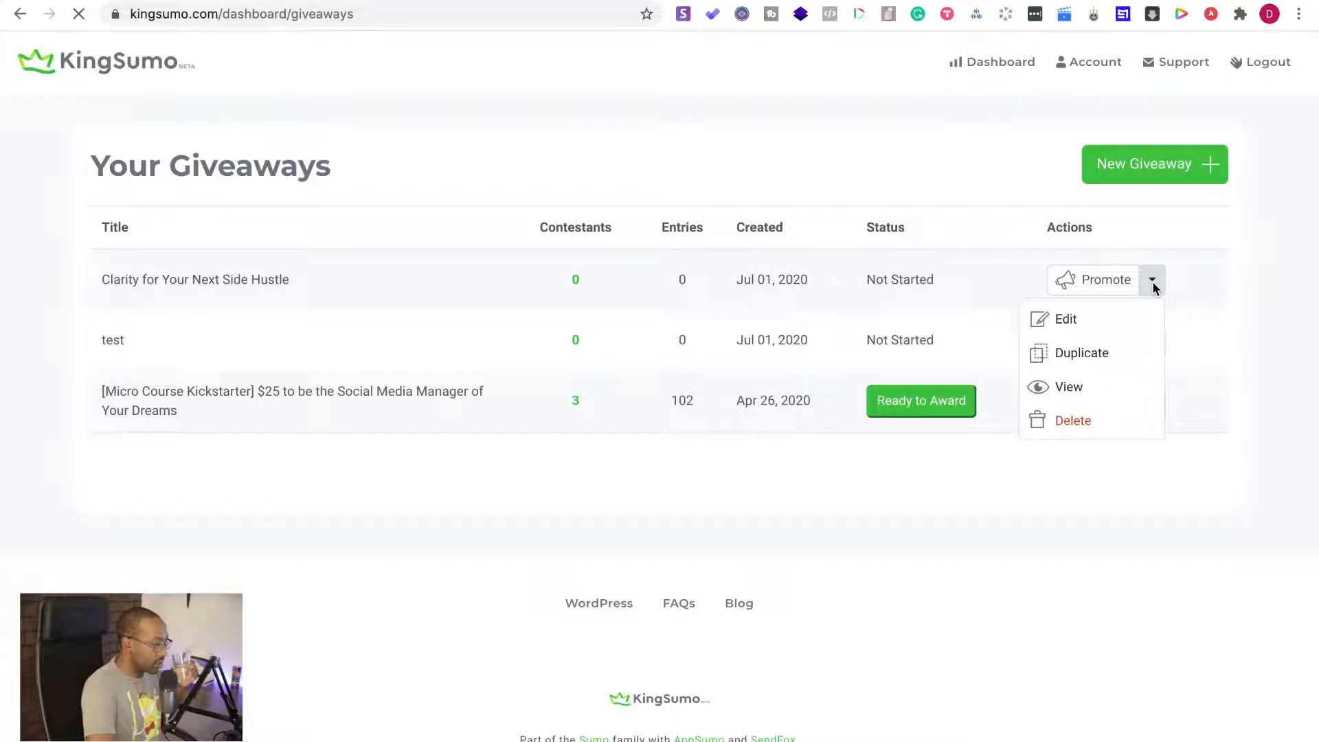
pyautogui.click(1152, 282)
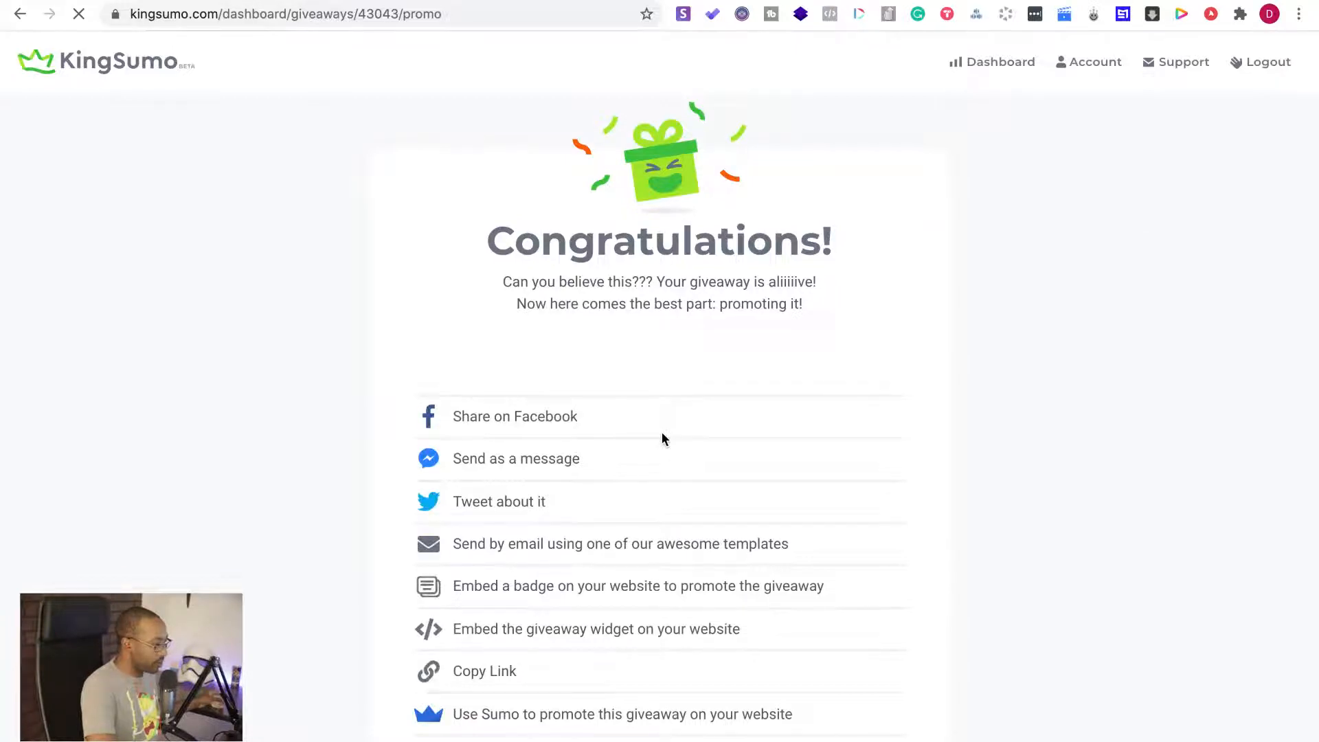
# Open the giveaway "Clarity for Your Next Side Hustle" for editing and go to its schedule settings
pyautogui.scroll(-5, 592, 360)
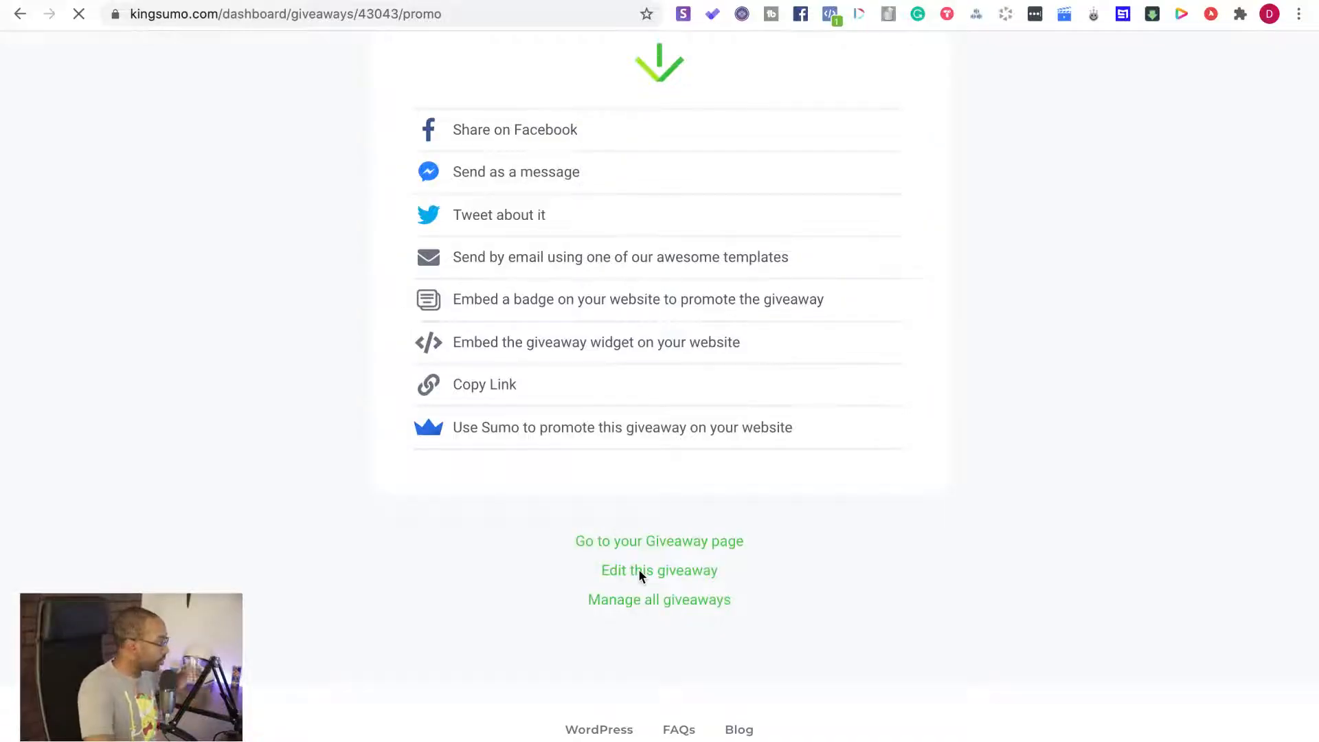
pyautogui.click(639, 572)
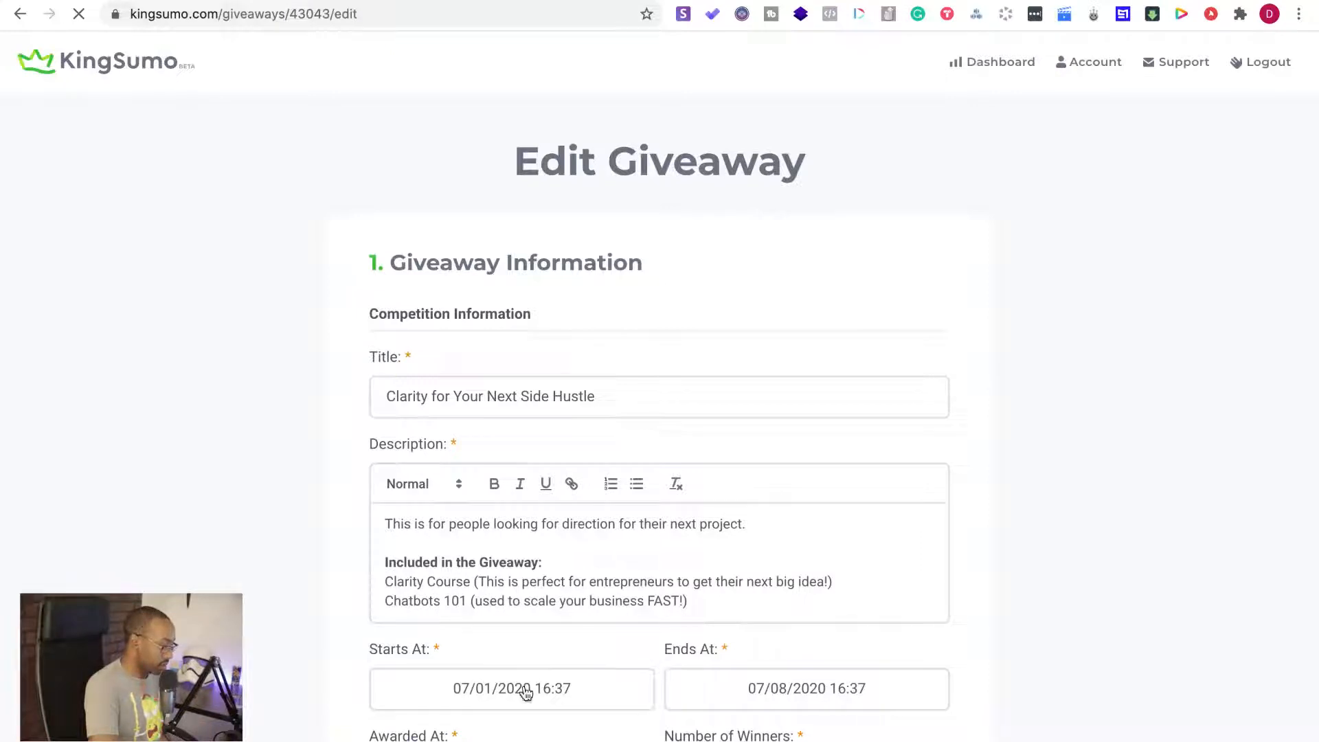
pyautogui.scroll(-2, 526, 693)
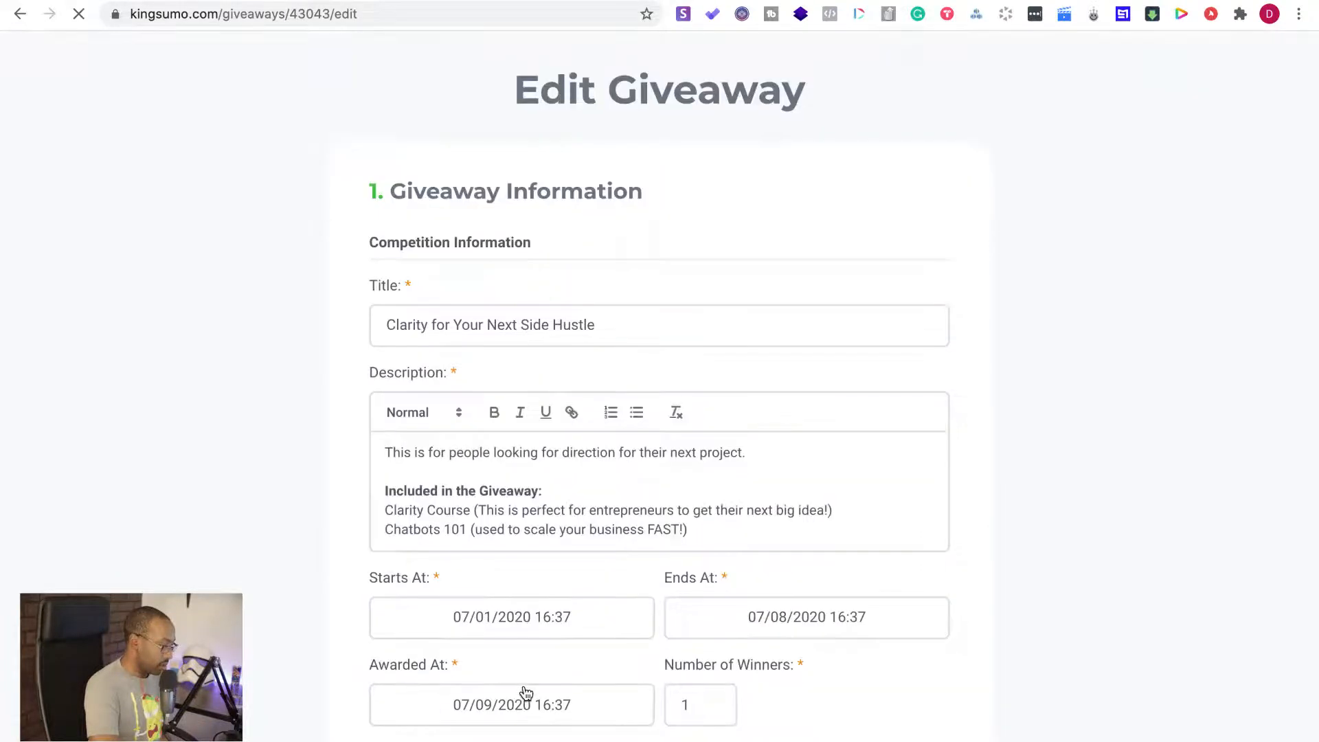
# Set the giveaway's start to 07/01/2020 at 04:00, trying July 25 as the start date first
pyautogui.click(559, 604)
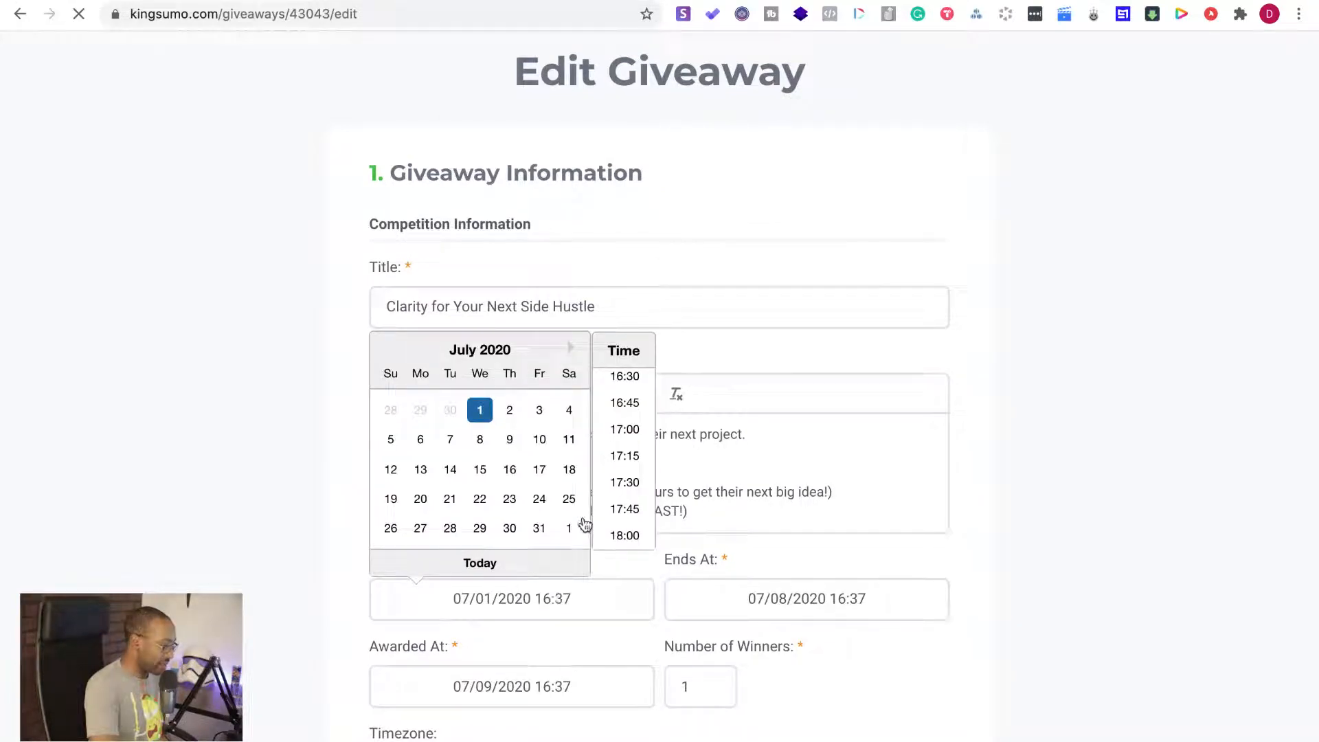
pyautogui.click(569, 499)
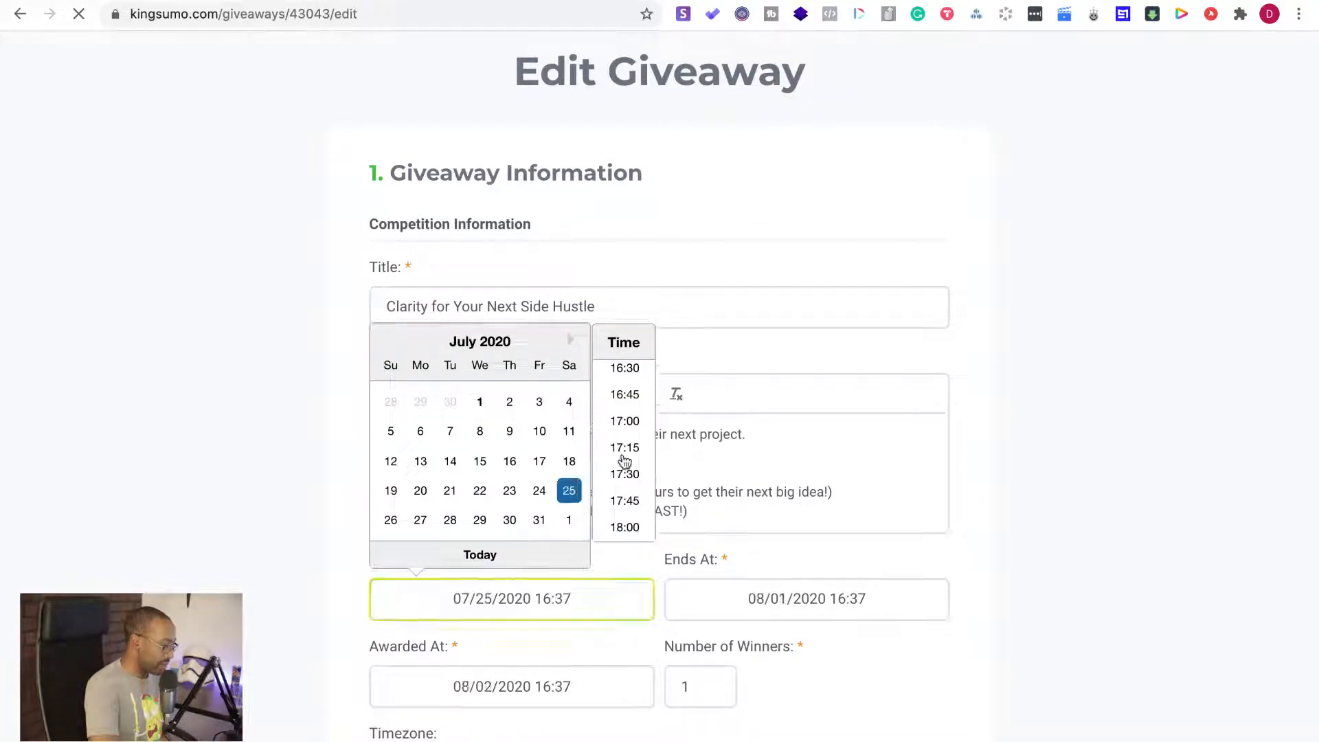
pyautogui.click(480, 402)
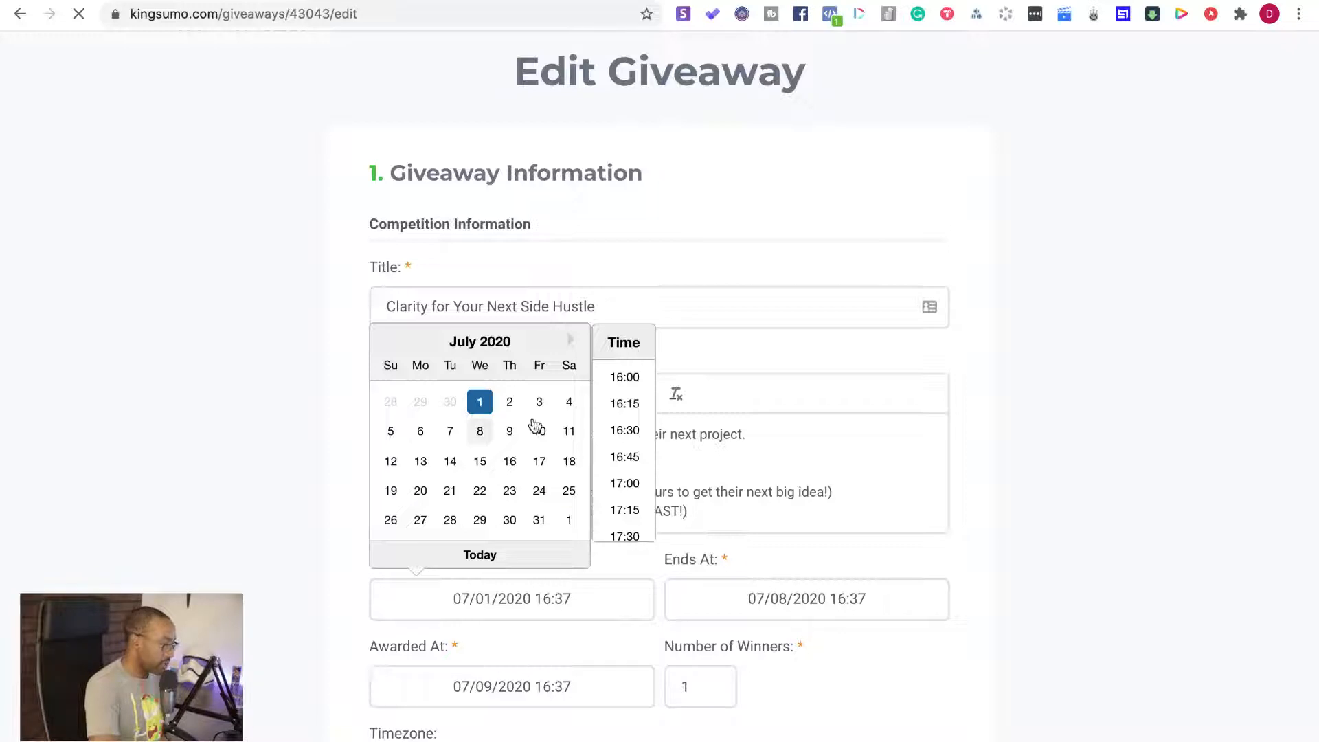
pyautogui.scroll(10, 621, 405)
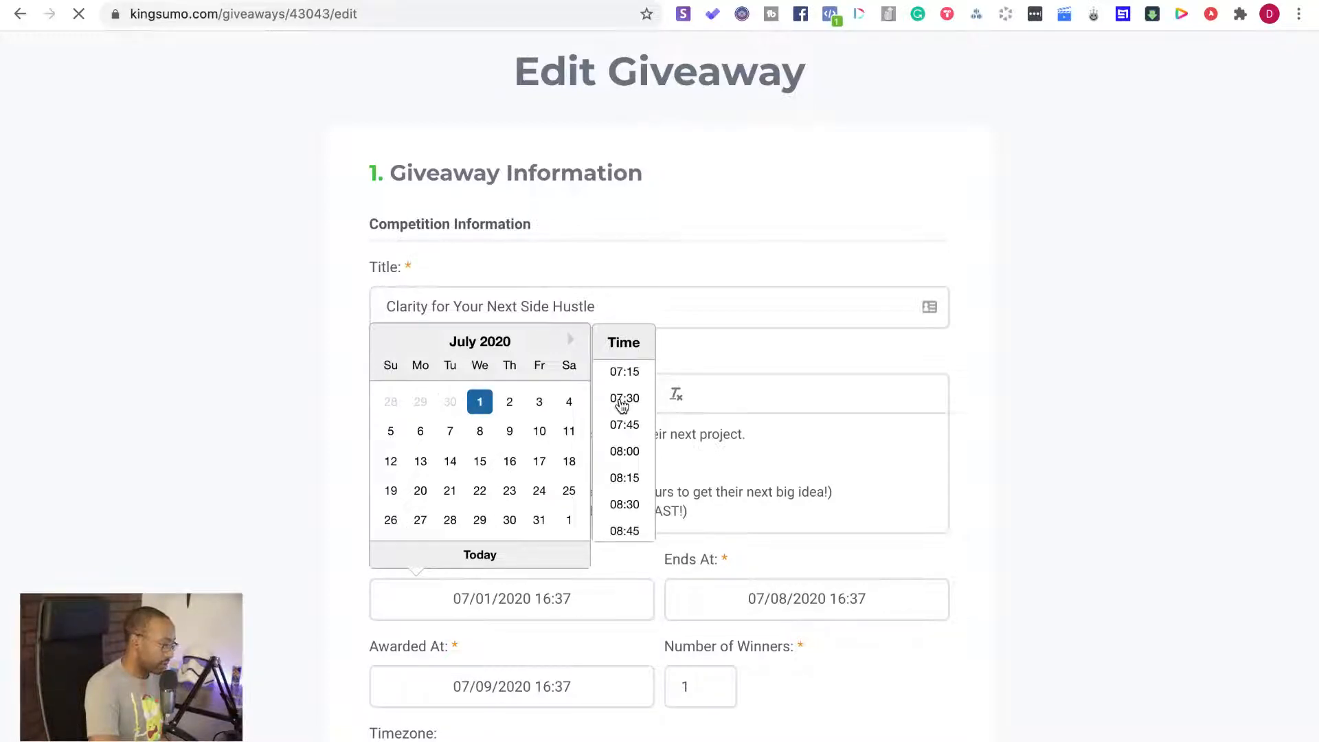
pyautogui.scroll(5, 622, 406)
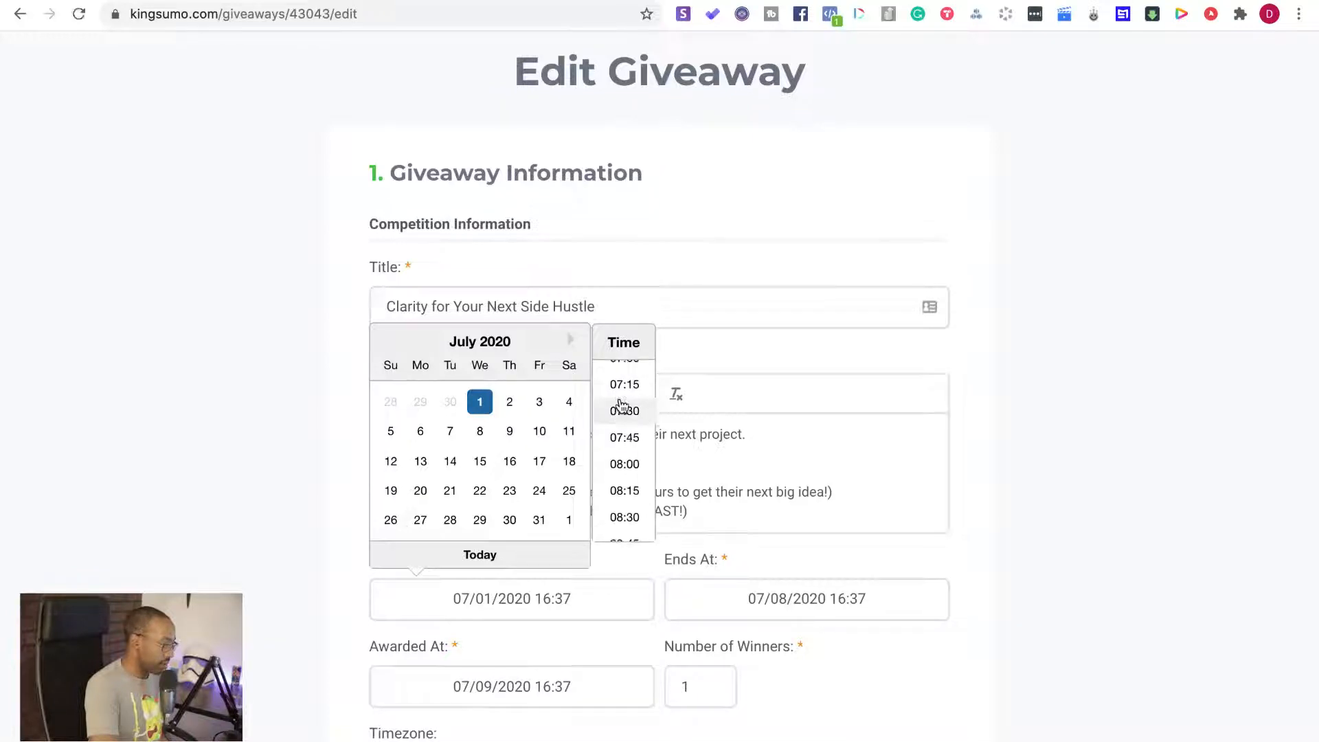
pyautogui.click(625, 400)
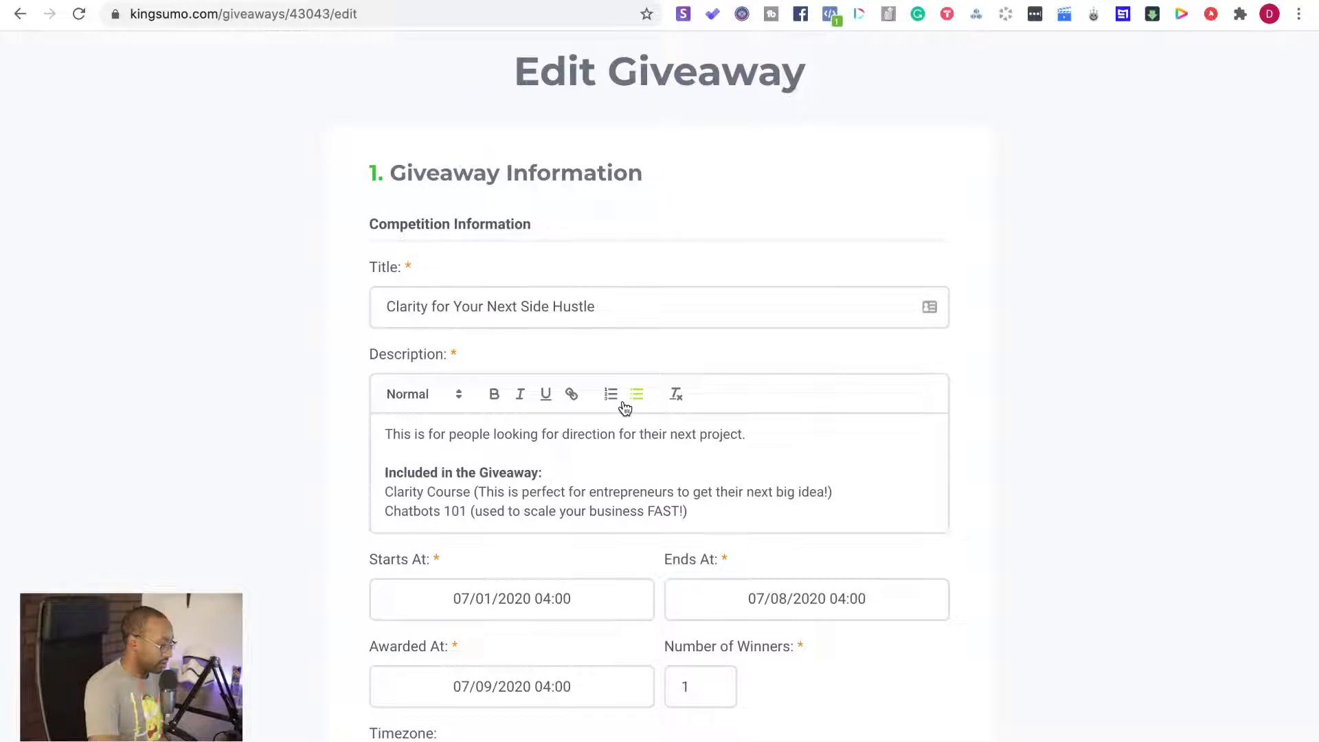
# Save the giveaway with its edited schedule, keeping the GDPR consent requirement enabled
pyautogui.scroll(-4, 323, 603)
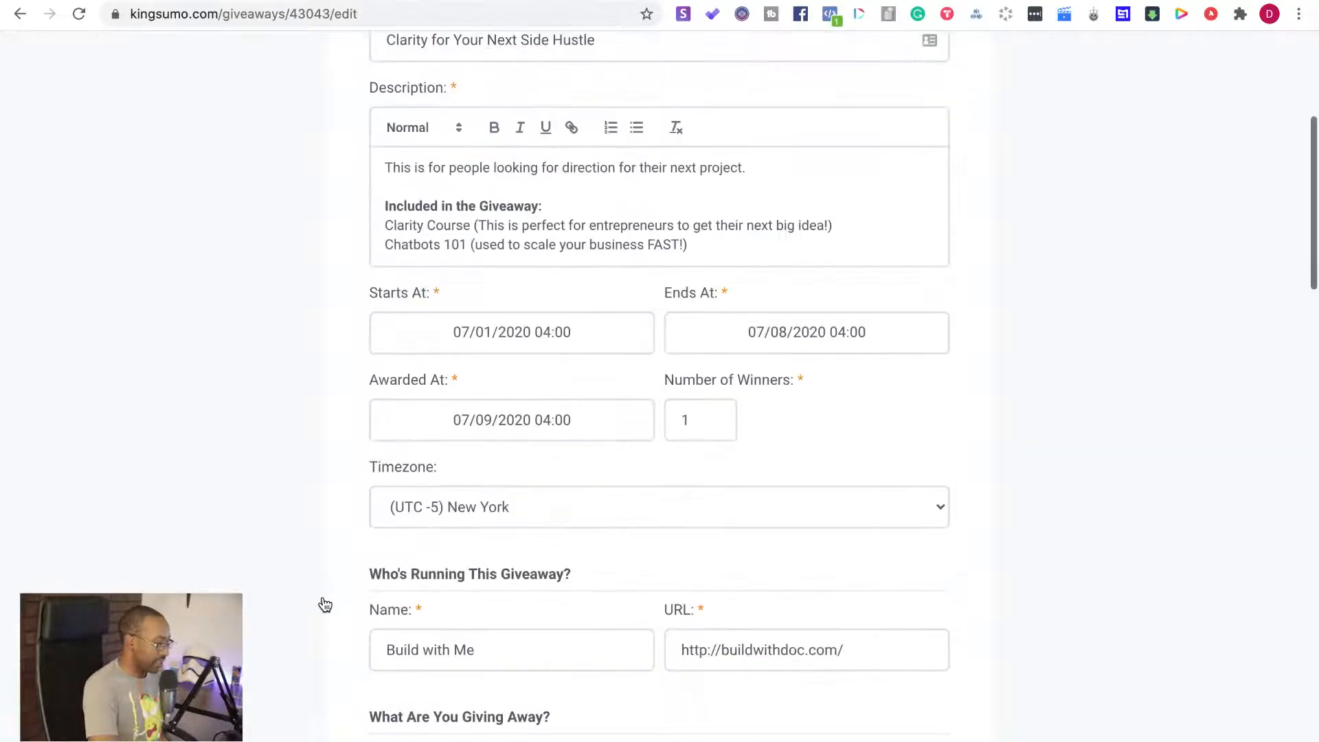
pyautogui.scroll(-10, 323, 604)
pyautogui.scroll(-10, 325, 604)
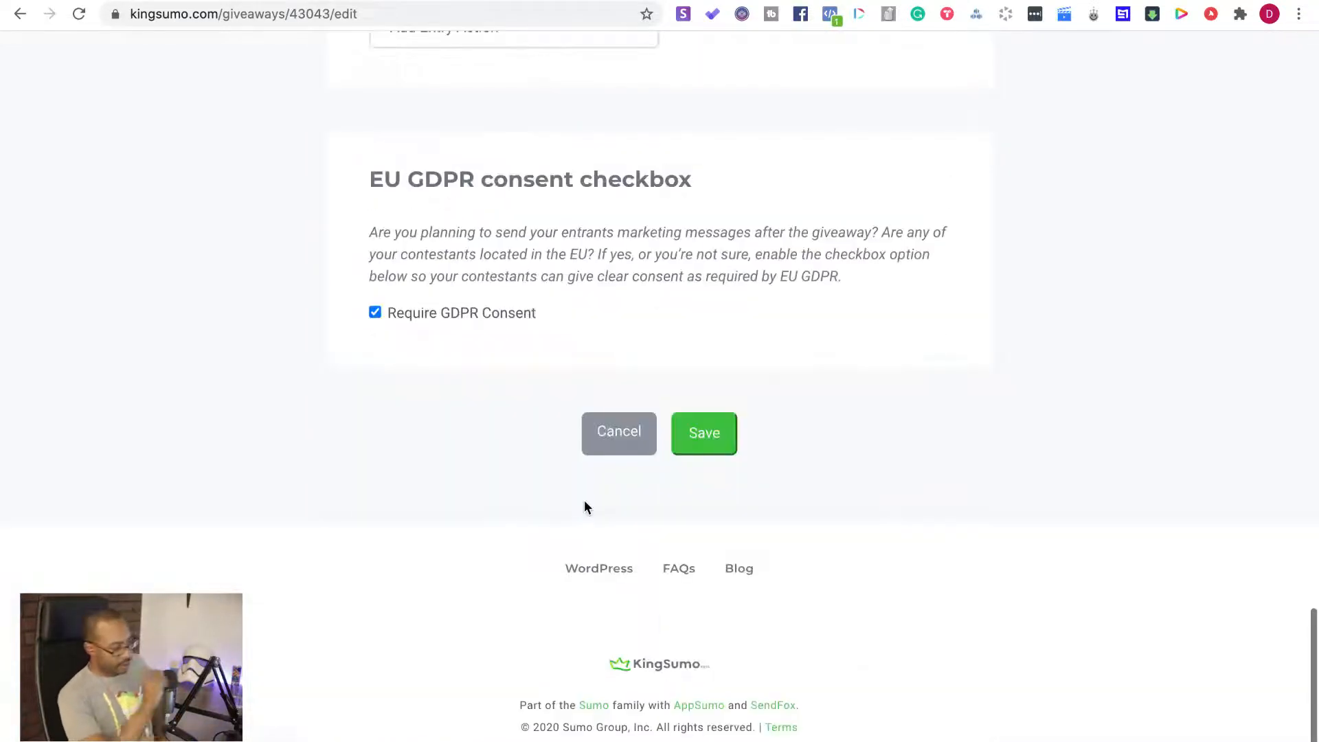
pyautogui.click(701, 438)
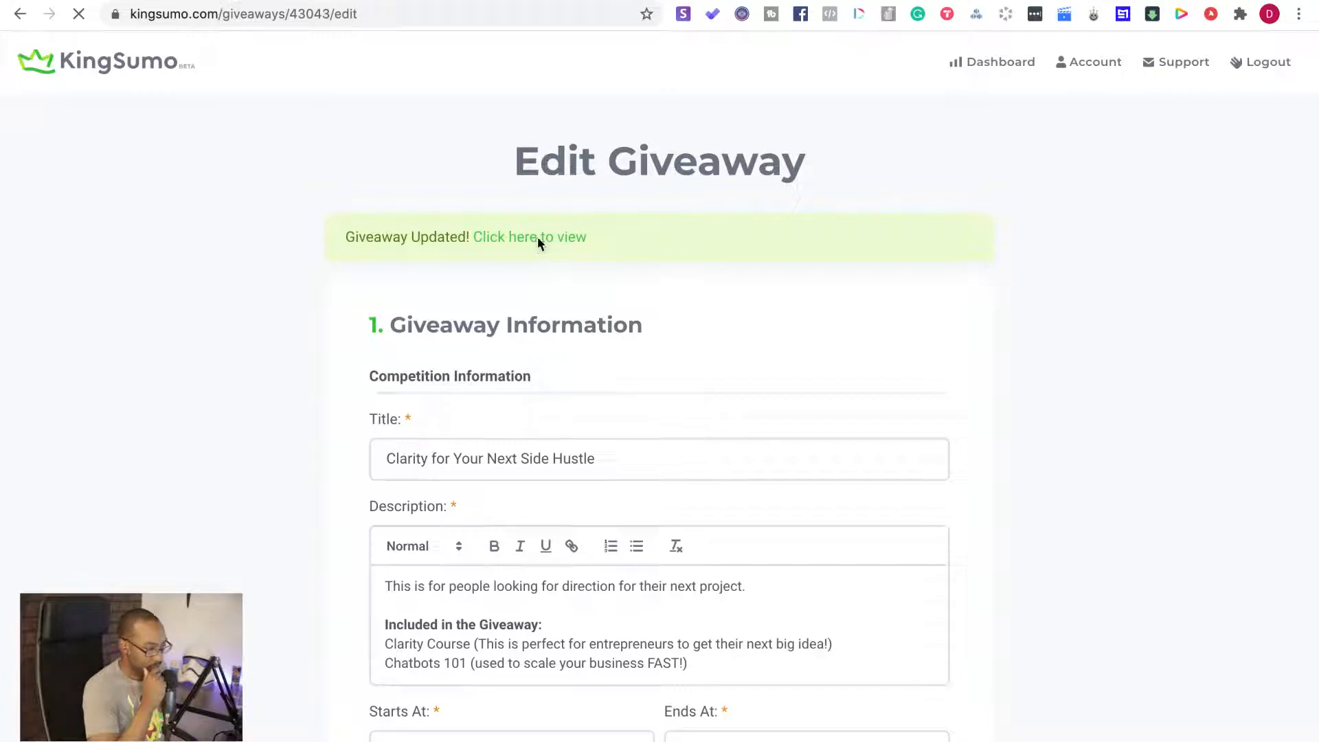
# View the updated public giveaway page and examine its countdown, entry form, description, timezone and footer
pyautogui.click(539, 241)
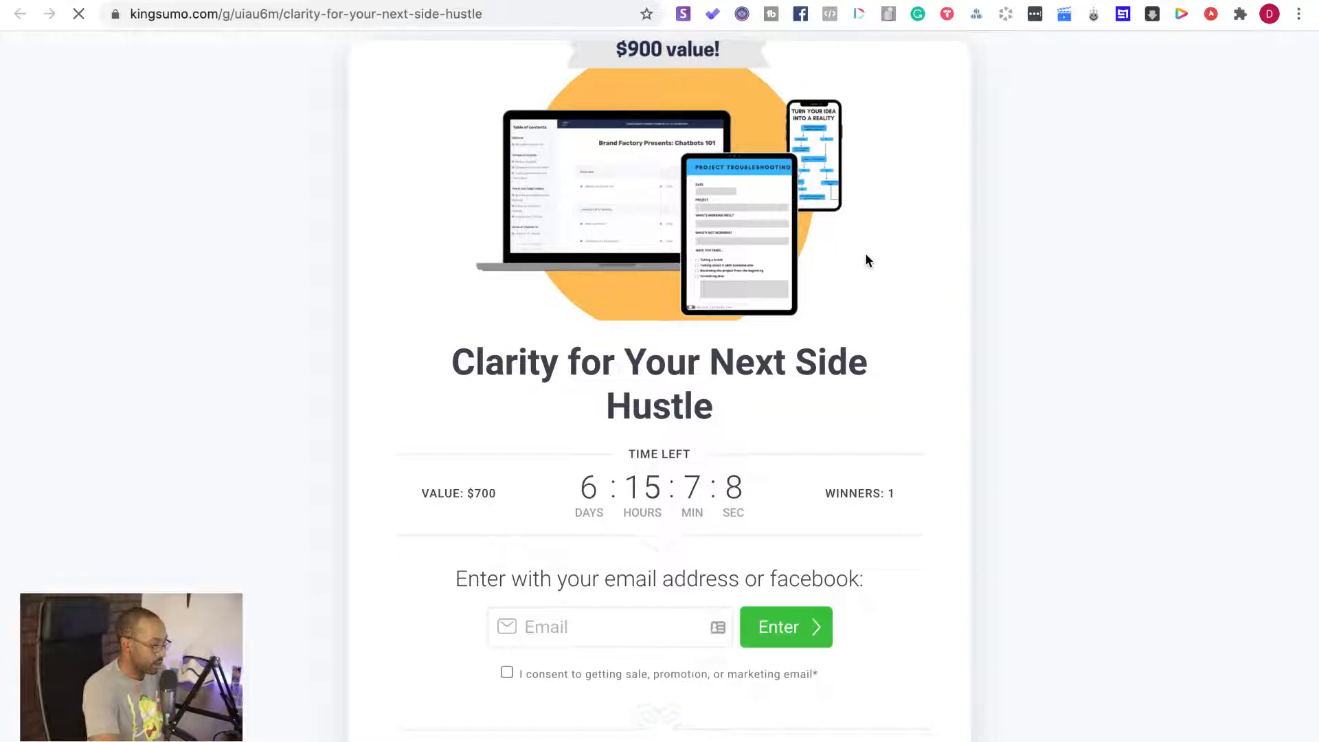
pyautogui.scroll(-10, 865, 260)
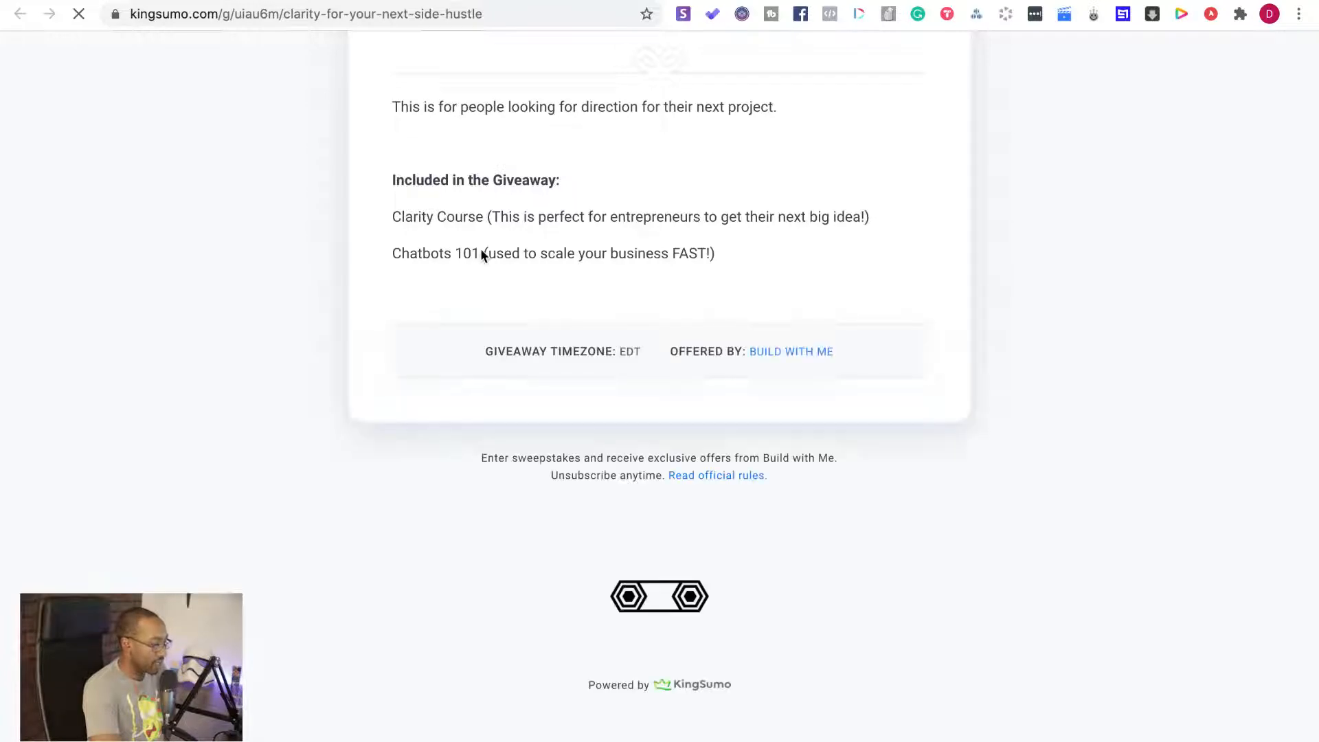
pyautogui.scroll(5, 481, 256)
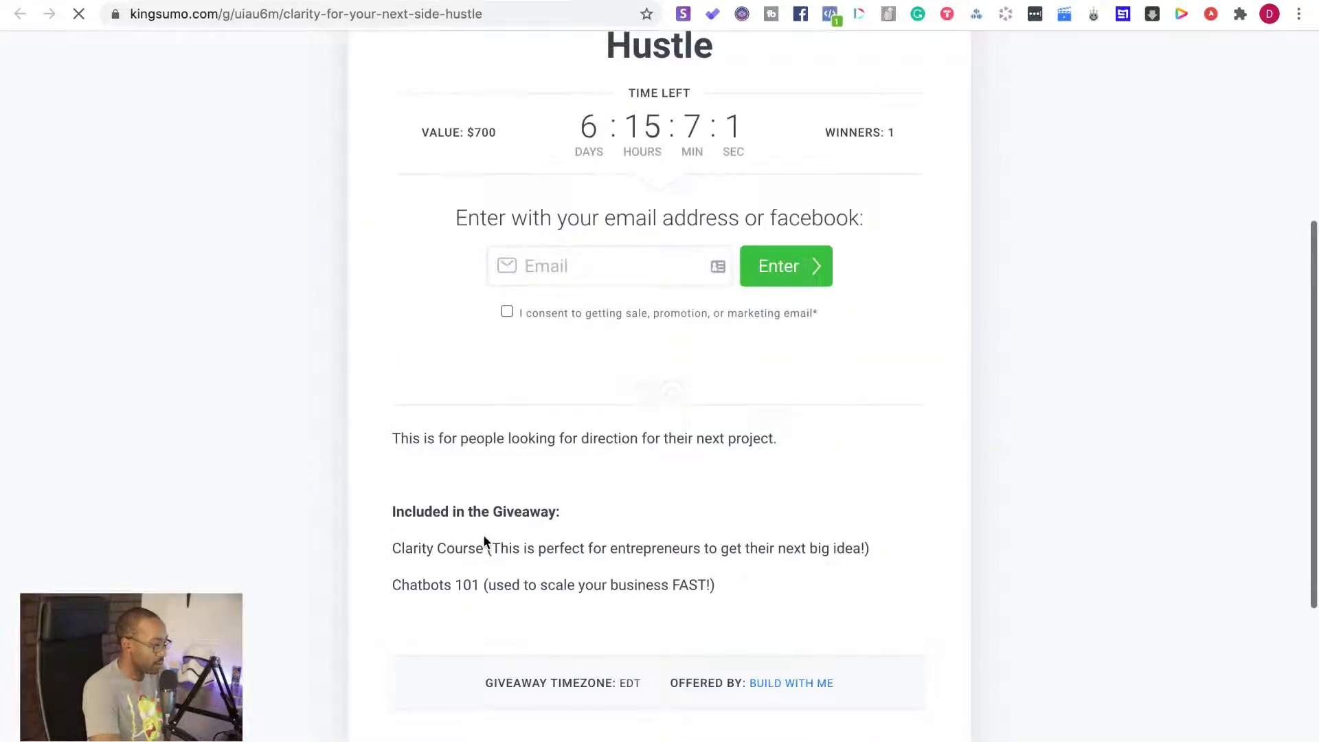
pyautogui.scroll(5, 484, 535)
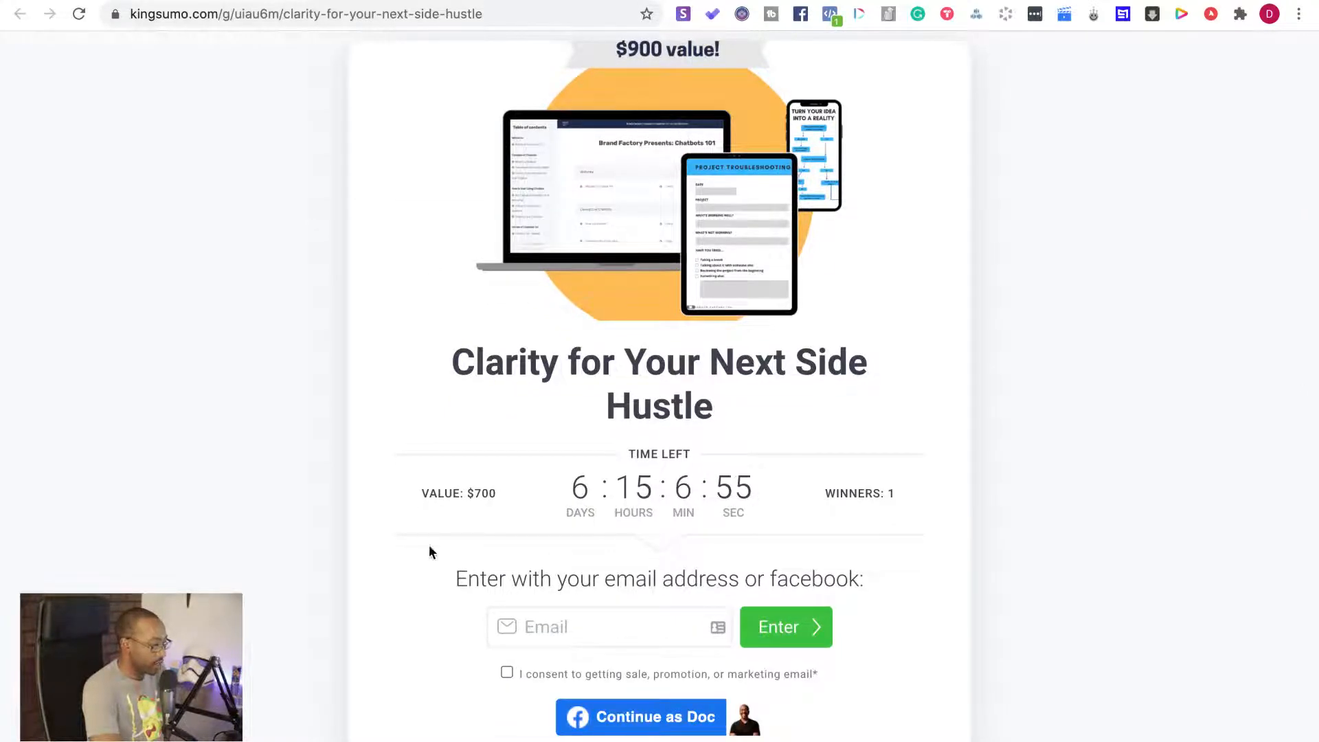
pyautogui.scroll(-1, 429, 553)
pyautogui.scroll(-1, 429, 551)
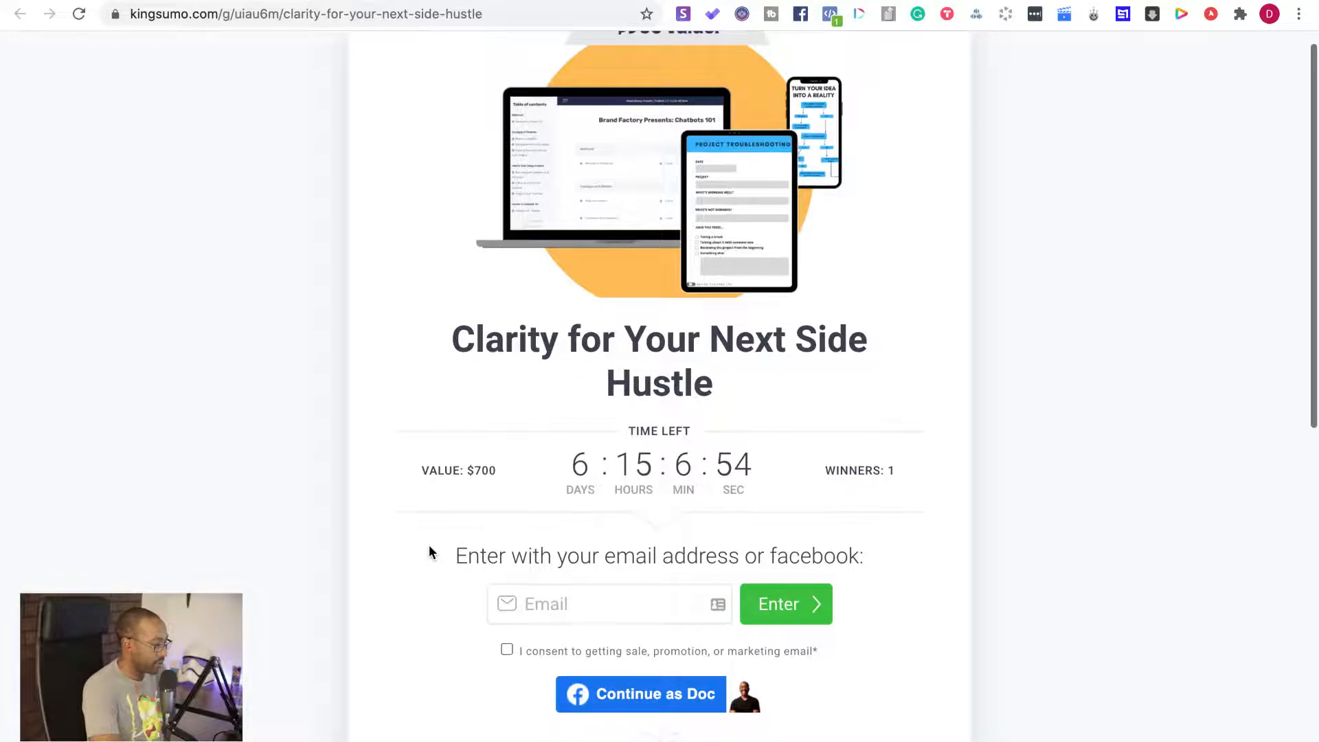
pyautogui.scroll(-3, 430, 550)
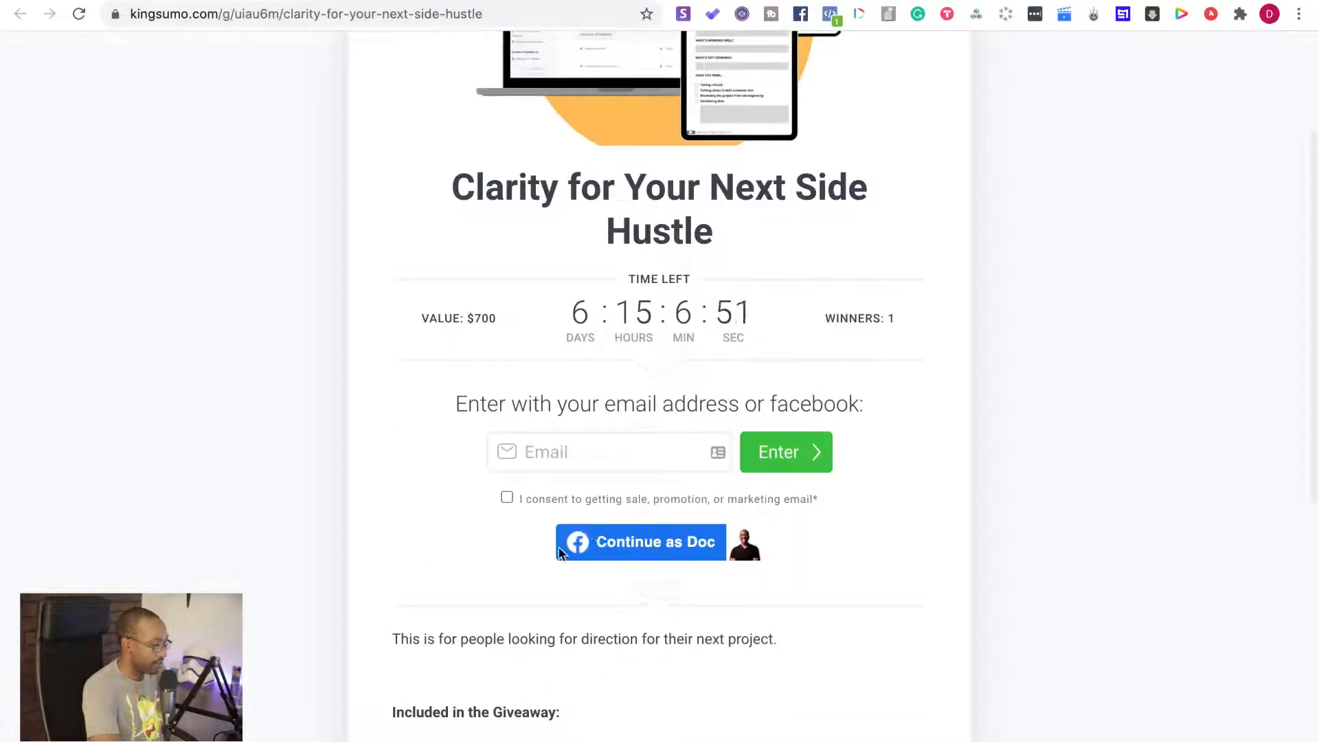
pyautogui.scroll(-1, 534, 424)
pyautogui.scroll(-7, 494, 612)
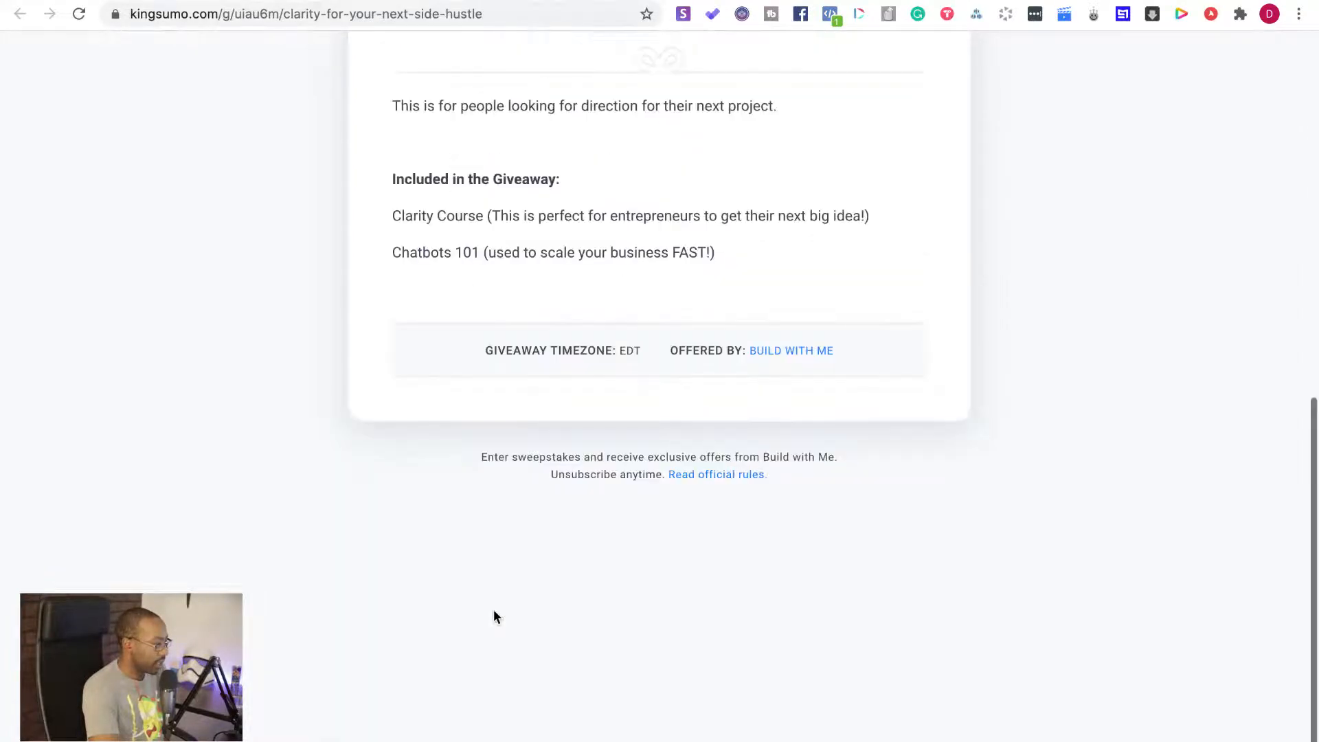
pyautogui.scroll(10, 494, 610)
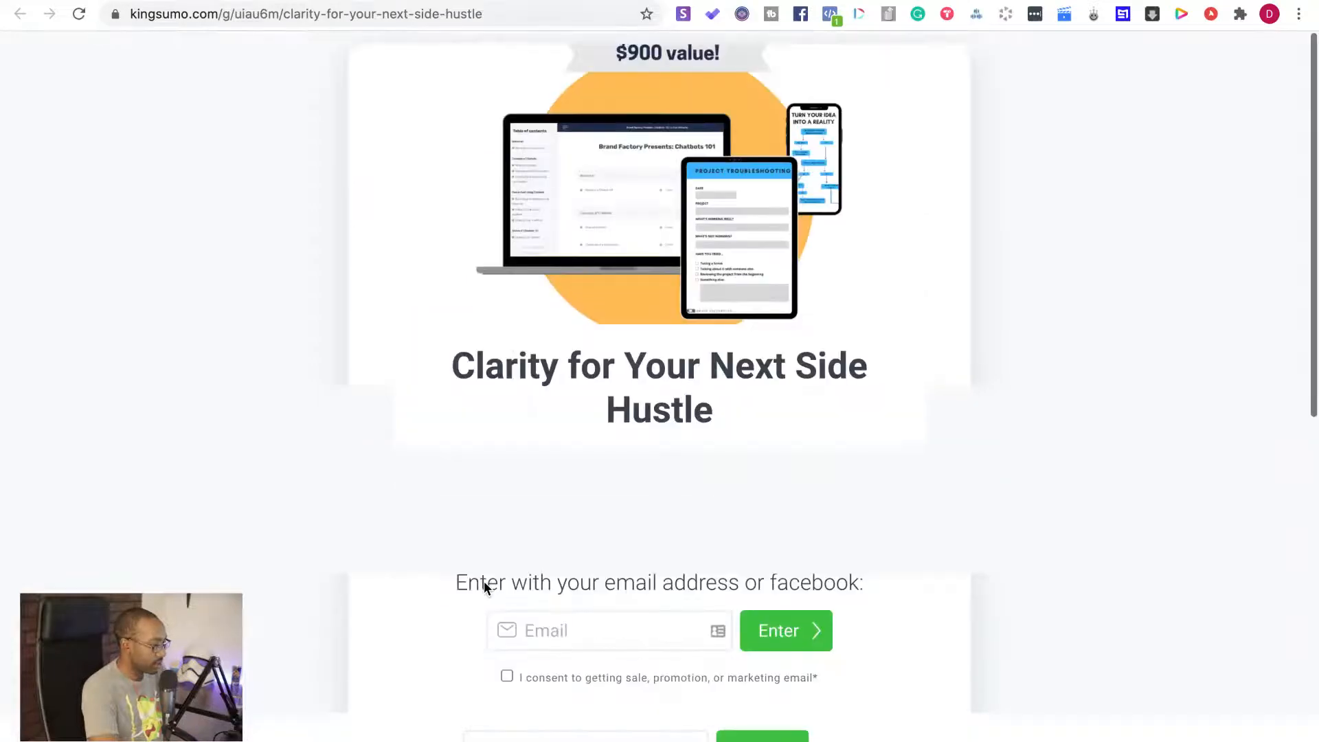
# Leave full screen and switch to the Google stopwatch to check the recorded build time
pyautogui.click(56, 1)
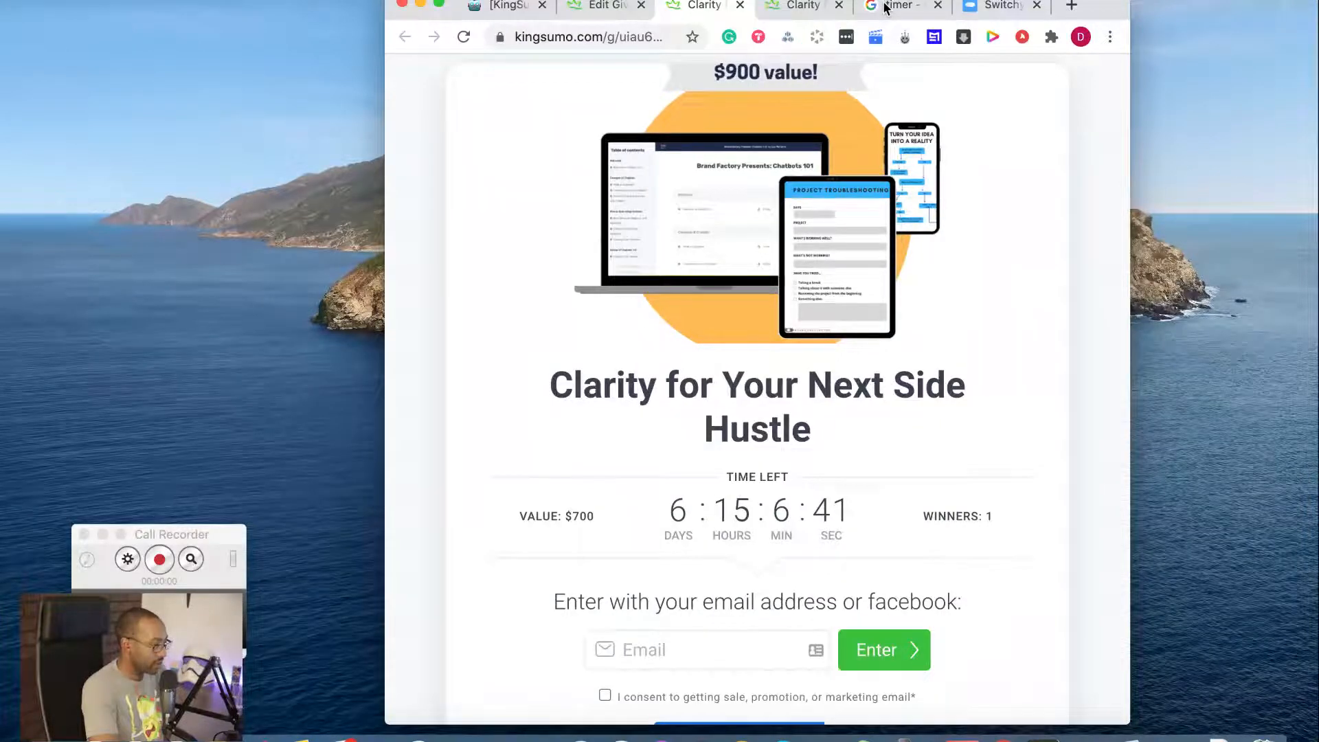
pyautogui.click(887, 8)
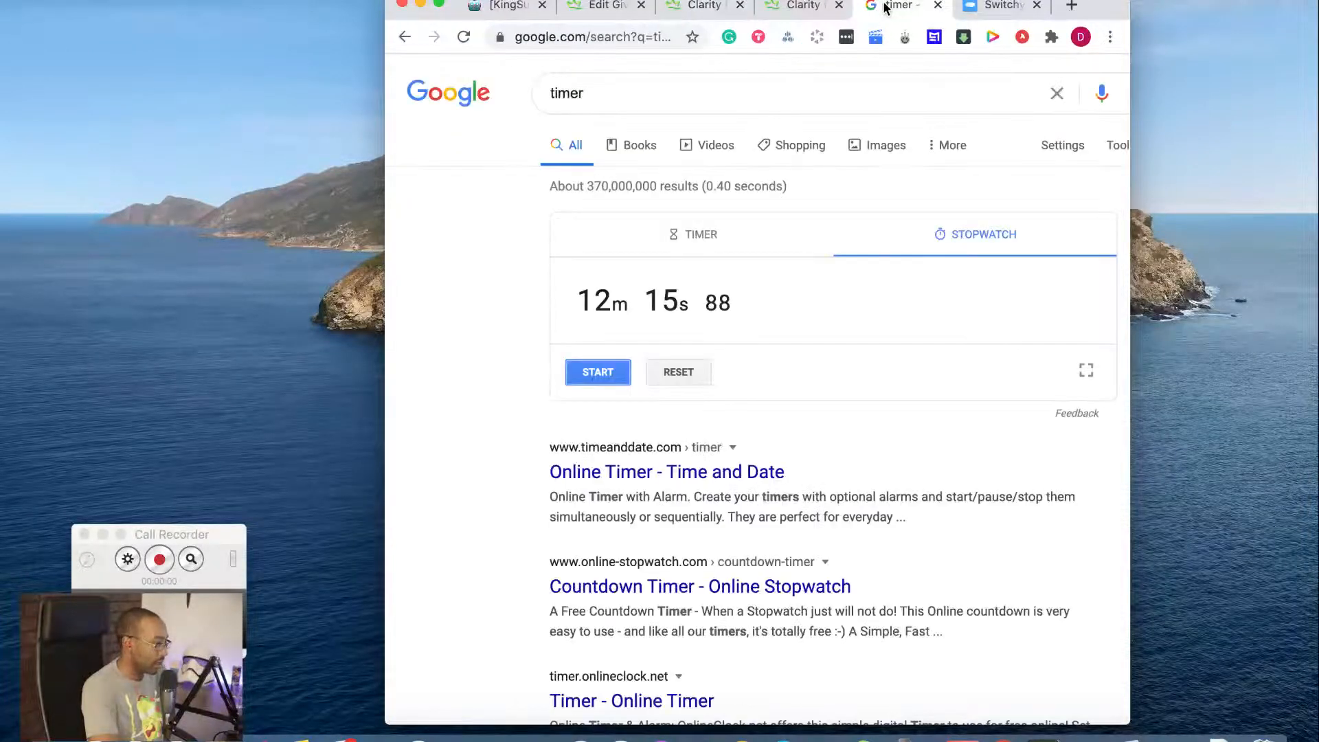
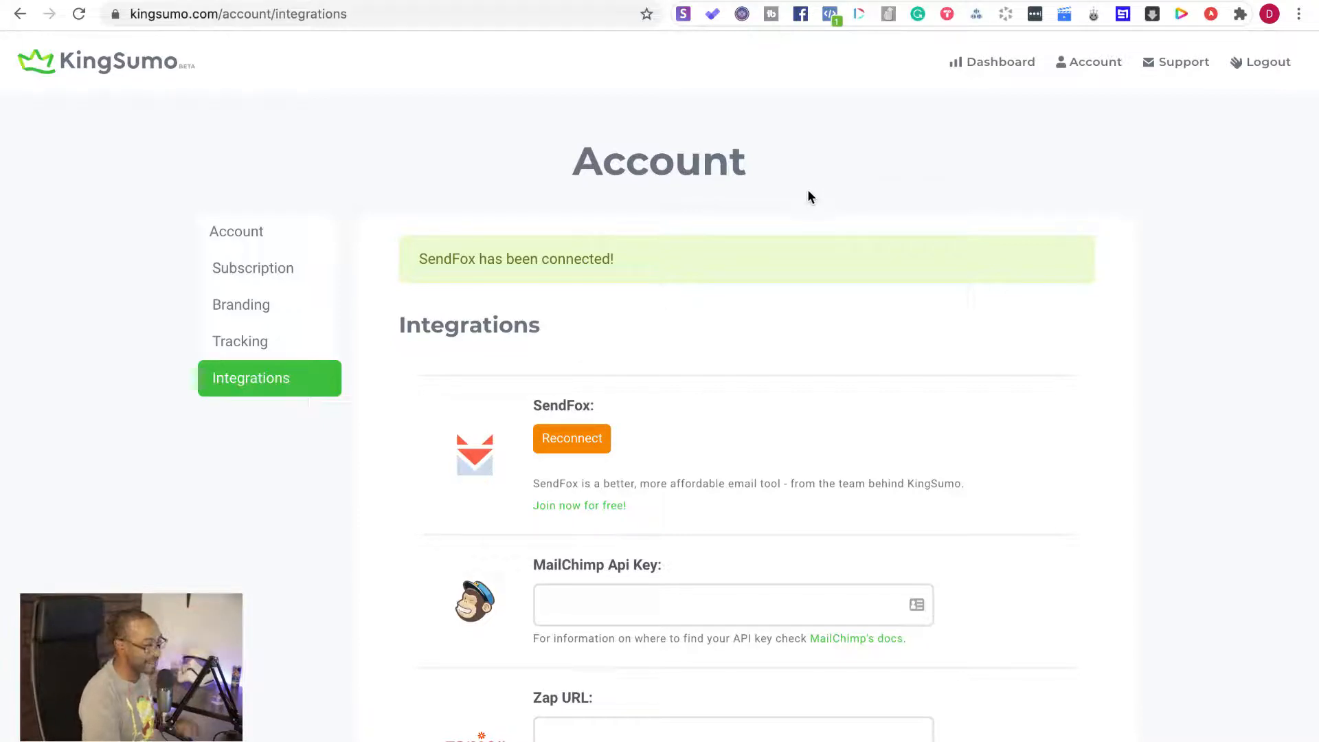
# Open the "Clarity for Your Next Side Hustle" giveaway for editing from the giveaways dashboard
pyautogui.click(980, 66)
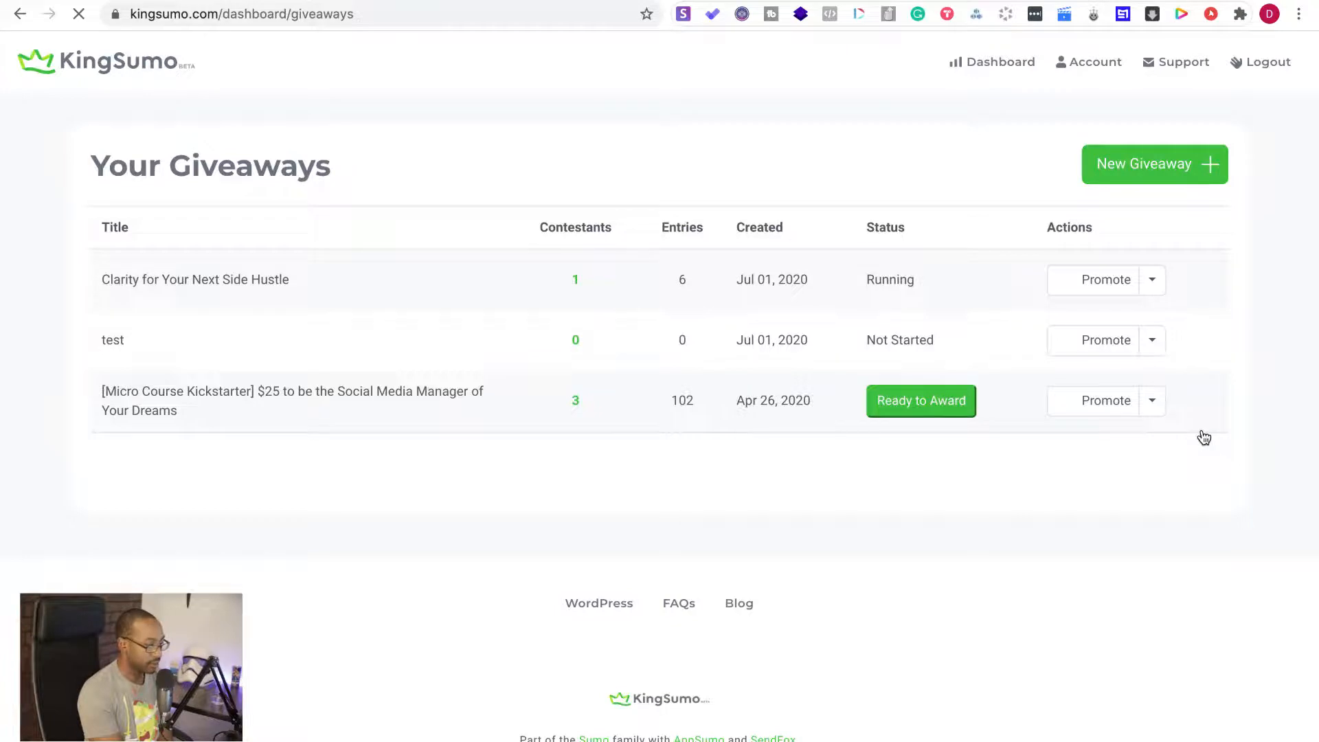
pyautogui.click(1154, 282)
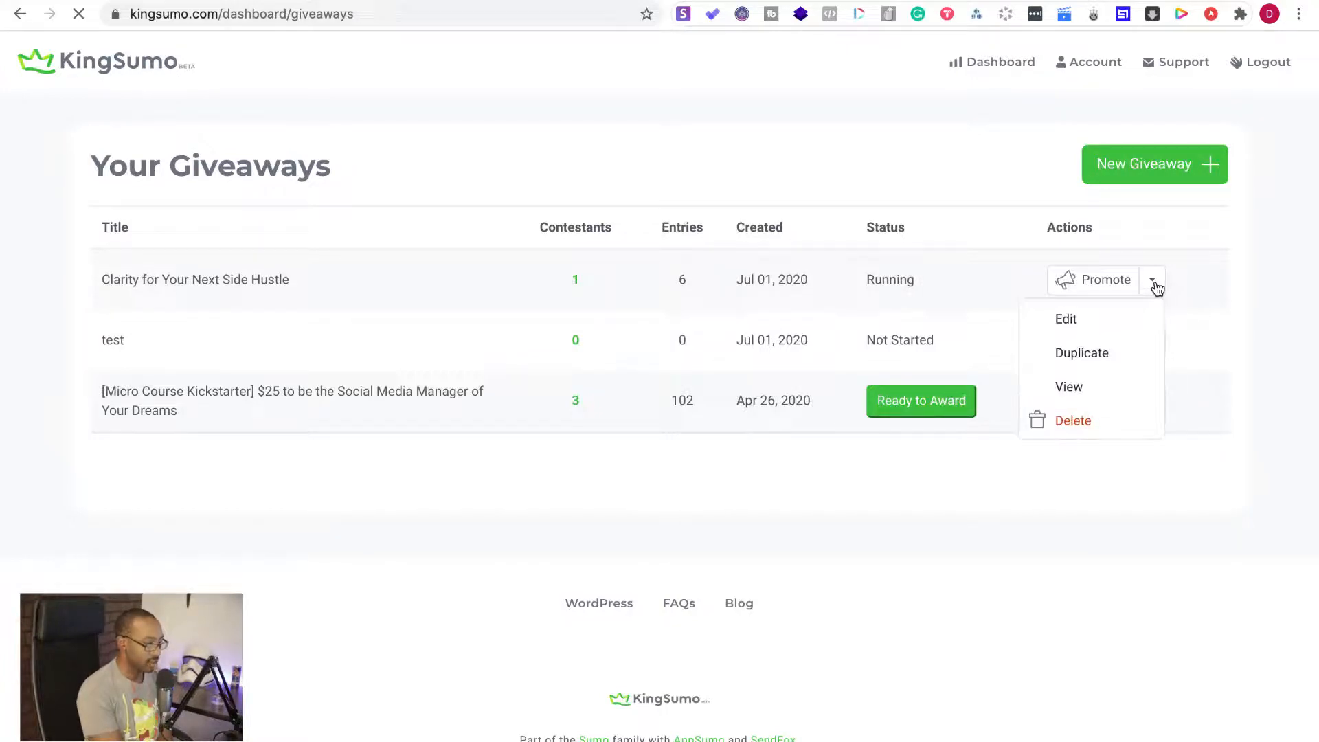
pyautogui.click(1093, 322)
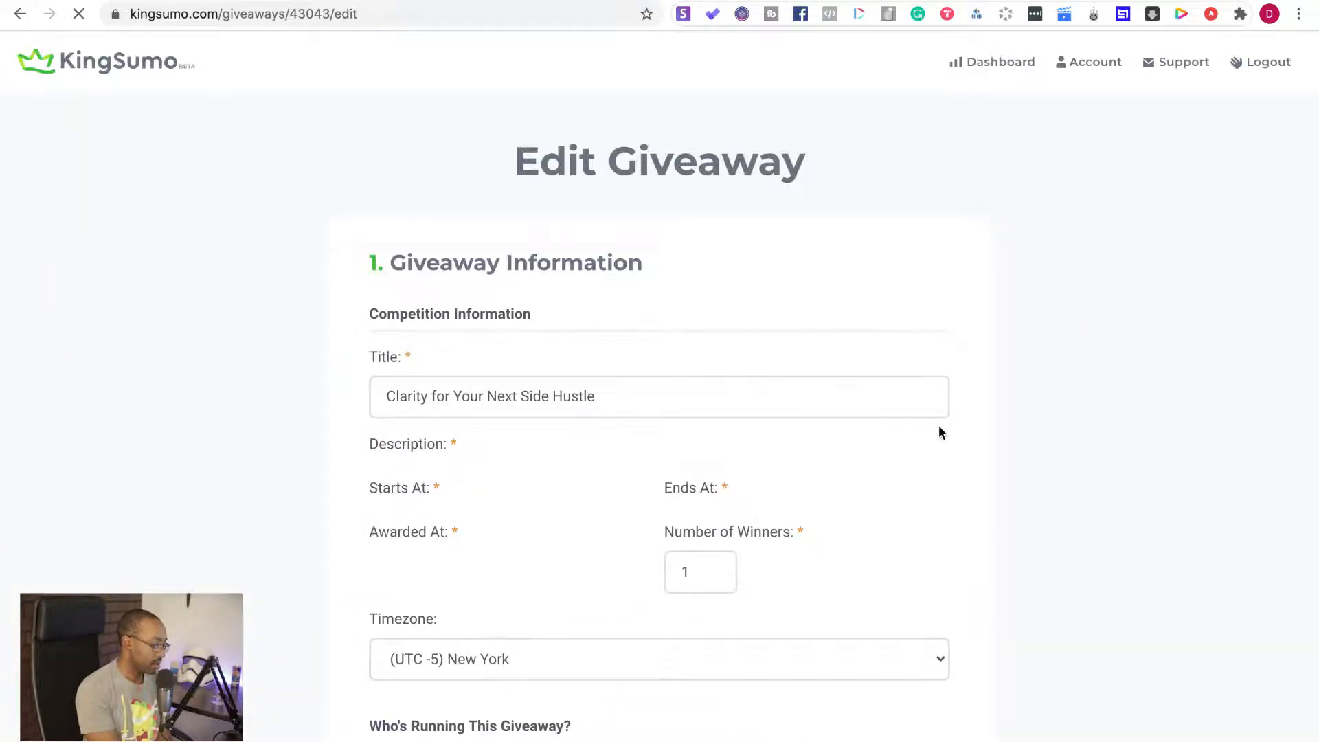
# Review the giveaway's sharing, bonus entry and integration settings, and check which SendFox lists are available
pyautogui.scroll(-10, 940, 432)
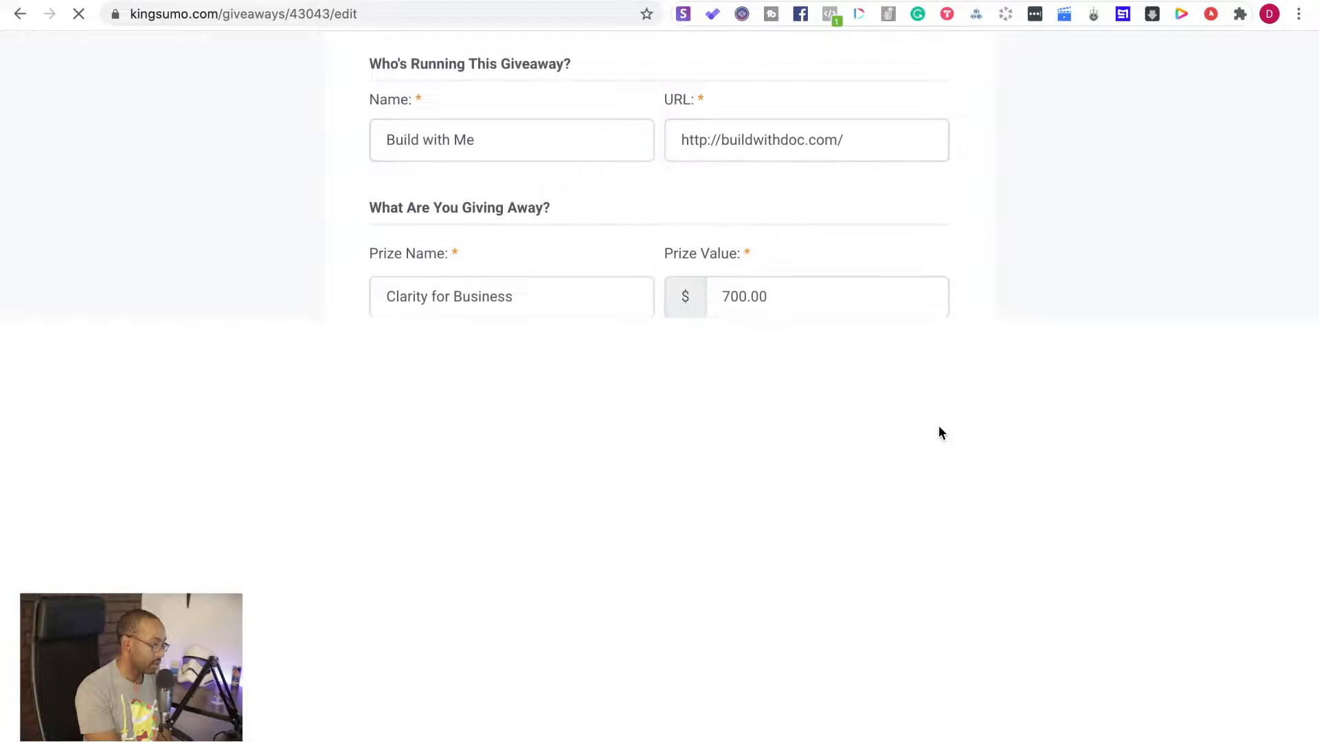
pyautogui.scroll(-15, 940, 427)
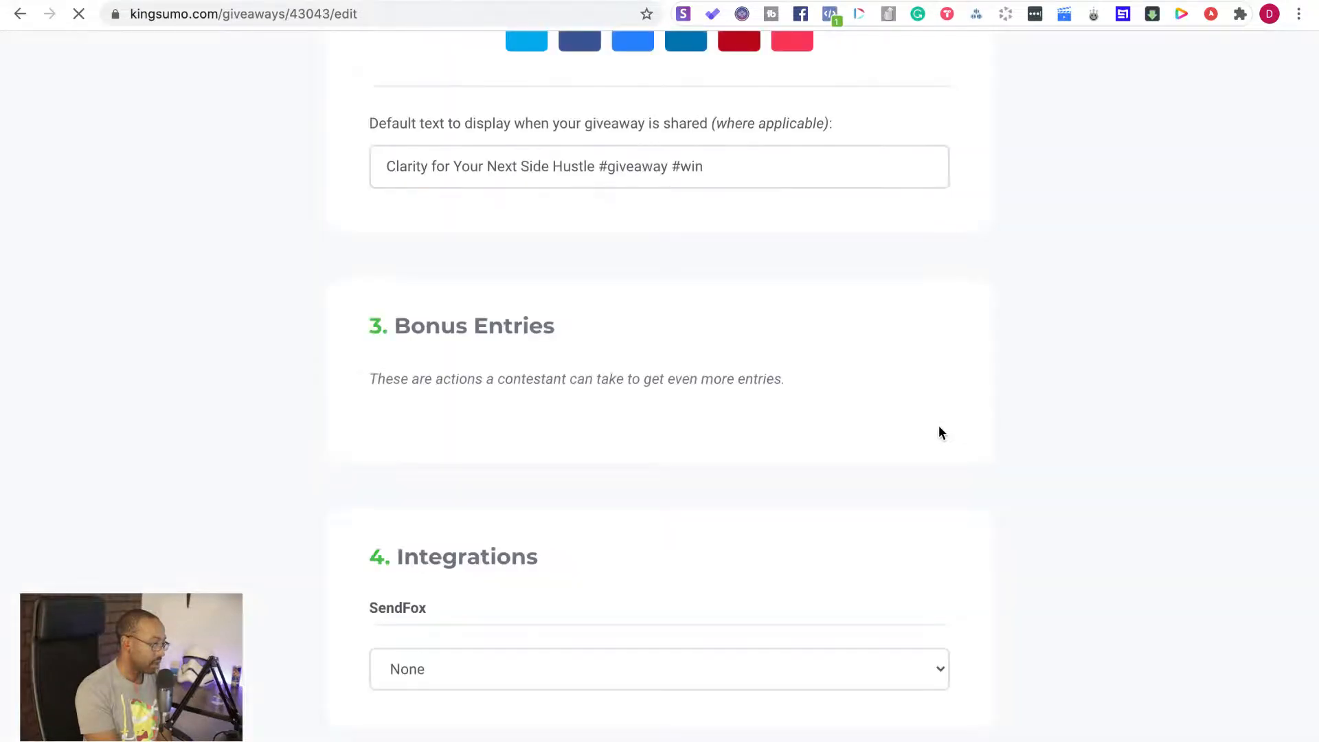
pyautogui.scroll(5, 941, 432)
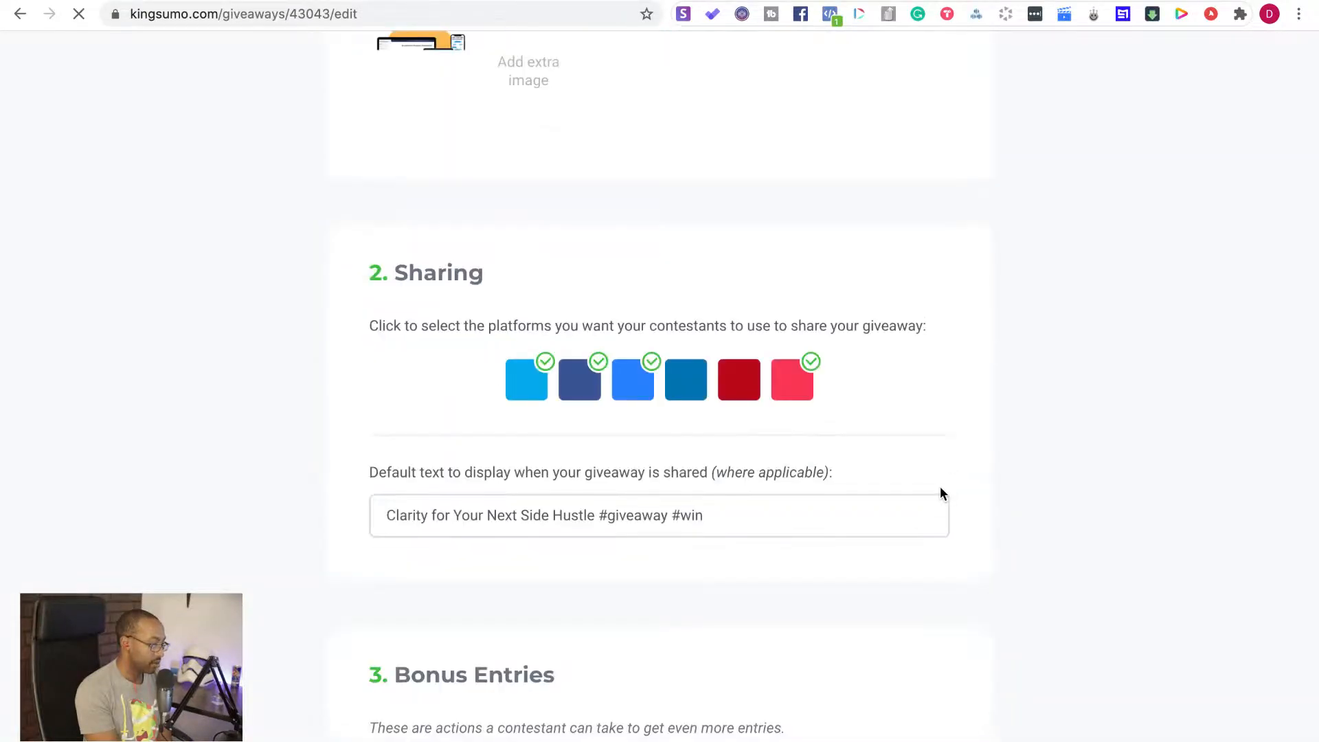
pyautogui.scroll(-1, 940, 488)
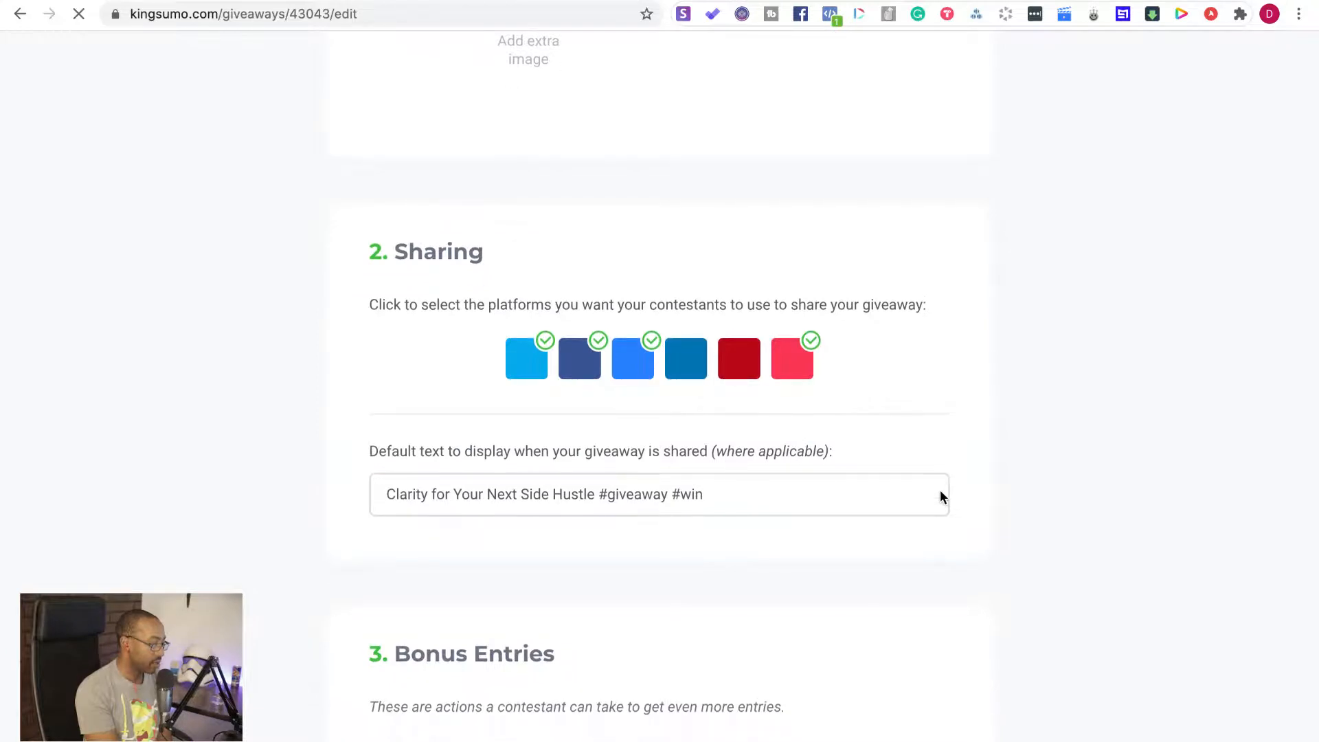
pyautogui.scroll(-1, 941, 492)
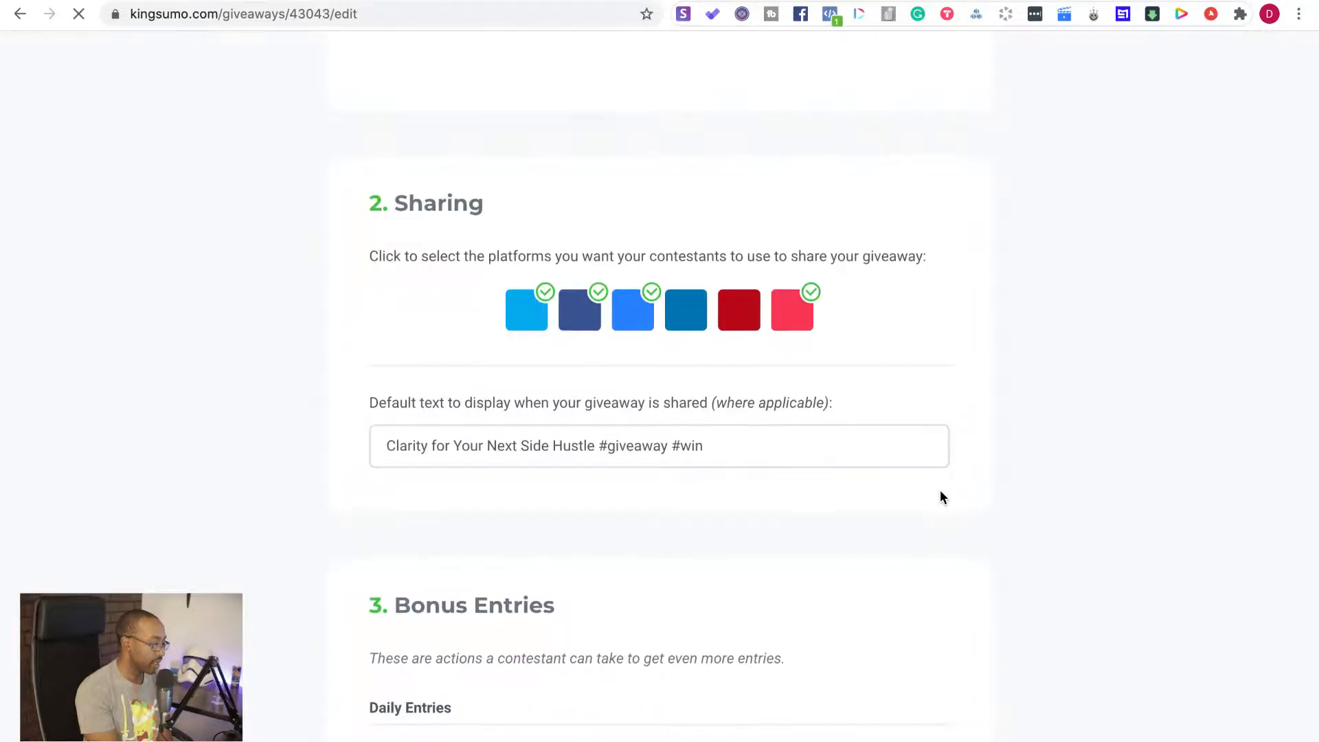
pyautogui.scroll(-3, 941, 492)
pyautogui.scroll(-2, 940, 489)
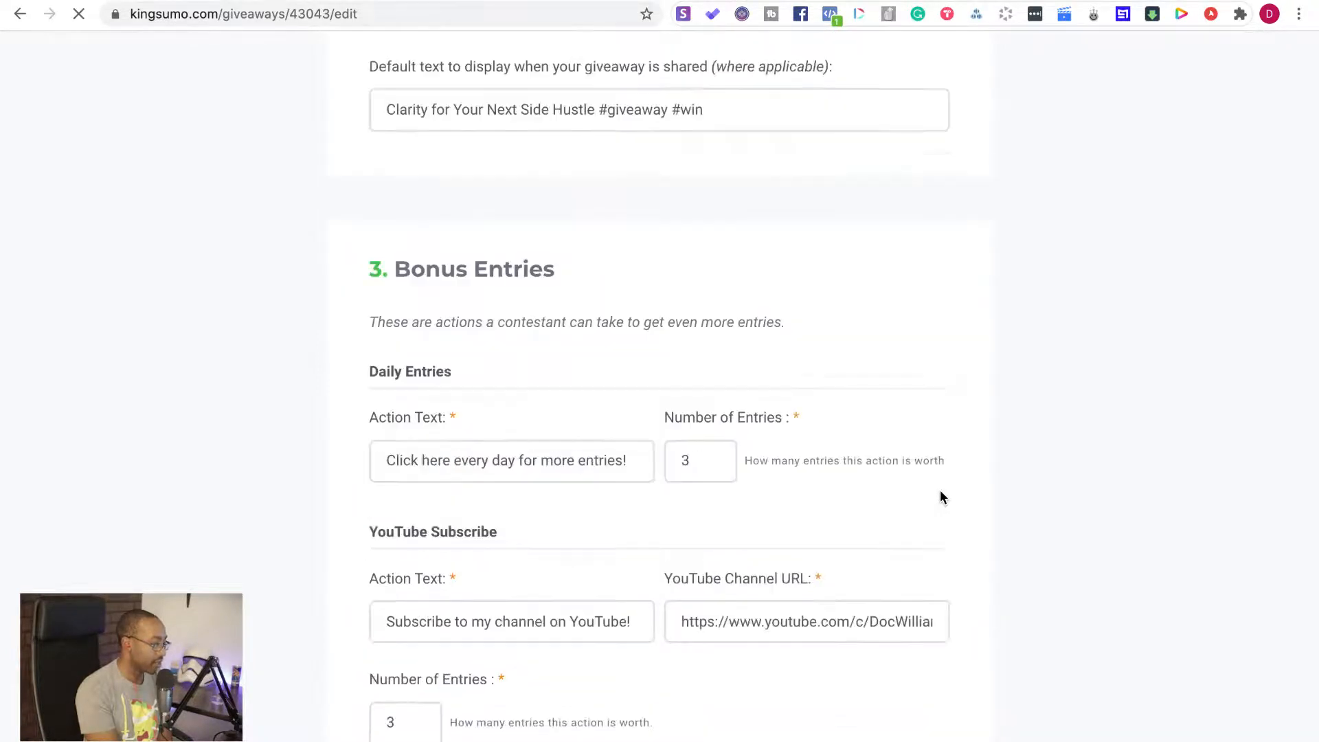
pyautogui.scroll(-8, 940, 490)
pyautogui.scroll(-2, 940, 491)
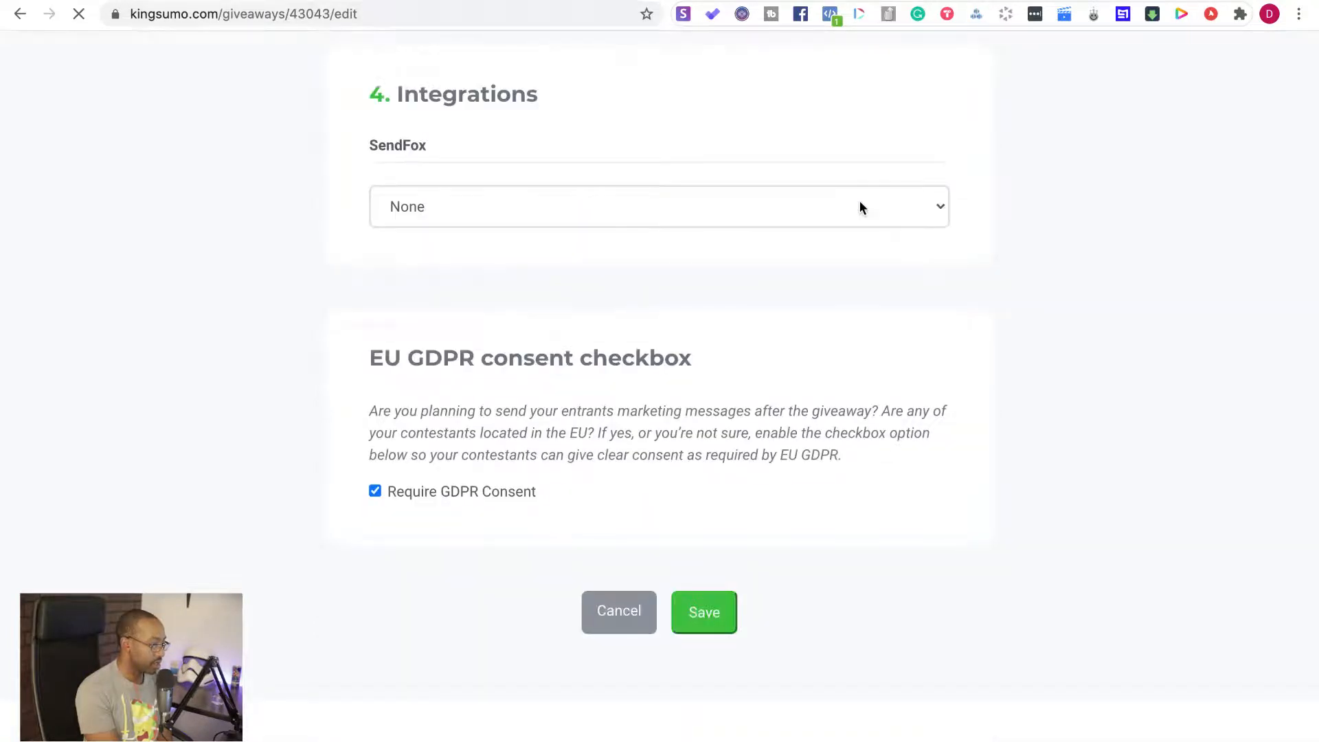
pyautogui.click(861, 207)
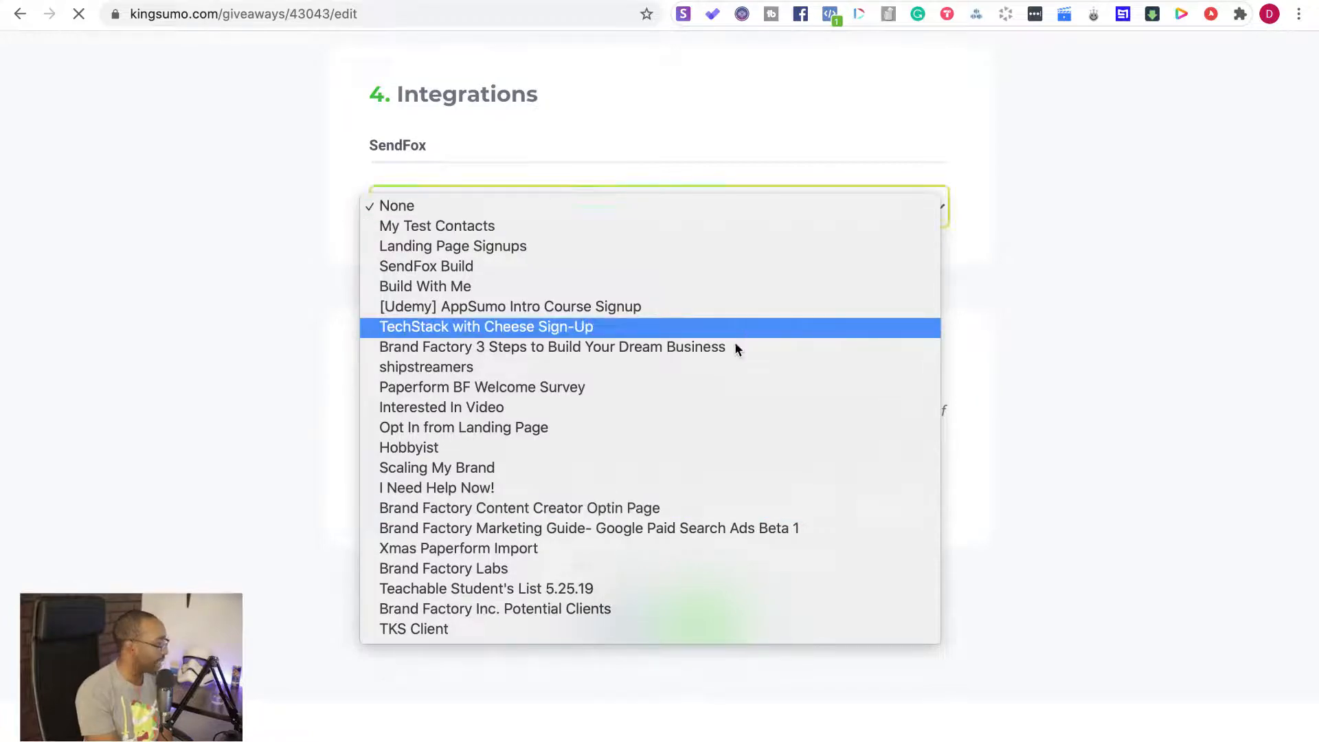
pyautogui.click(206, 366)
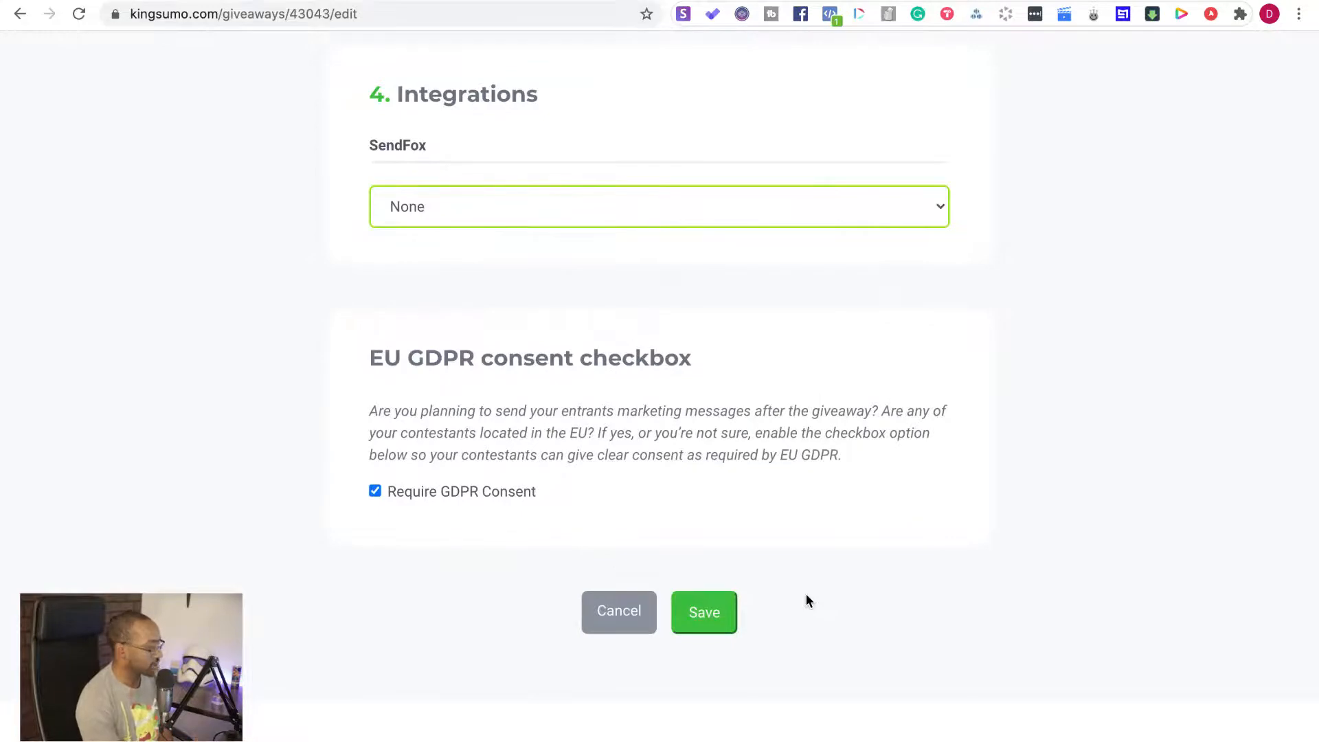
pyautogui.click(595, 217)
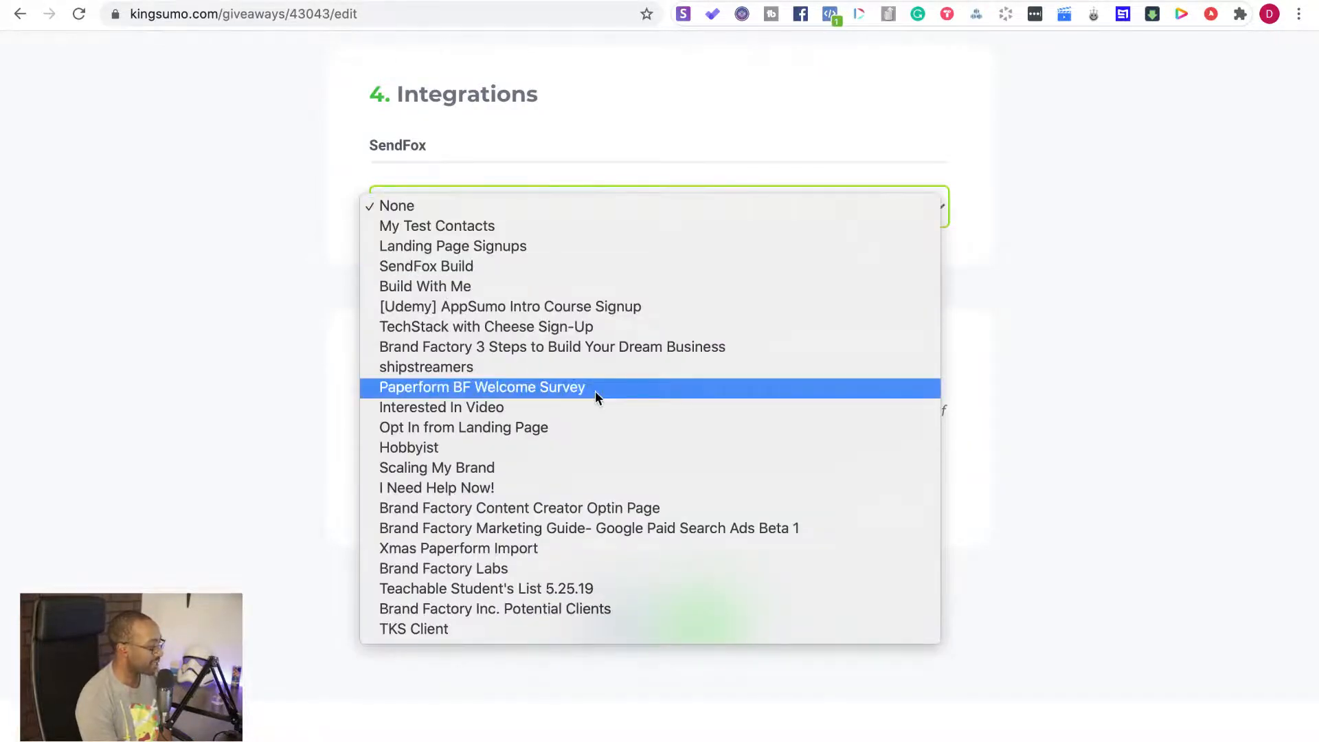
pyautogui.click(335, 311)
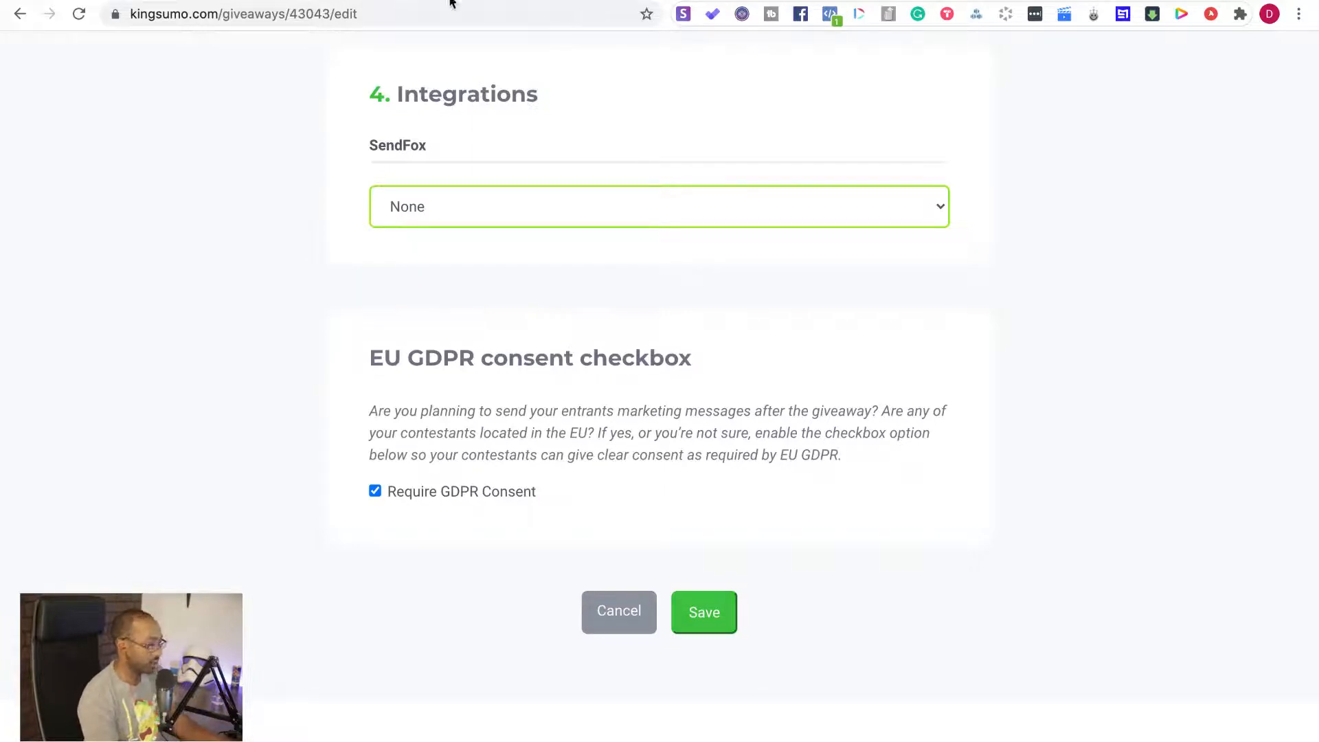
# Open SendFox in the public giveaway page's tab and go to its contact lists
pyautogui.hotkey('ctrl', 'Tab')
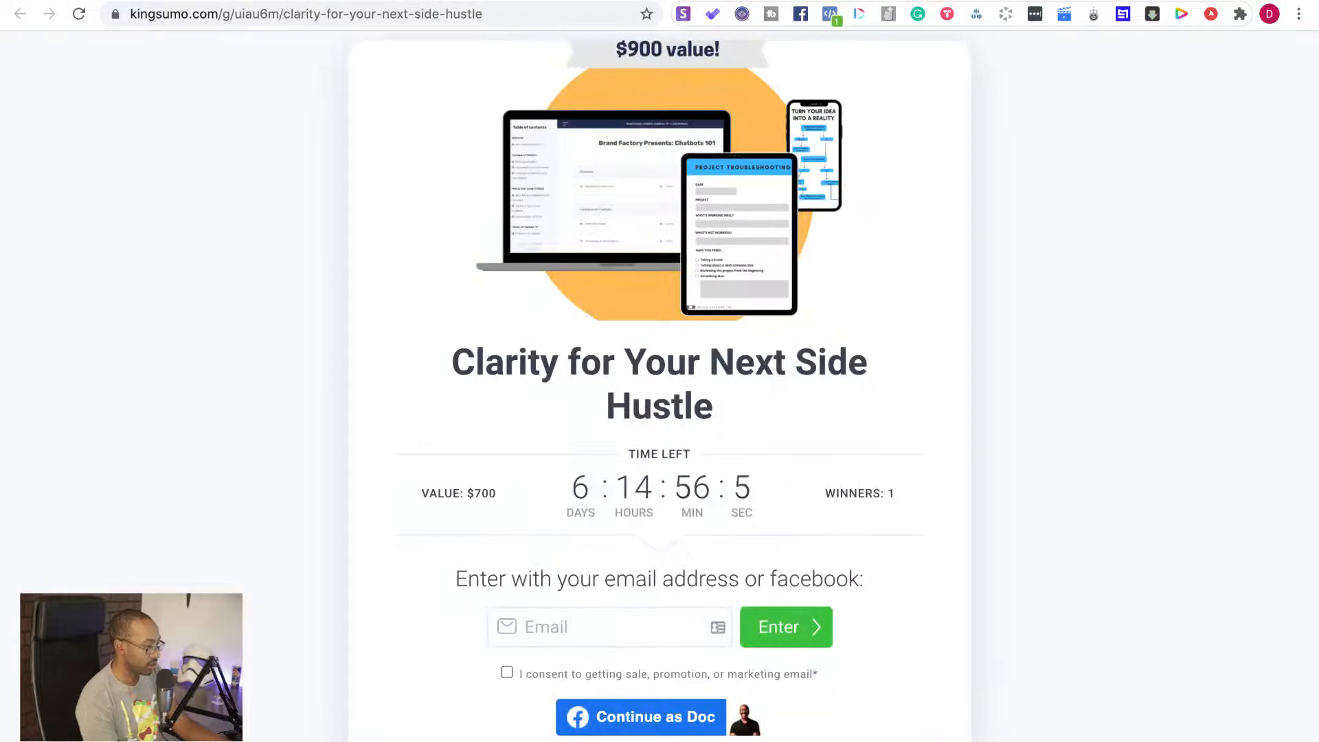
pyautogui.click(484, 13)
pyautogui.write('s')
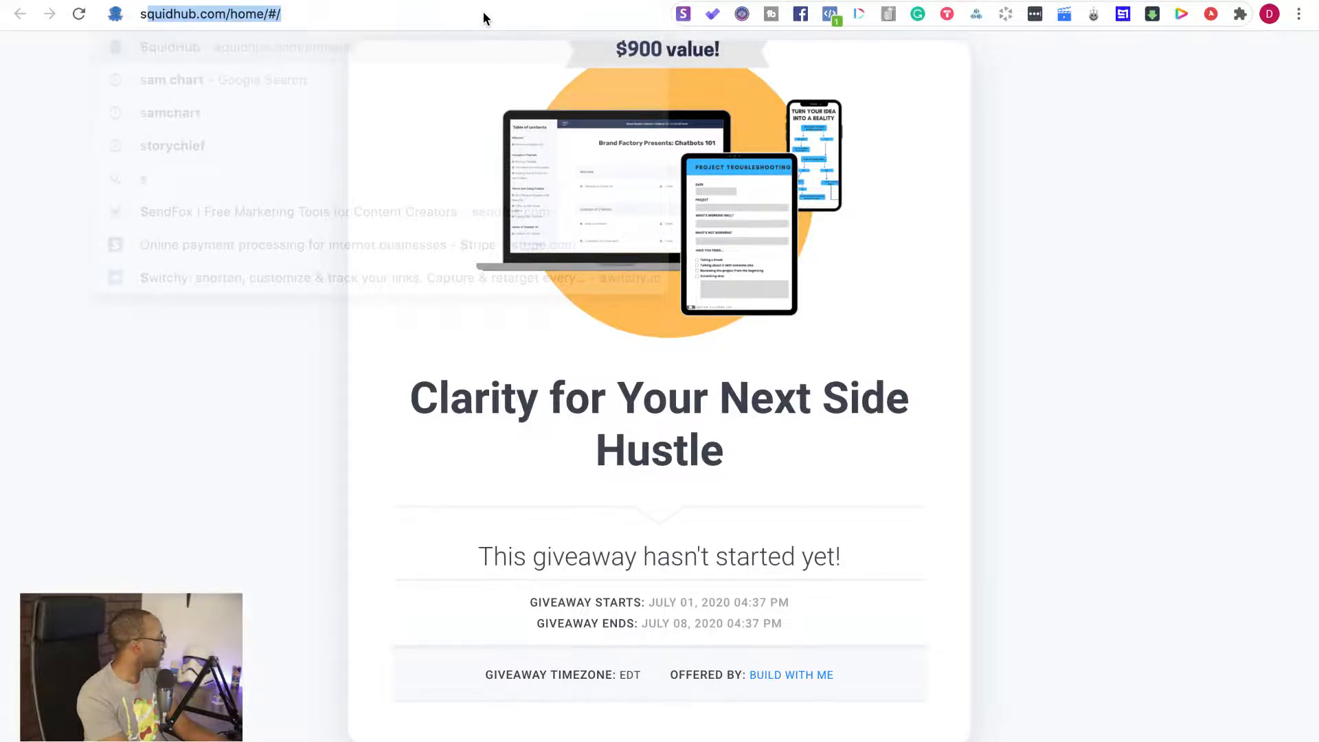
pyautogui.write('end')
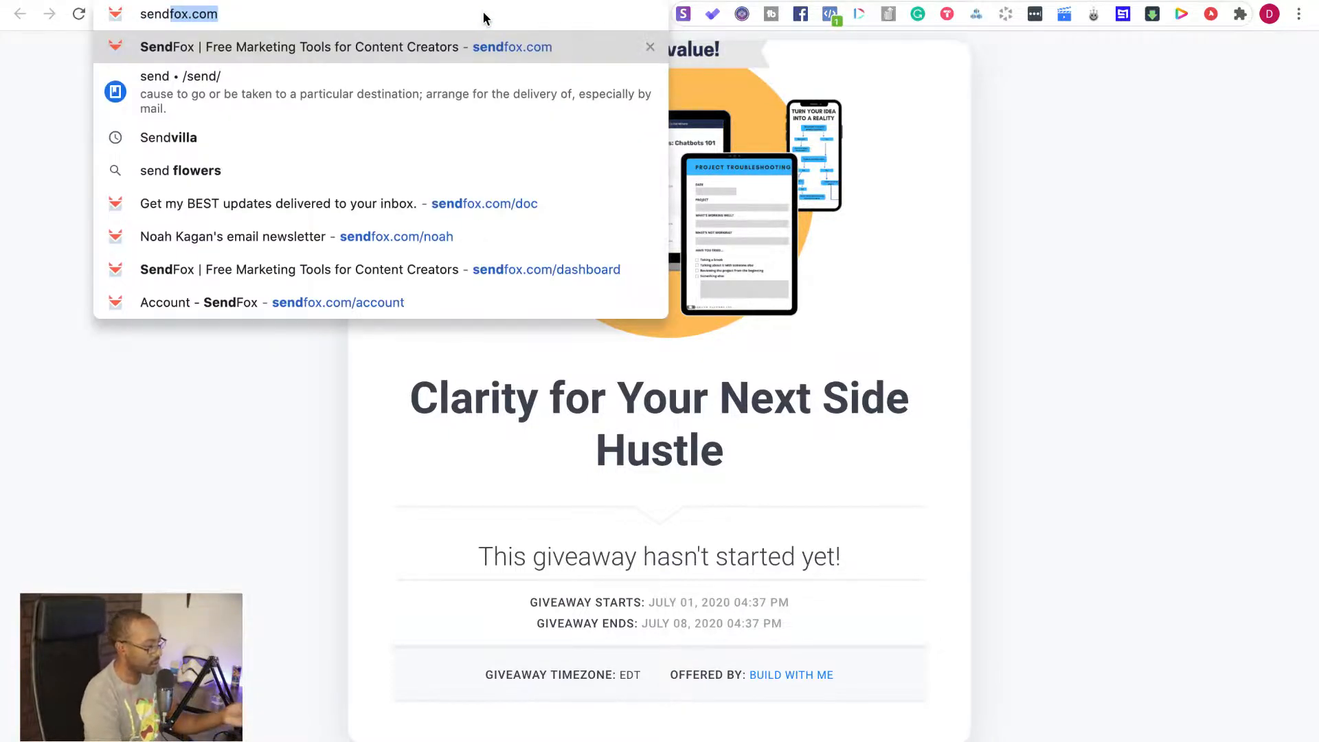
pyautogui.press('Return')
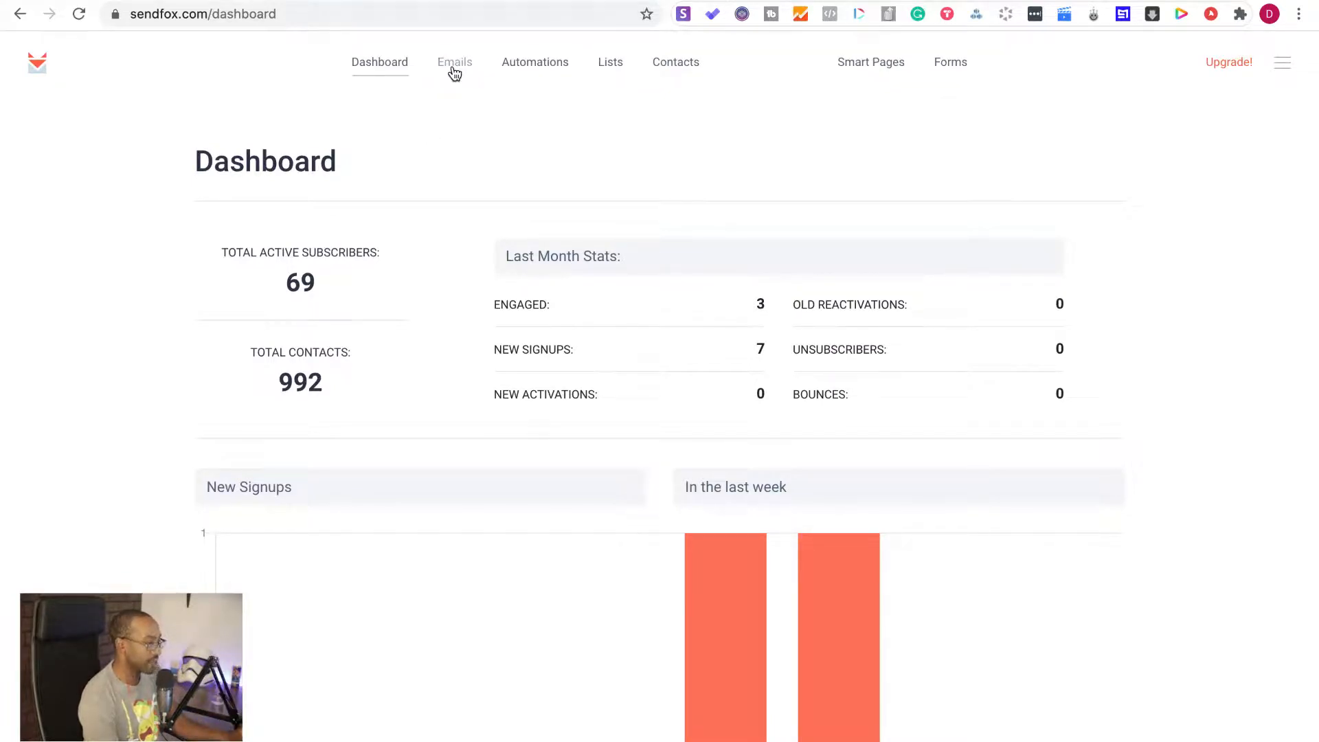
pyautogui.click(610, 68)
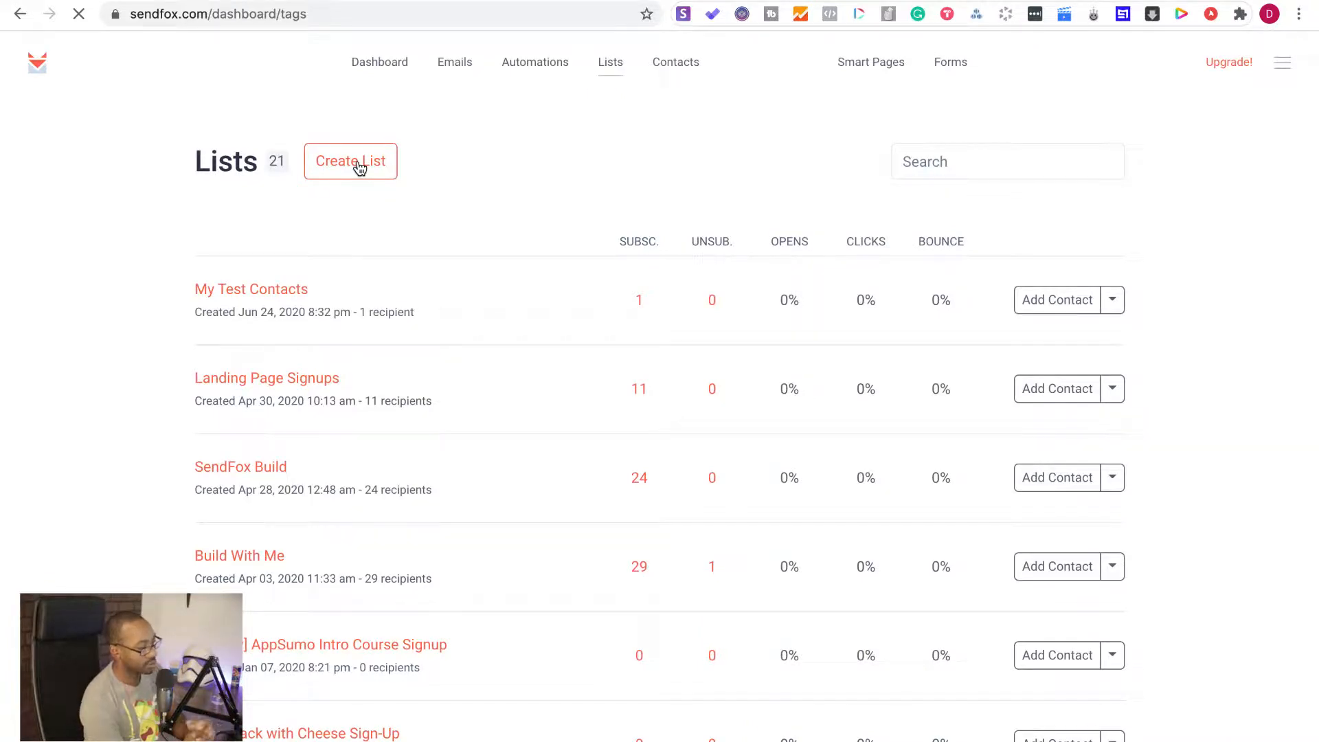
# Create a new SendFox list named "Clarity Course Giveaway [KingSumo]" without importing contacts
pyautogui.click(359, 168)
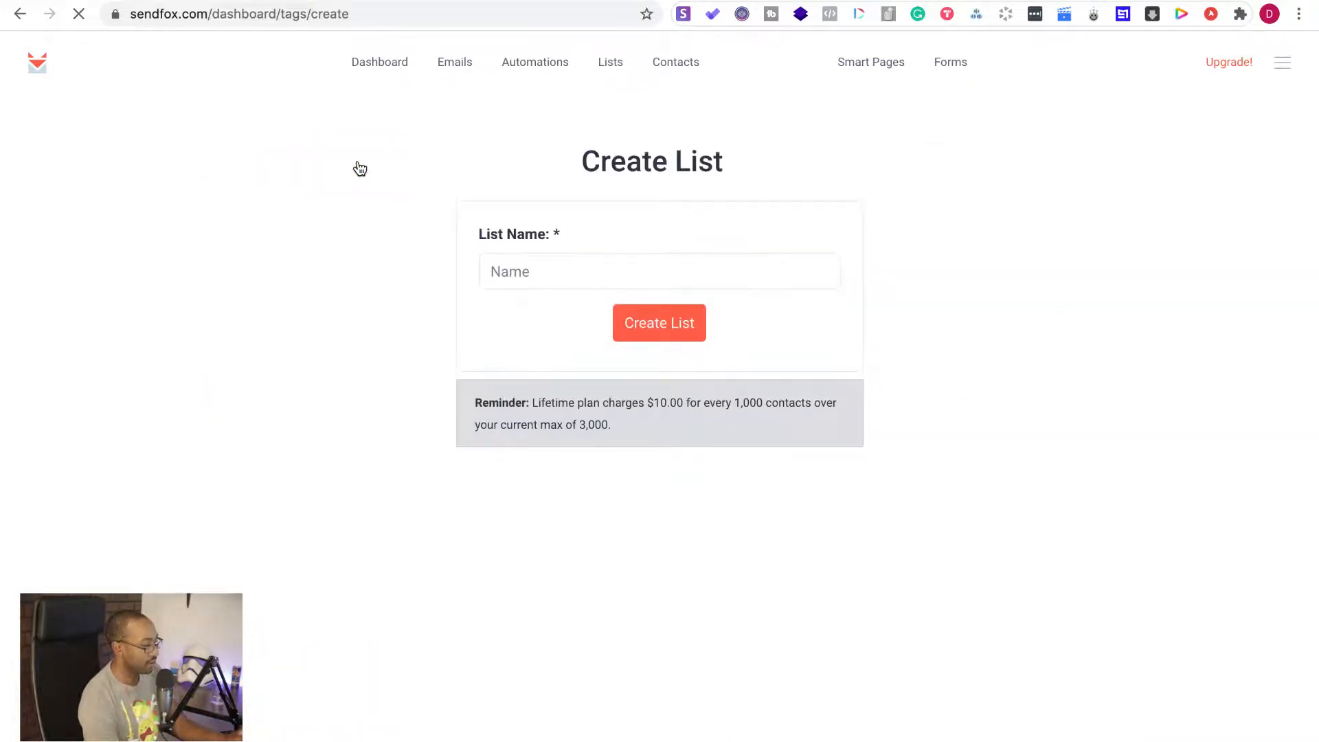
pyautogui.click(538, 273)
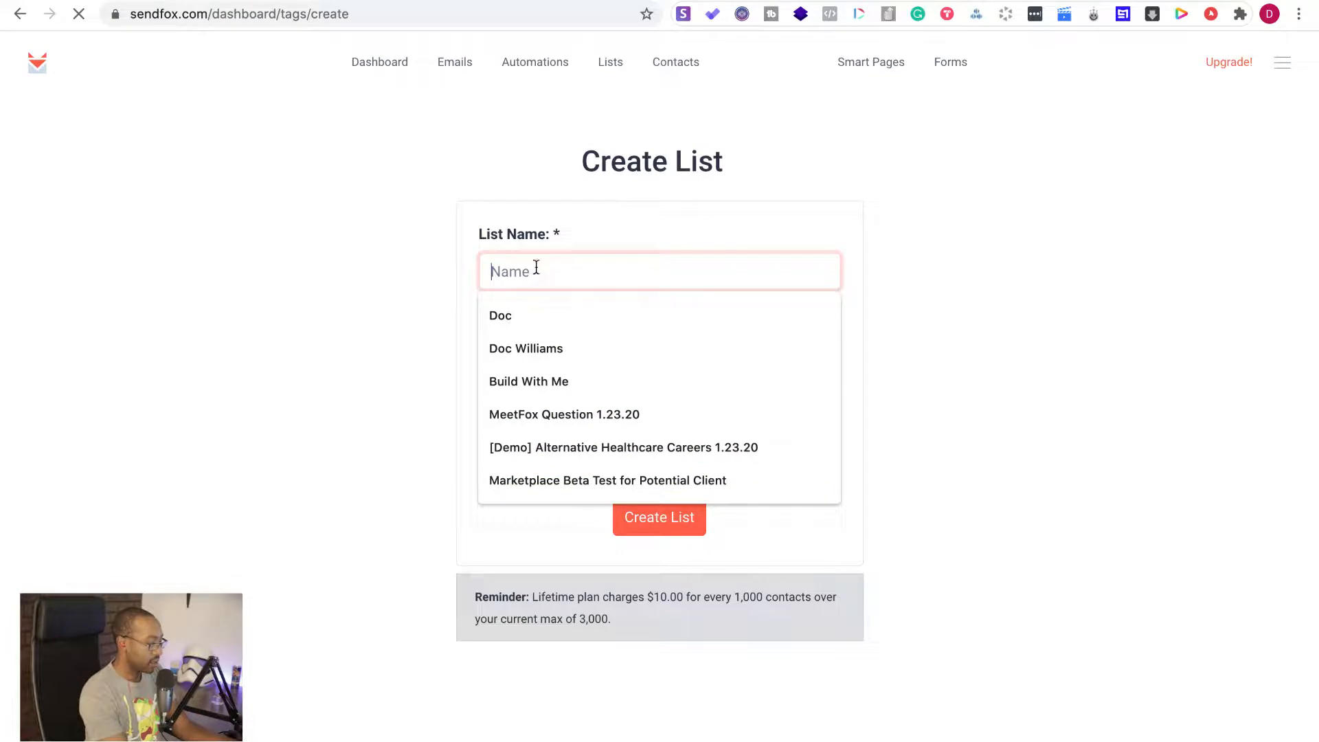
pyautogui.write('Clarity C')
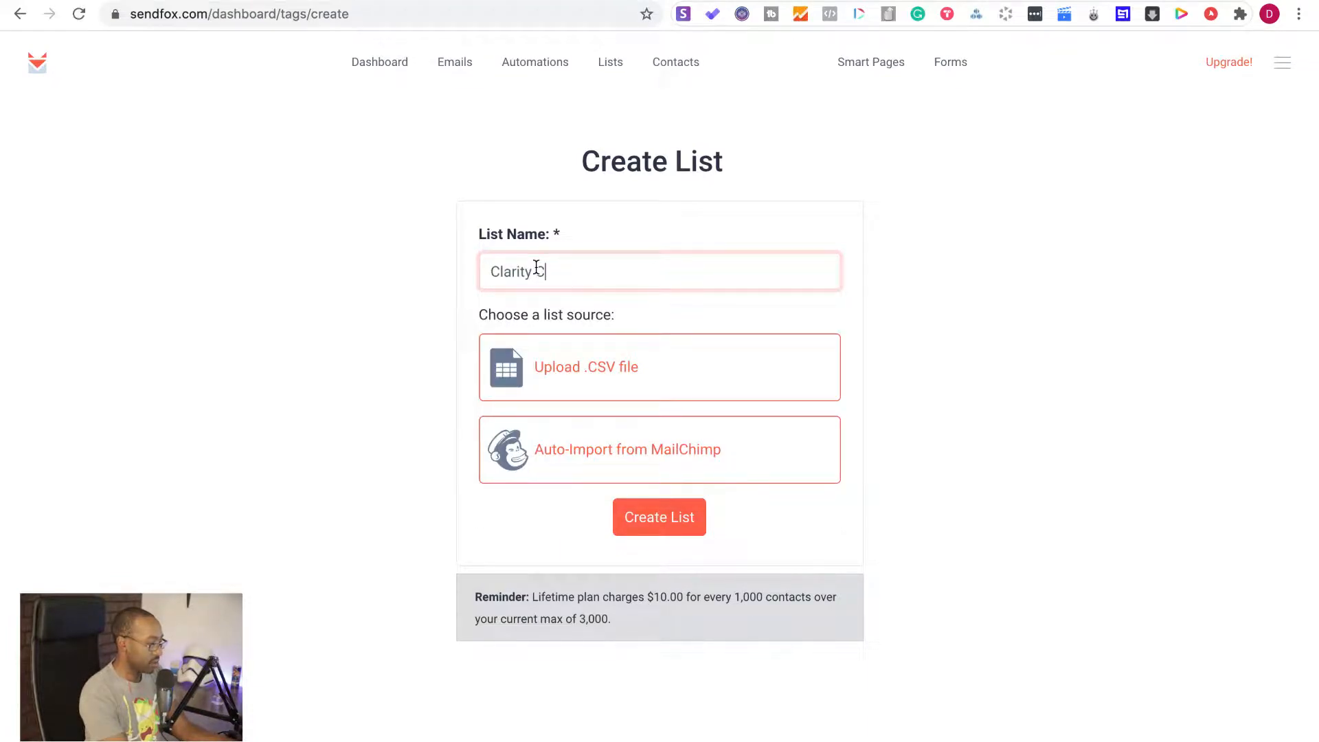
pyautogui.write('ourse Givea')
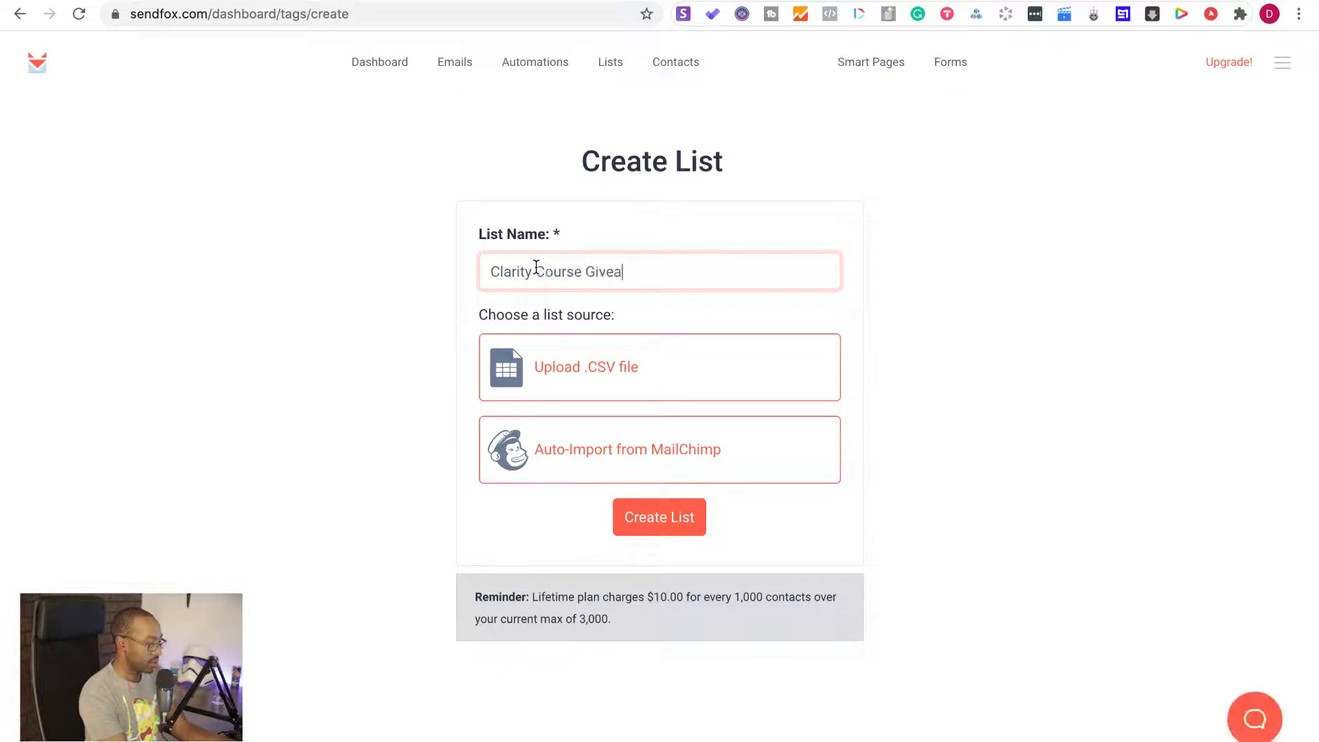
pyautogui.write('way [Kin')
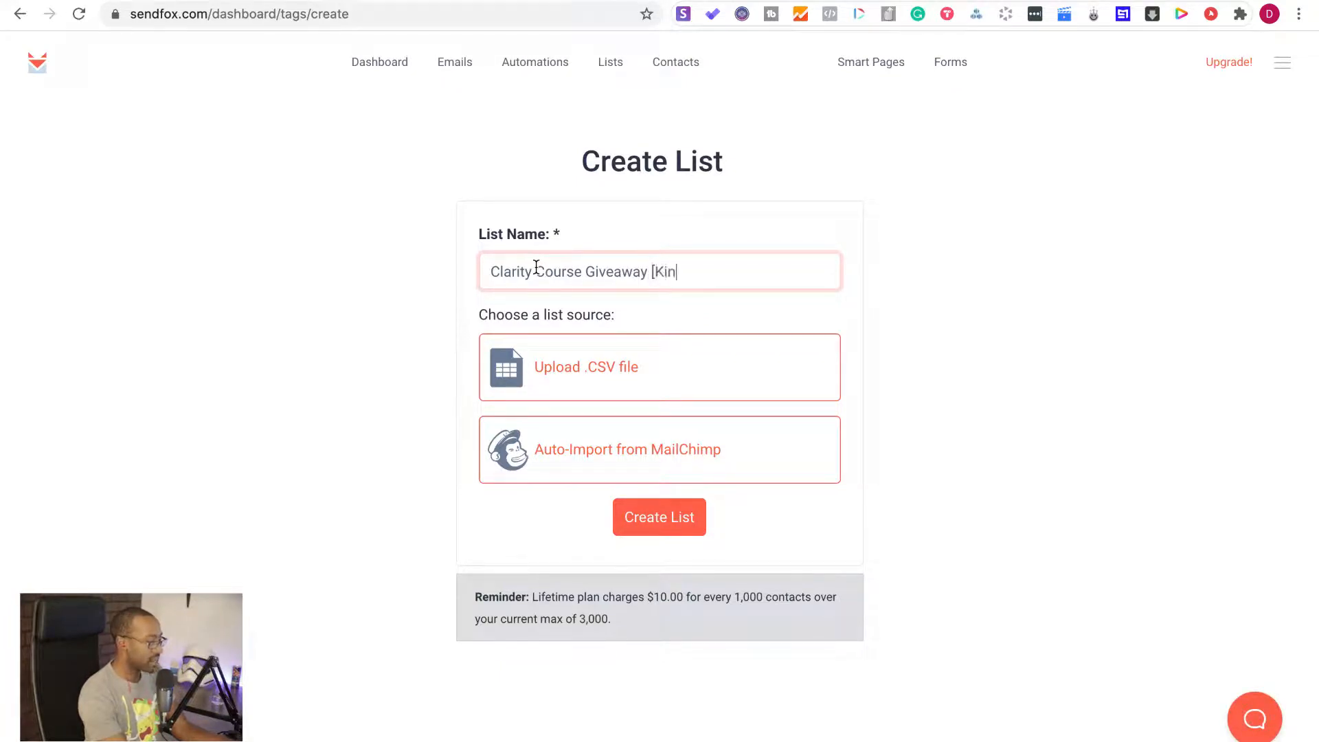
pyautogui.write('gSumo]')
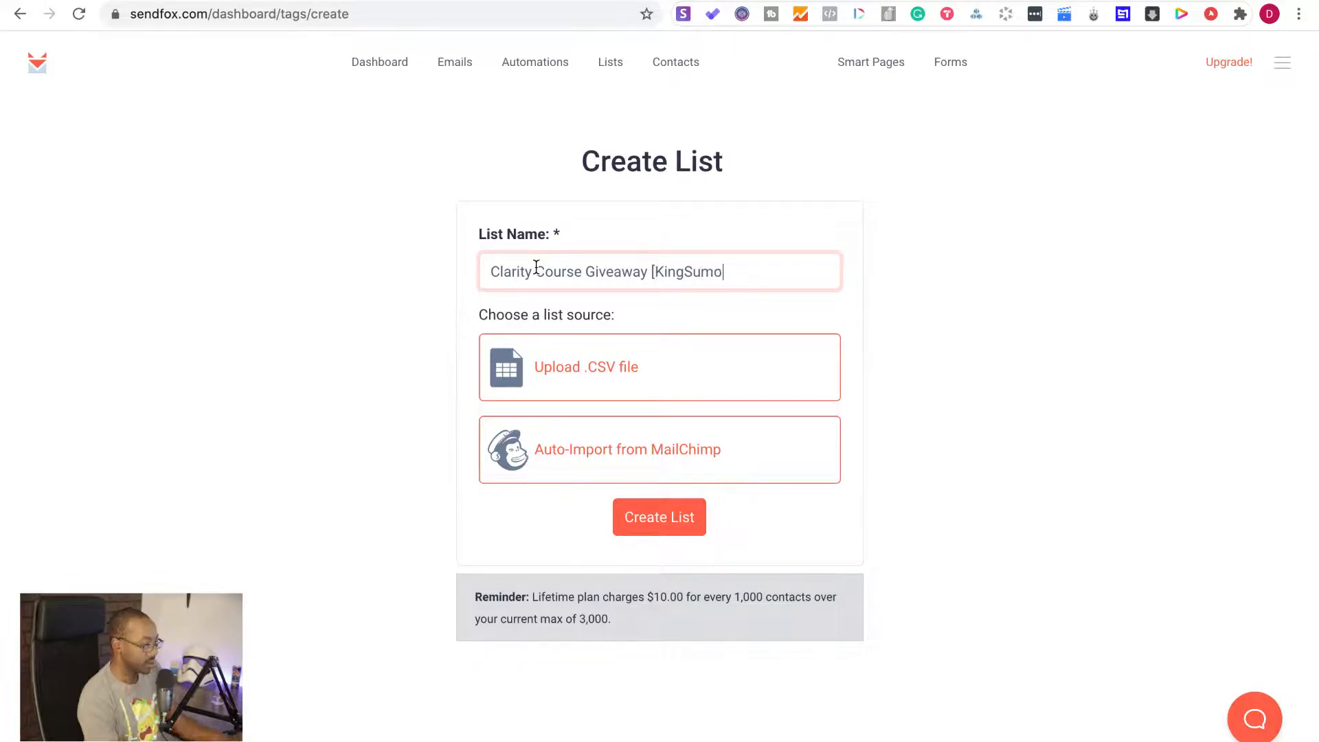
pyautogui.click(682, 524)
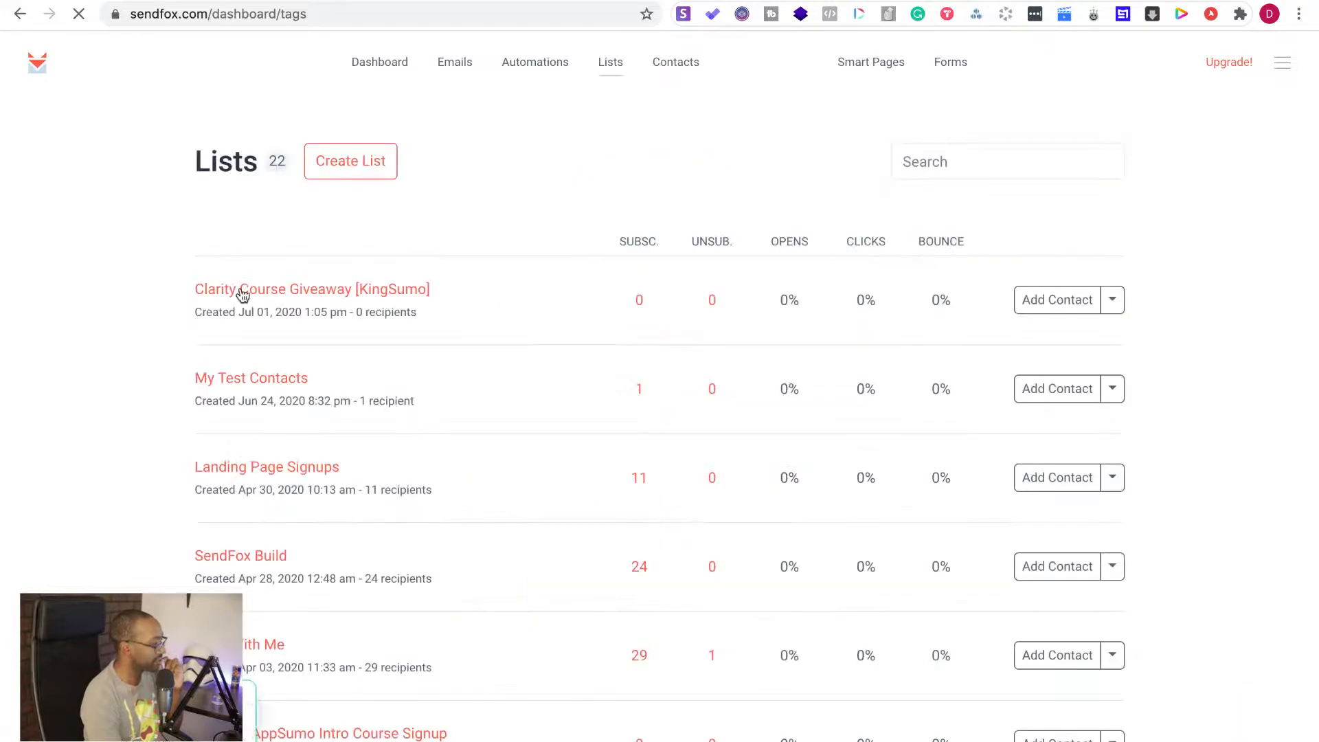
# Return to the KingSumo giveaway editor and reload it to refresh the SendFox integration's lists
pyautogui.click(250, 1)
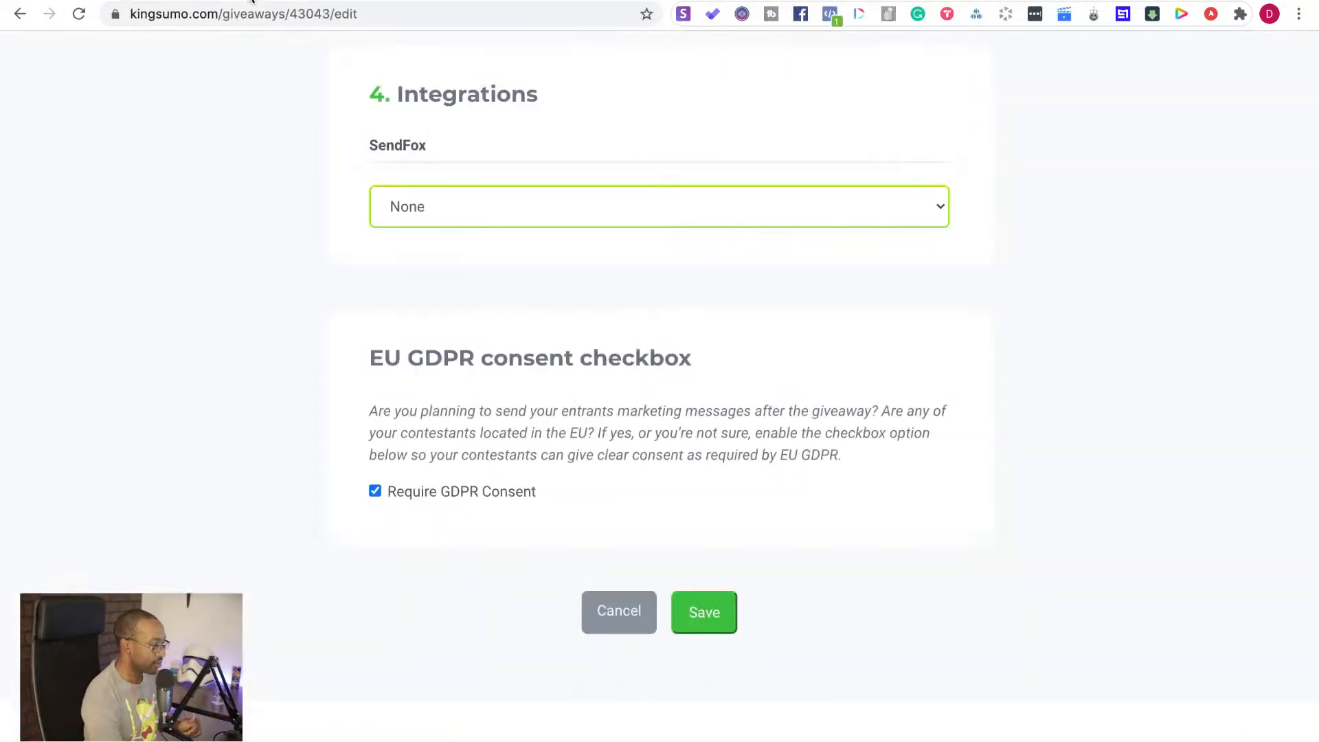
pyautogui.click(415, 14)
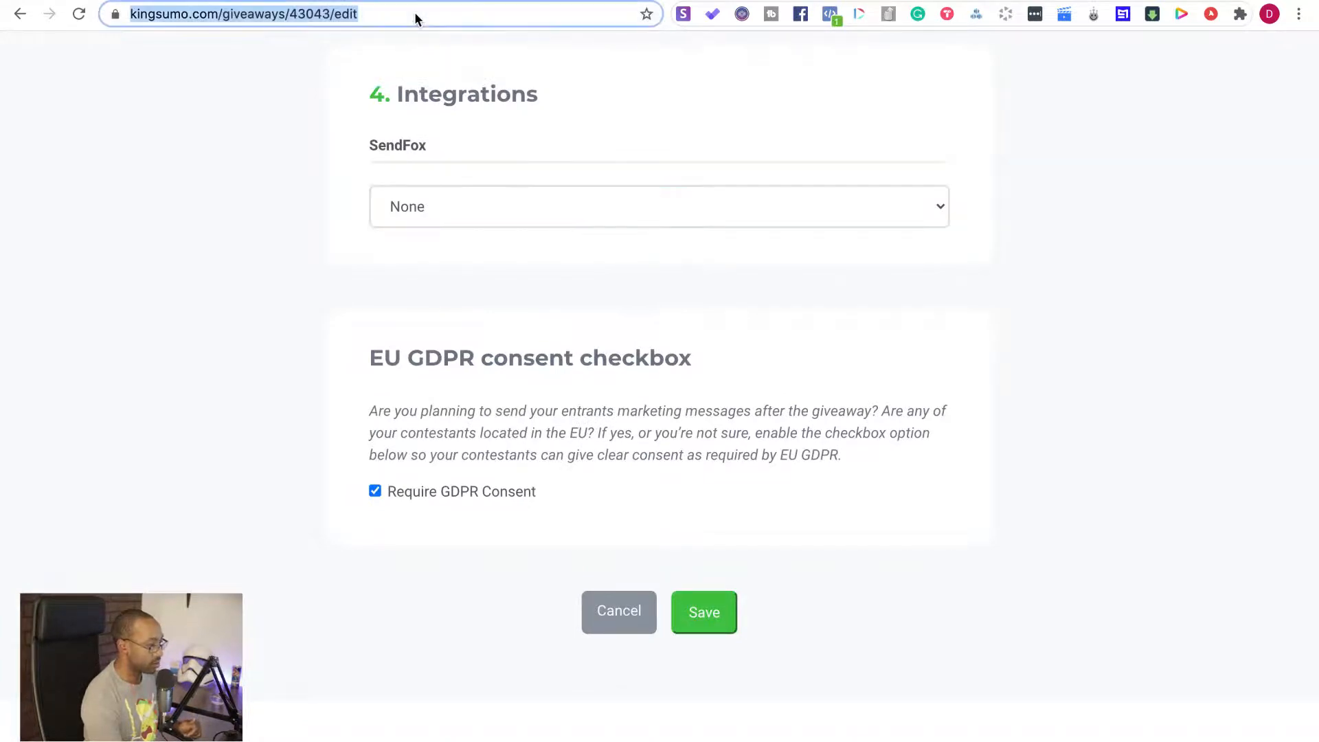
pyautogui.press('Return')
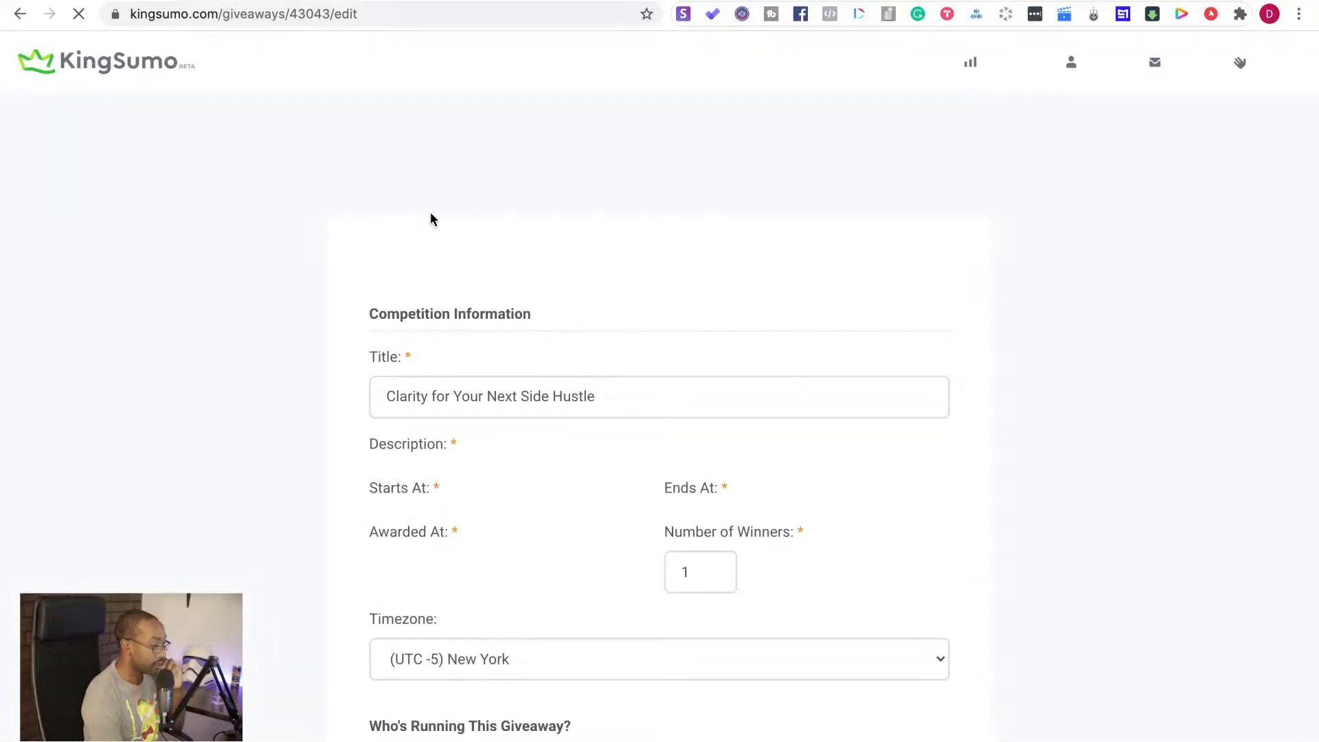
pyautogui.scroll(-10, 431, 219)
pyautogui.scroll(-20, 430, 213)
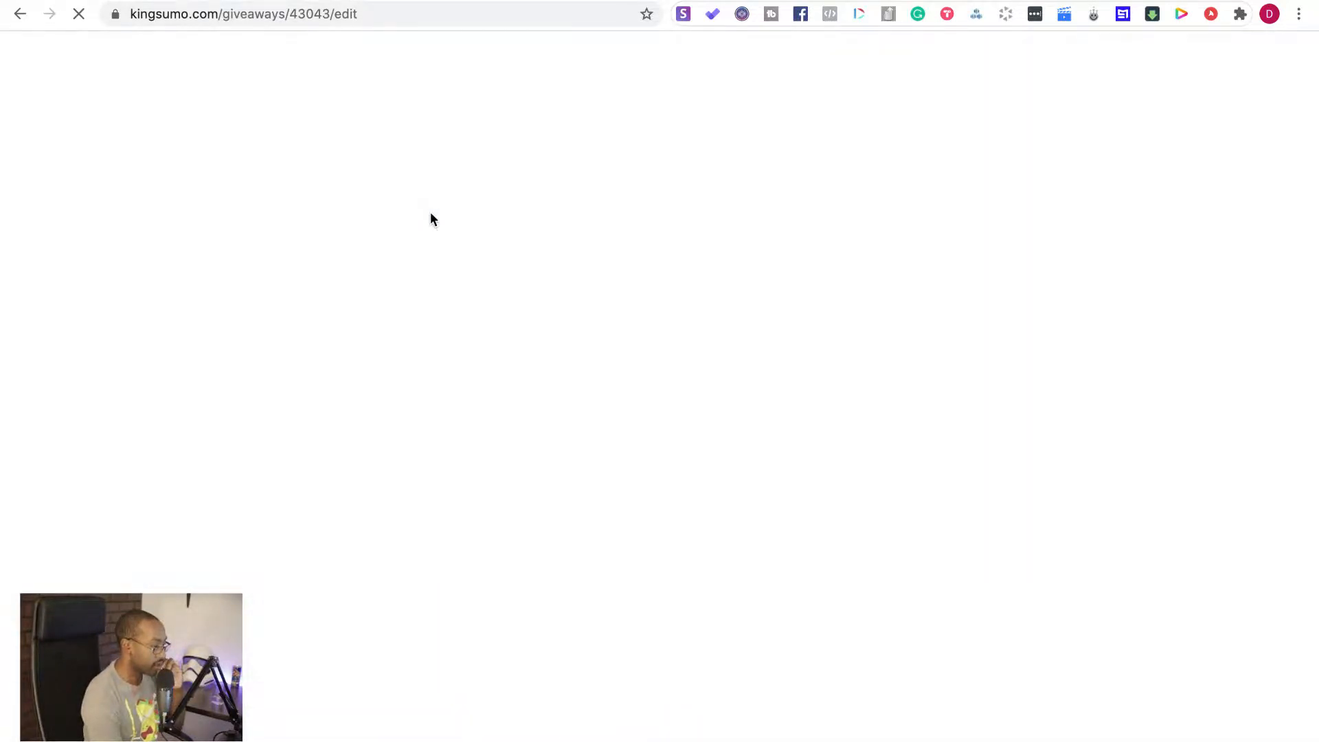
pyautogui.scroll(3, 430, 216)
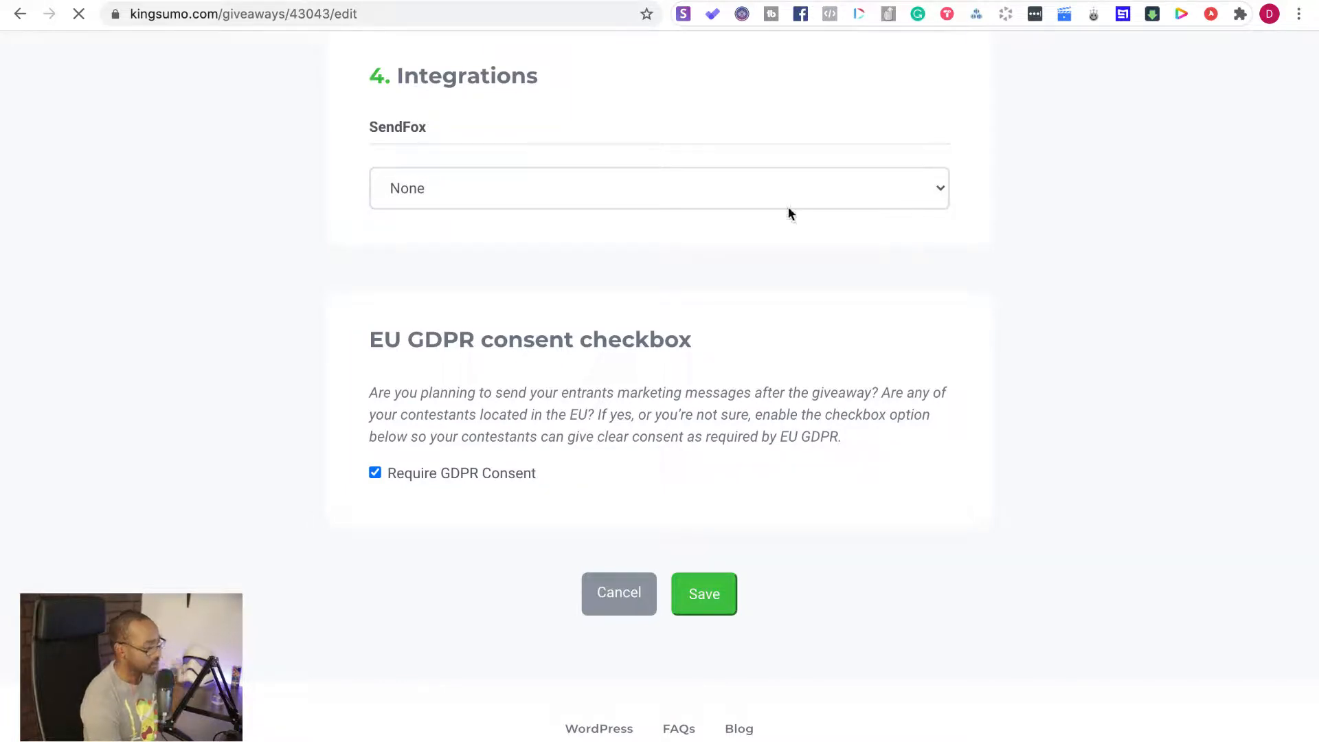
# Check the refreshed SendFox list options in the giveaway's integrations and save the giveaway
pyautogui.click(940, 192)
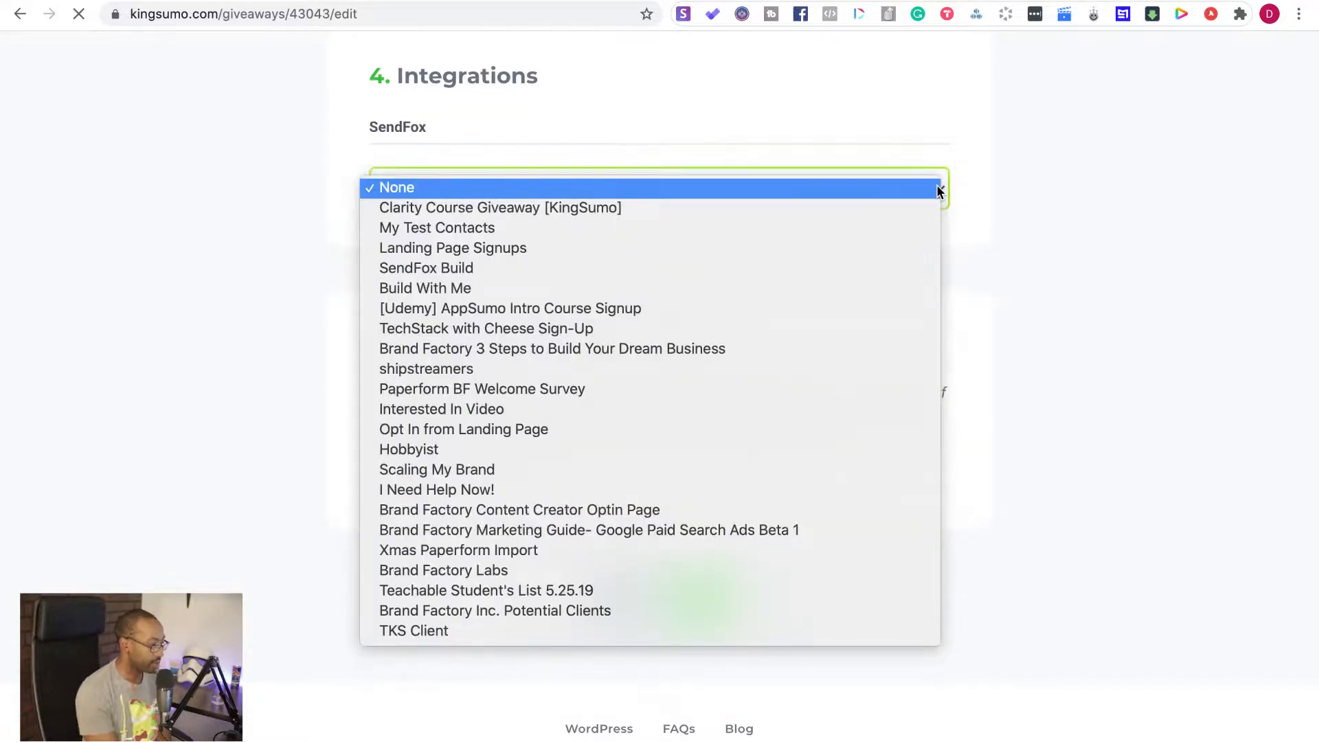
pyautogui.press('Escape')
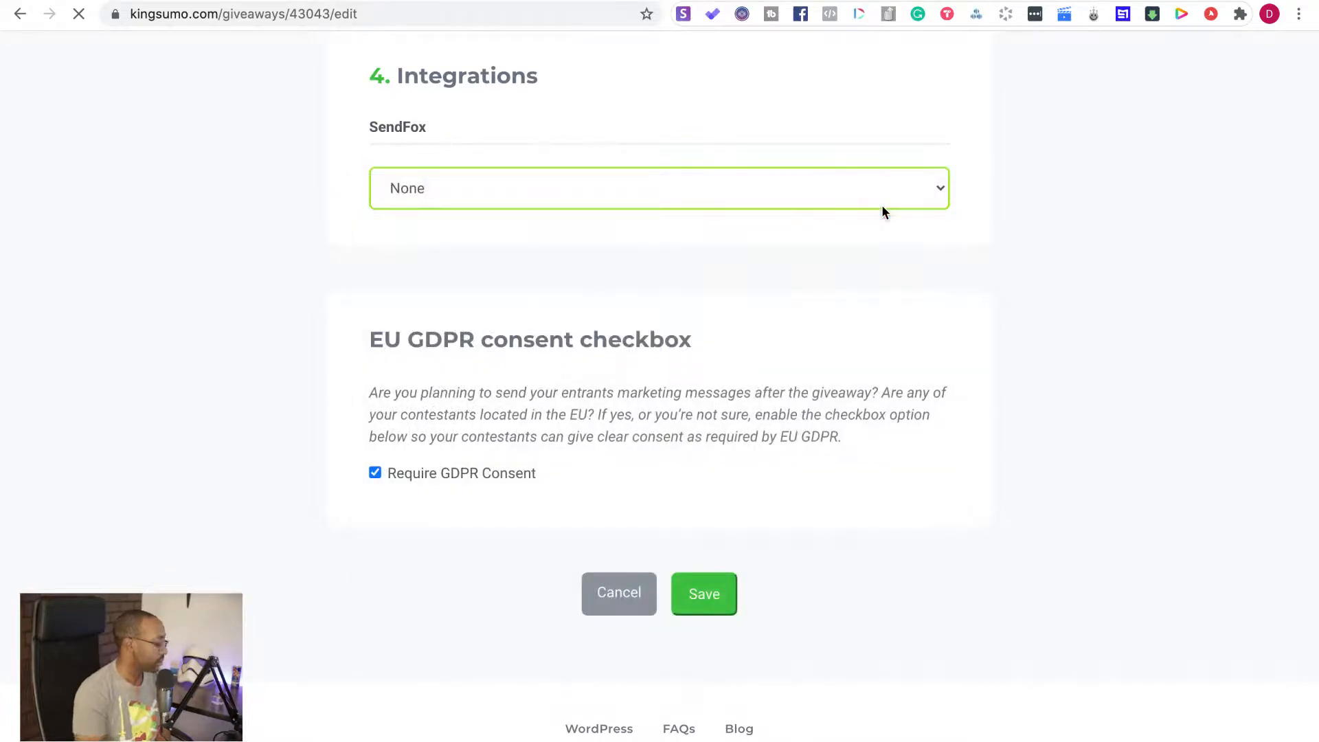
pyautogui.click(699, 599)
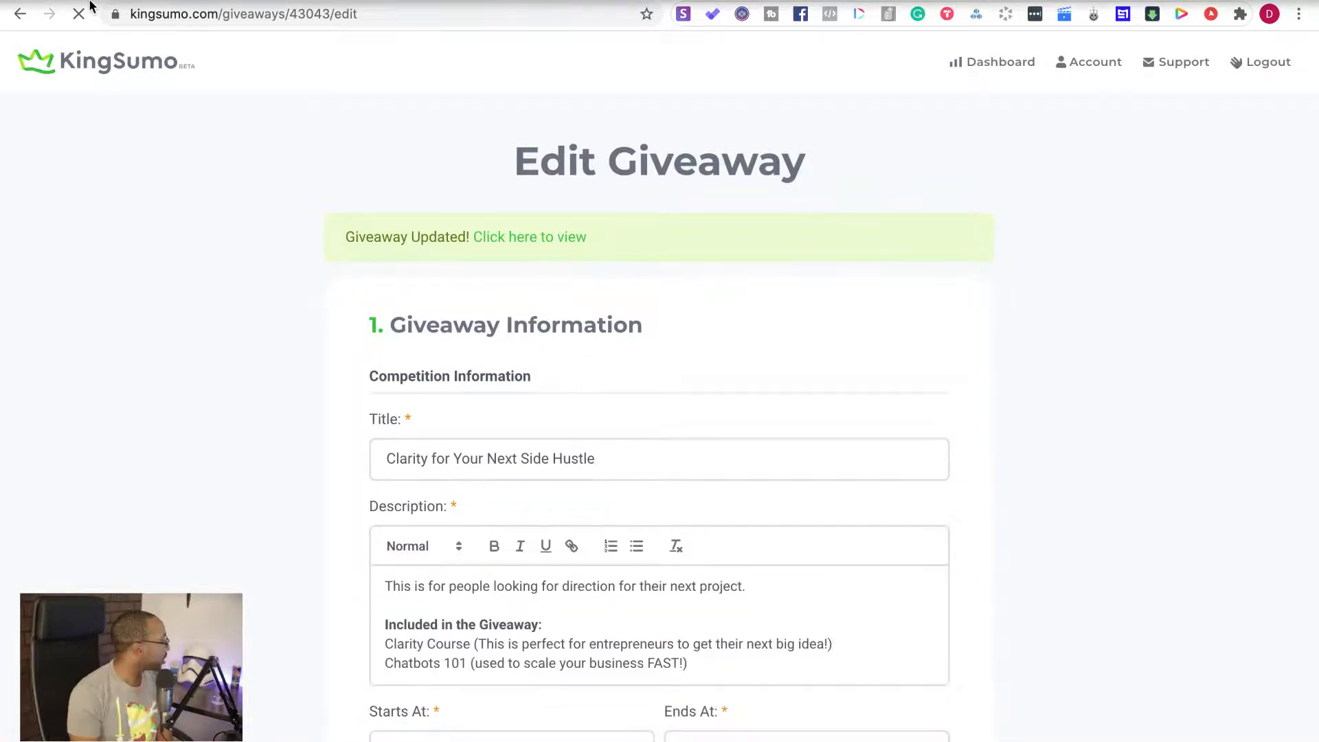
# Switch to the "[KingSumo] Build W/Me" page in Notion with the live build notes
pyautogui.moveTo(89, 3)
pyautogui.click(98, 28)
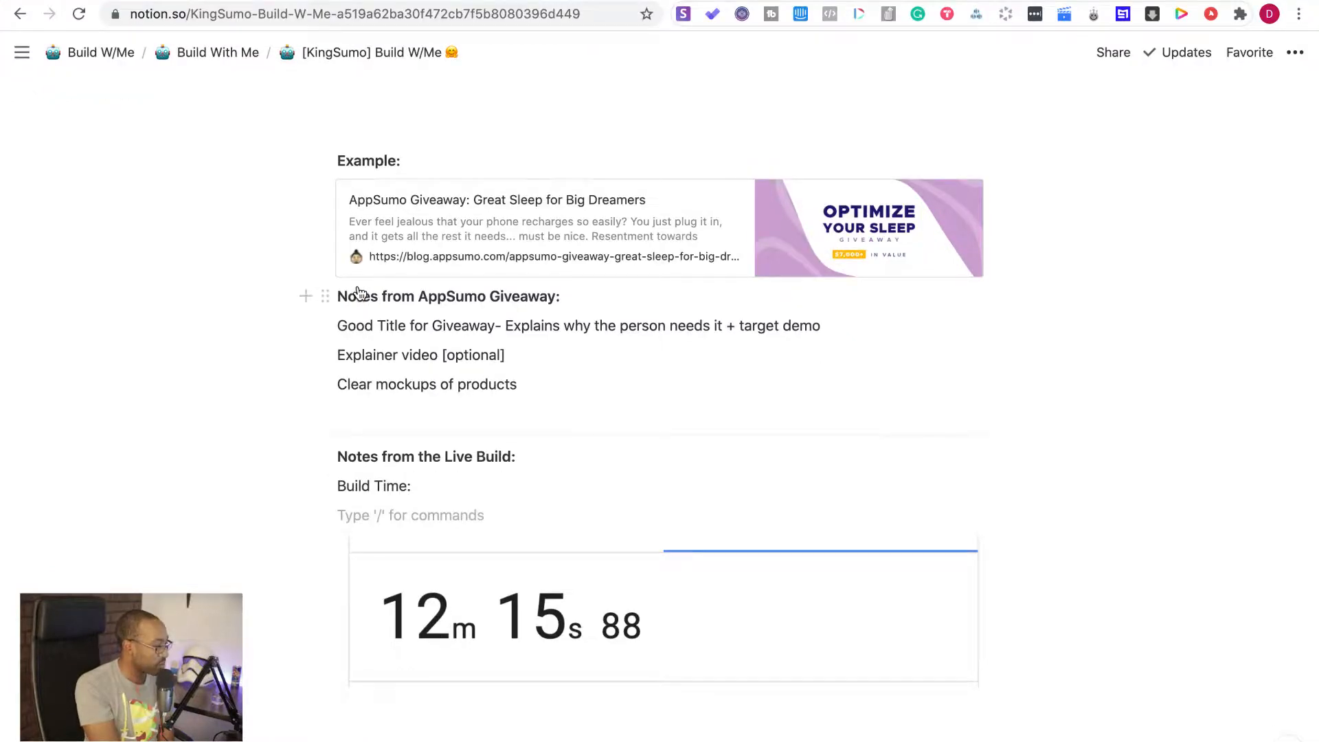
# Review the Notion page in full screen from its introduction through the tool description, business ideas, first three steps and contest prep questions
pyautogui.scroll(15, 358, 294)
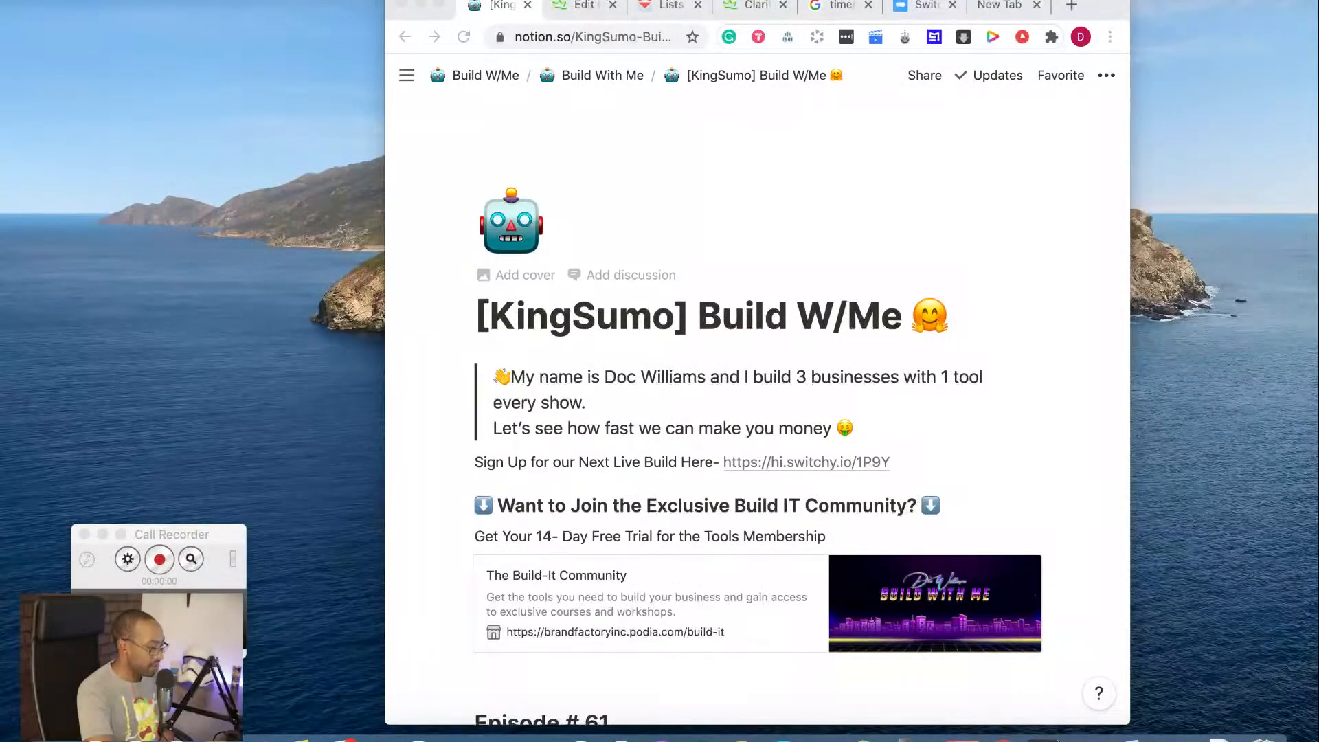
pyautogui.click(440, 5)
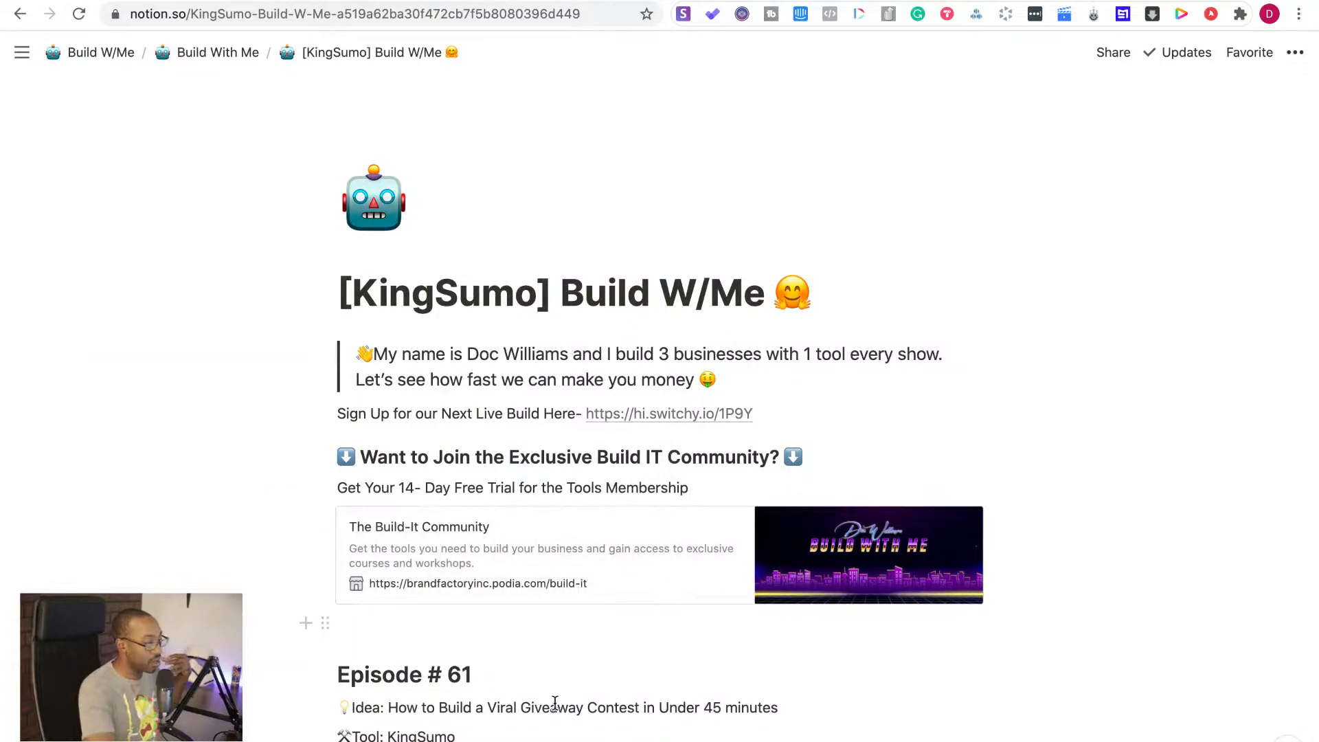
pyautogui.scroll(-6, 556, 710)
pyautogui.scroll(-3, 555, 702)
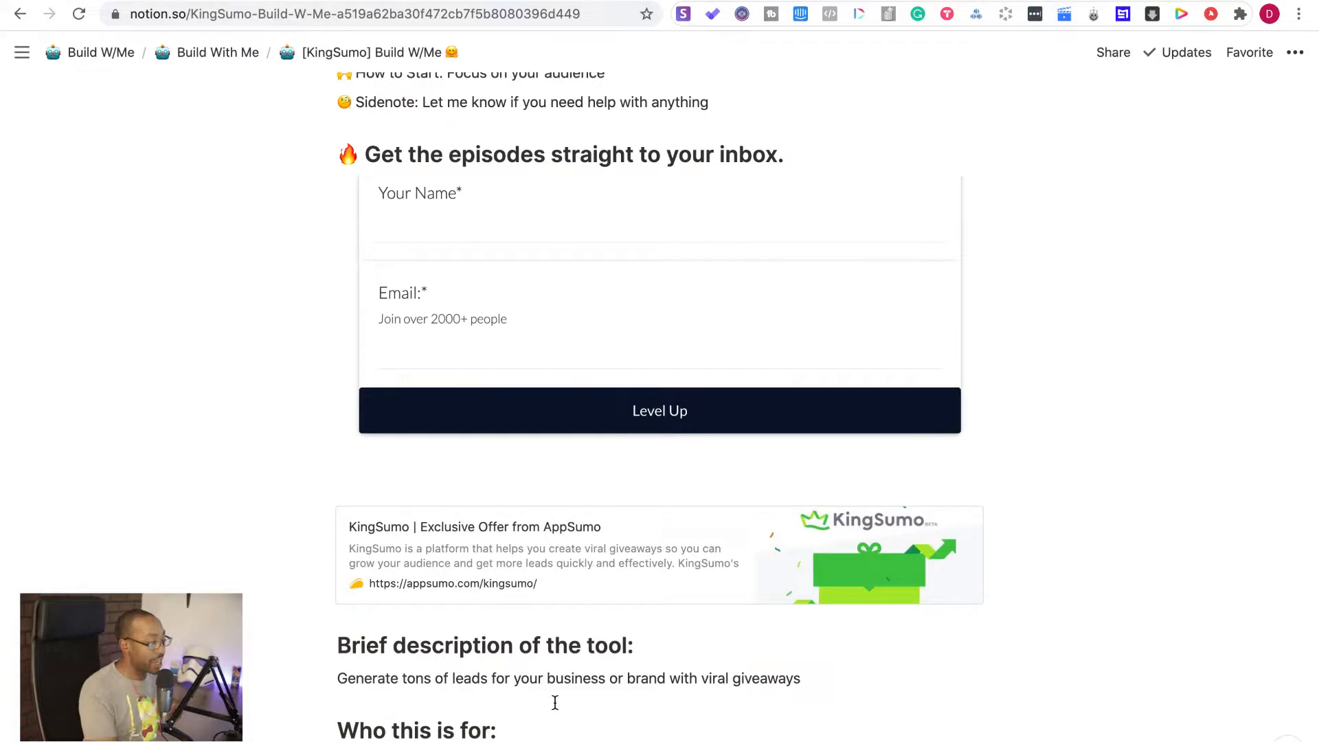
pyautogui.scroll(2, 556, 702)
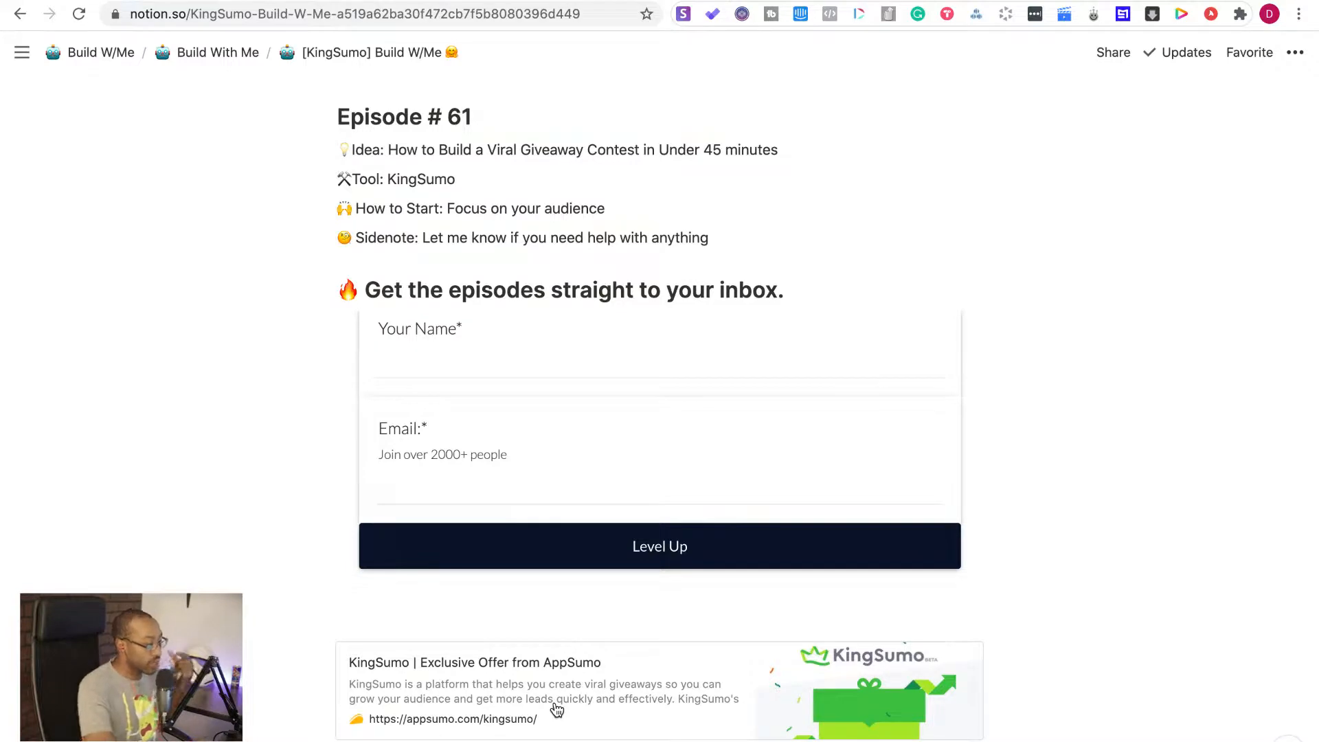
pyautogui.scroll(-7, 557, 710)
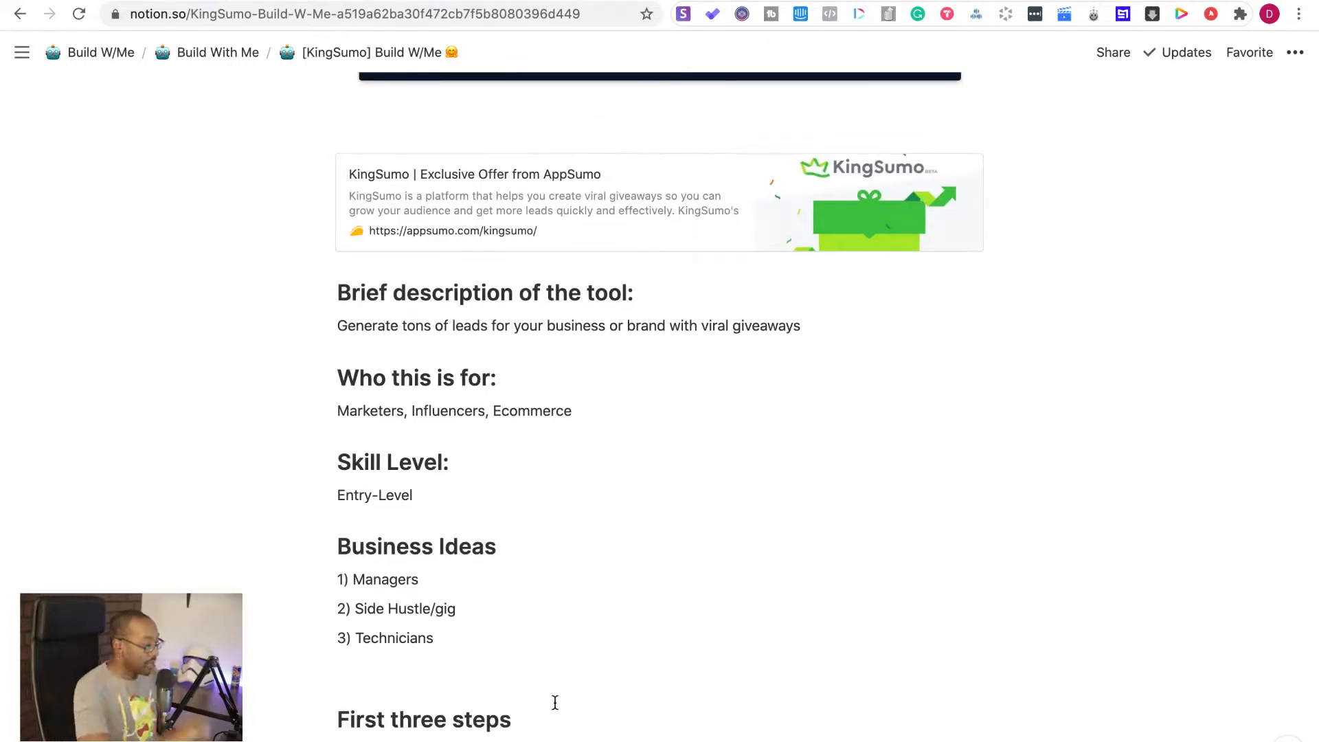
pyautogui.scroll(-2, 555, 702)
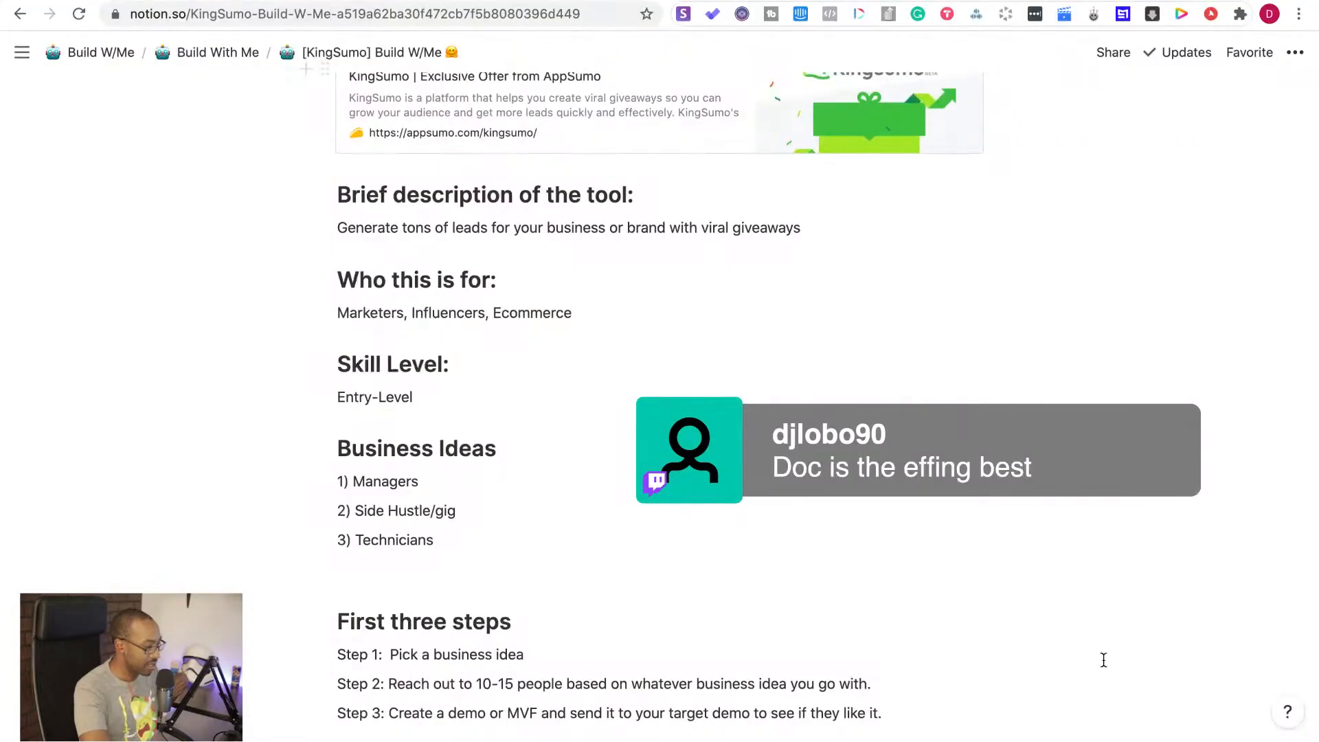
pyautogui.hotkey('ctrl', 'Left')
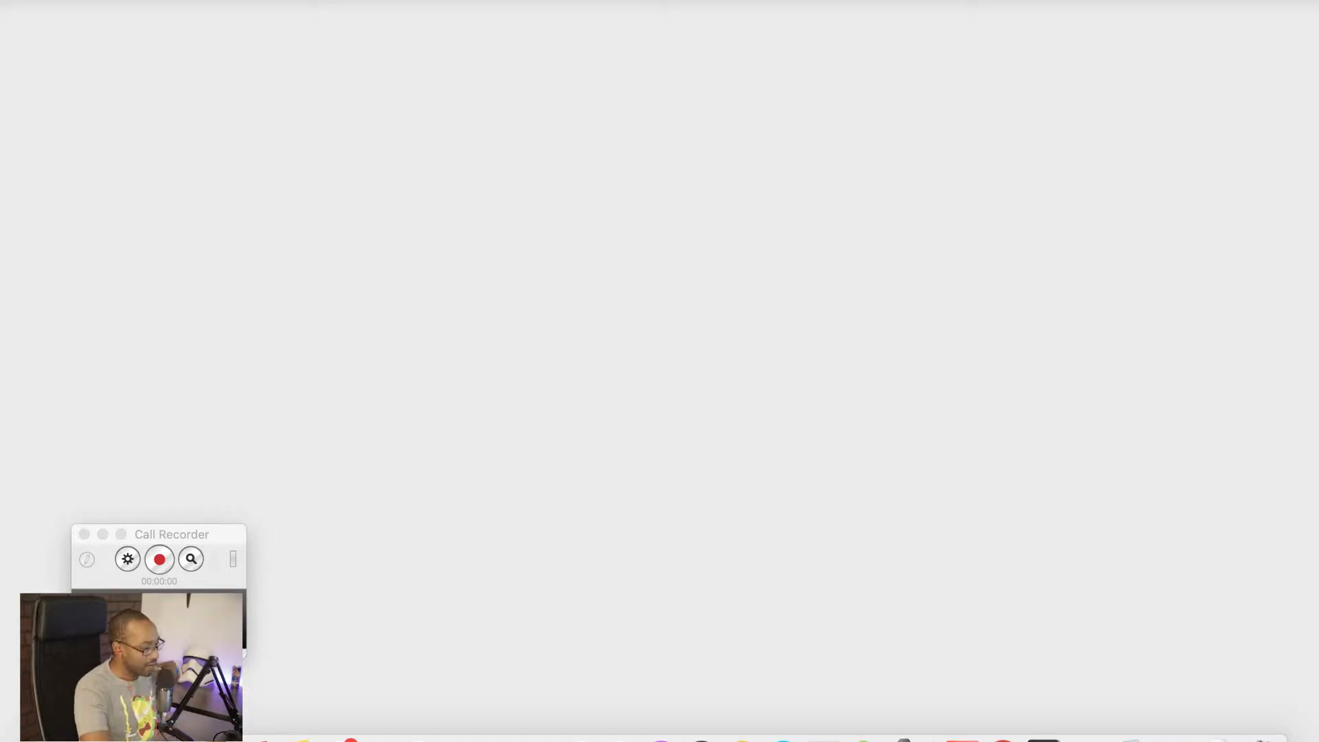
pyautogui.hotkey('ctrl', 'Right')
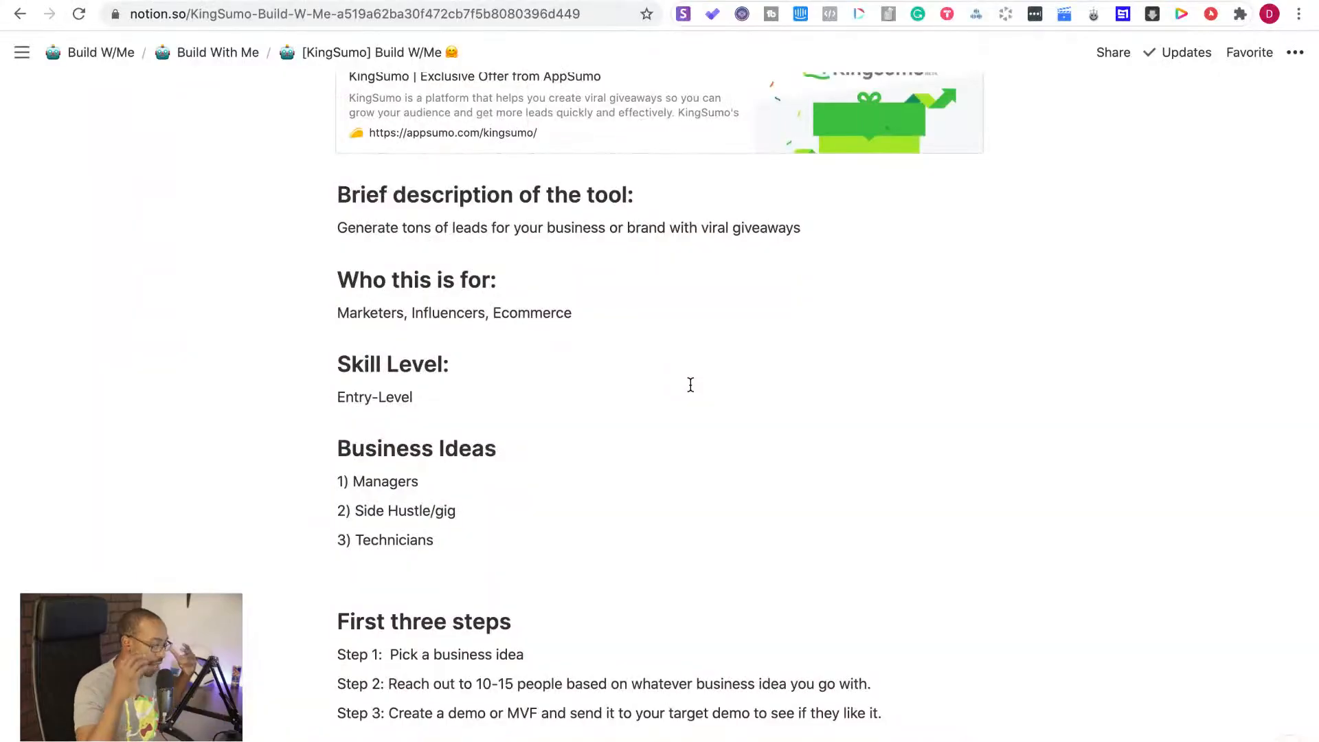
pyautogui.scroll(-2, 690, 385)
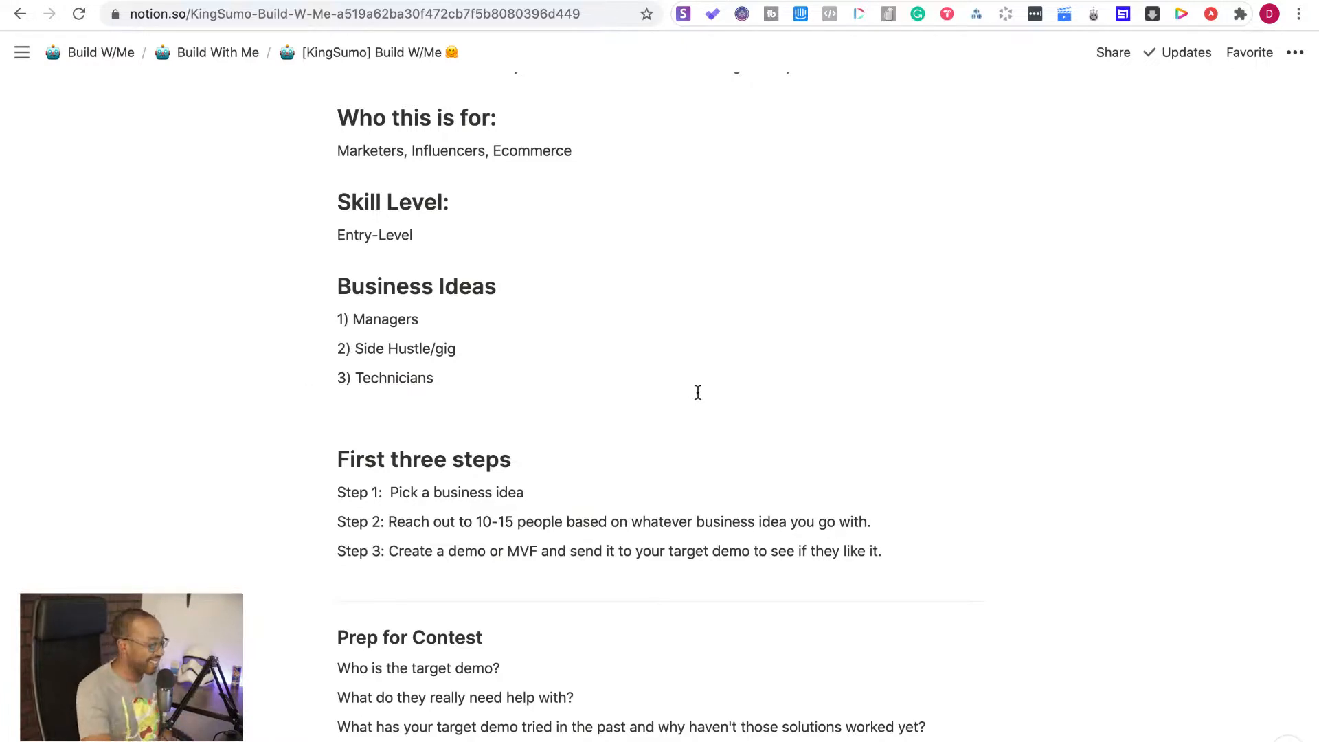
pyautogui.scroll(-3, 675, 474)
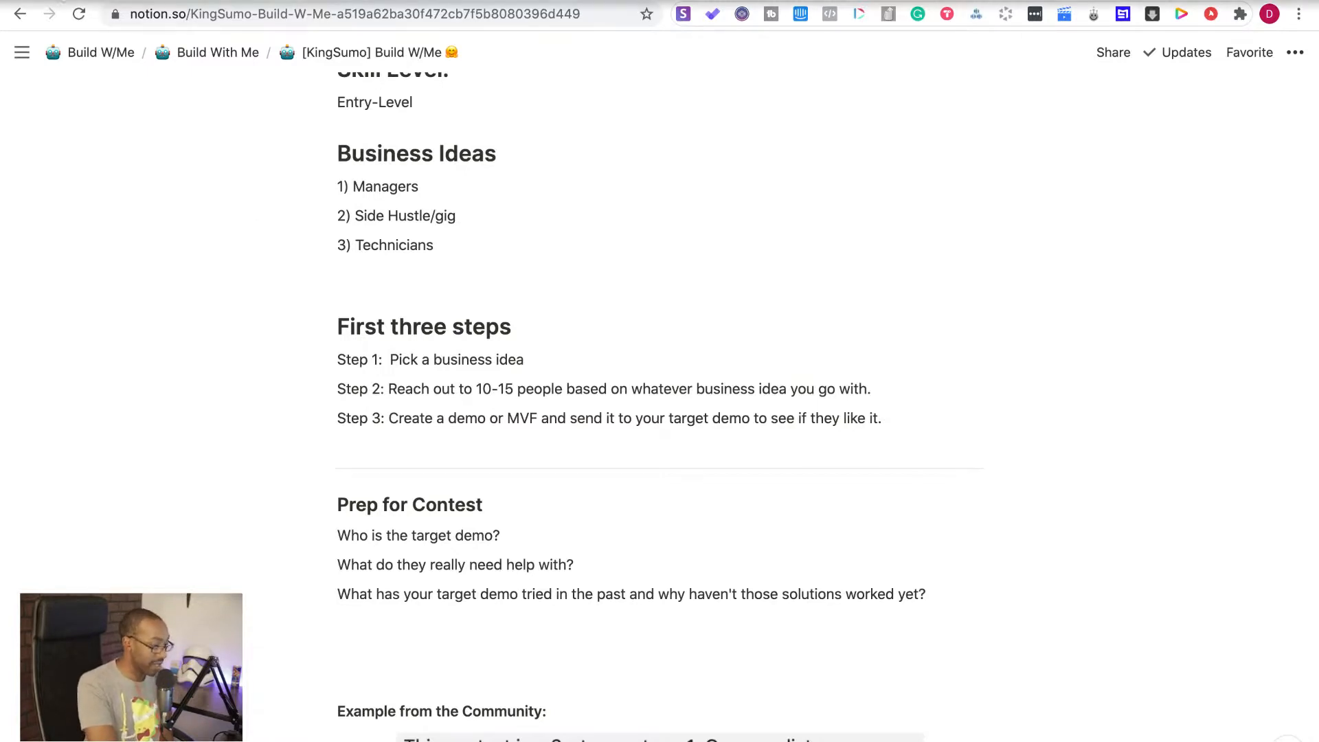
# Take the browser window out of full screen and go to the "Notes from the Live Build" section of the page
pyautogui.click(53, 2)
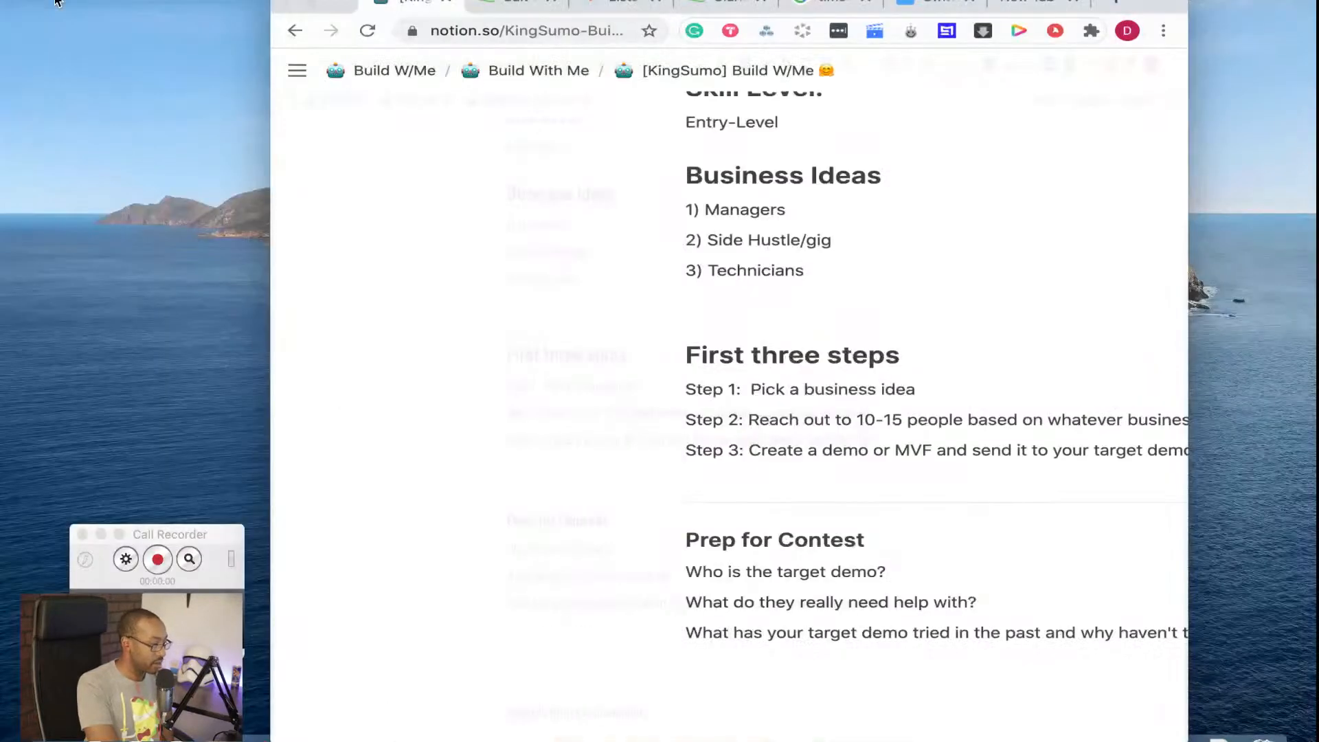
pyautogui.scroll(-8, 612, 297)
pyautogui.scroll(-1, 612, 302)
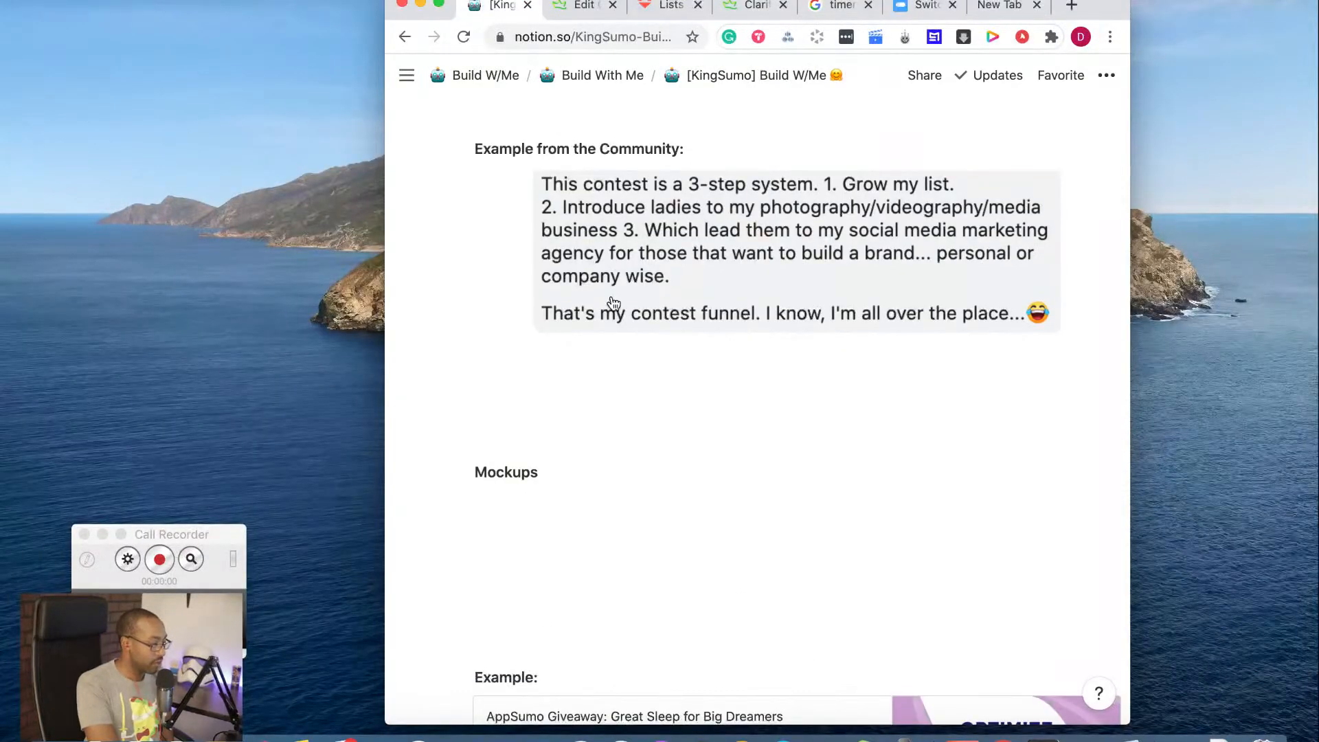
pyautogui.scroll(-10, 614, 302)
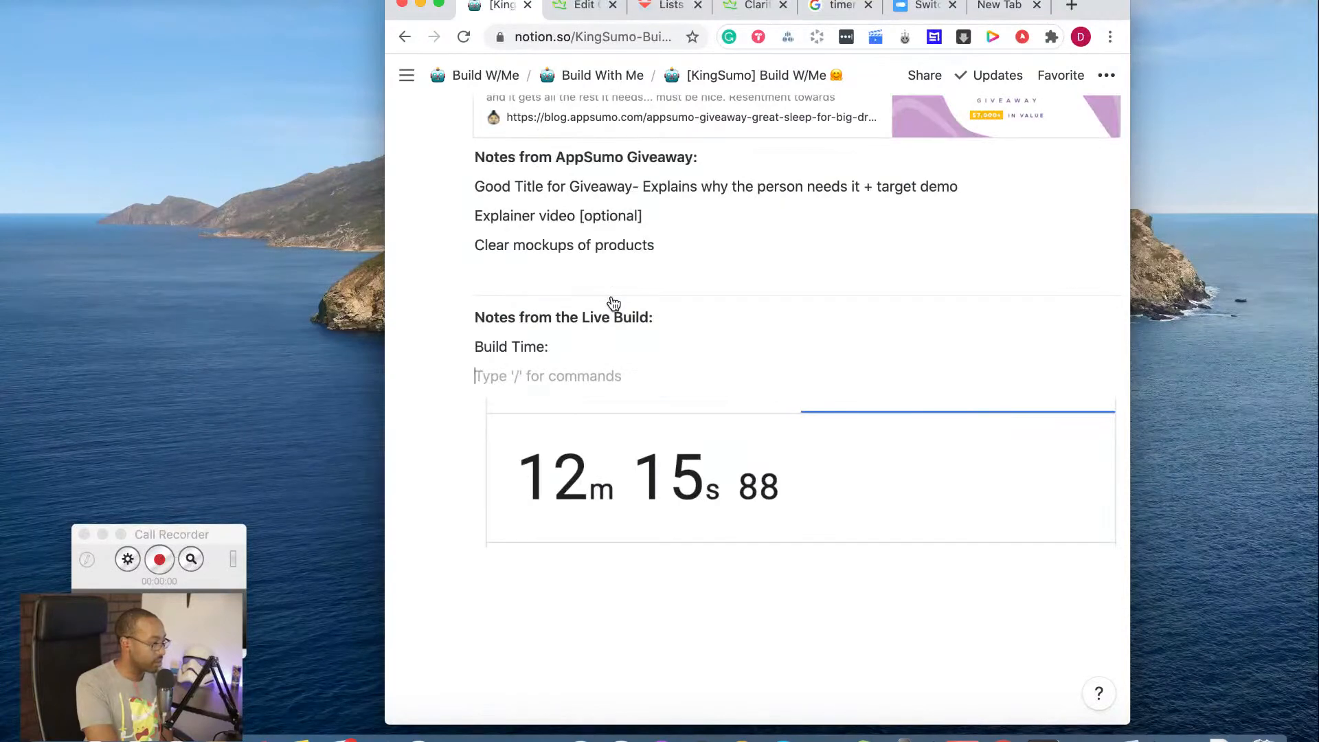